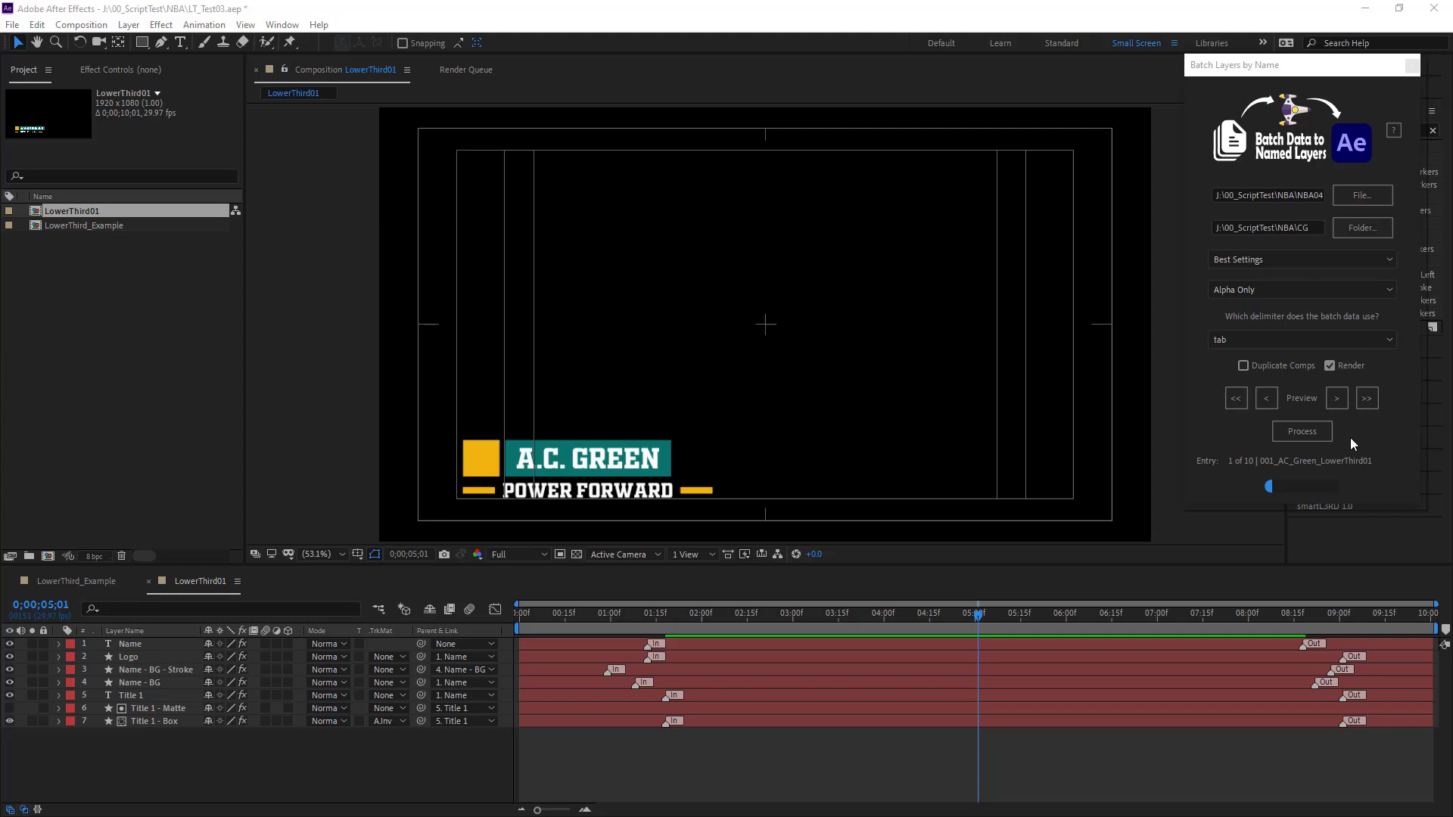
Preview the batch data on the LowerThird01 composition, advancing one entry at a time from entry 1 to entry 9.
{"action": "left_click", "coordinate": [1336, 401]}
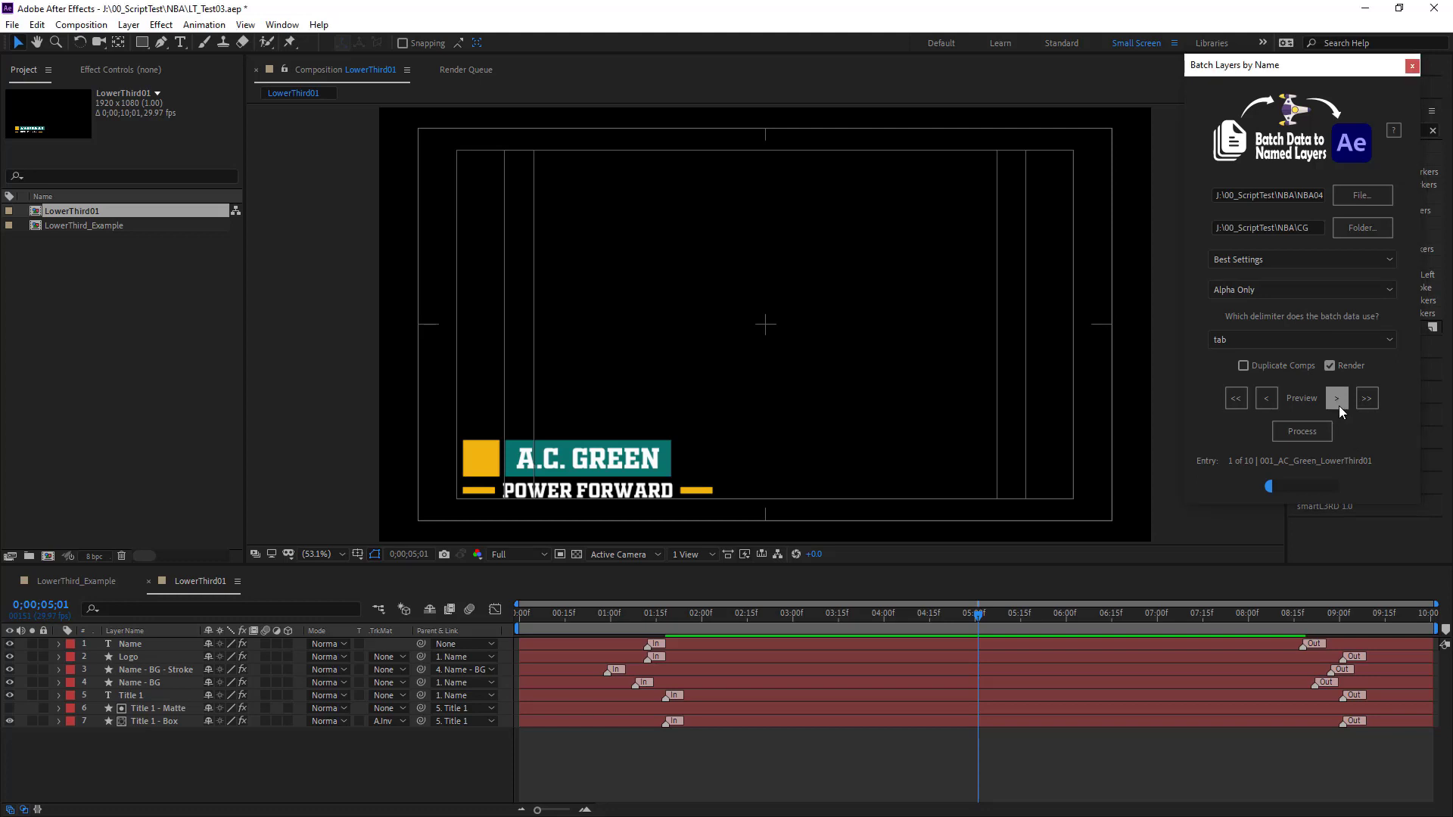
{"action": "left_click", "coordinate": [1338, 399]}
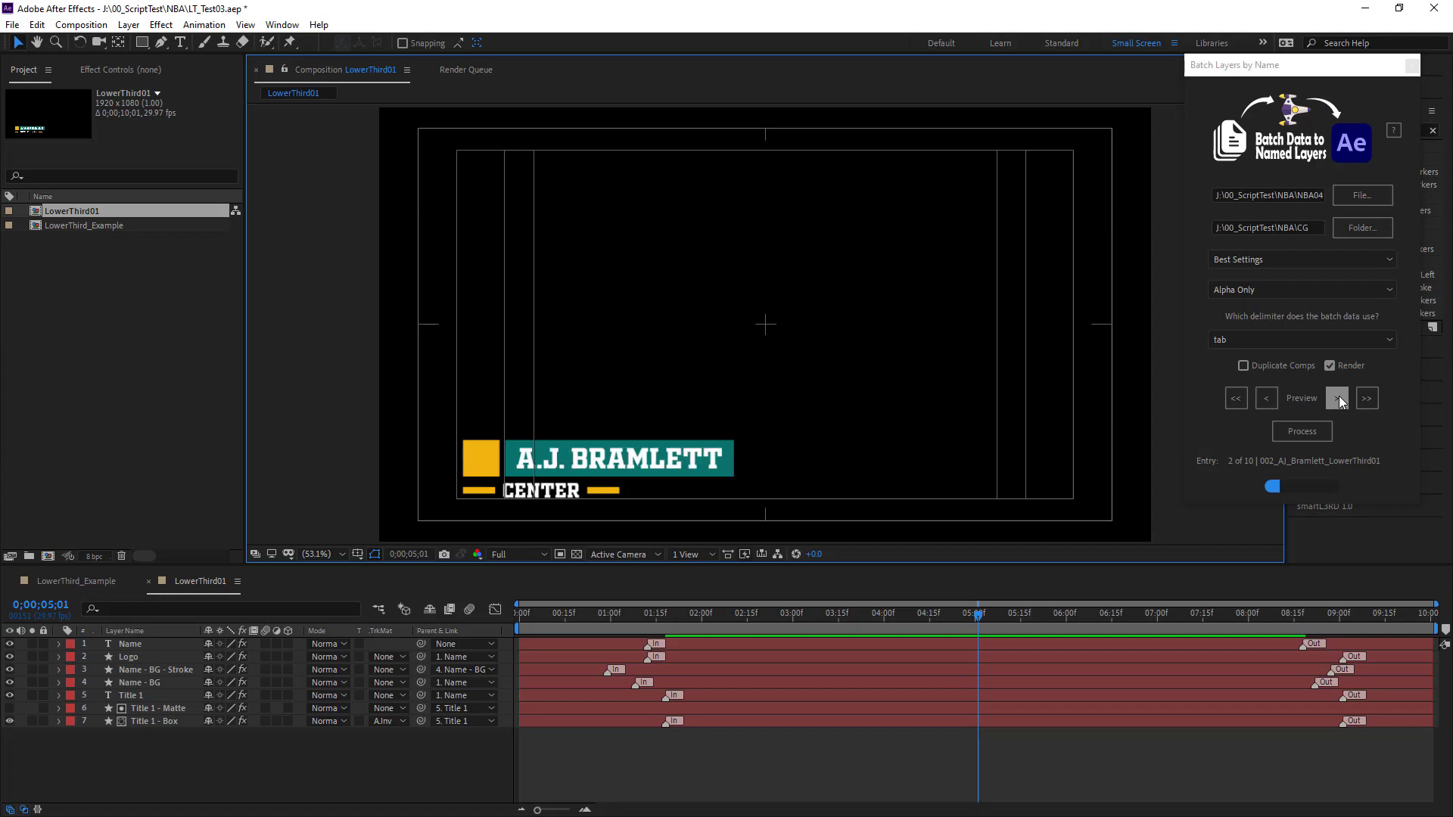
{"action": "left_click", "coordinate": [1337, 399]}
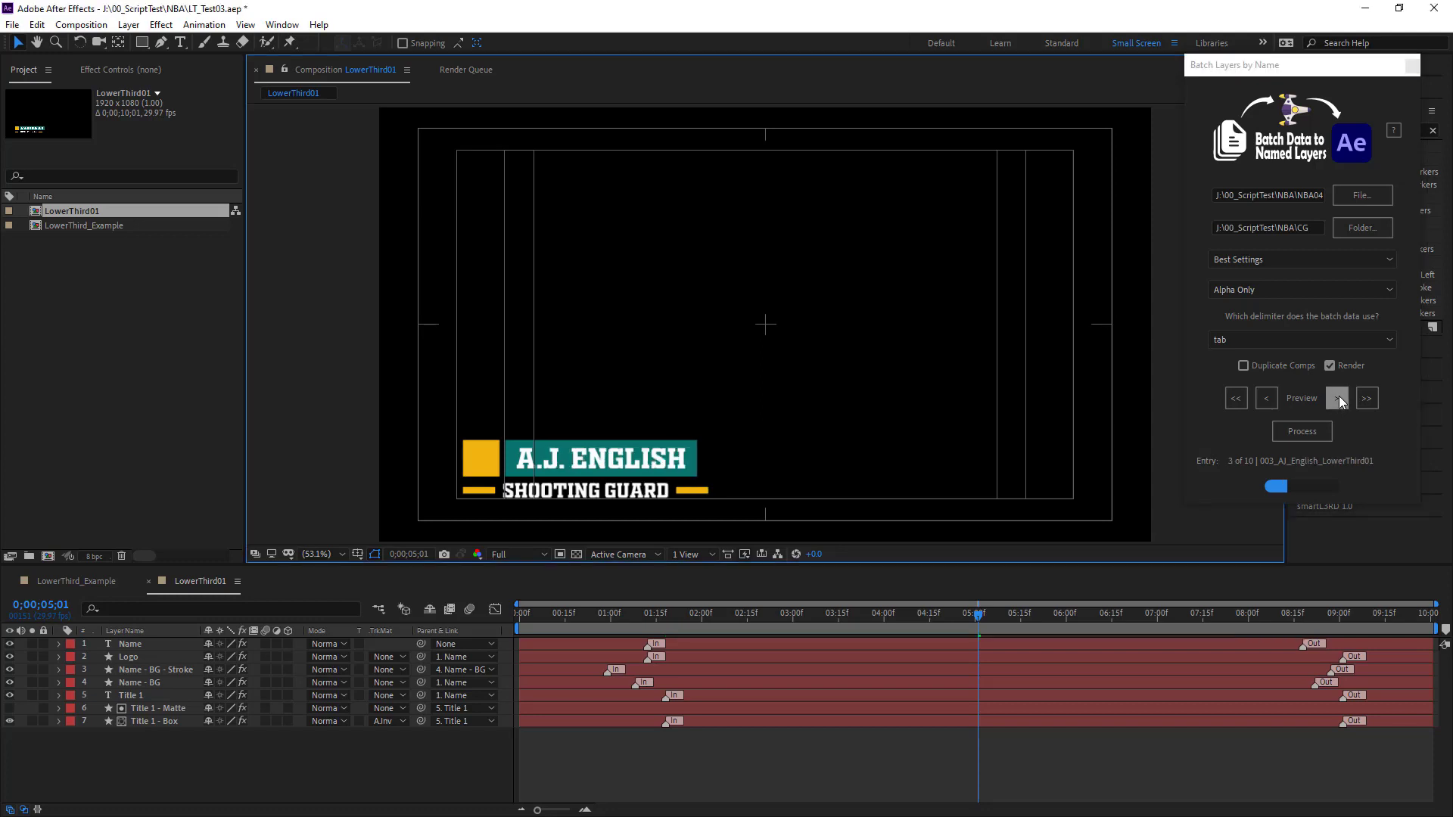
{"action": "left_click", "coordinate": [1337, 399]}
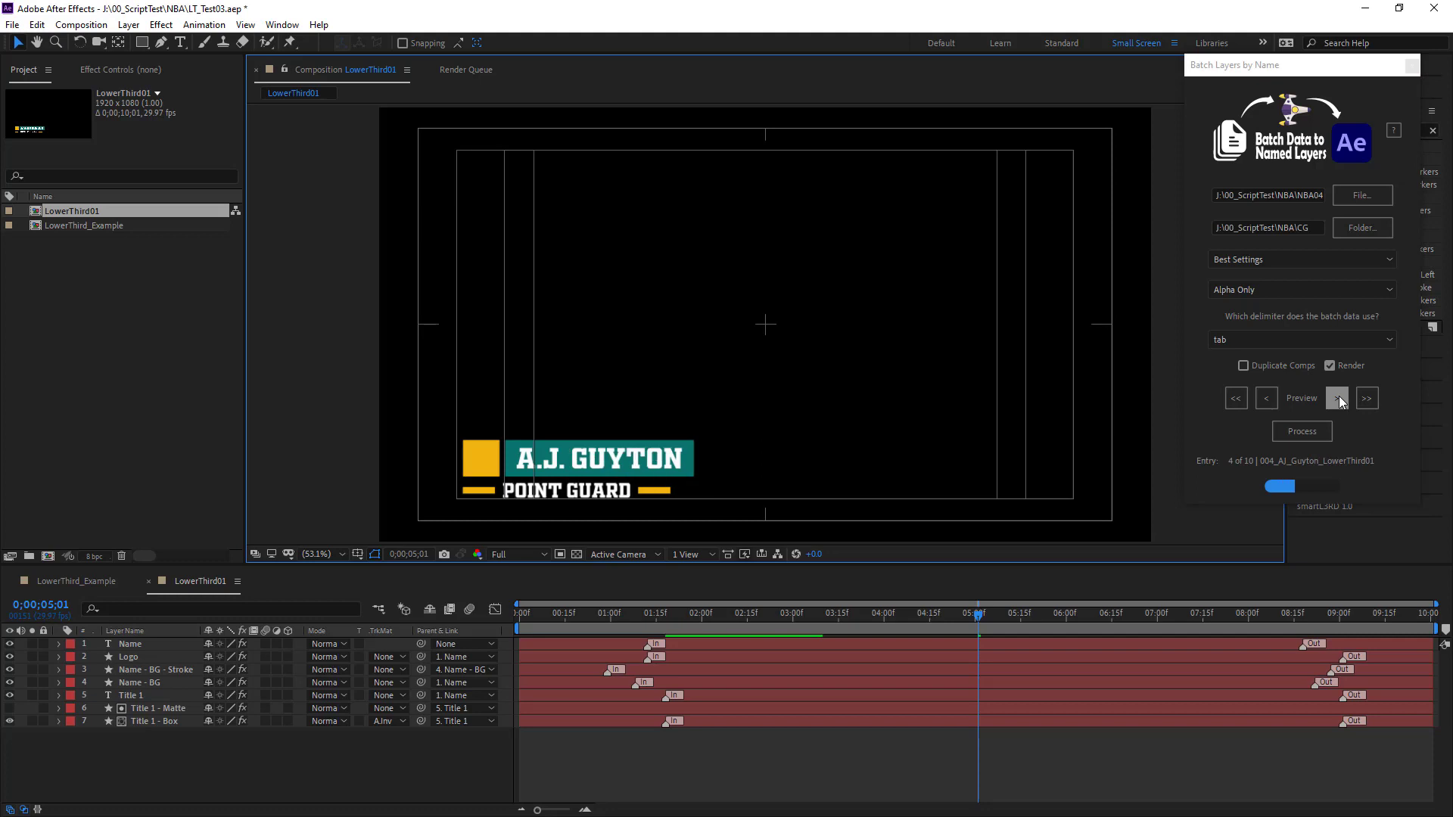
{"action": "left_click", "coordinate": [1338, 399]}
{"action": "left_click", "coordinate": [1338, 399]}
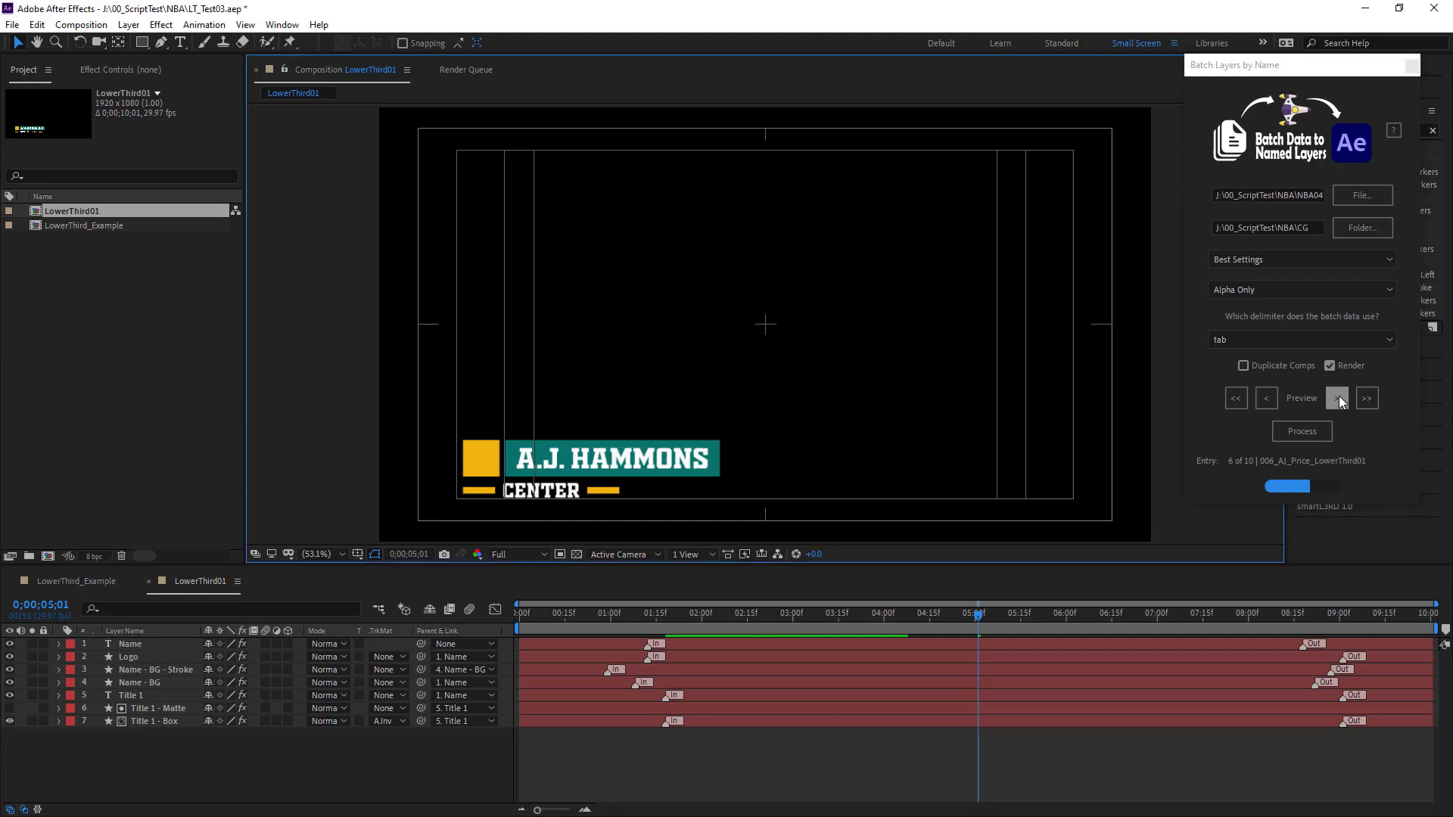
{"action": "left_click", "coordinate": [1338, 399]}
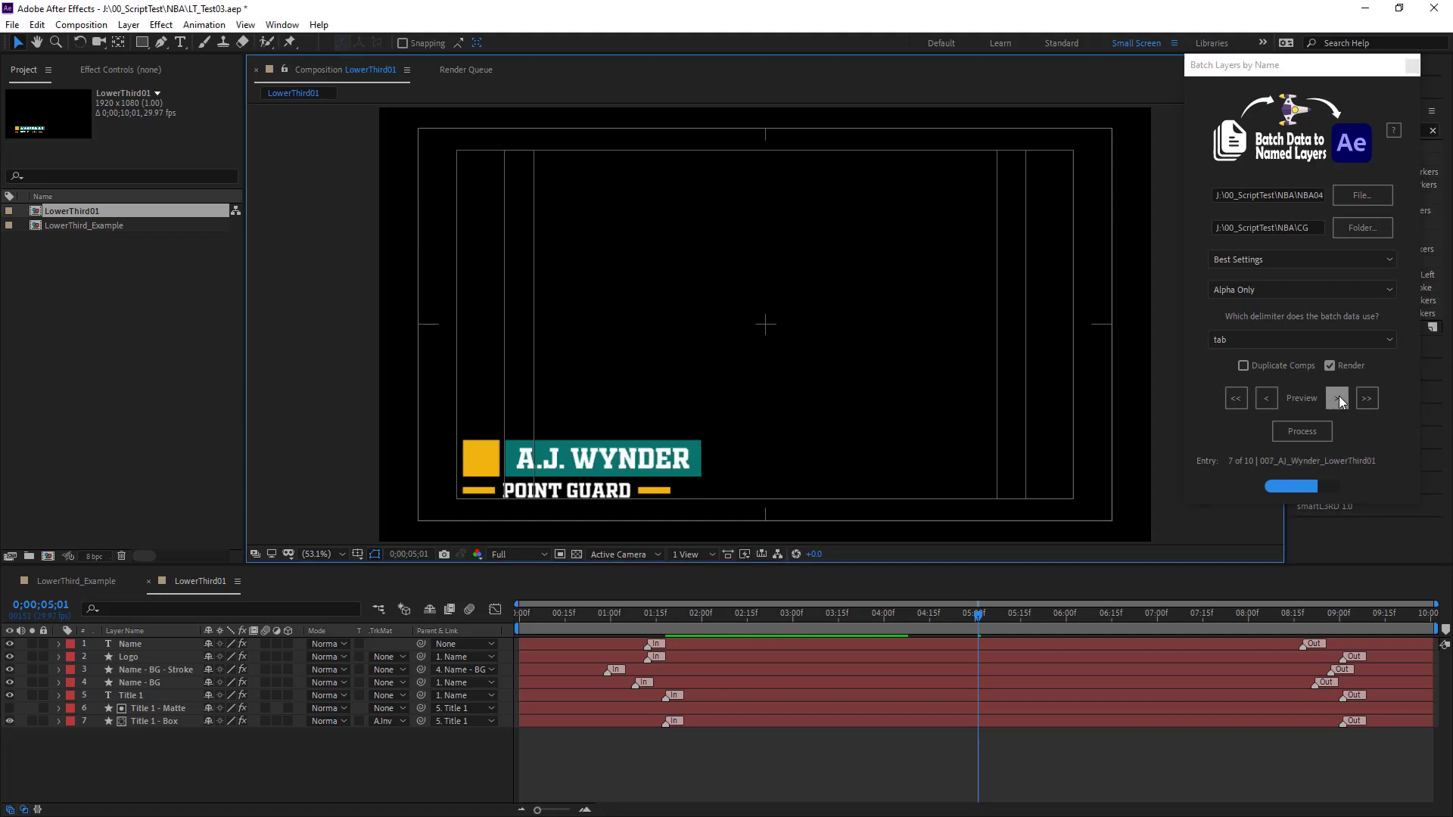
{"action": "left_click", "coordinate": [1338, 398]}
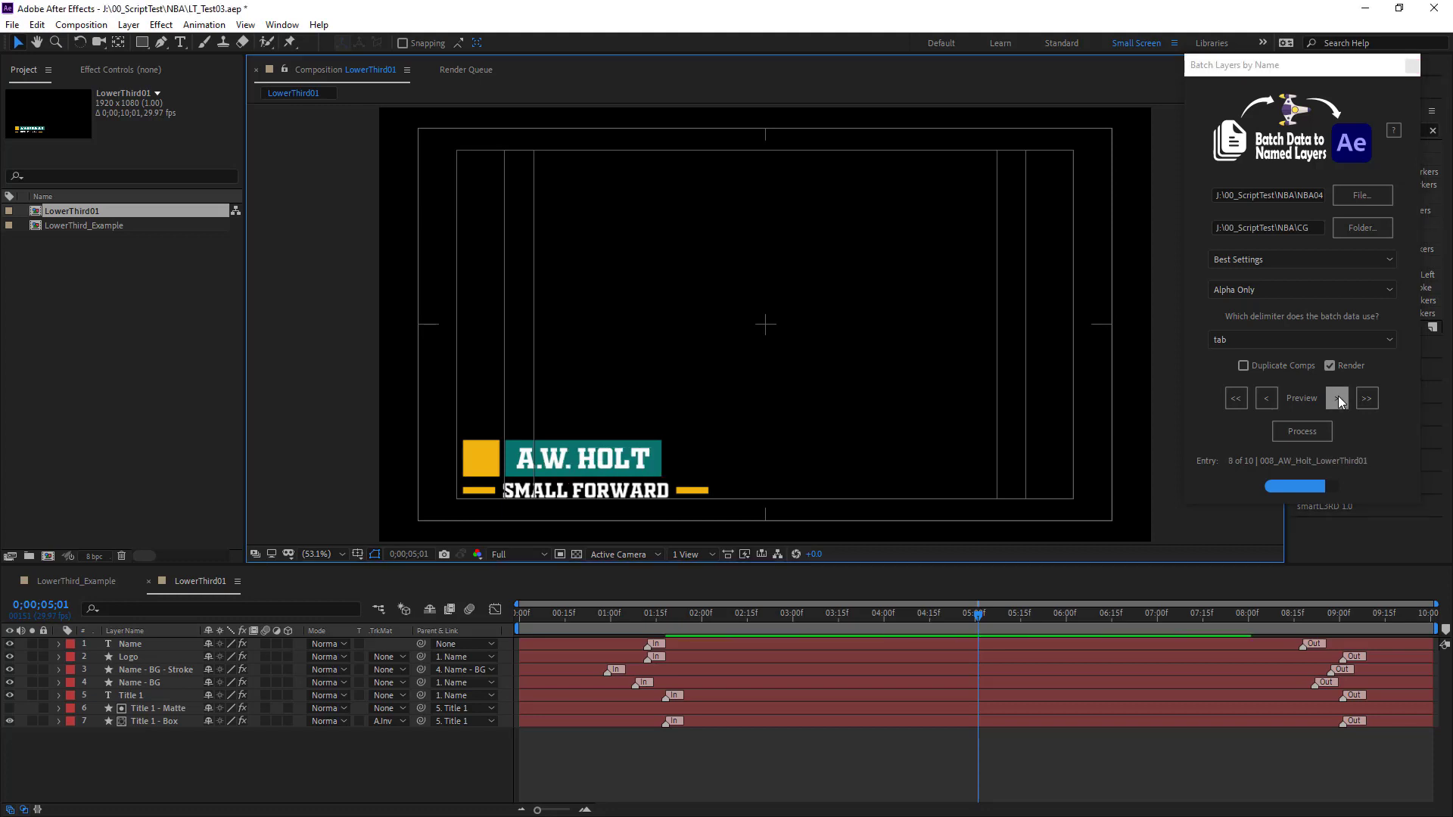
{"action": "left_click", "coordinate": [1337, 399]}
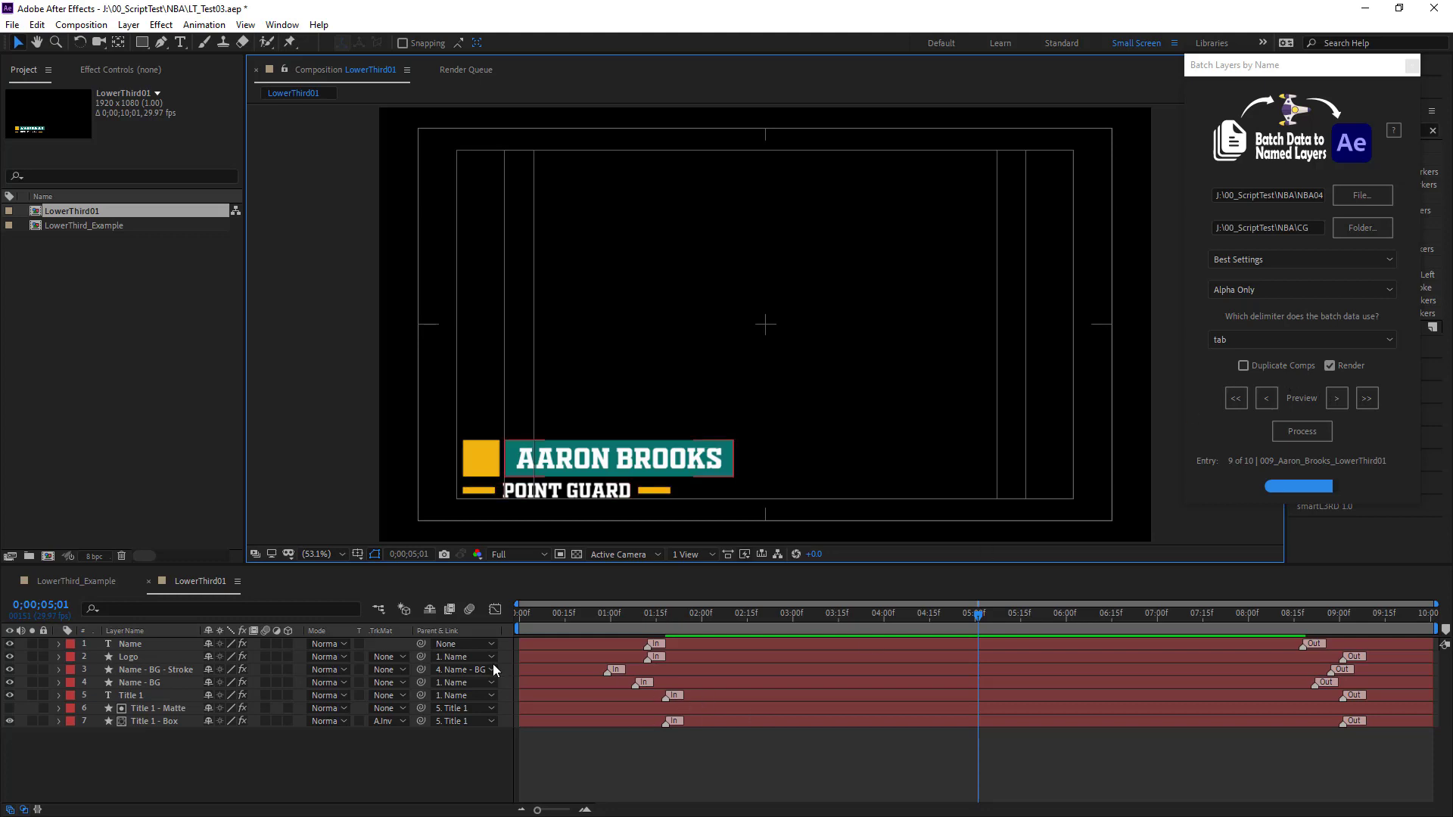
Close the LowerThird01 timeline and go to the first frame of the LowerThird_Example composition.
{"action": "left_click", "coordinate": [148, 581]}
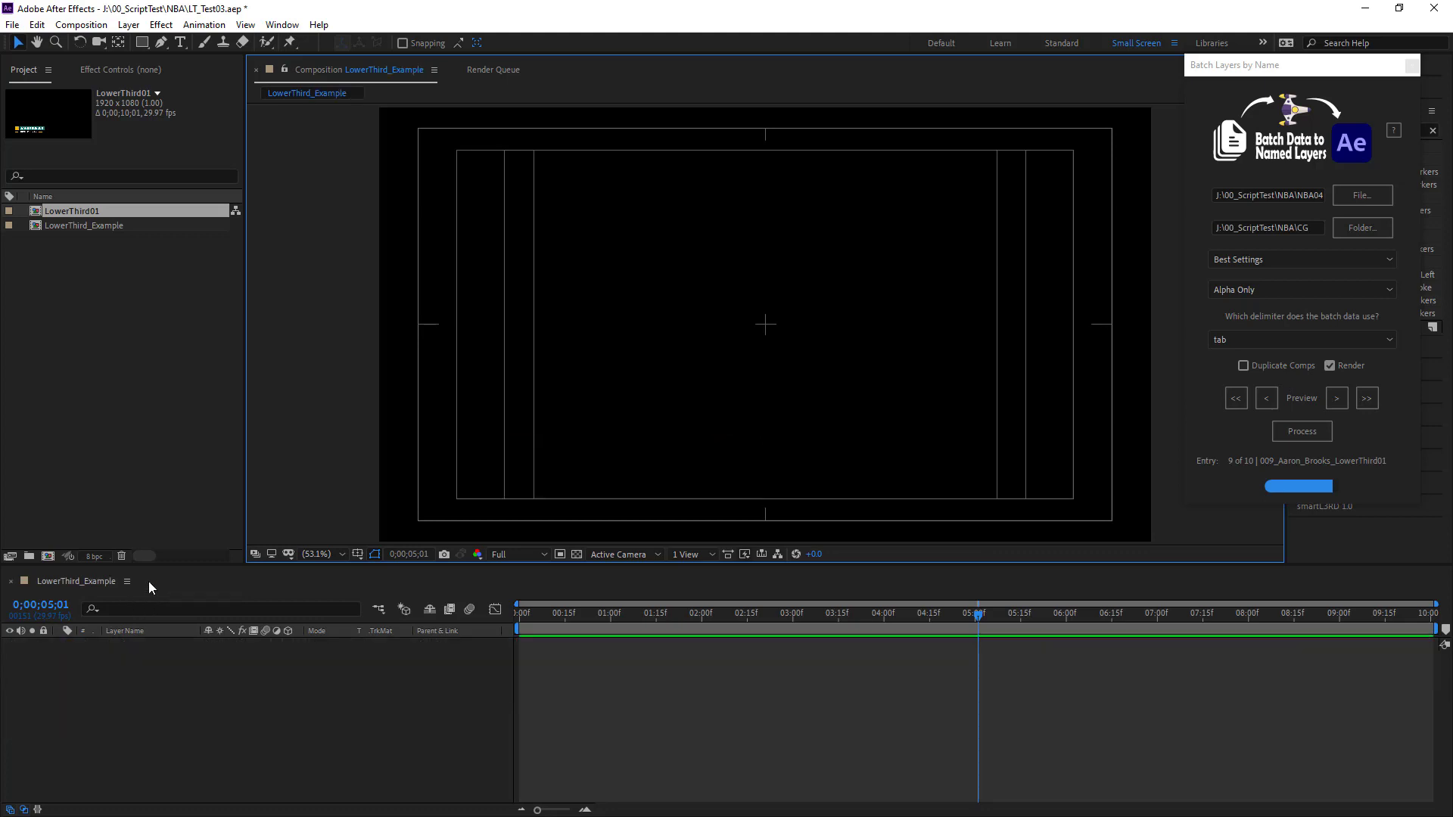
{"action": "left_click", "coordinate": [378, 749]}
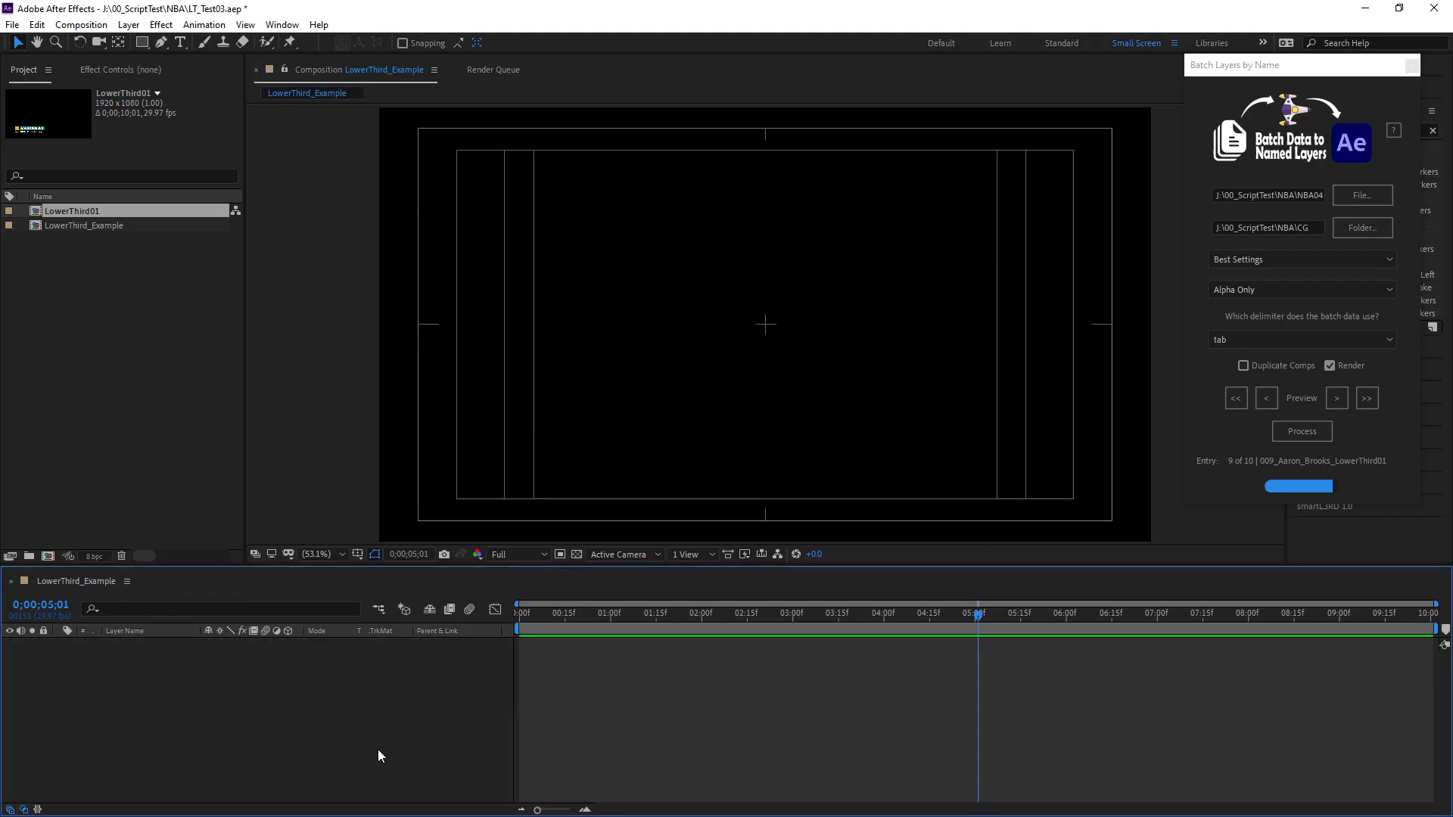
{"action": "key", "text": "Home"}
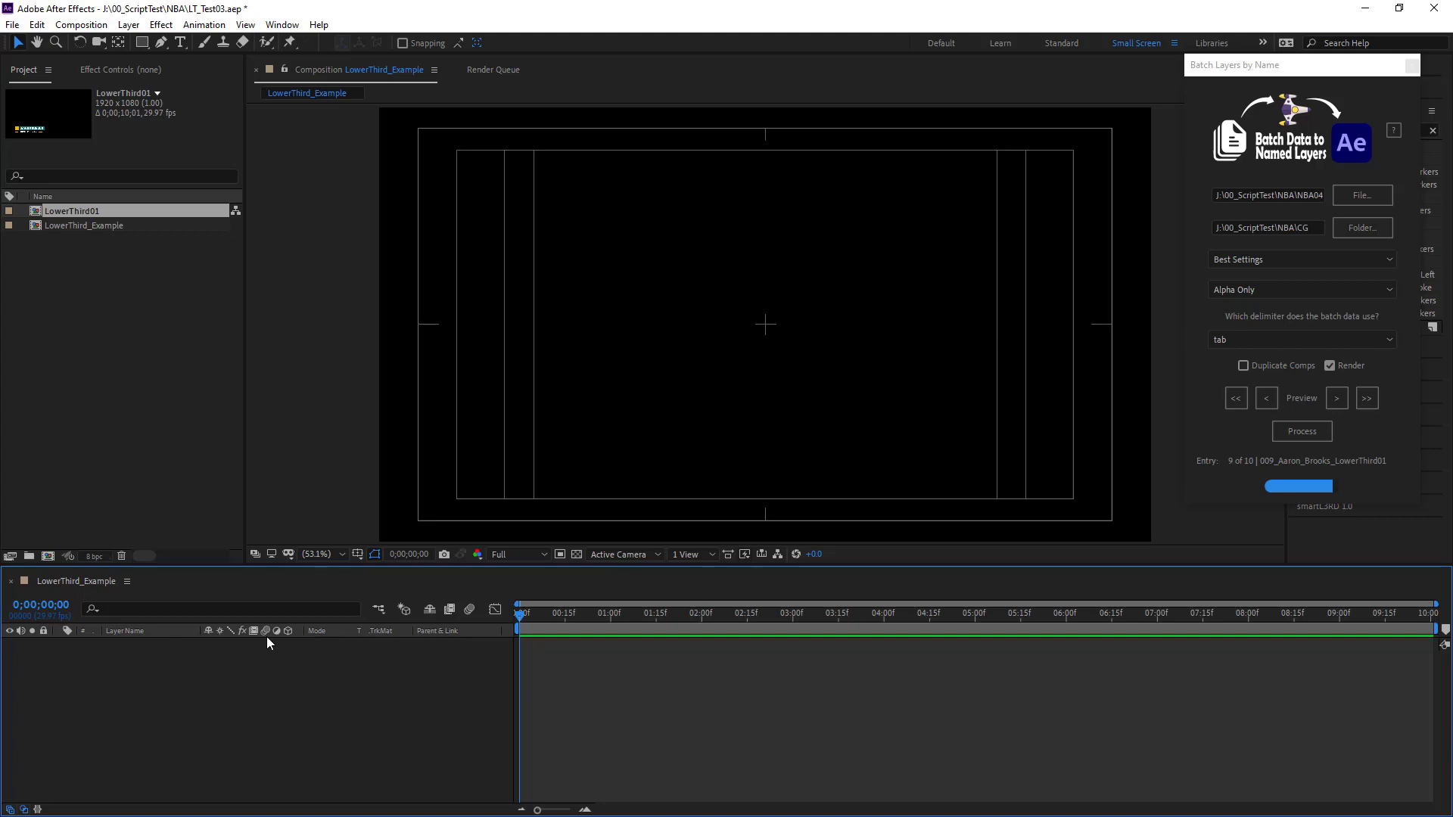
Add a text layer reading "Name" to the upper middle area of the LowerThird_Example composition.
{"action": "left_click", "coordinate": [180, 42]}
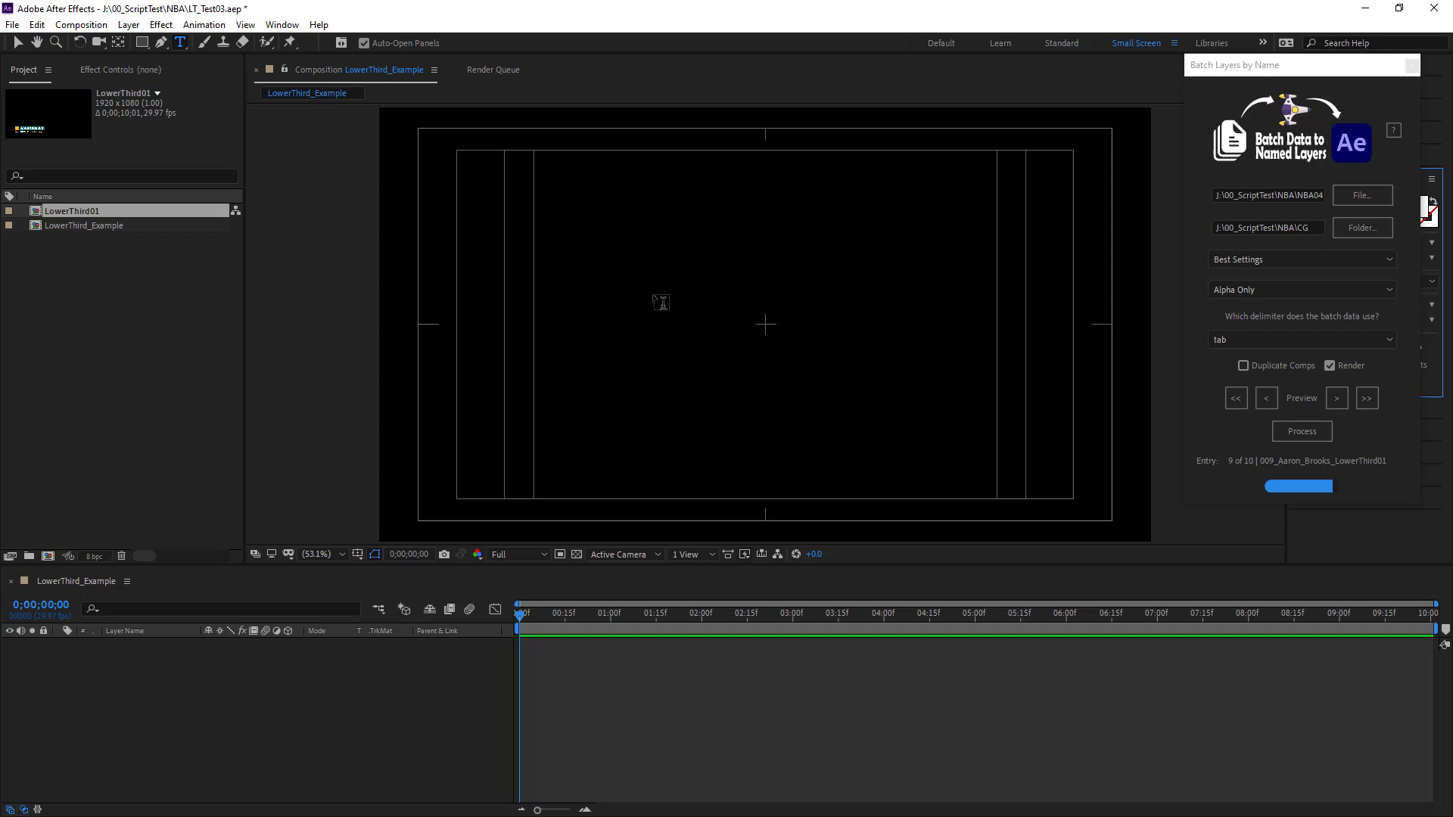
{"action": "left_click", "coordinate": [663, 300]}
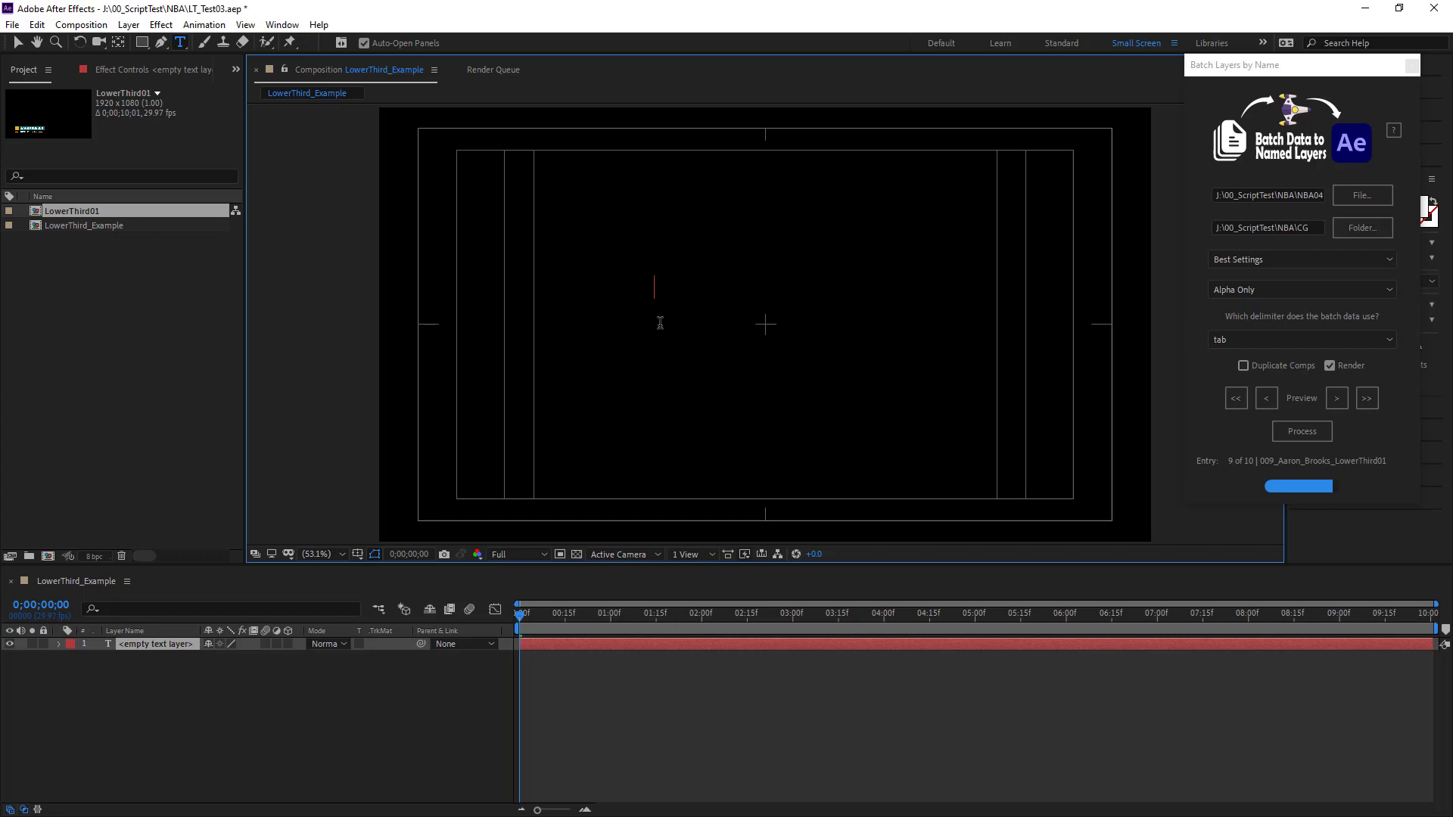
{"action": "type", "text": "Na"}
{"action": "key", "text": "Delete"}
{"action": "type", "text": "a"}
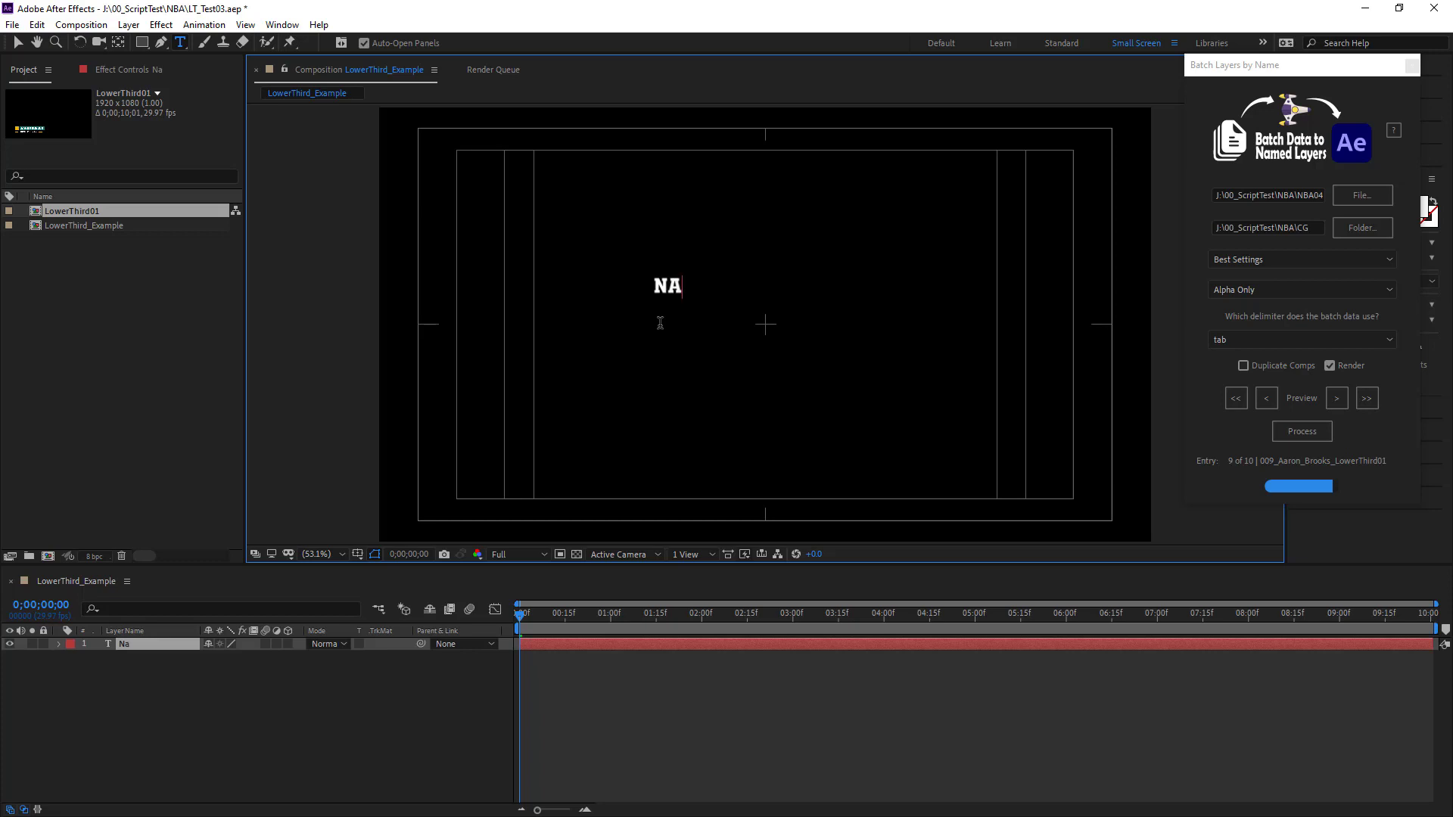
{"action": "type", "text": "me"}
{"action": "key", "text": "Escape"}
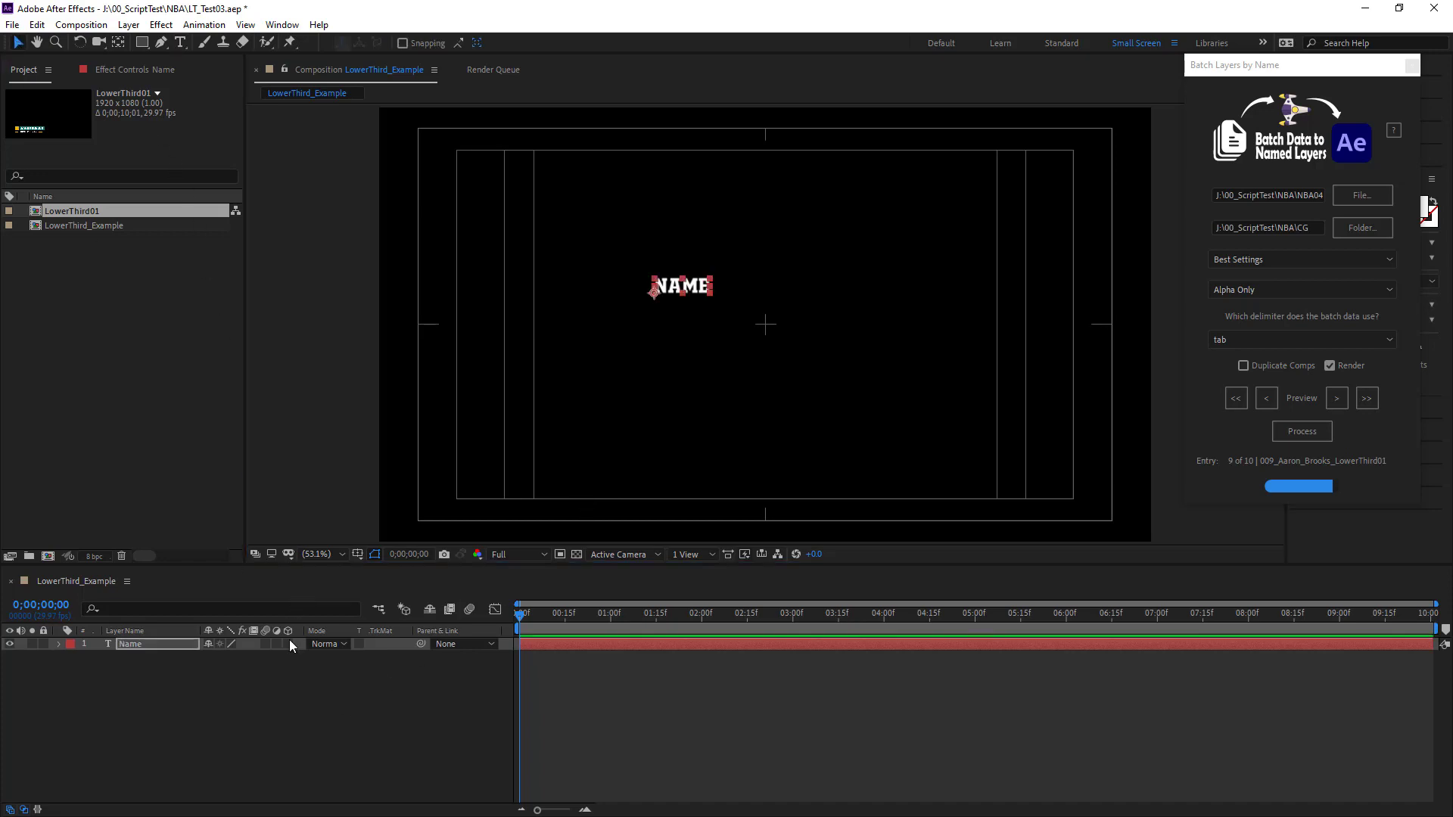
{"action": "left_click", "coordinate": [340, 711]}
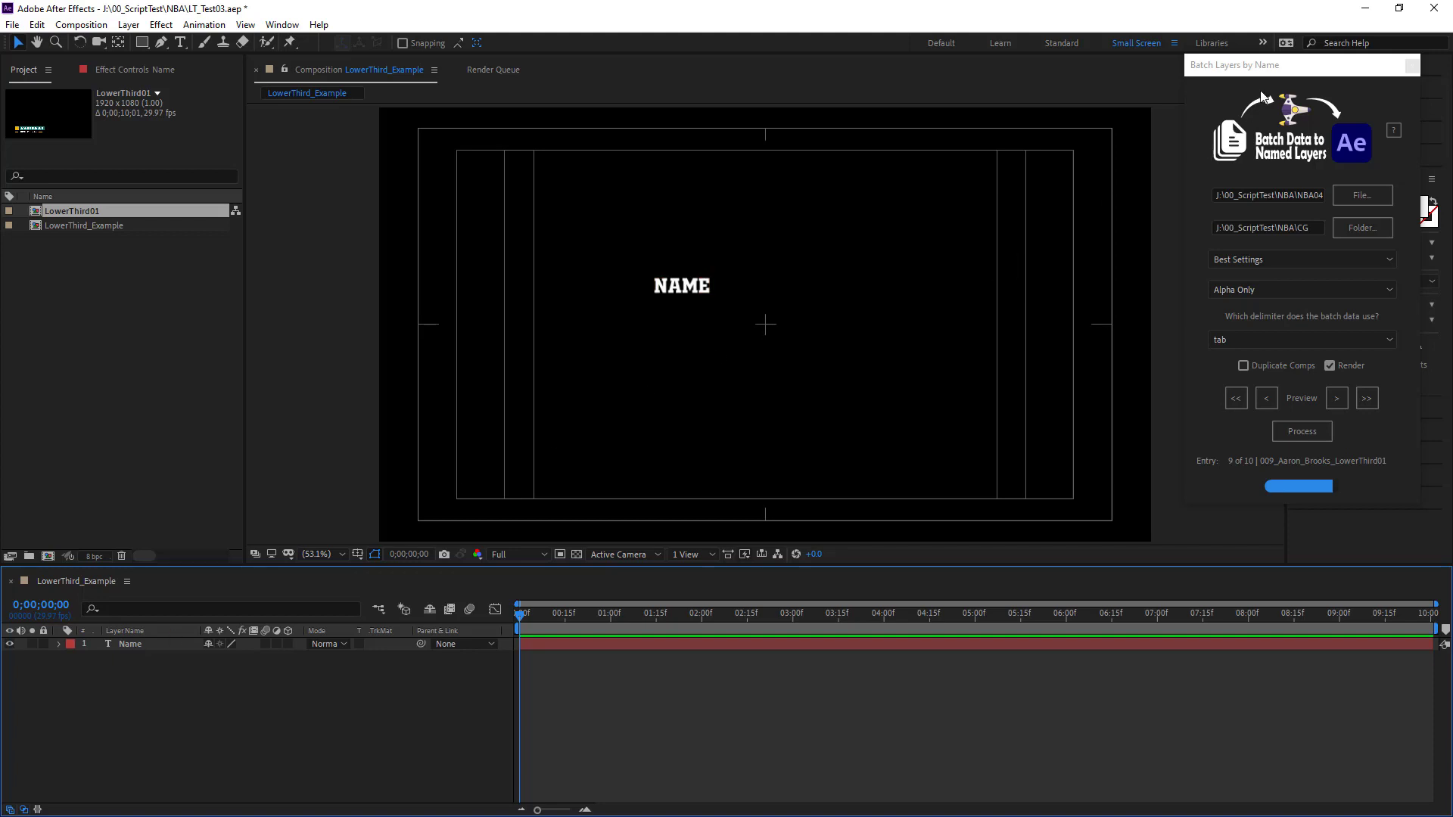
Move the Batch Layers by Name window clear of the character settings and set the Name text's font size to 70 px.
{"action": "left_click_drag", "start_coordinate": [1287, 66], "coordinate": [168, 319]}
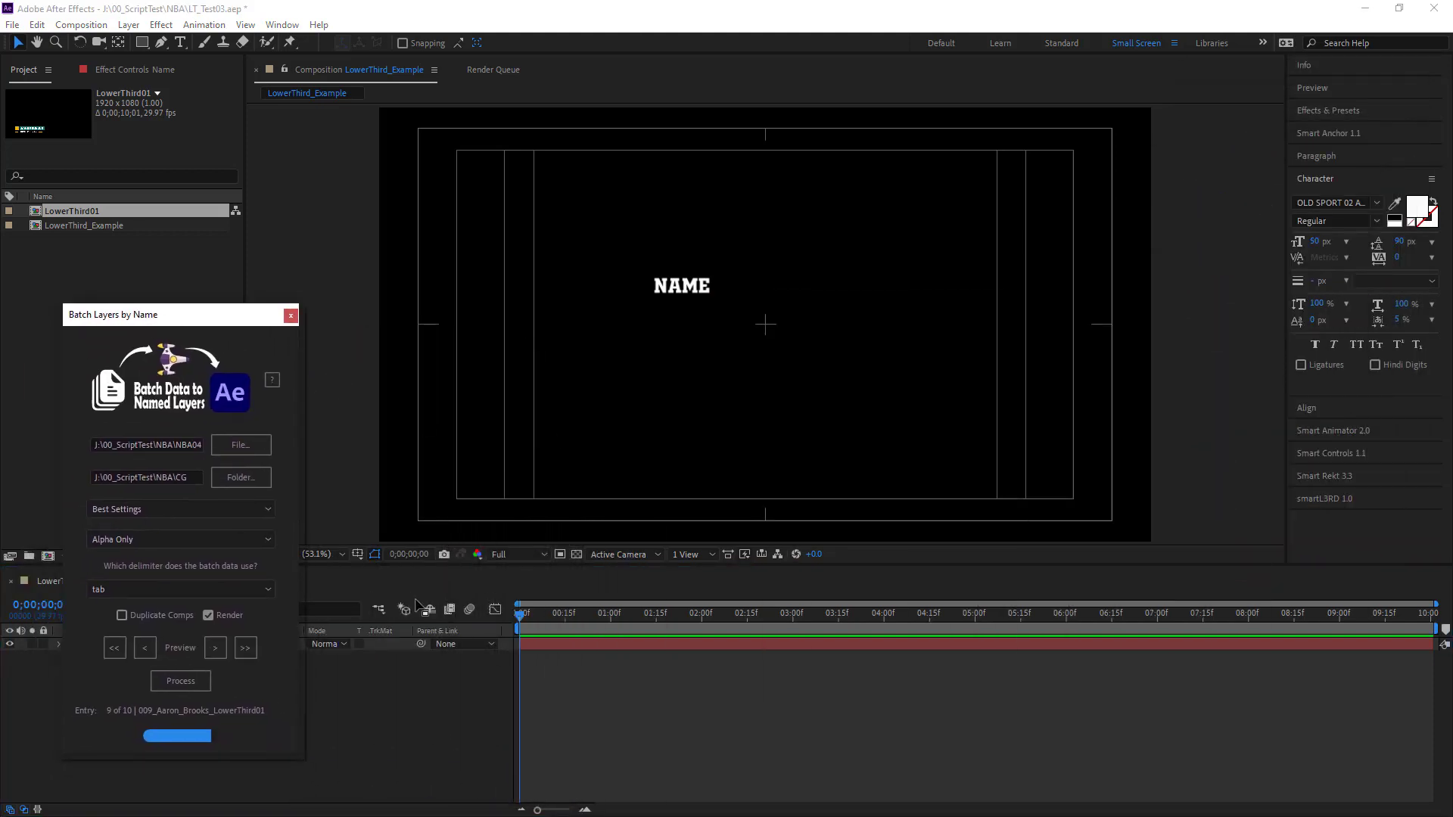
{"action": "left_click", "coordinate": [598, 645]}
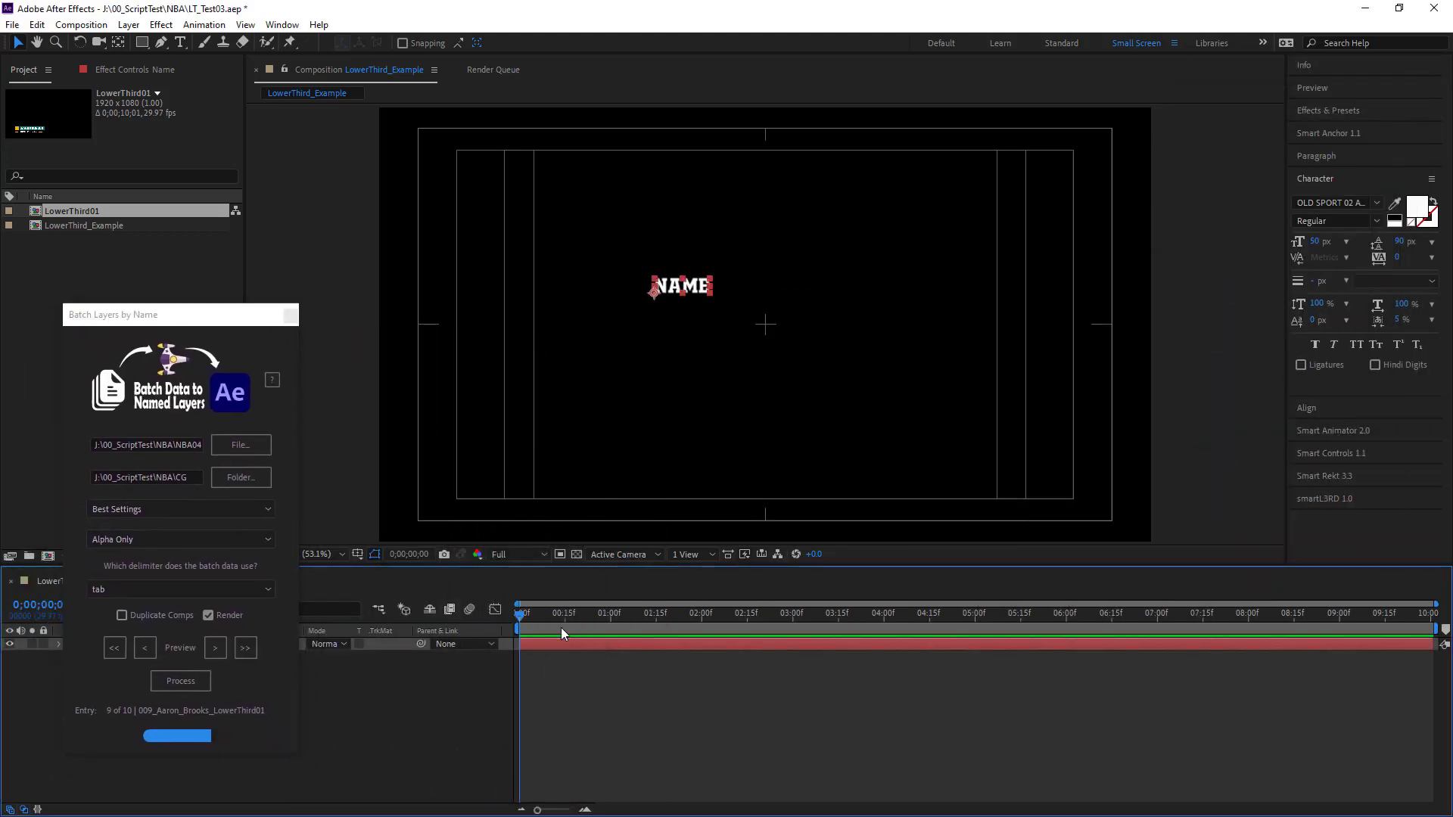
{"action": "left_click", "coordinate": [1316, 242]}
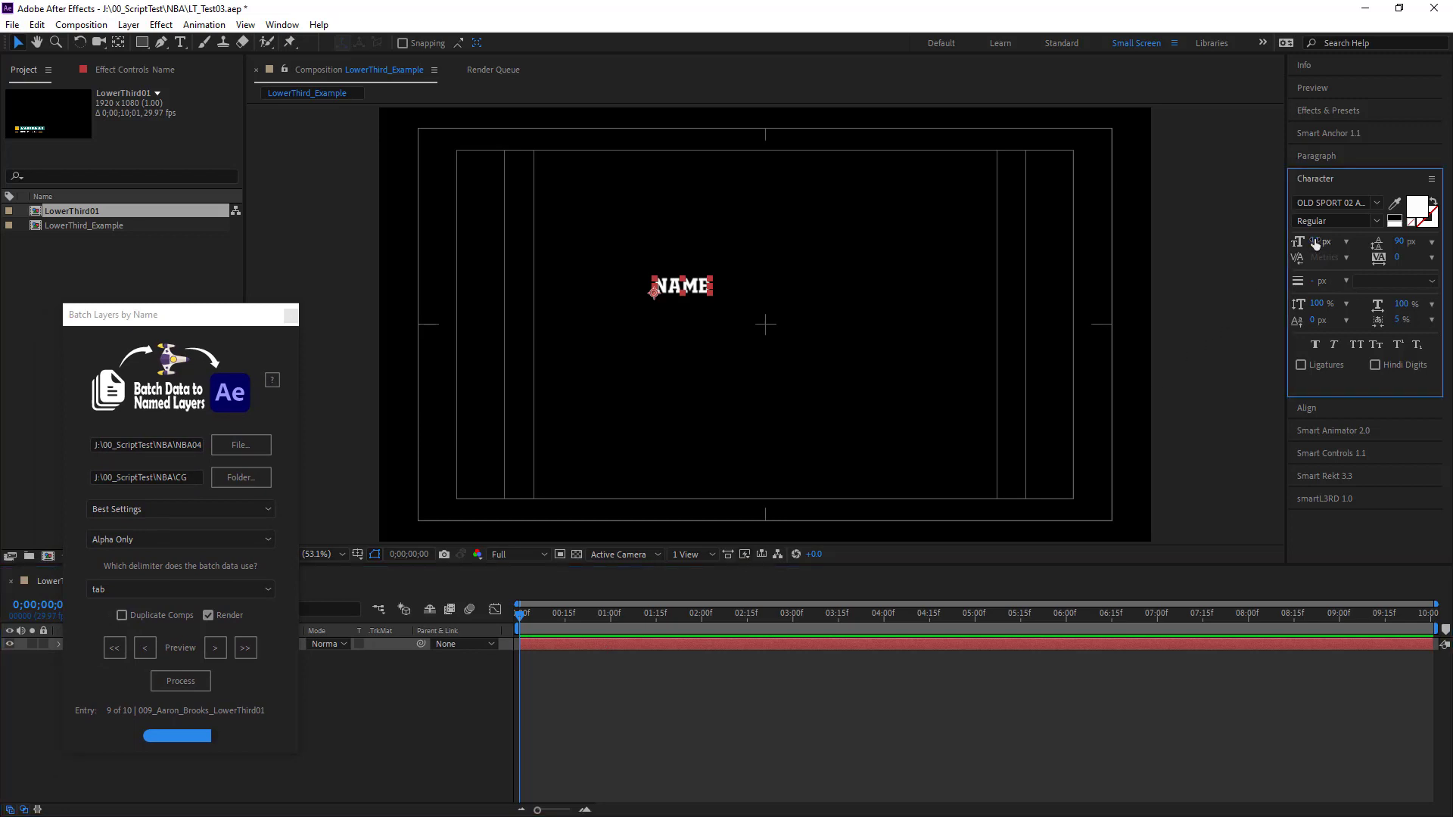
{"action": "type", "text": "70"}
{"action": "key", "text": "Return"}
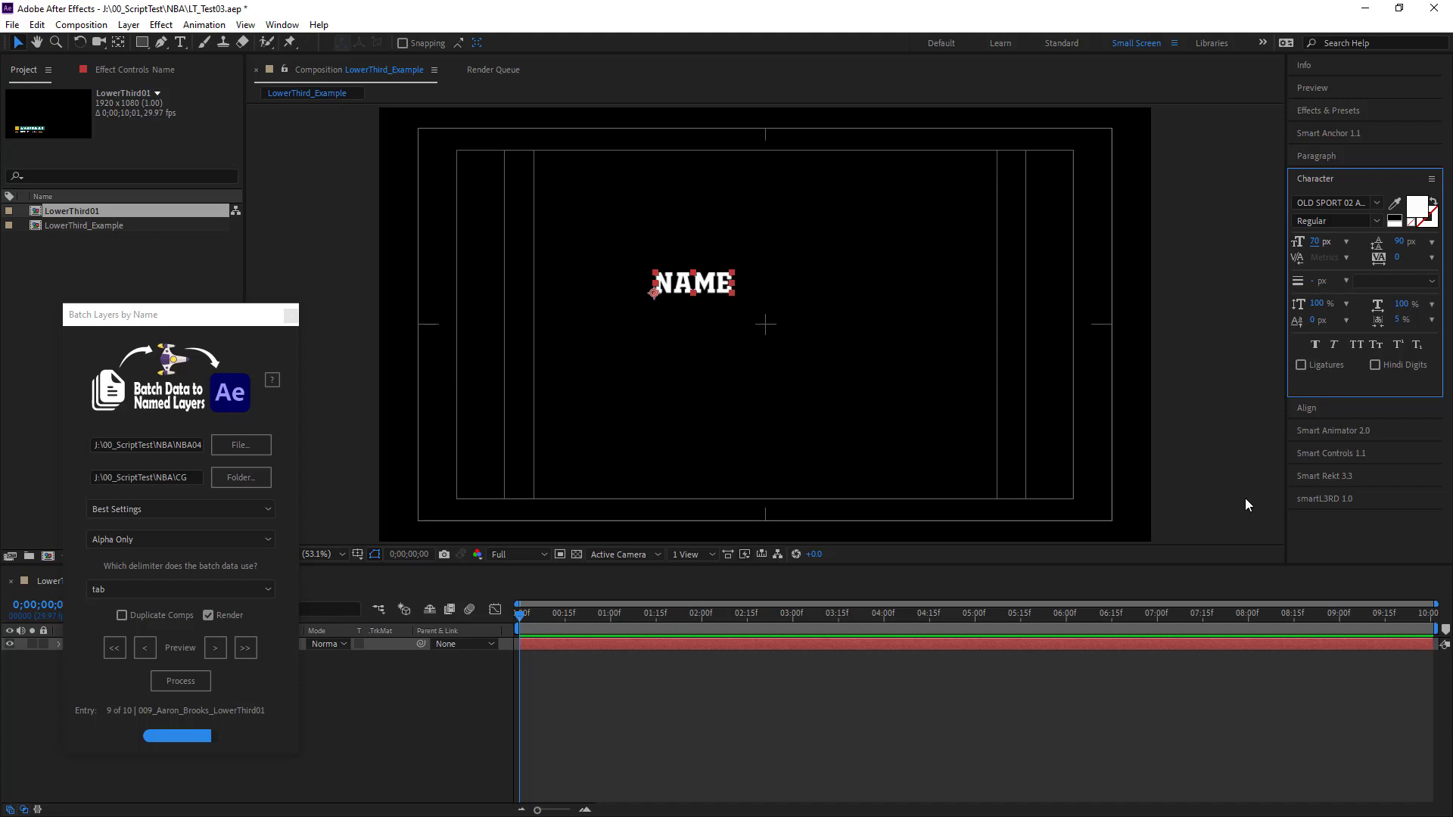
{"action": "right_click", "coordinate": [1247, 499]}
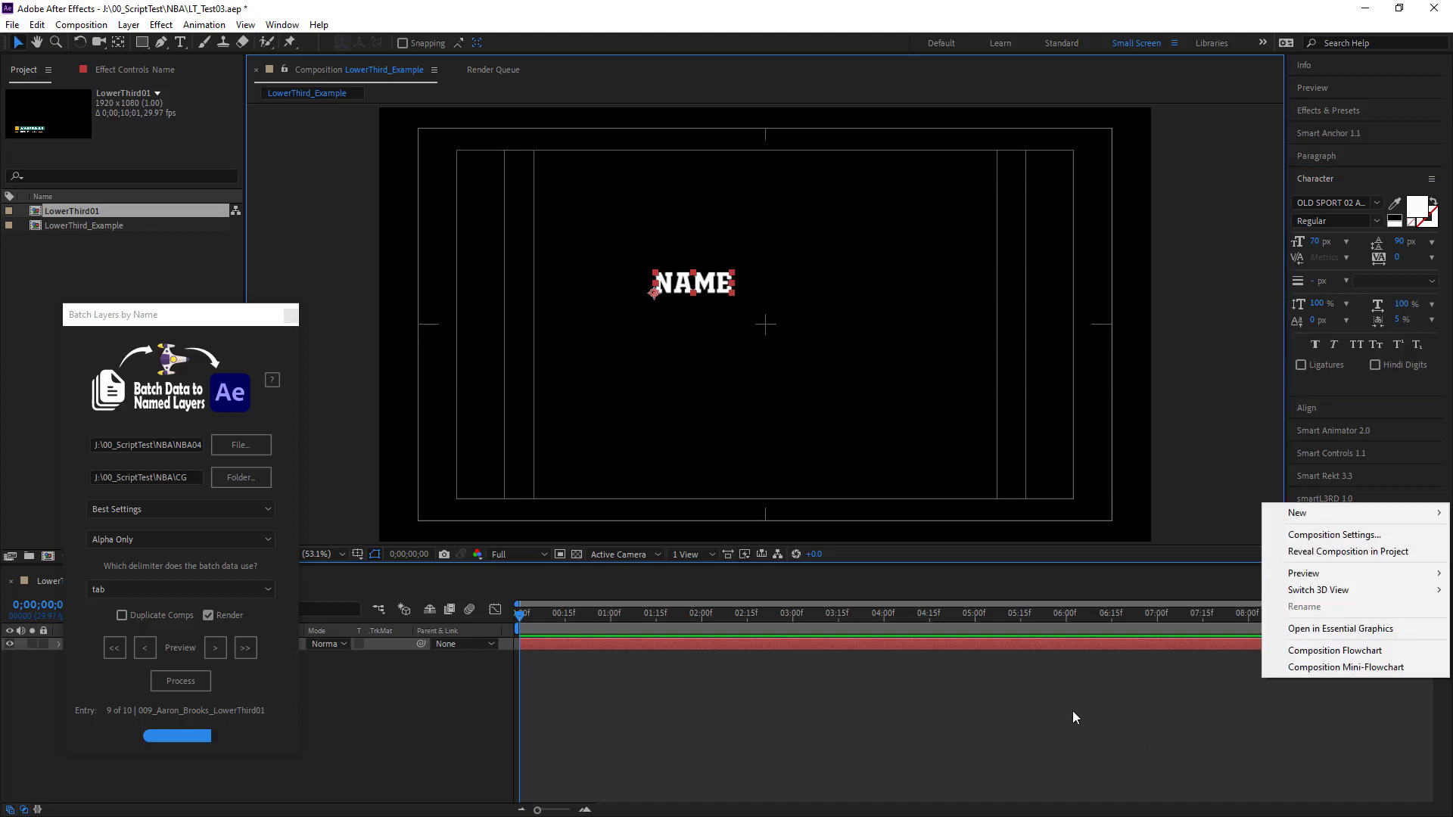
{"action": "left_click", "coordinate": [466, 725]}
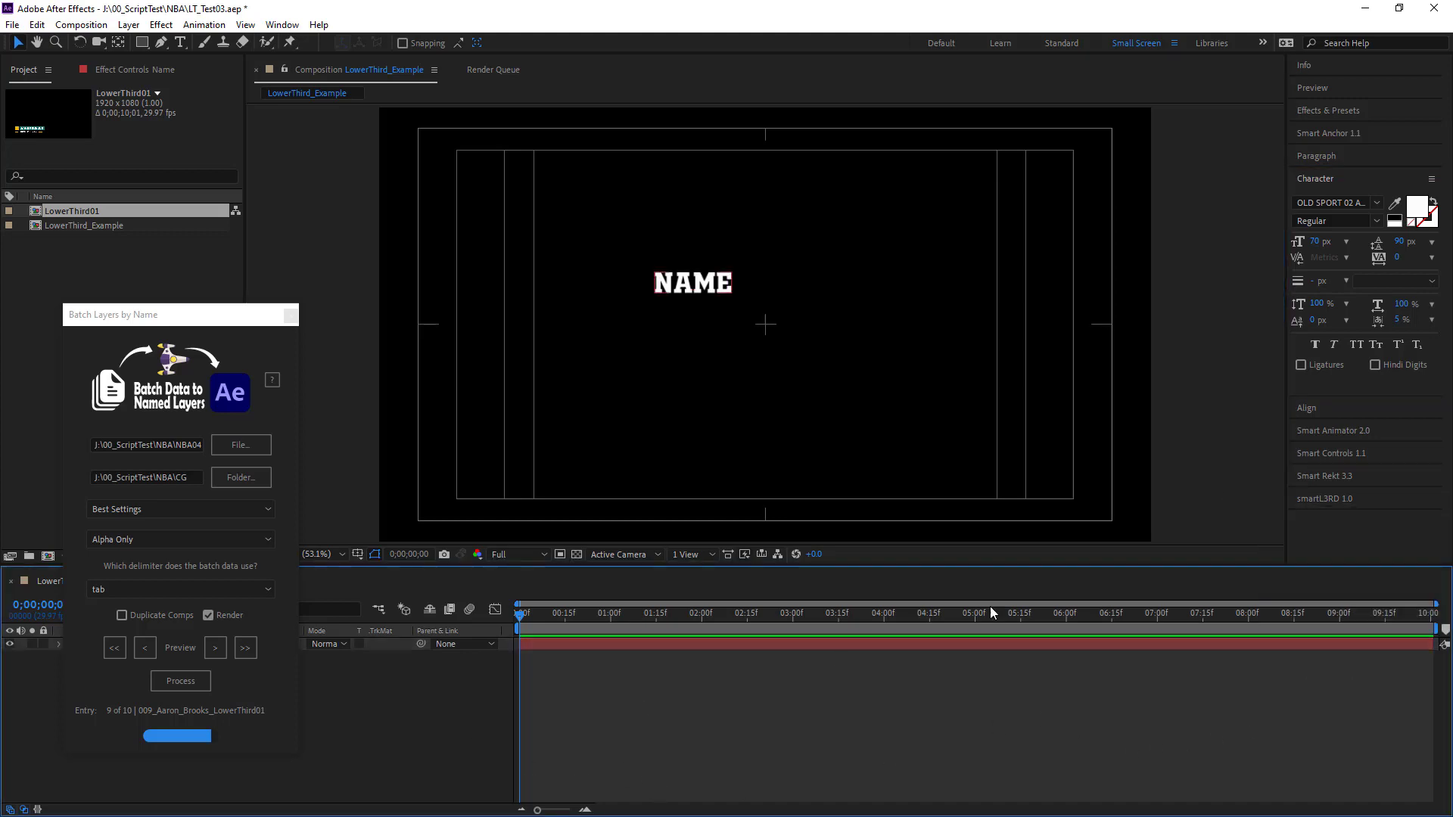
With the Name layer selected, set the Smart Rekt margins to 20 for top and bottom and 30 for left and right.
{"action": "left_click", "coordinate": [565, 649]}
{"action": "left_click", "coordinate": [1344, 479]}
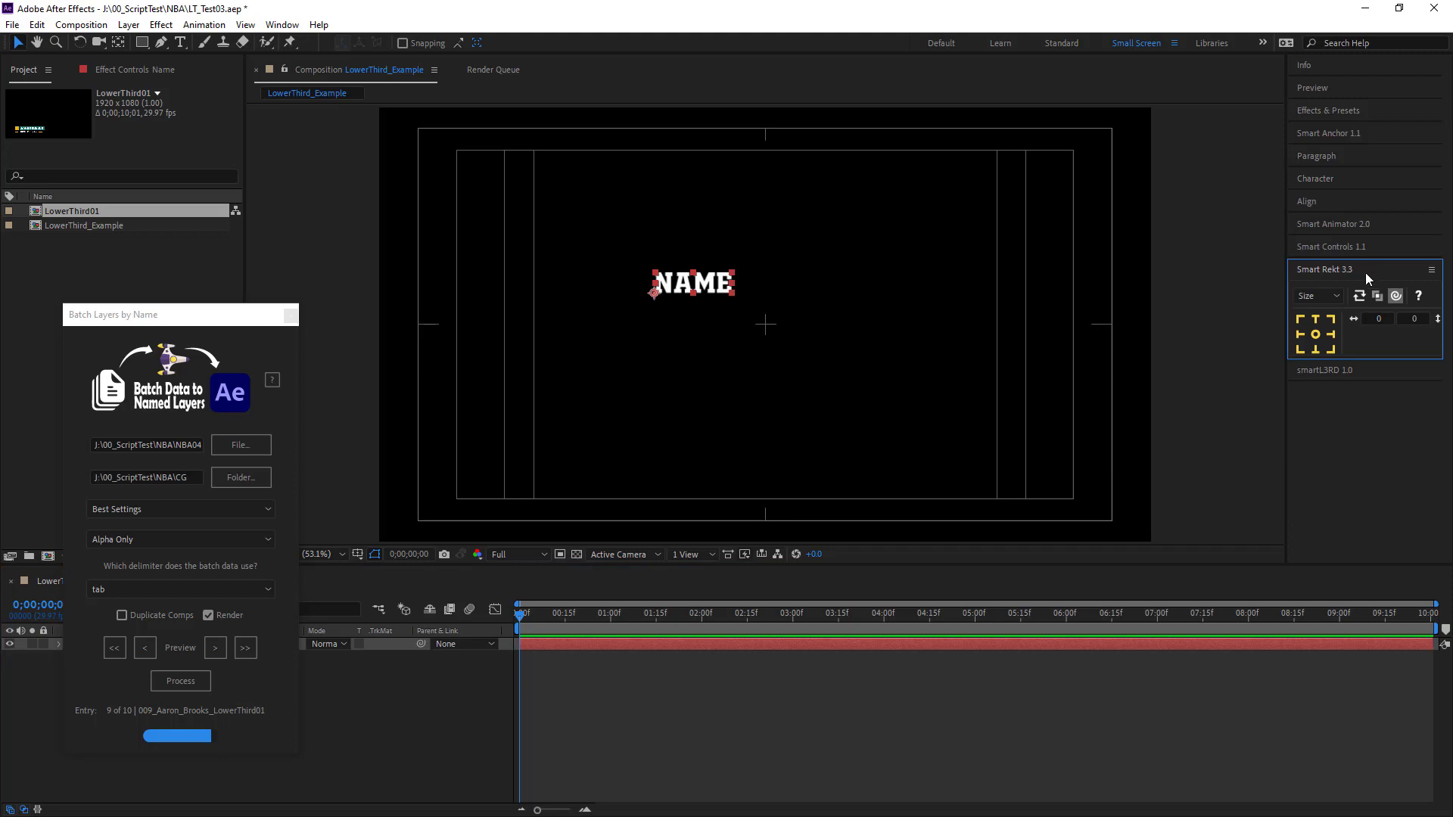
{"action": "left_click", "coordinate": [1336, 296]}
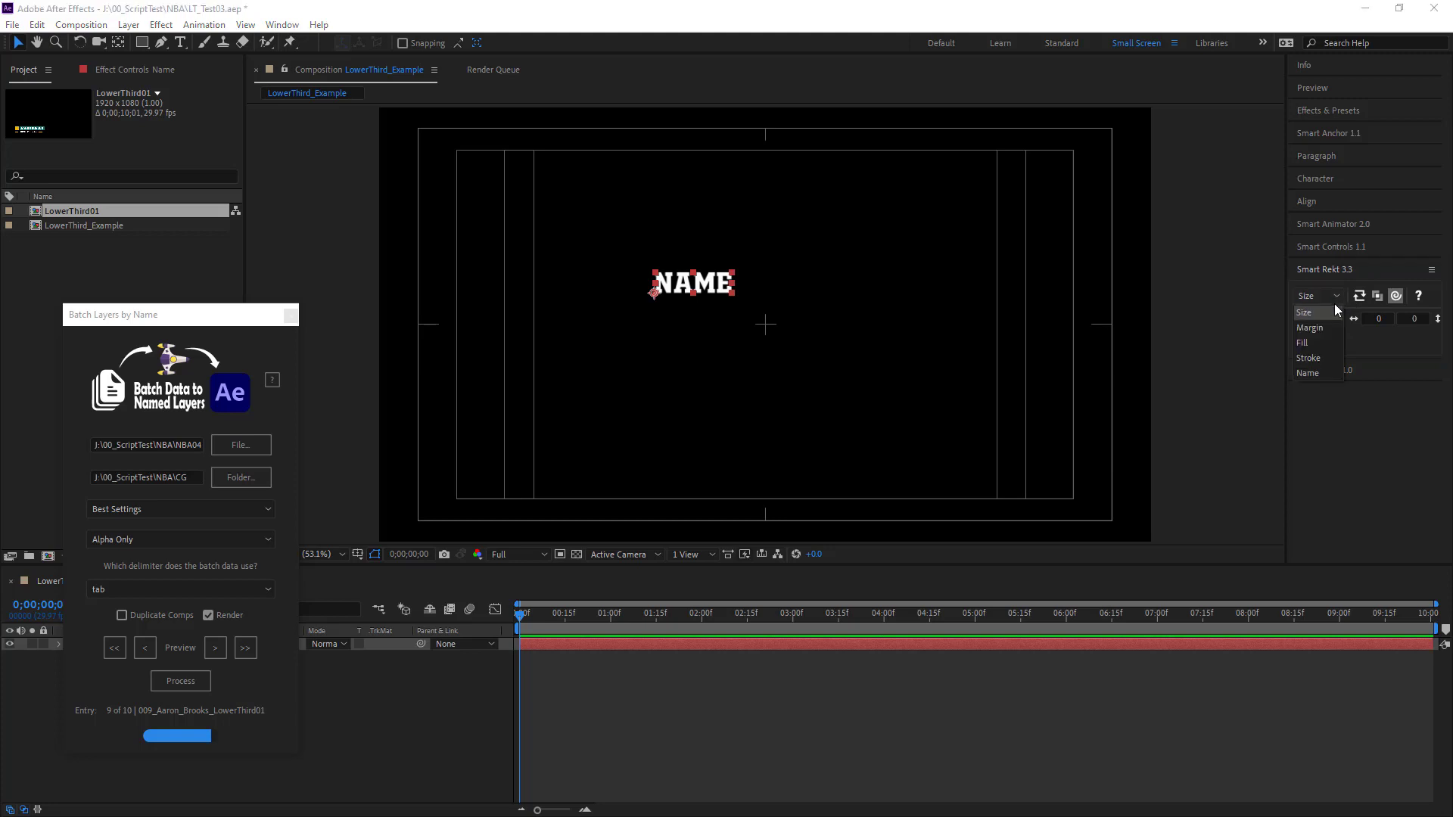
{"action": "left_click", "coordinate": [1310, 328]}
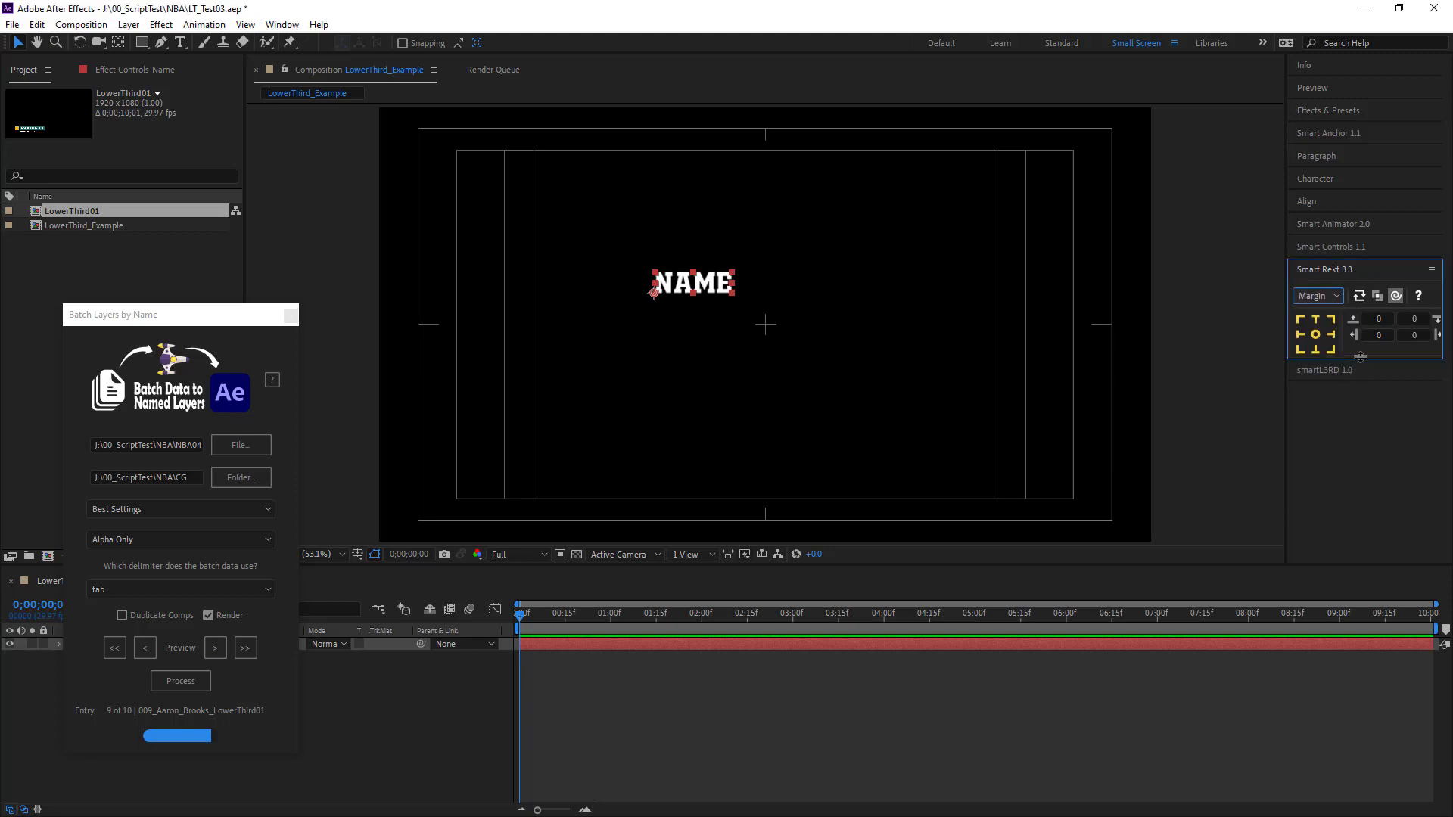
{"action": "left_click", "coordinate": [1366, 319]}
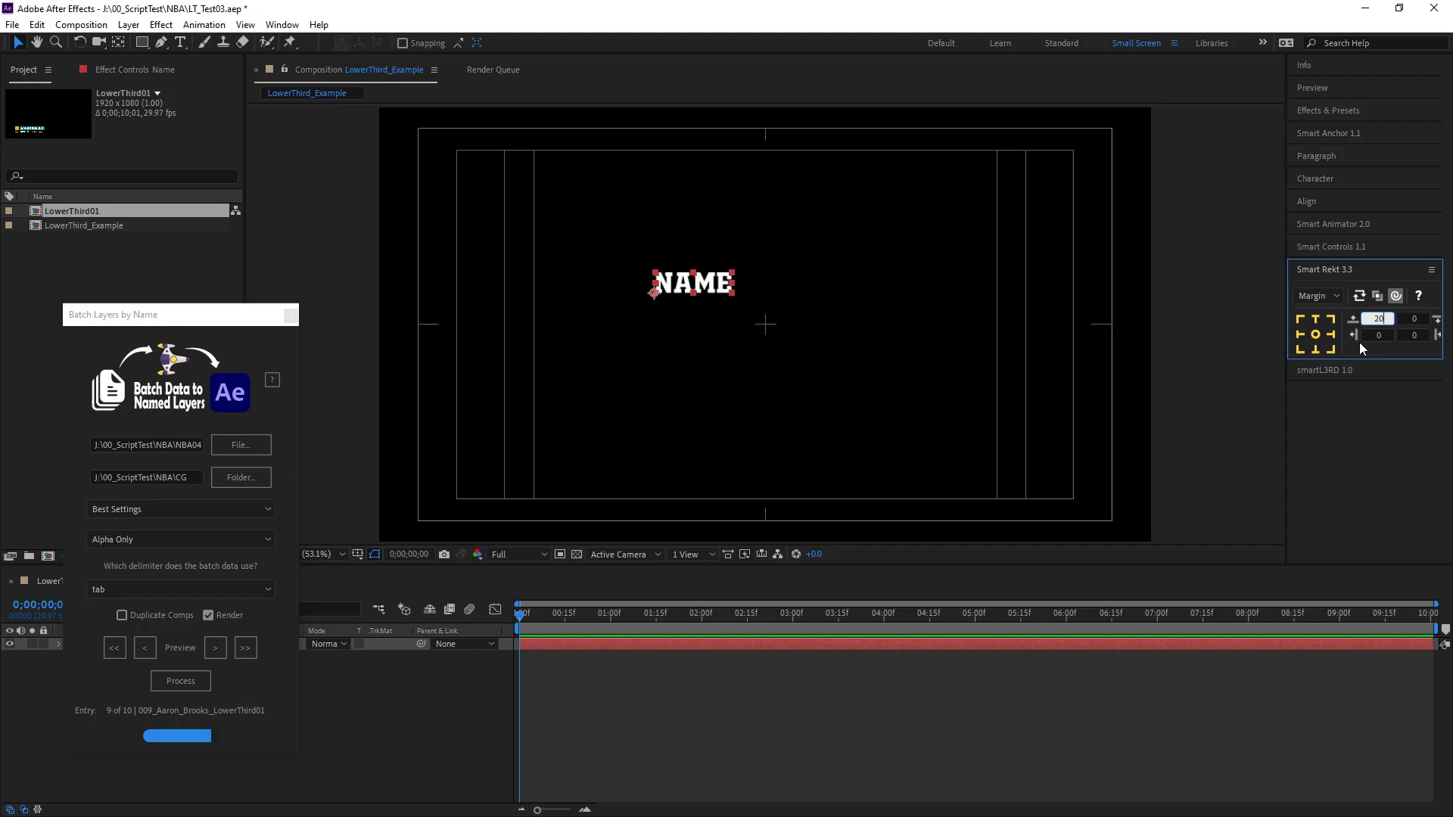
{"action": "key", "text": "Tab"}
{"action": "type", "text": "20"}
{"action": "key", "text": "Tab"}
{"action": "type", "text": "30"}
{"action": "key", "text": "Tab"}
{"action": "type", "text": "30"}
{"action": "key", "text": "Tab"}
Review the Smart Rekt fill and stroke settings for the rectangle, including the stroke width.
{"action": "left_click", "coordinate": [1335, 297]}
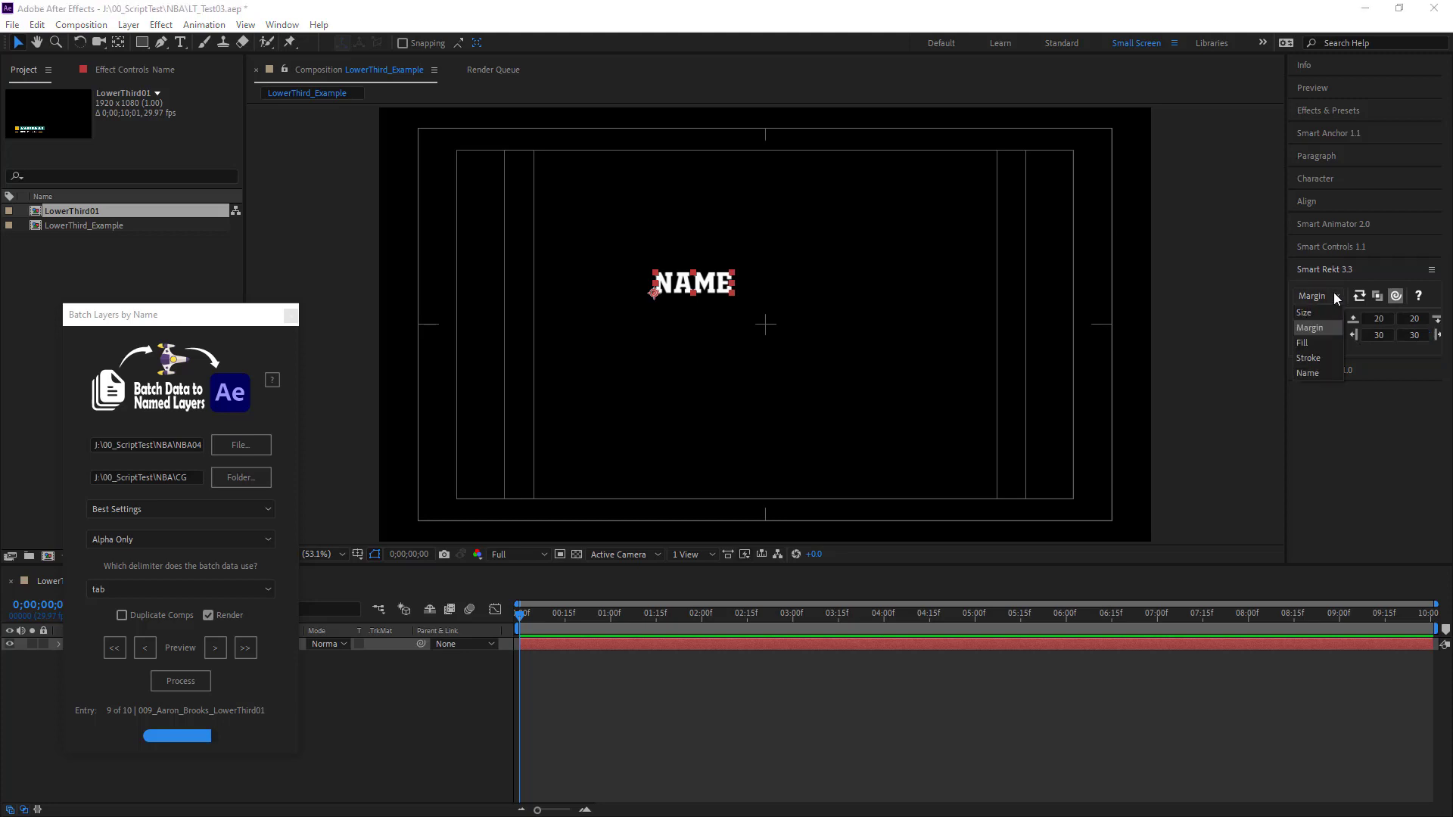
{"action": "left_click", "coordinate": [1314, 344]}
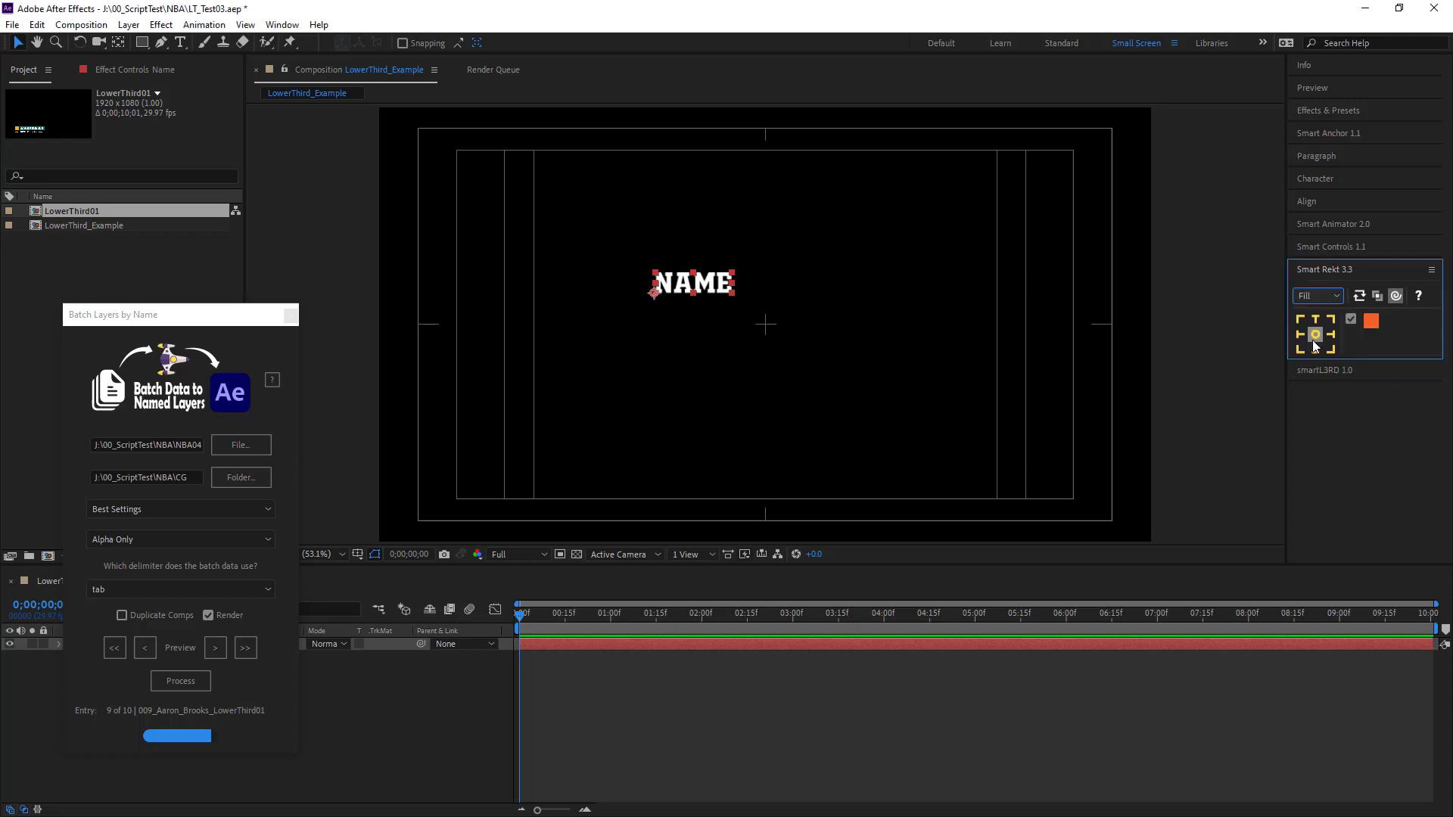
{"action": "left_click", "coordinate": [1336, 297]}
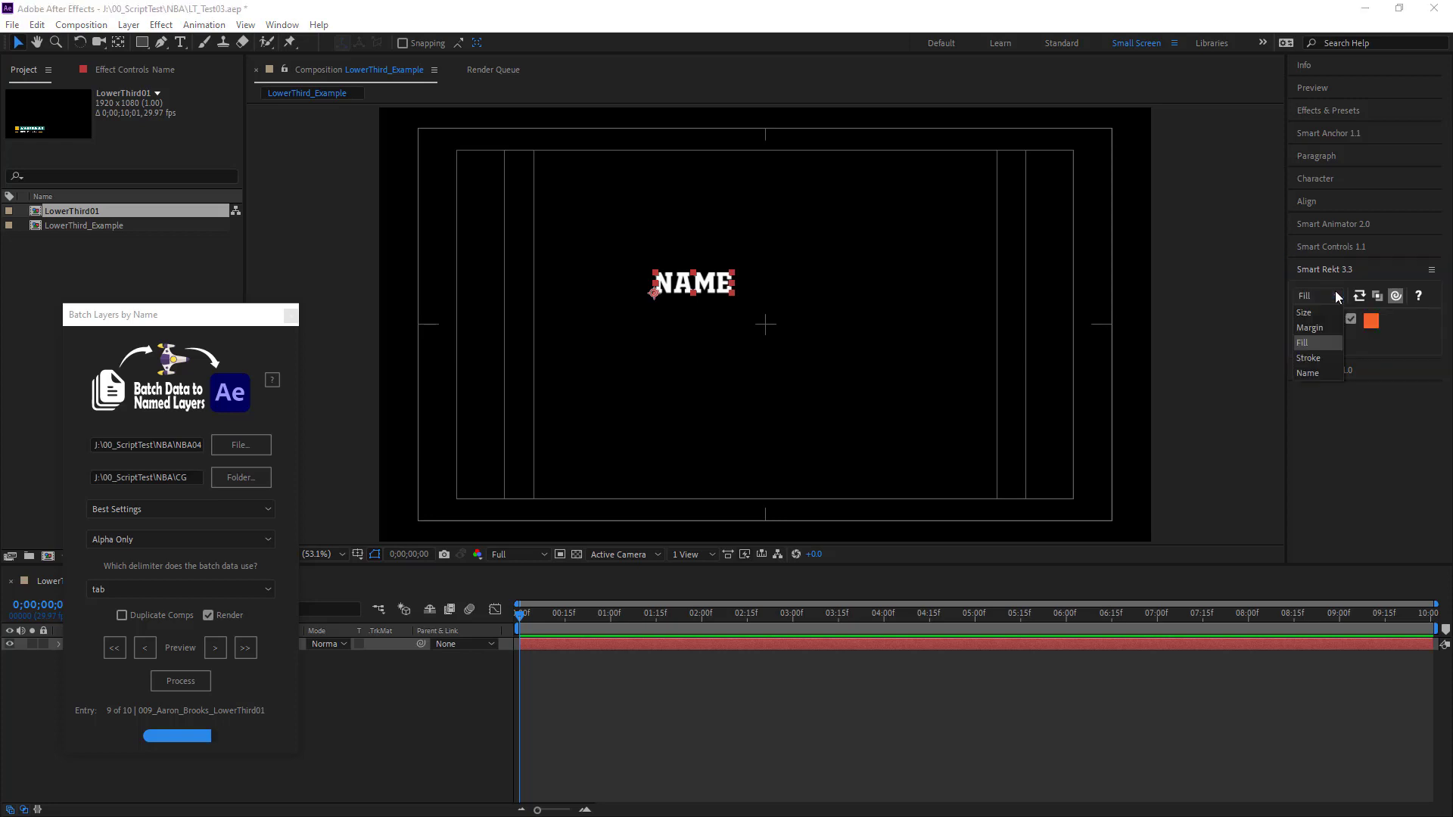
{"action": "left_click", "coordinate": [1311, 357]}
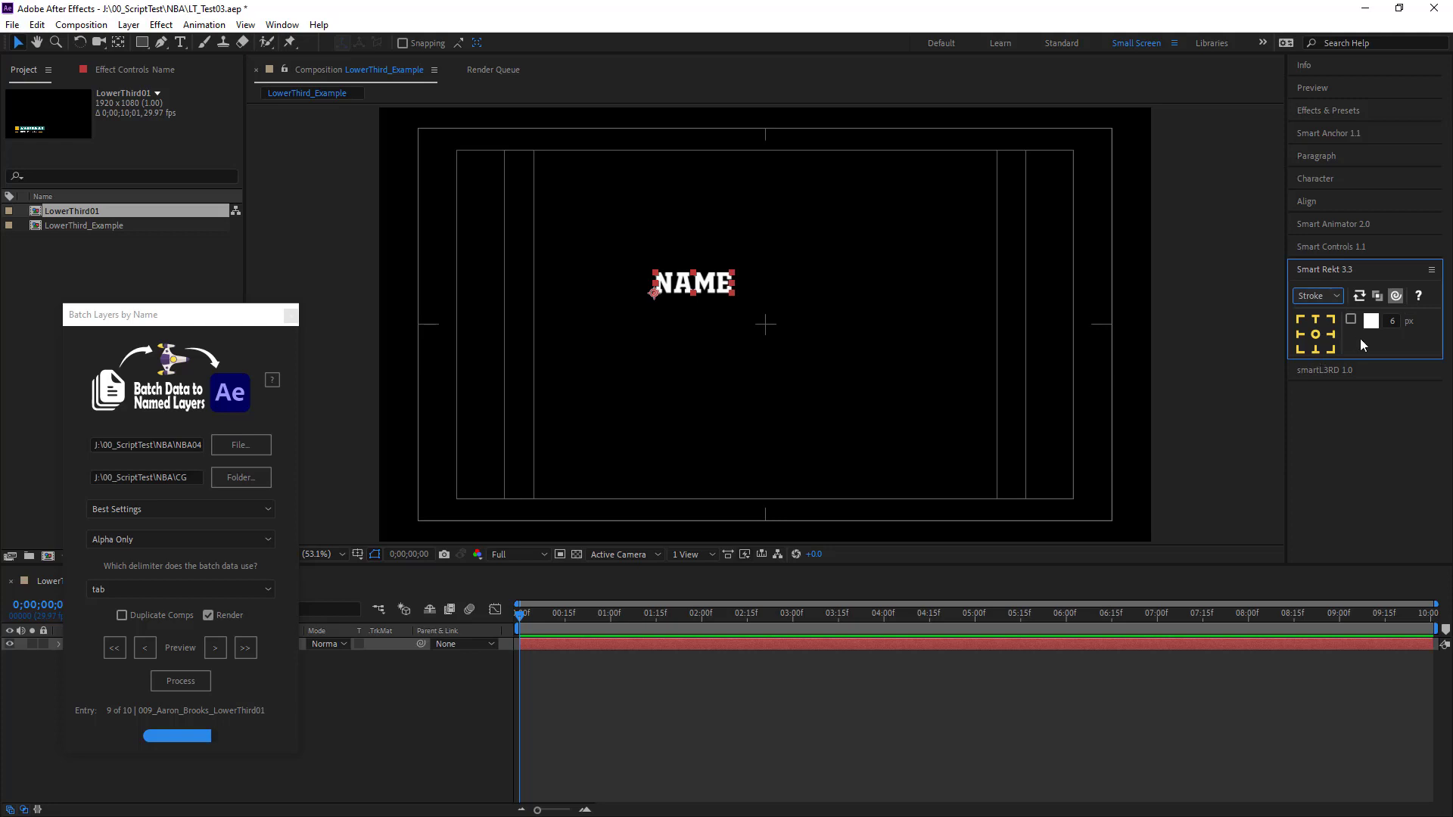
{"action": "left_click", "coordinate": [1397, 320]}
Set the Smart Rekt name to BG and create the rectangle behind the Name text with a center-left anchor point.
{"action": "left_click", "coordinate": [1337, 298]}
{"action": "left_click", "coordinate": [1314, 371]}
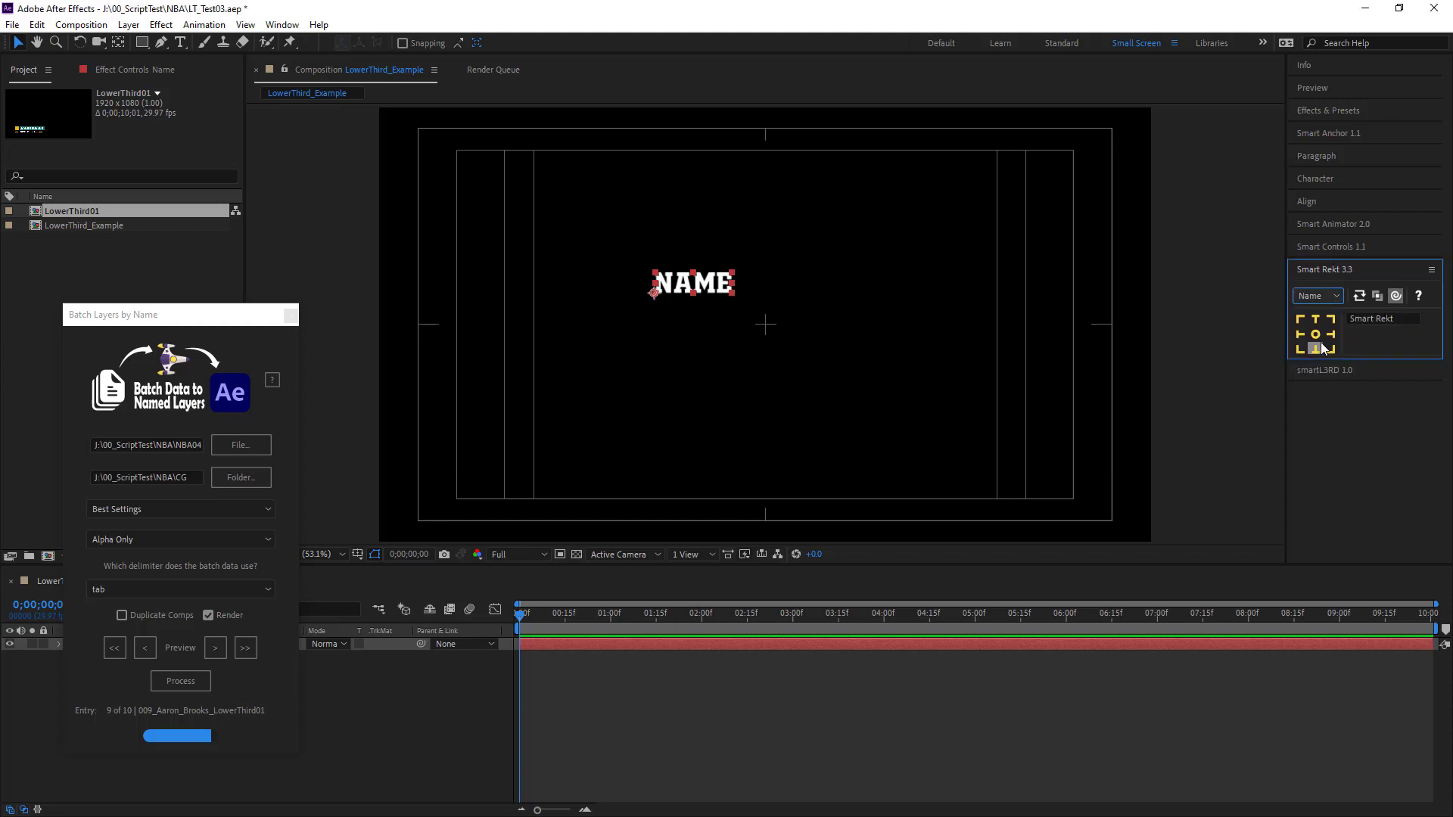
{"action": "left_click", "coordinate": [1402, 318]}
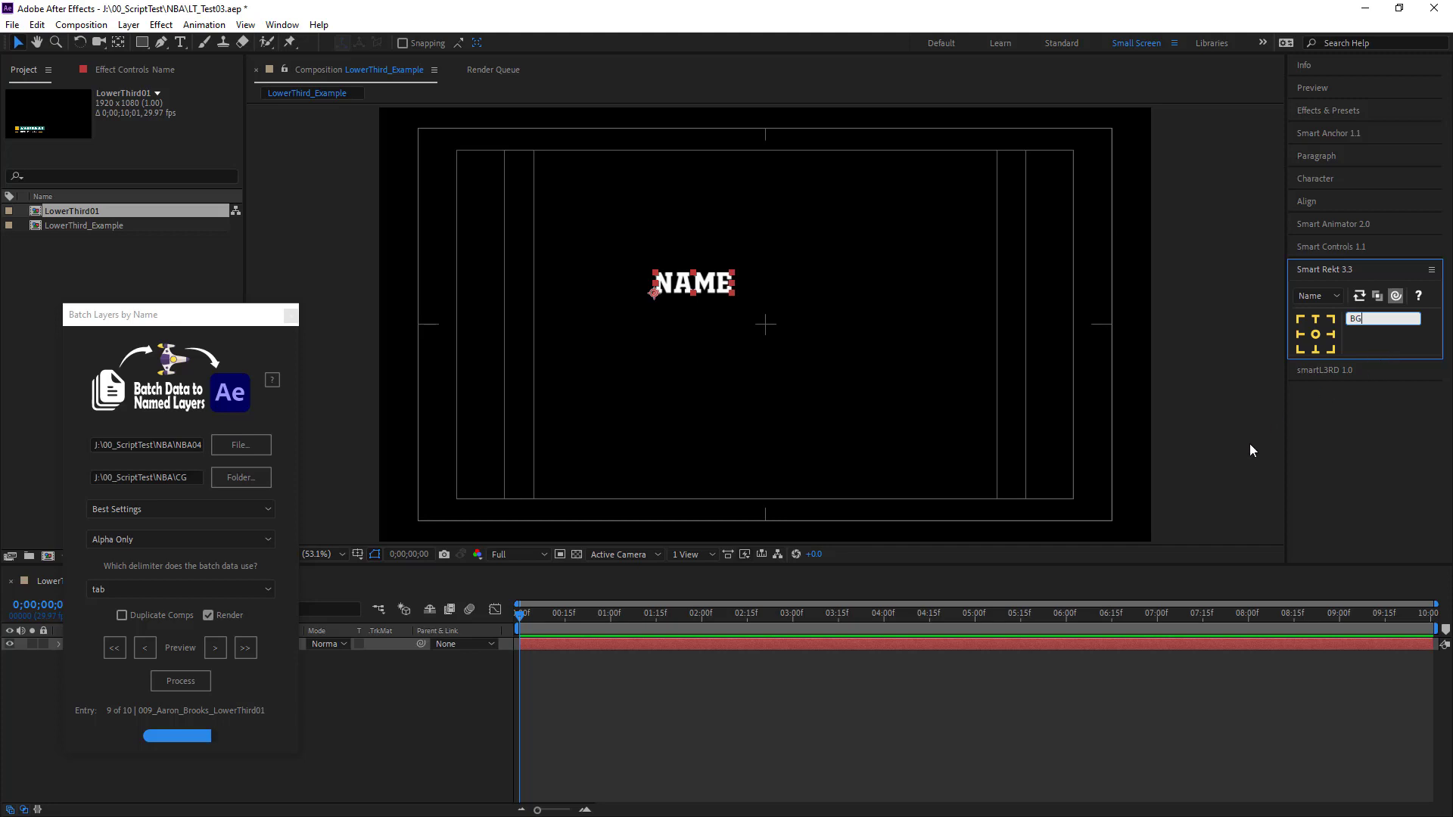
{"action": "left_click", "coordinate": [232, 318]}
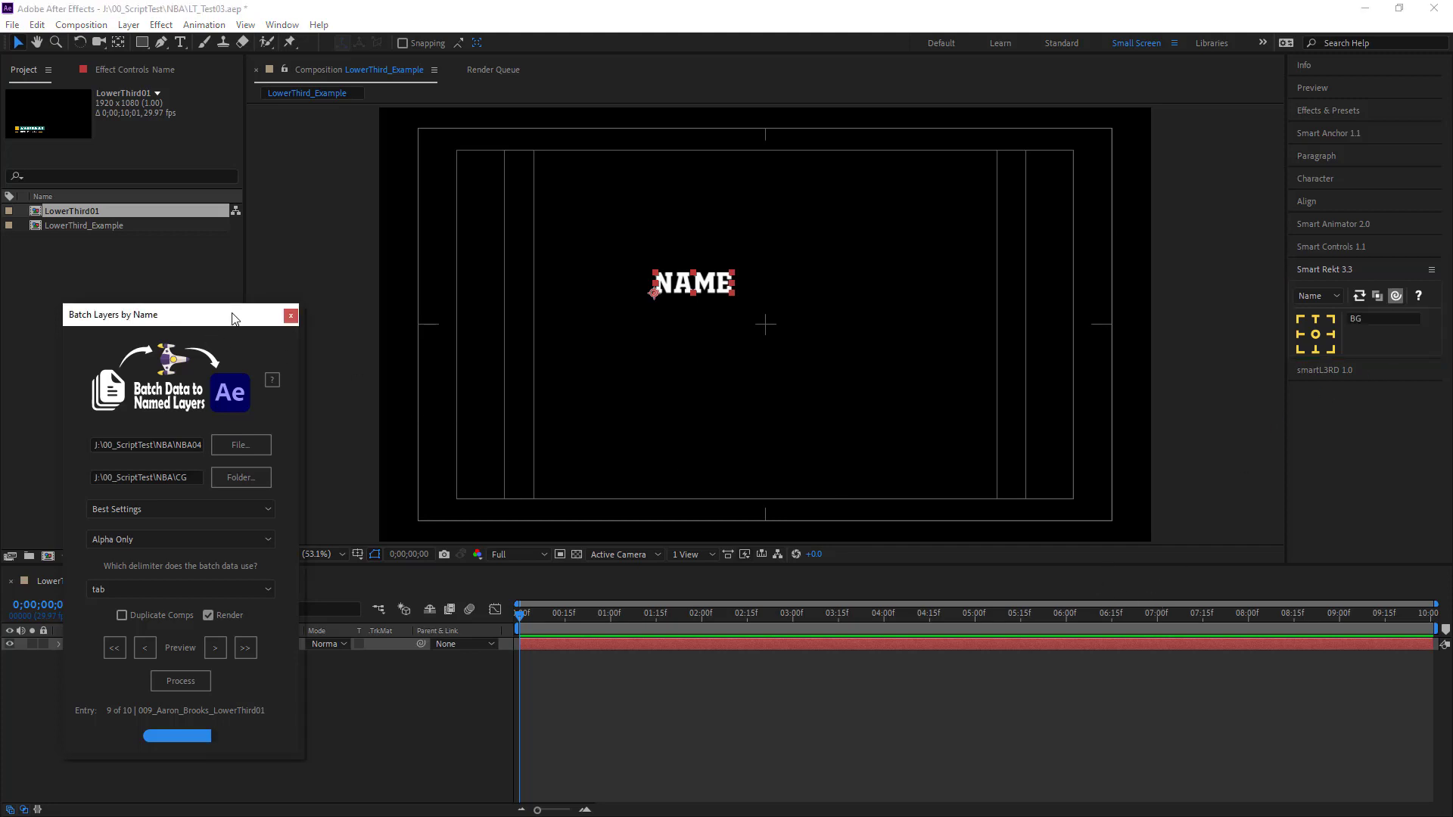
{"action": "left_click_drag", "start_coordinate": [233, 318], "coordinate": [231, 284]}
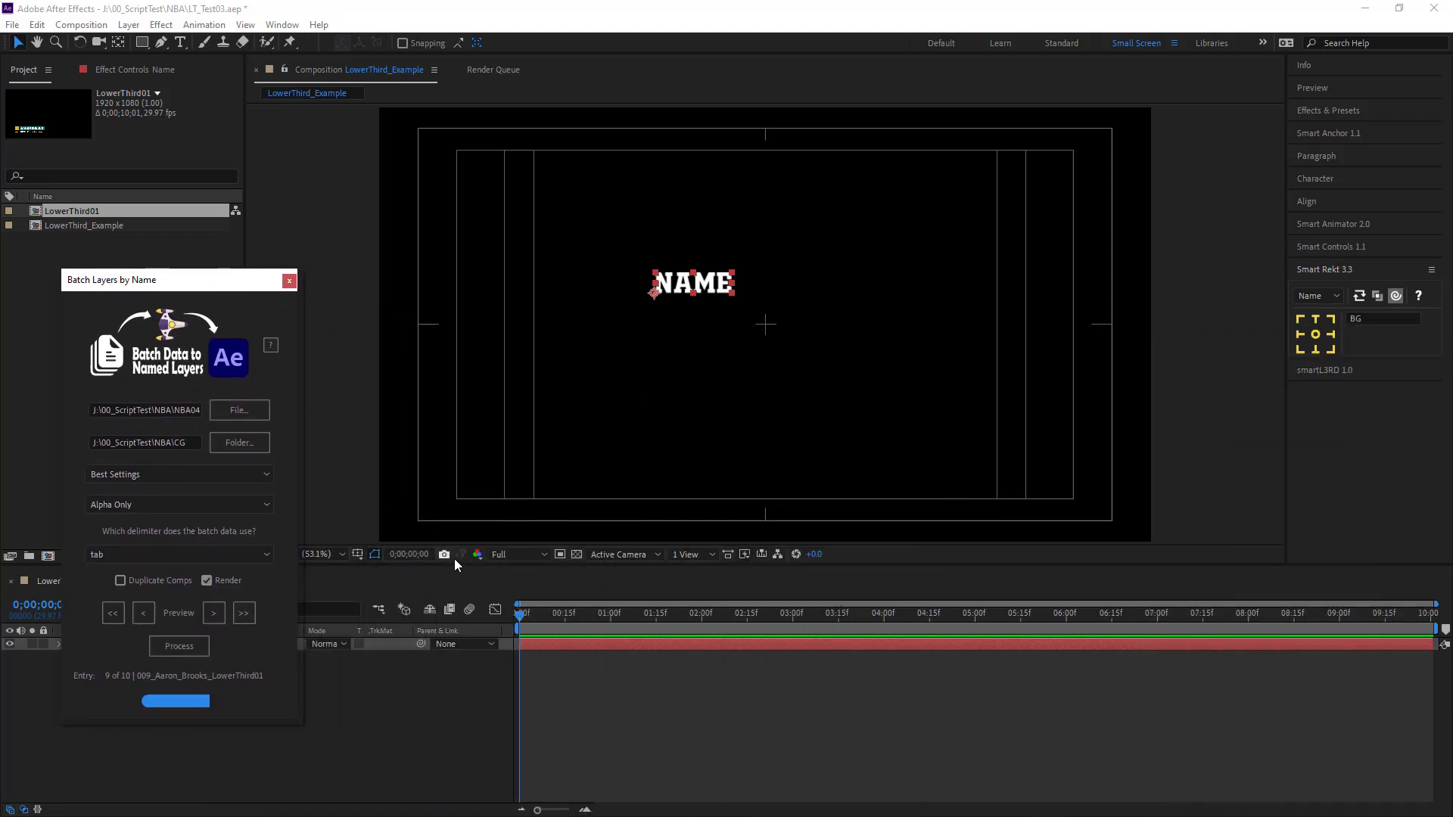
{"action": "left_click", "coordinate": [1300, 336]}
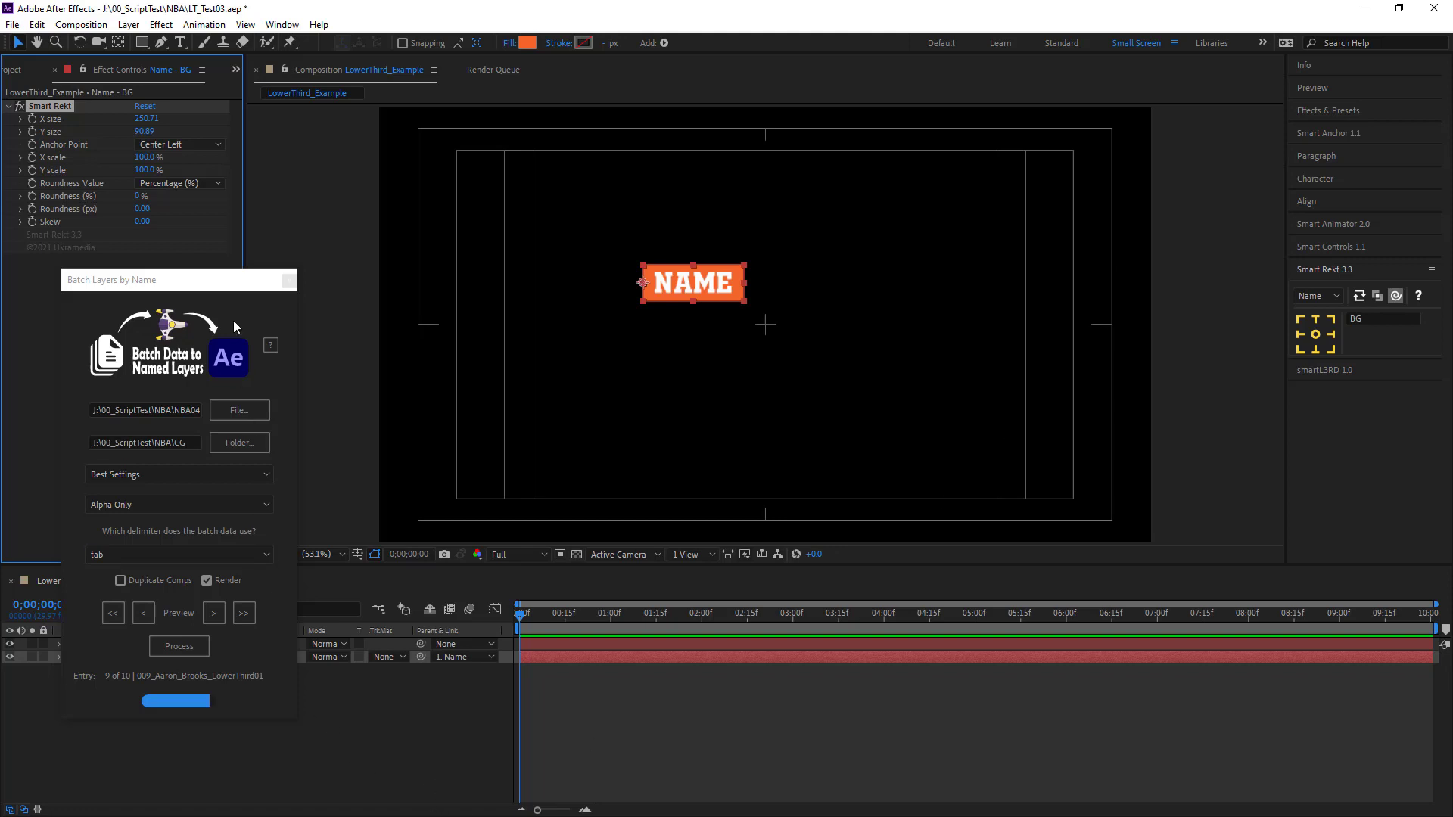
Move the Batch Layers by Name window clear of the timeline, and with the Name - BG layer selected set the Smart Rekt name to Stroke.
{"action": "left_click_drag", "start_coordinate": [229, 283], "coordinate": [208, 91]}
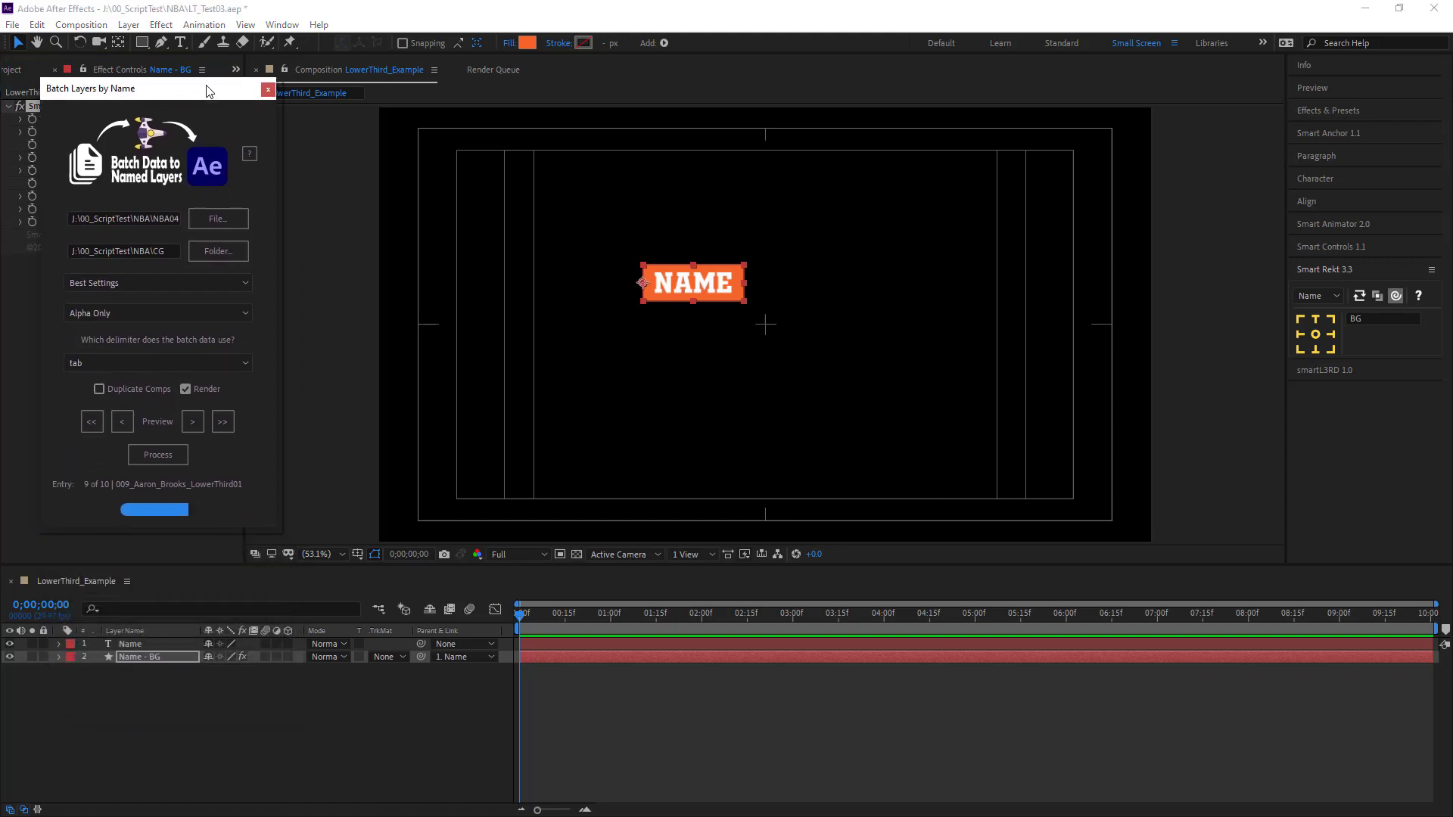
{"action": "left_click", "coordinate": [221, 783]}
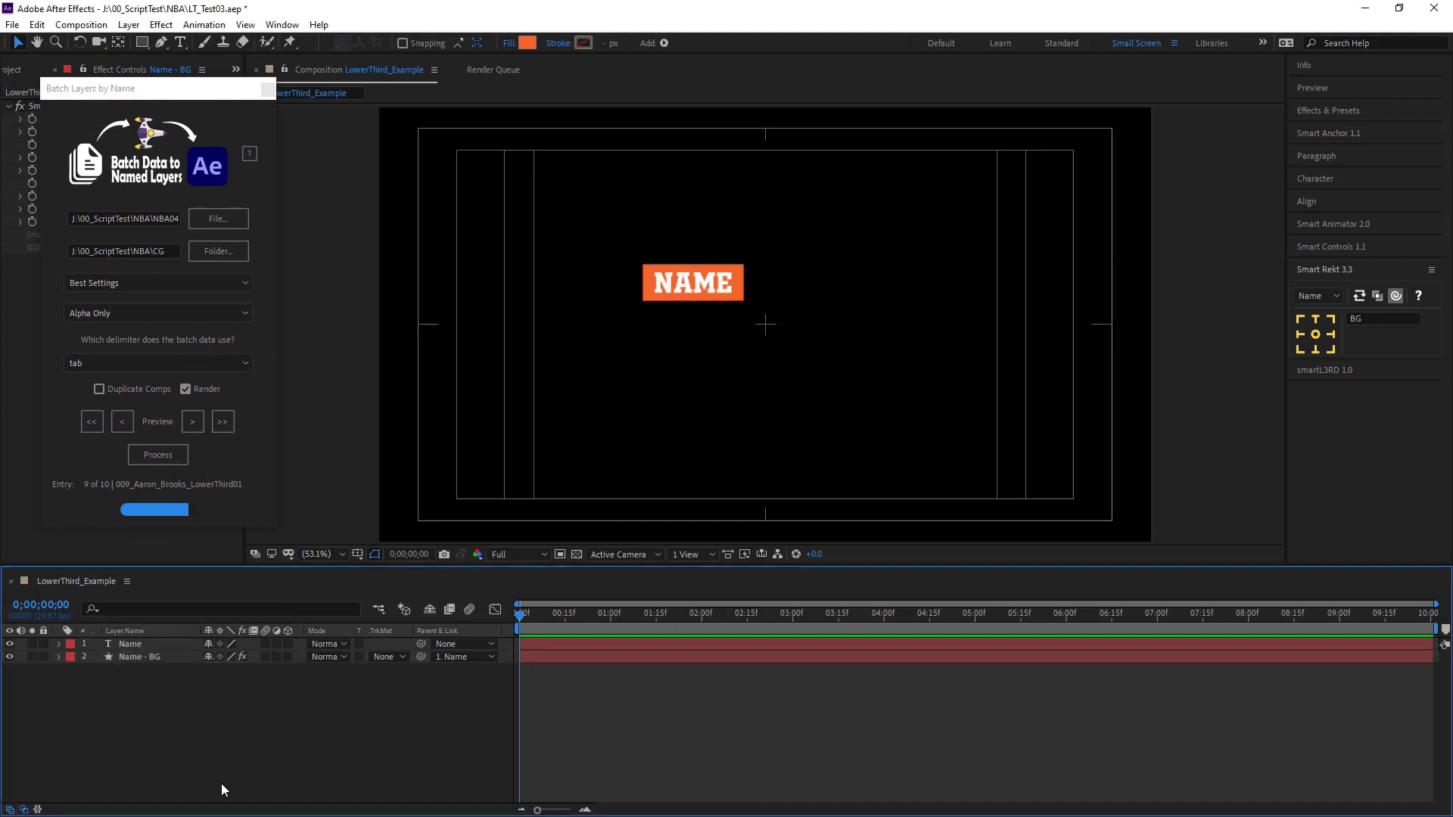
{"action": "left_click", "coordinate": [134, 656]}
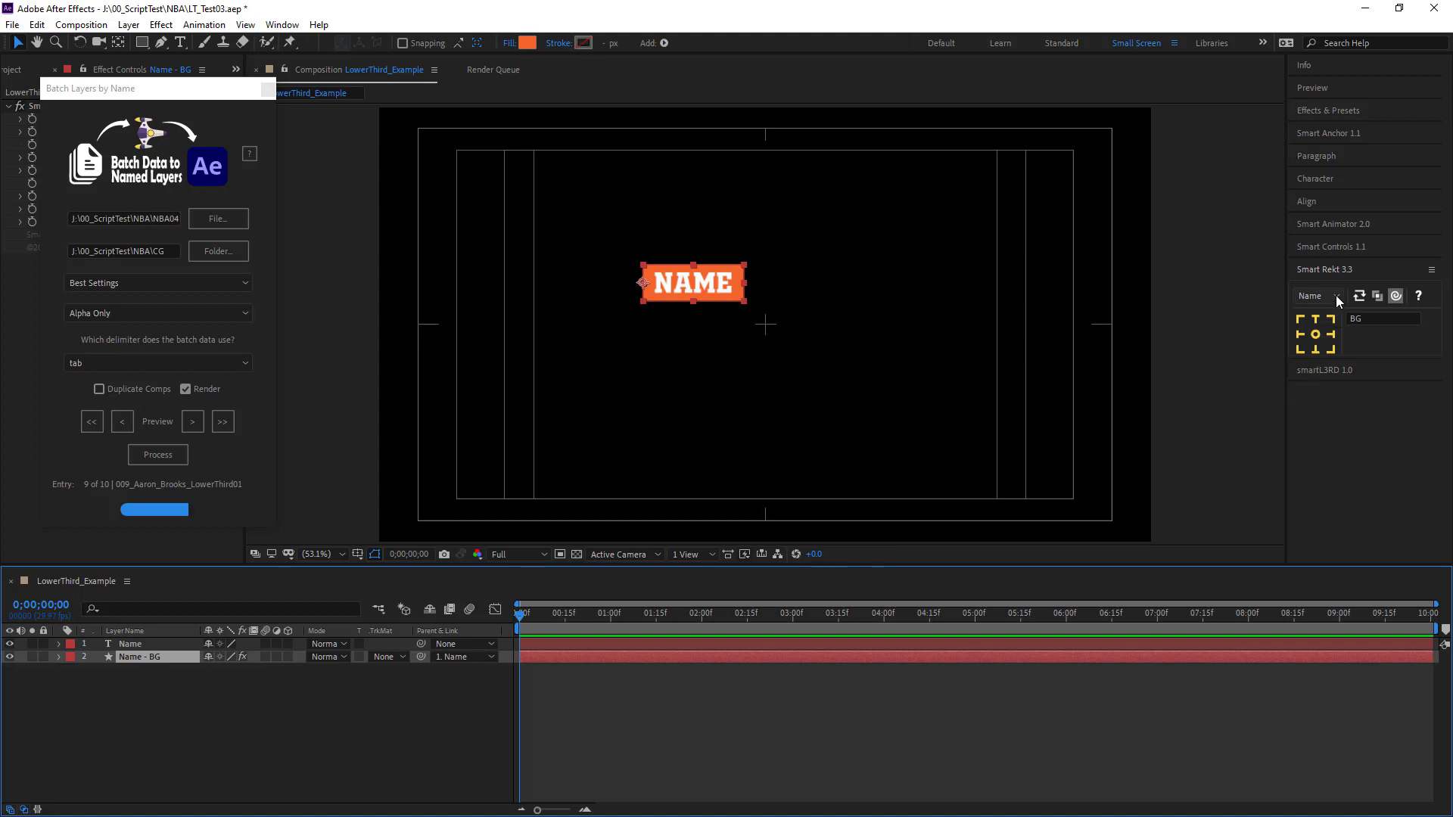
{"action": "left_click", "coordinate": [1366, 318]}
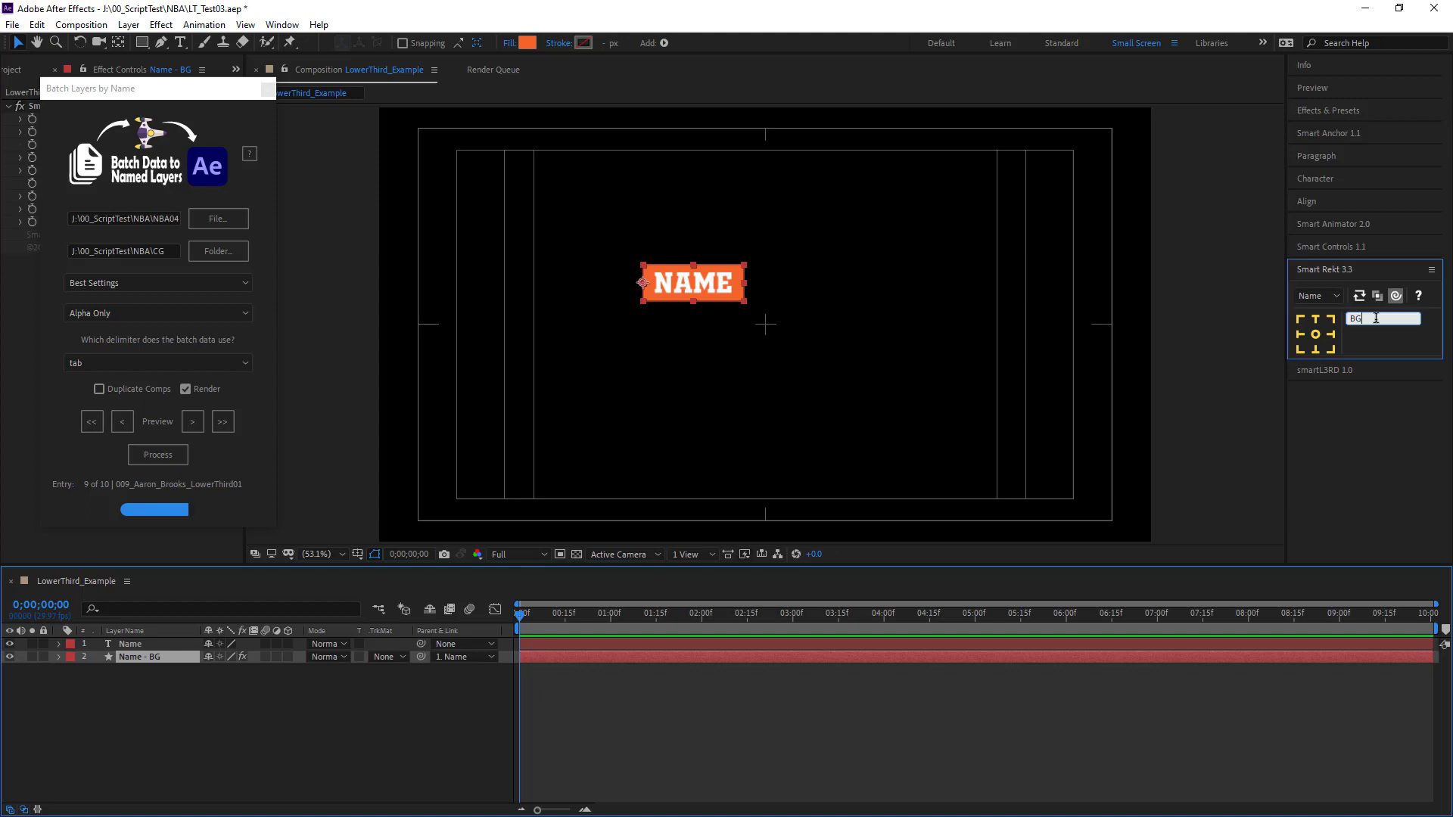
{"action": "type", "text": "St"}
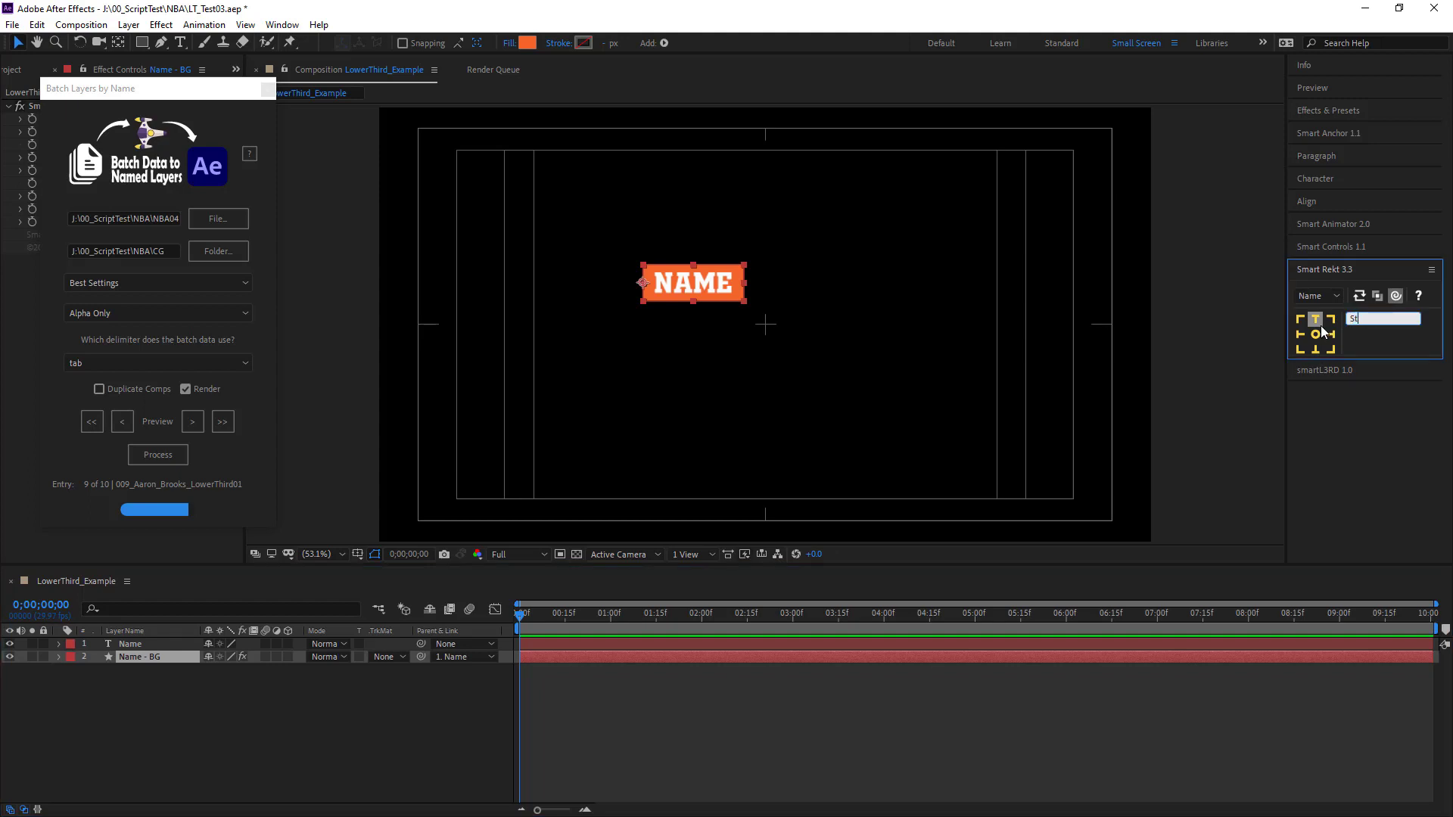
{"action": "type", "text": "roke"}
Enable the Smart Rekt stroke and disable the fill for the new rectangle.
{"action": "left_click", "coordinate": [1324, 296]}
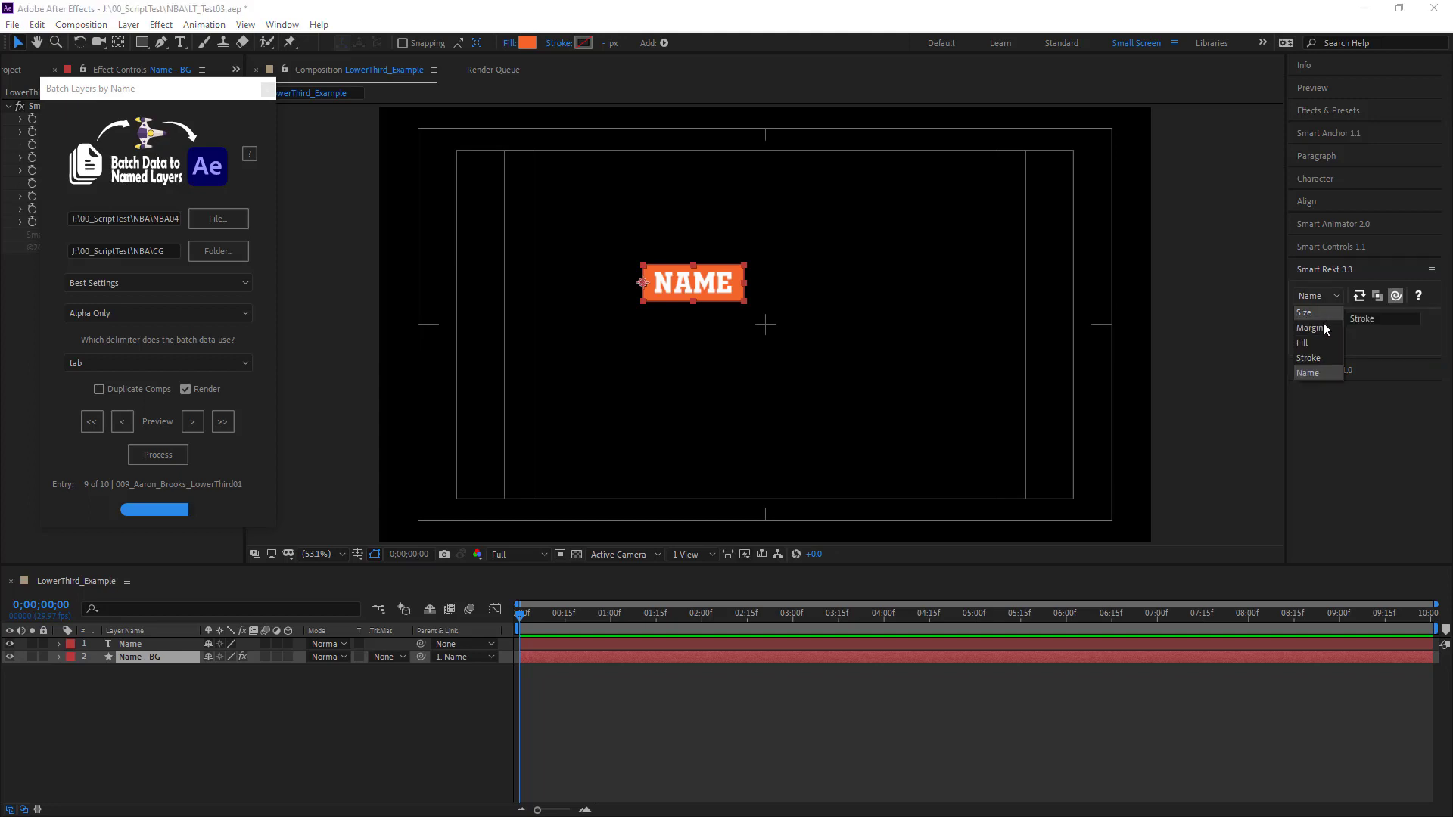
{"action": "left_click", "coordinate": [1320, 358]}
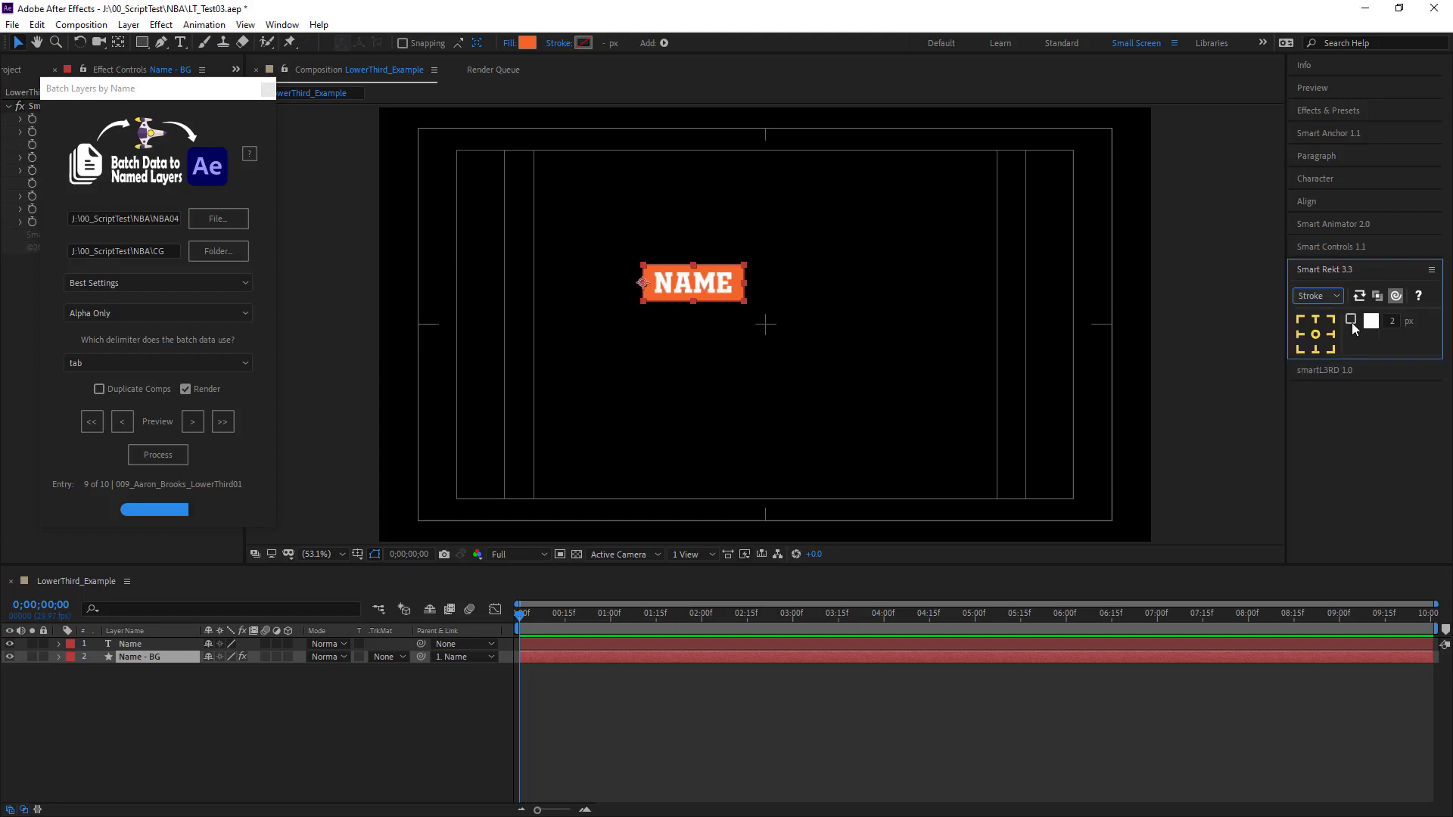
{"action": "left_click", "coordinate": [1351, 320]}
{"action": "left_click", "coordinate": [1332, 299]}
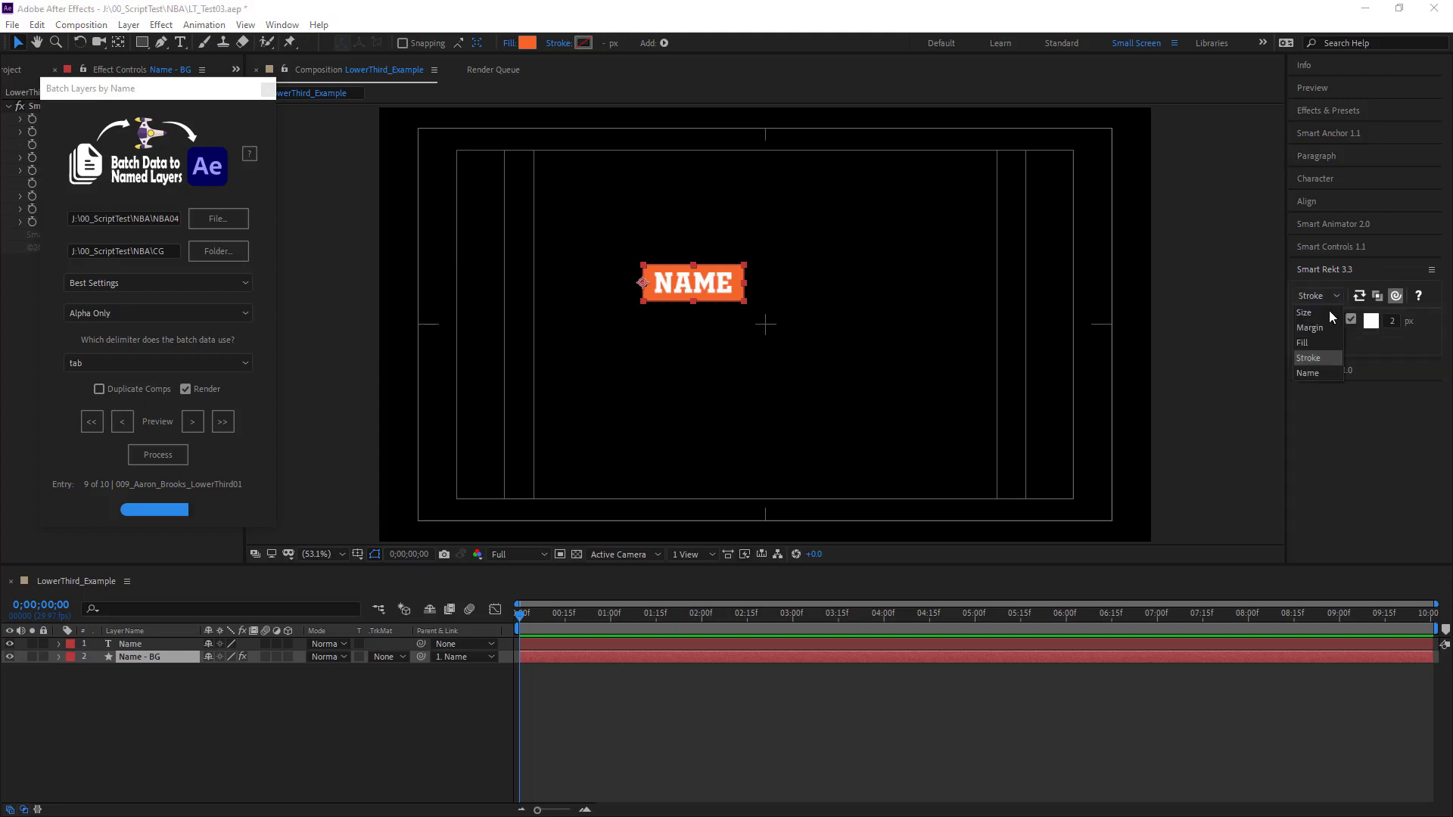
{"action": "left_click", "coordinate": [1320, 343]}
{"action": "left_click", "coordinate": [1350, 320]}
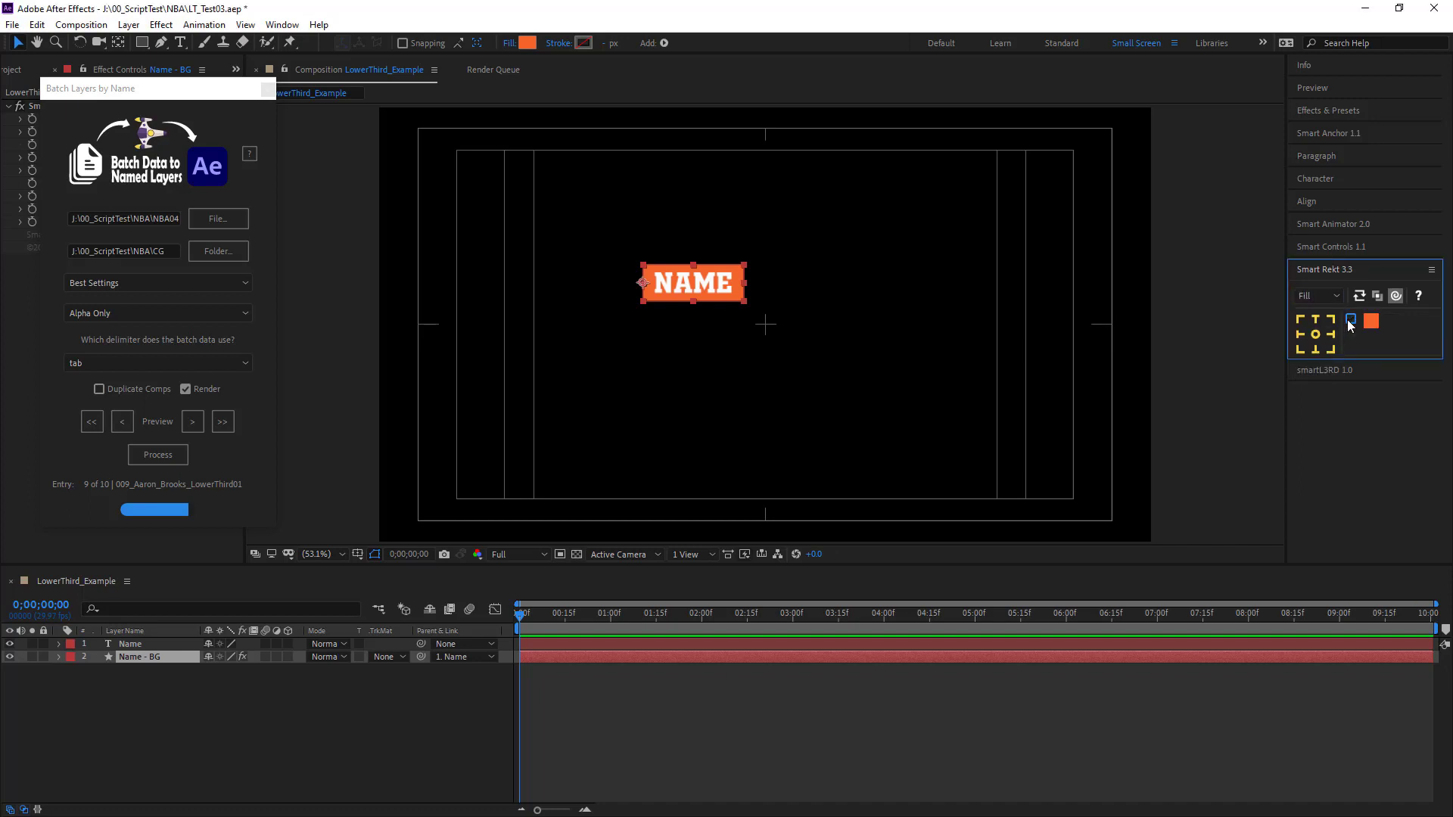
Set all four Smart Rekt margins to 4 and create the stroke rectangle around Name - BG with a center-left anchor point.
{"action": "left_click", "coordinate": [1334, 297]}
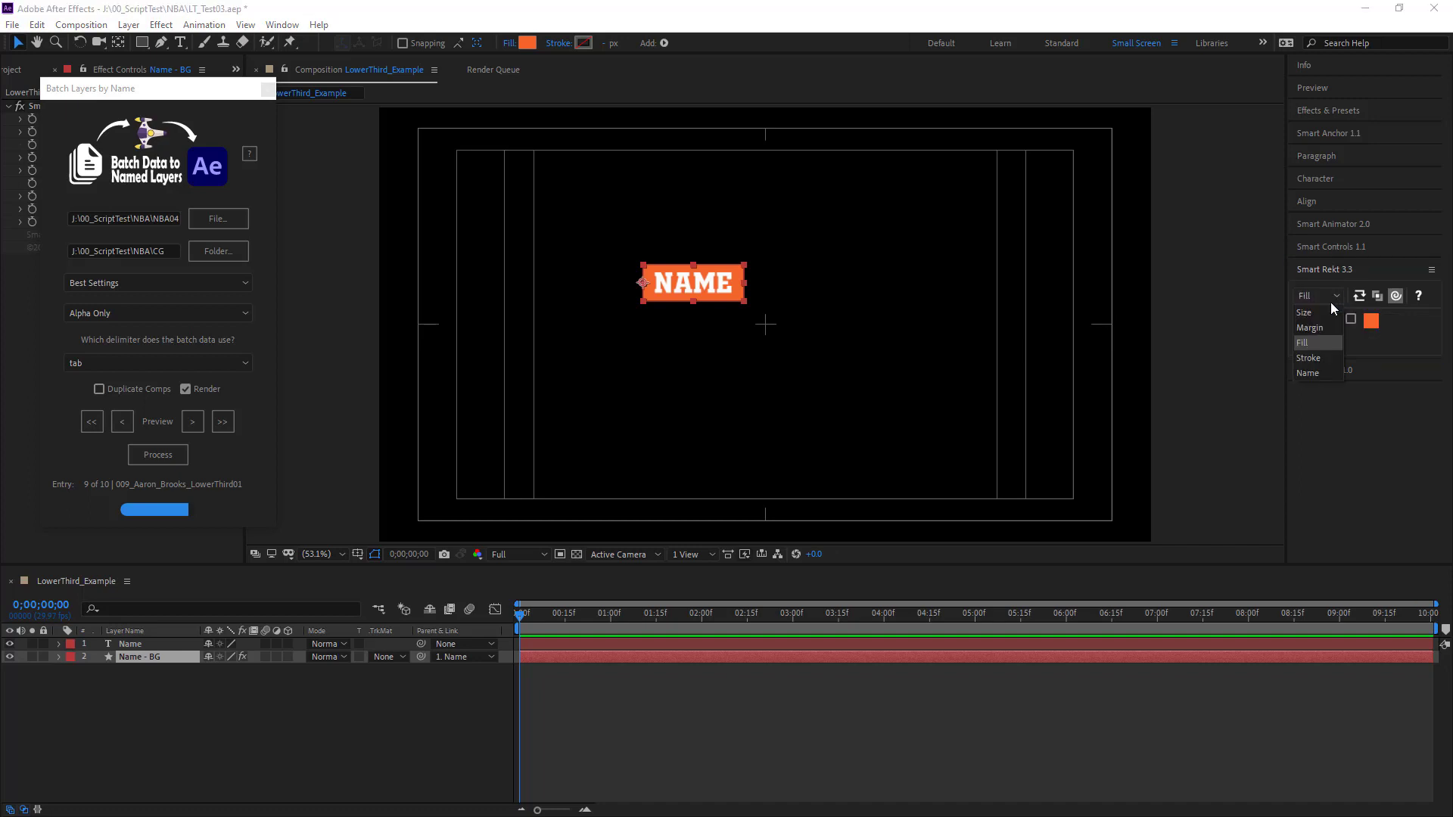
{"action": "left_click", "coordinate": [1309, 327]}
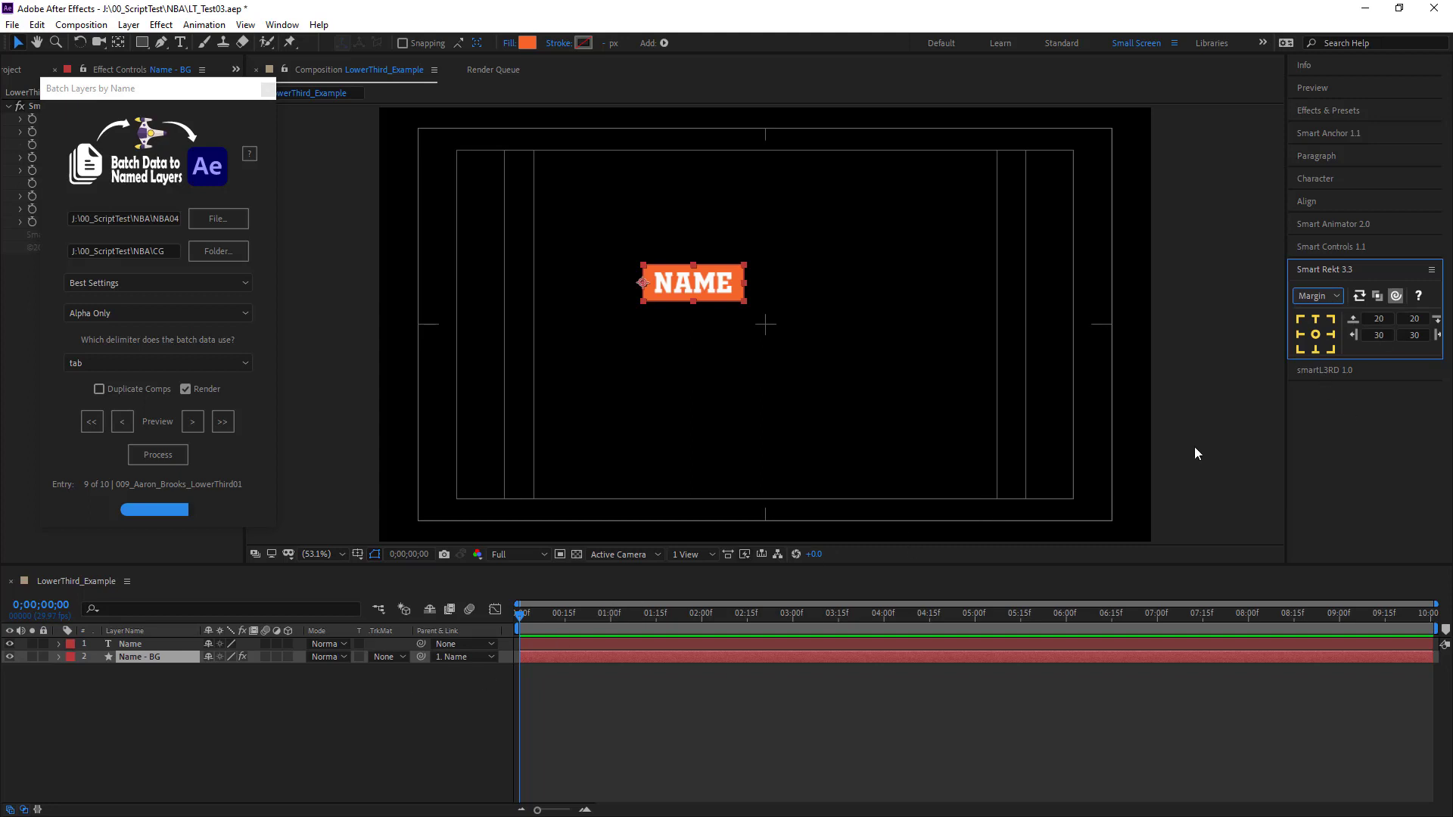
{"action": "left_click", "coordinate": [1382, 319]}
{"action": "type", "text": "4"}
{"action": "key", "text": "Tab"}
{"action": "type", "text": "4"}
{"action": "key", "text": "Tab"}
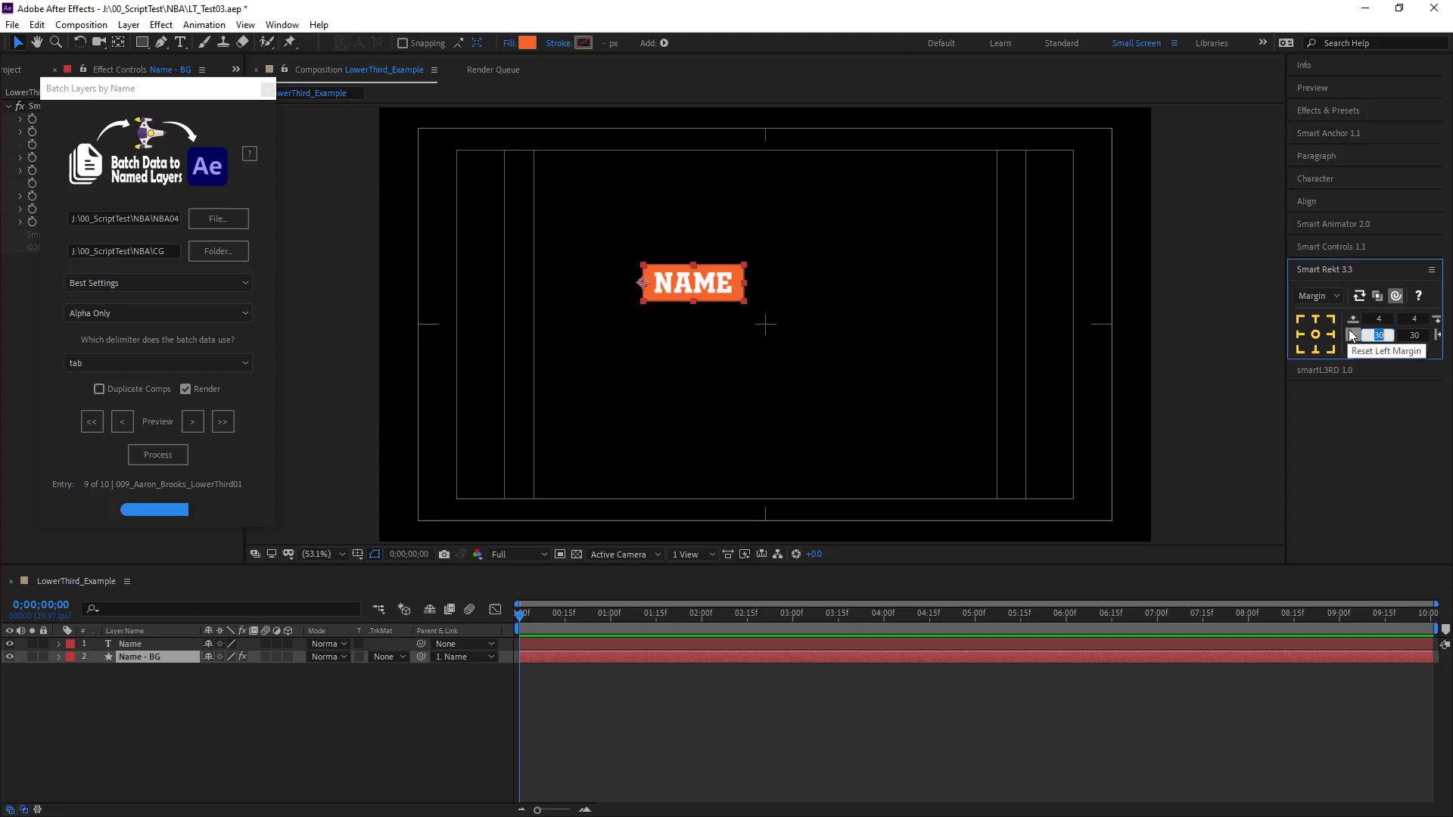
{"action": "type", "text": "4"}
{"action": "key", "text": "Tab"}
{"action": "type", "text": "4"}
{"action": "key", "text": "Tab"}
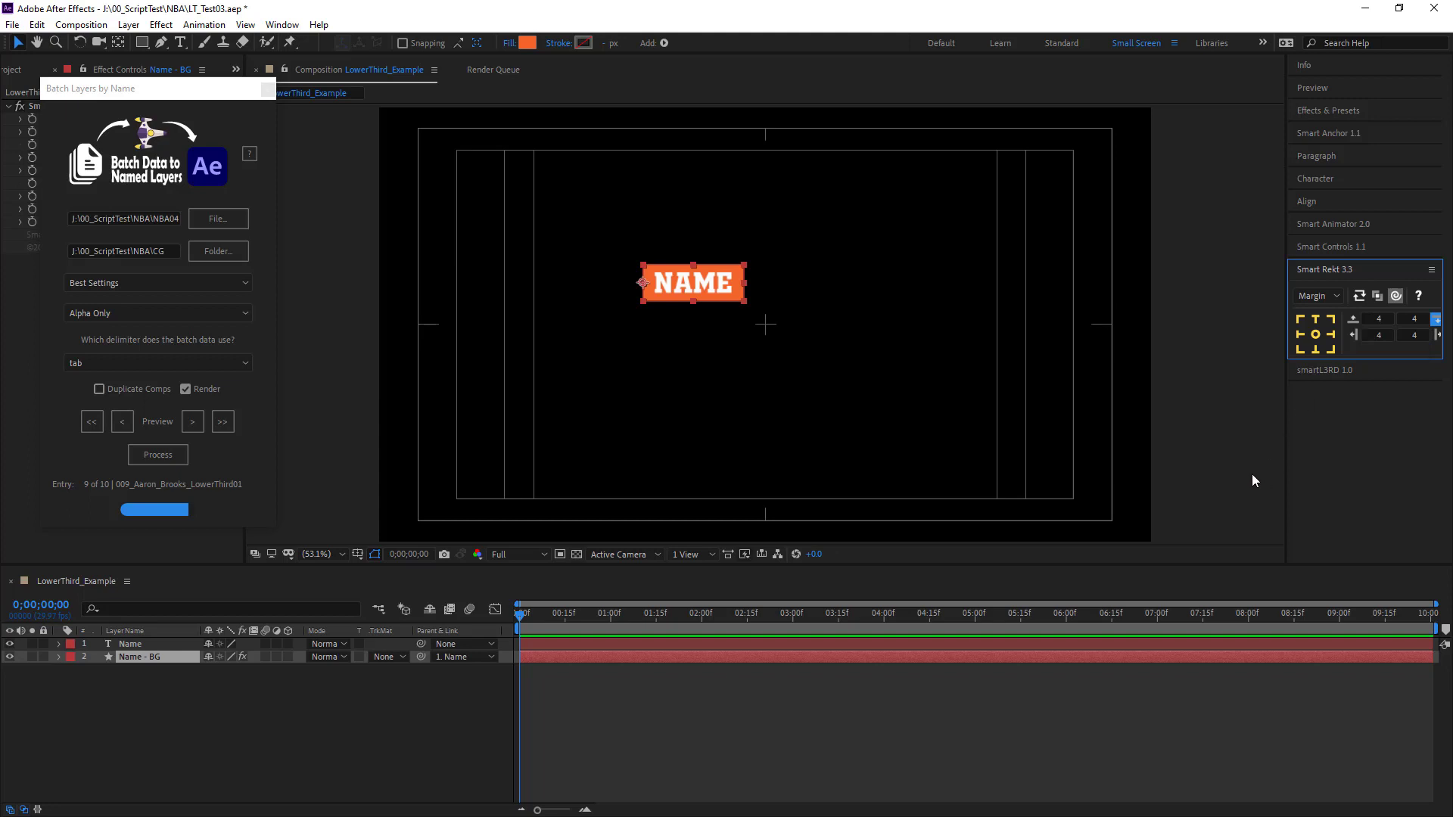
{"action": "left_click", "coordinate": [1301, 336]}
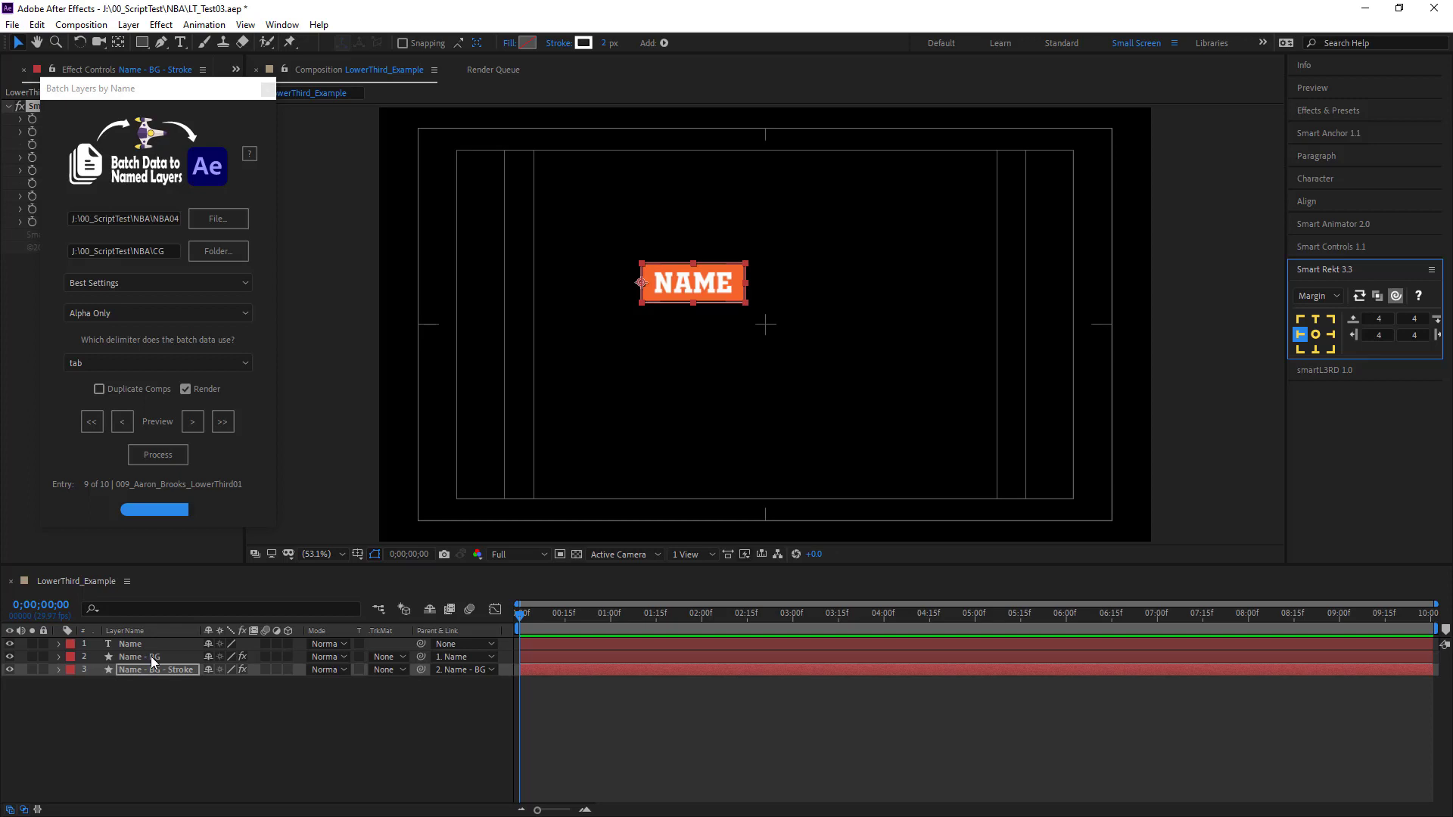
{"action": "left_click", "coordinate": [426, 764]}
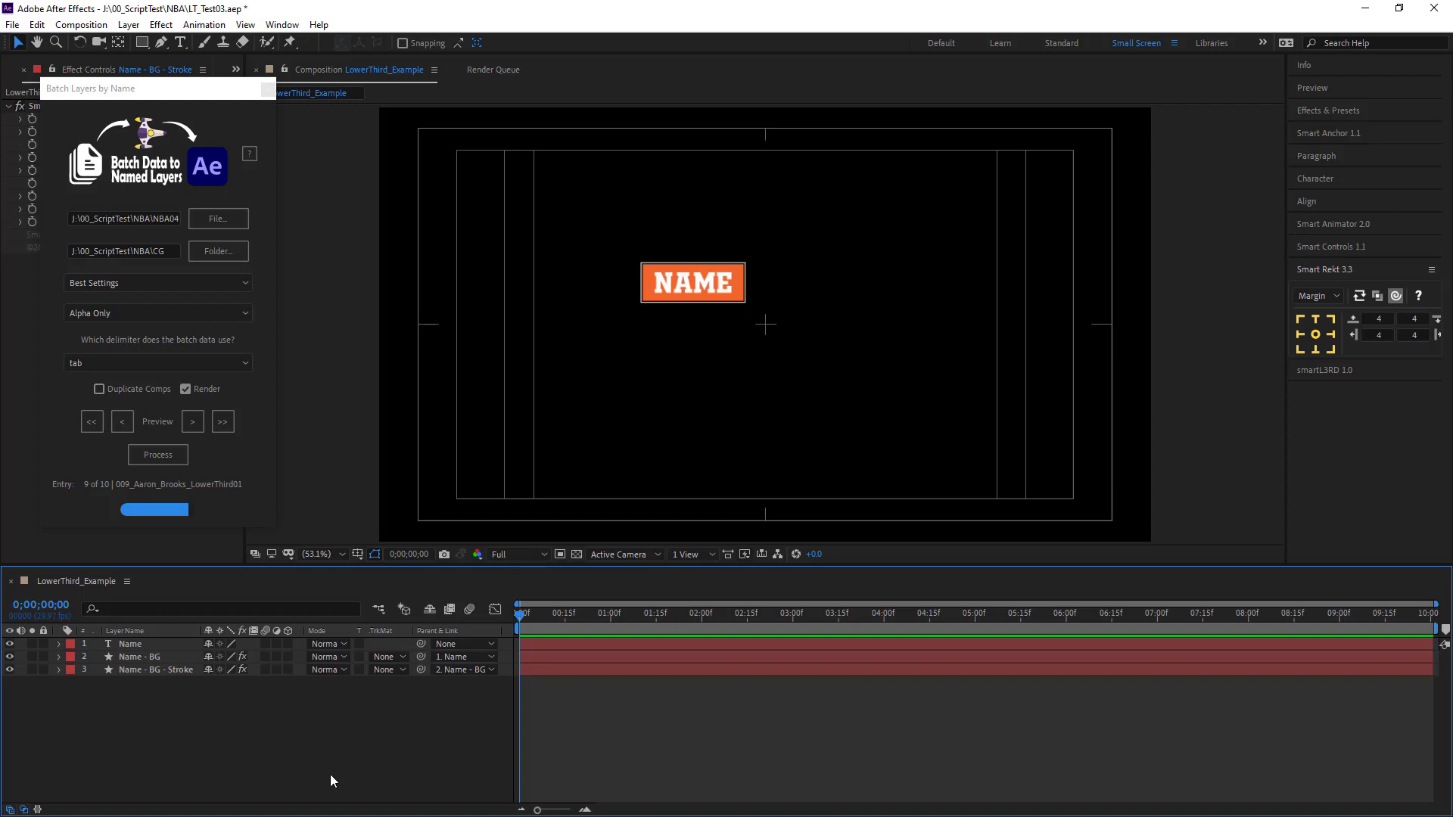
Duplicate the Name - BG layer and rename the copy Logo.
{"action": "key", "text": "ctrl+Up"}
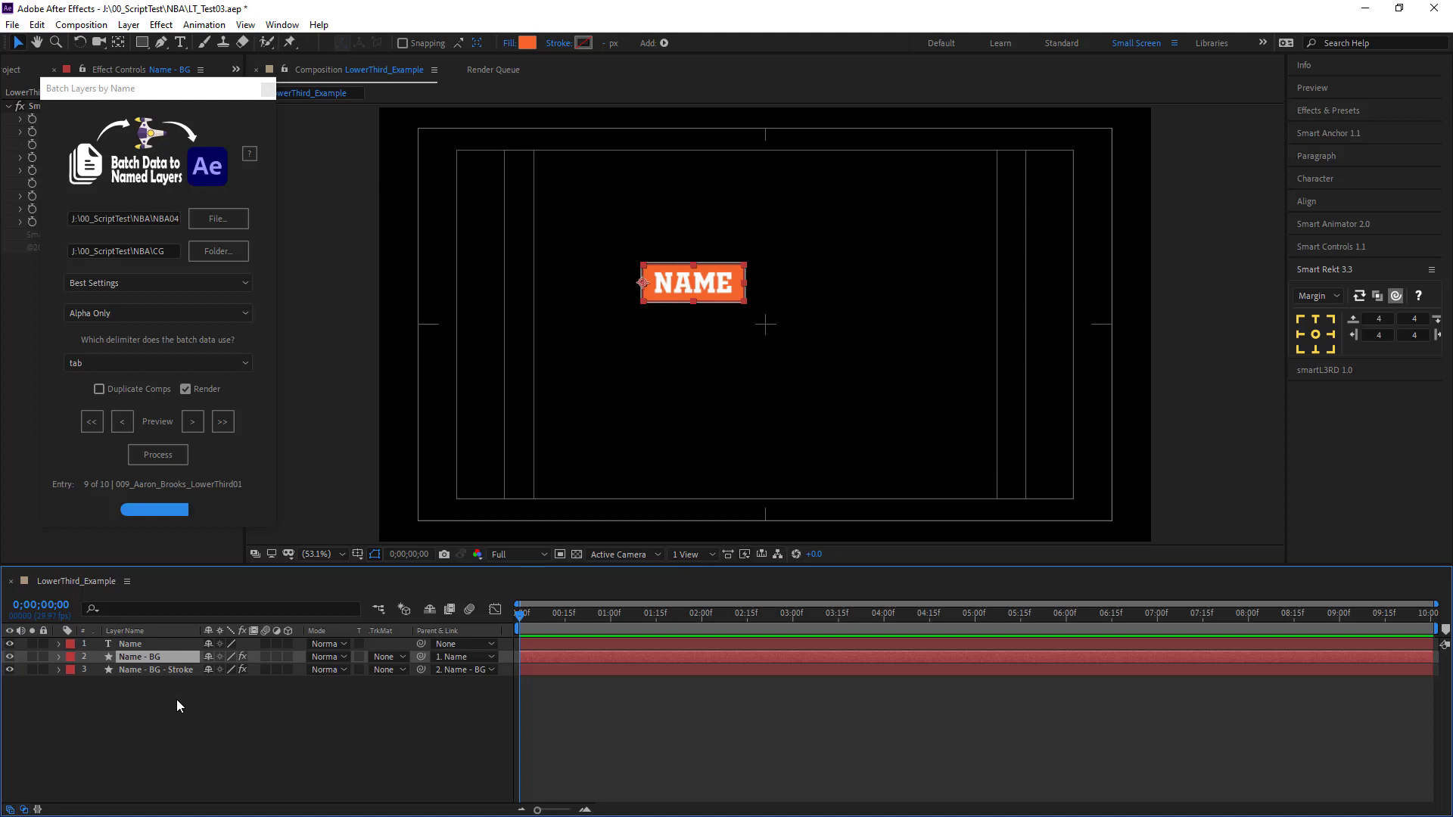
{"action": "key", "text": "ctrl+d"}
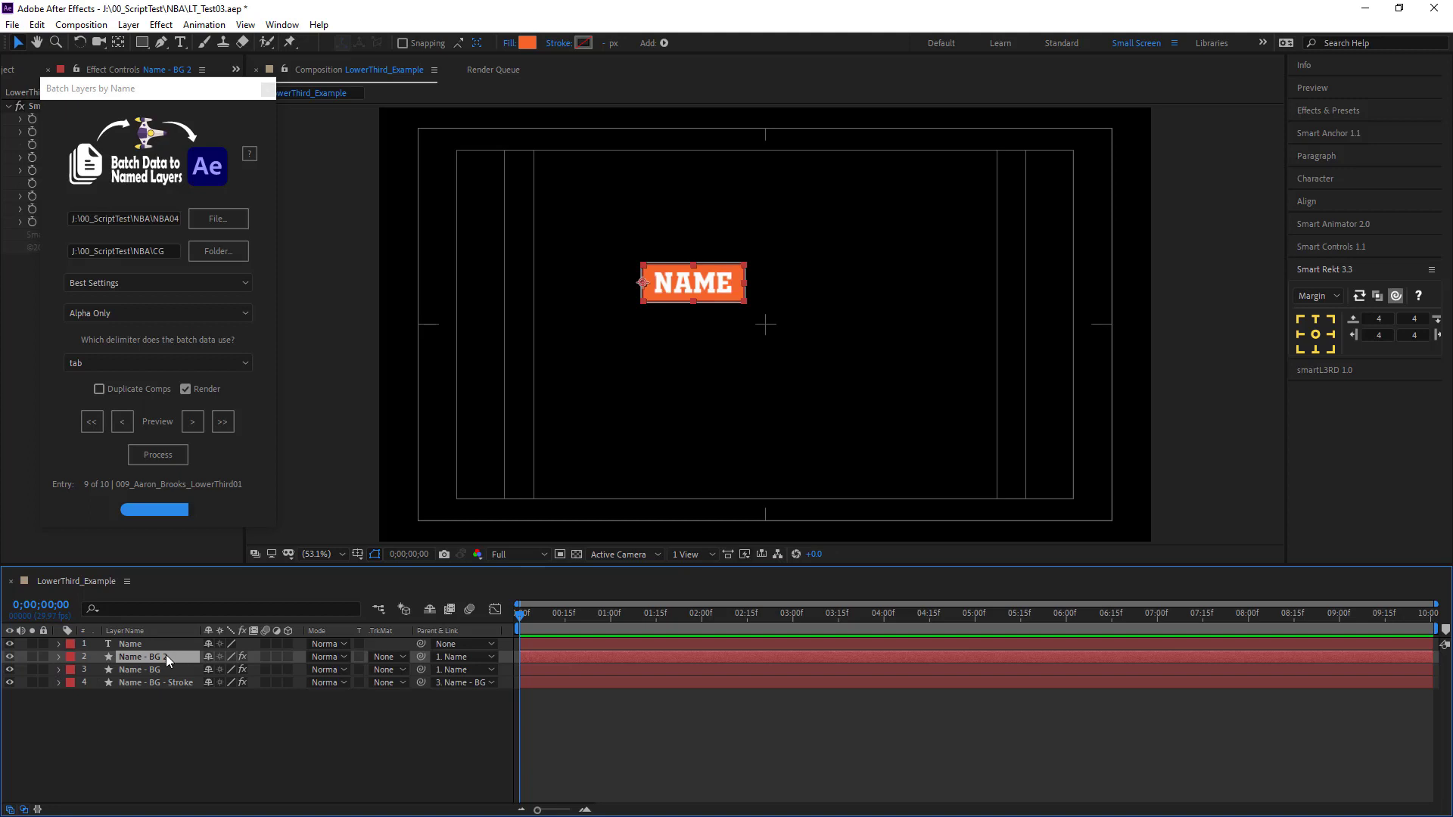
{"action": "key", "text": "Return"}
{"action": "type", "text": "Logo"}
{"action": "key", "text": "Return"}
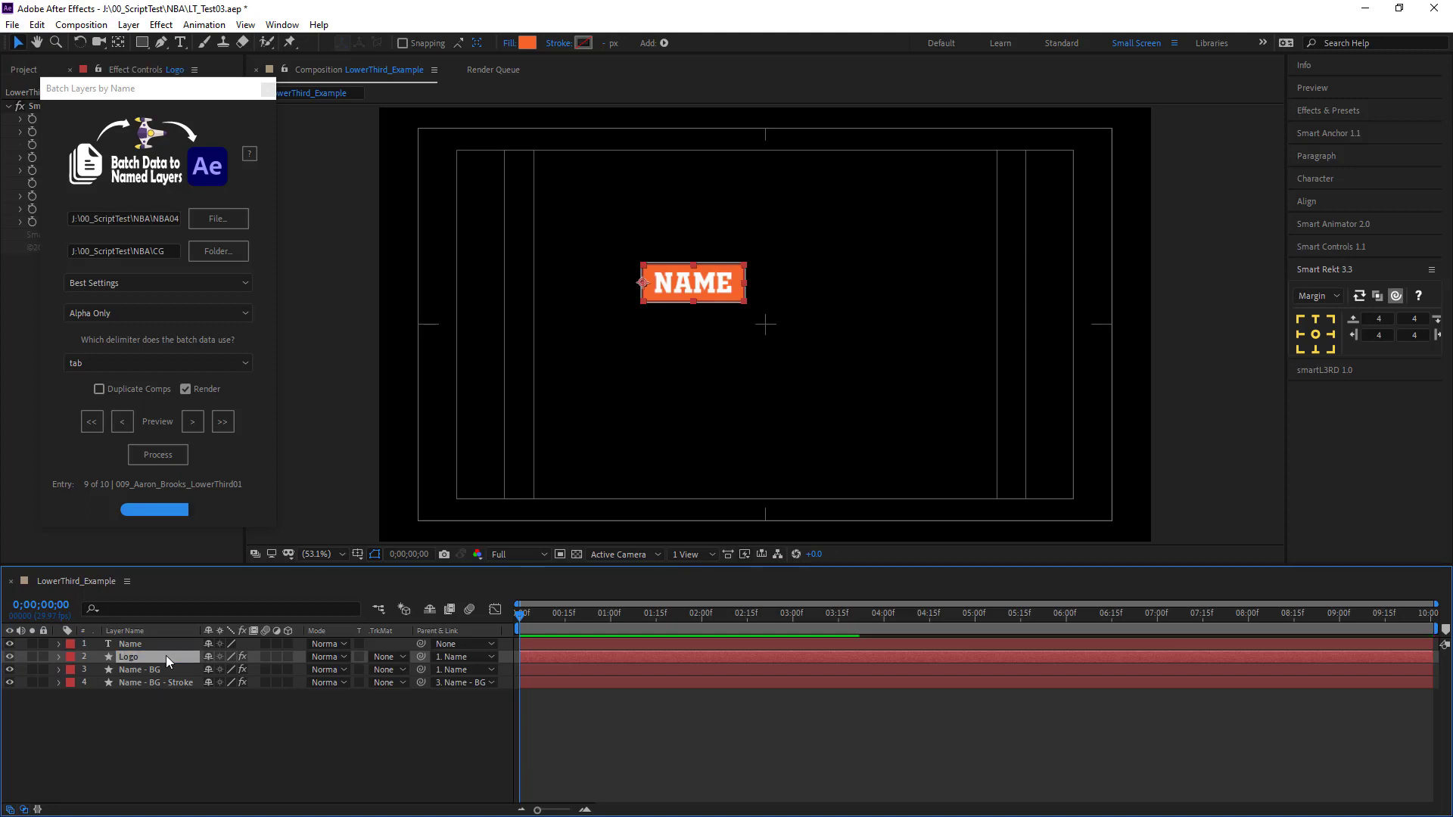
Delete the Smart Rekt effect from the Logo layer so its shape no longer auto-sizes.
{"action": "left_click", "coordinate": [59, 657]}
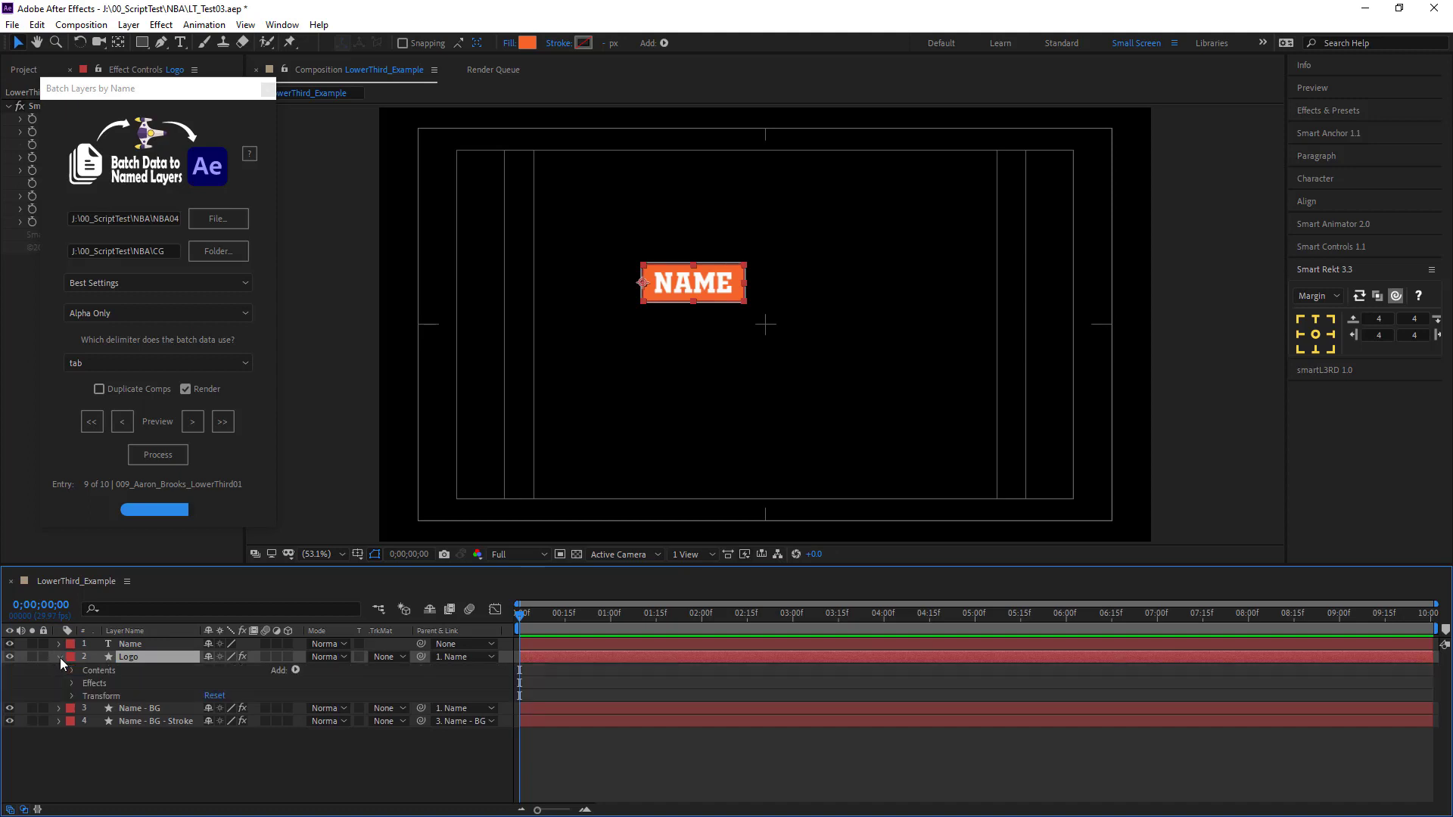
{"action": "left_click", "coordinate": [73, 670]}
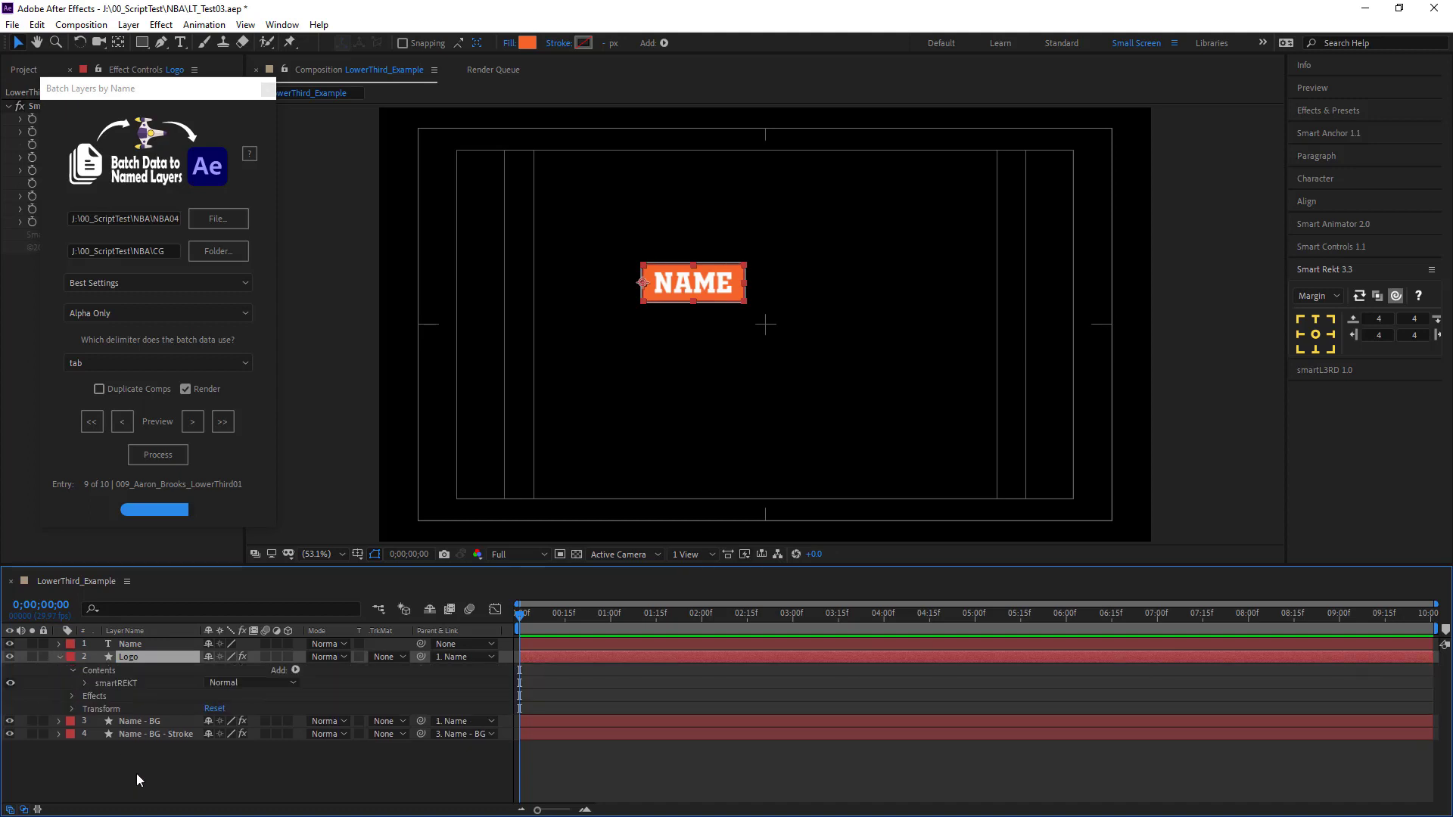
{"action": "left_click", "coordinate": [120, 684]}
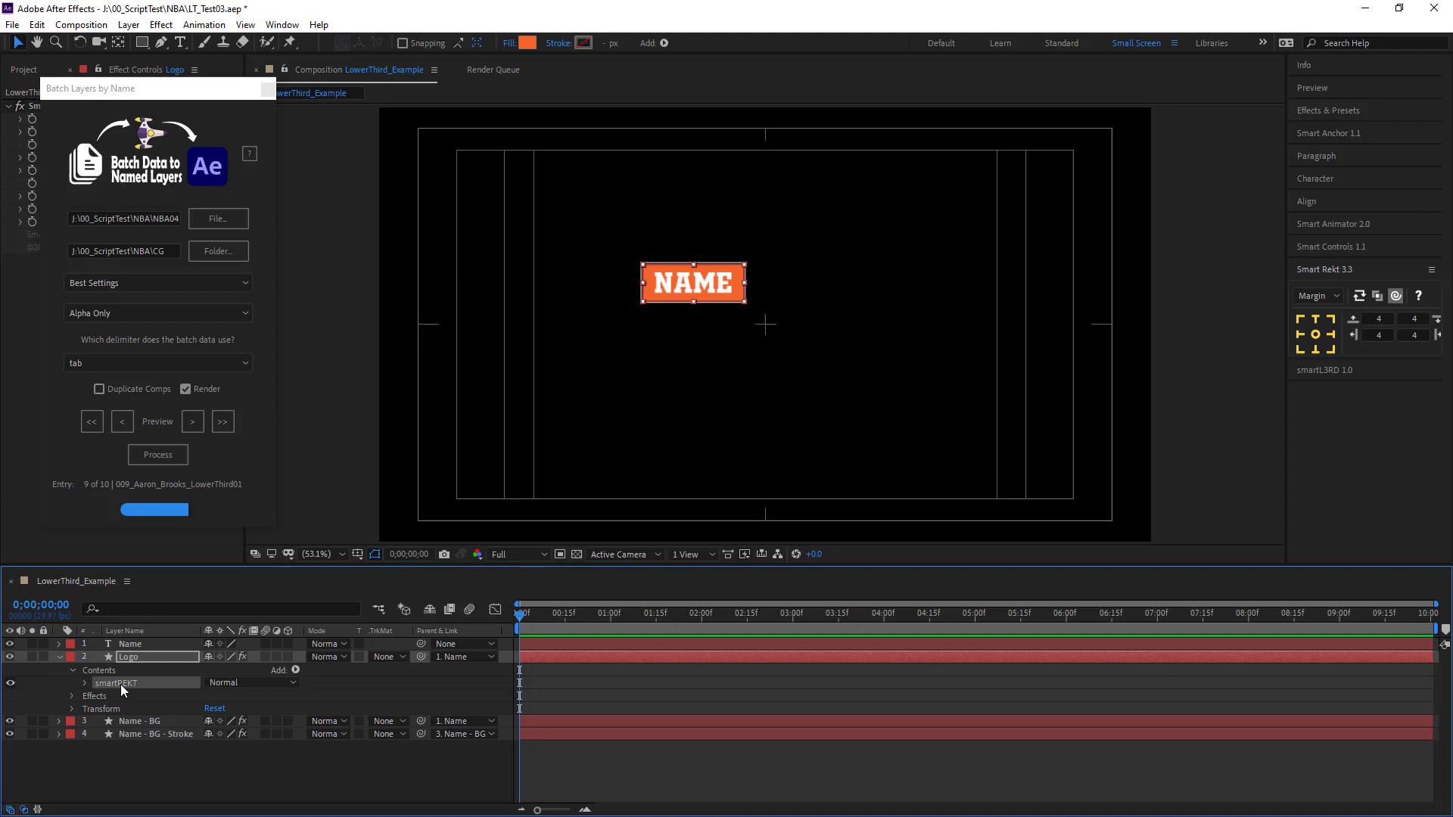
{"action": "left_click", "coordinate": [84, 684]}
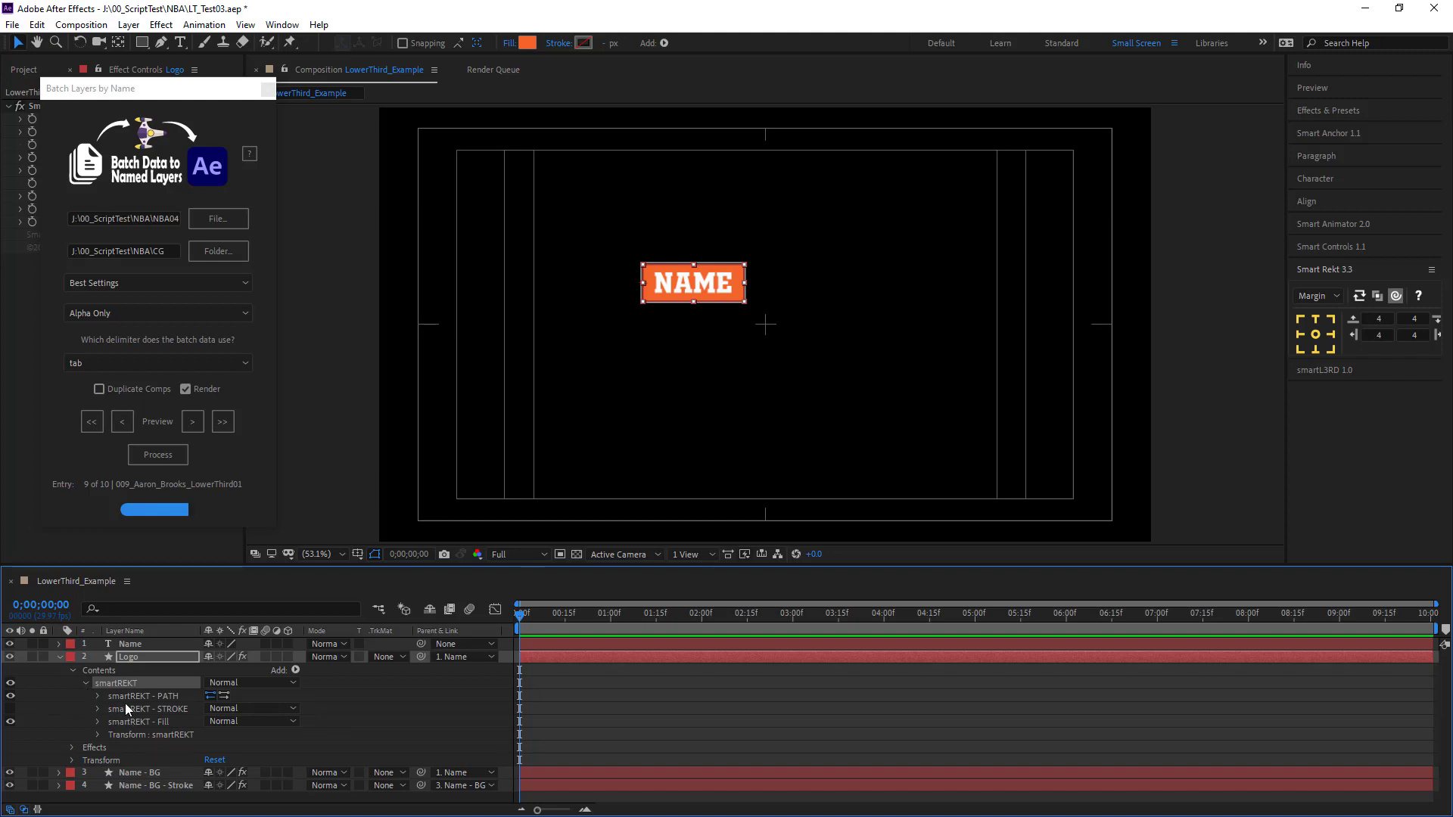
{"action": "left_click", "coordinate": [72, 748]}
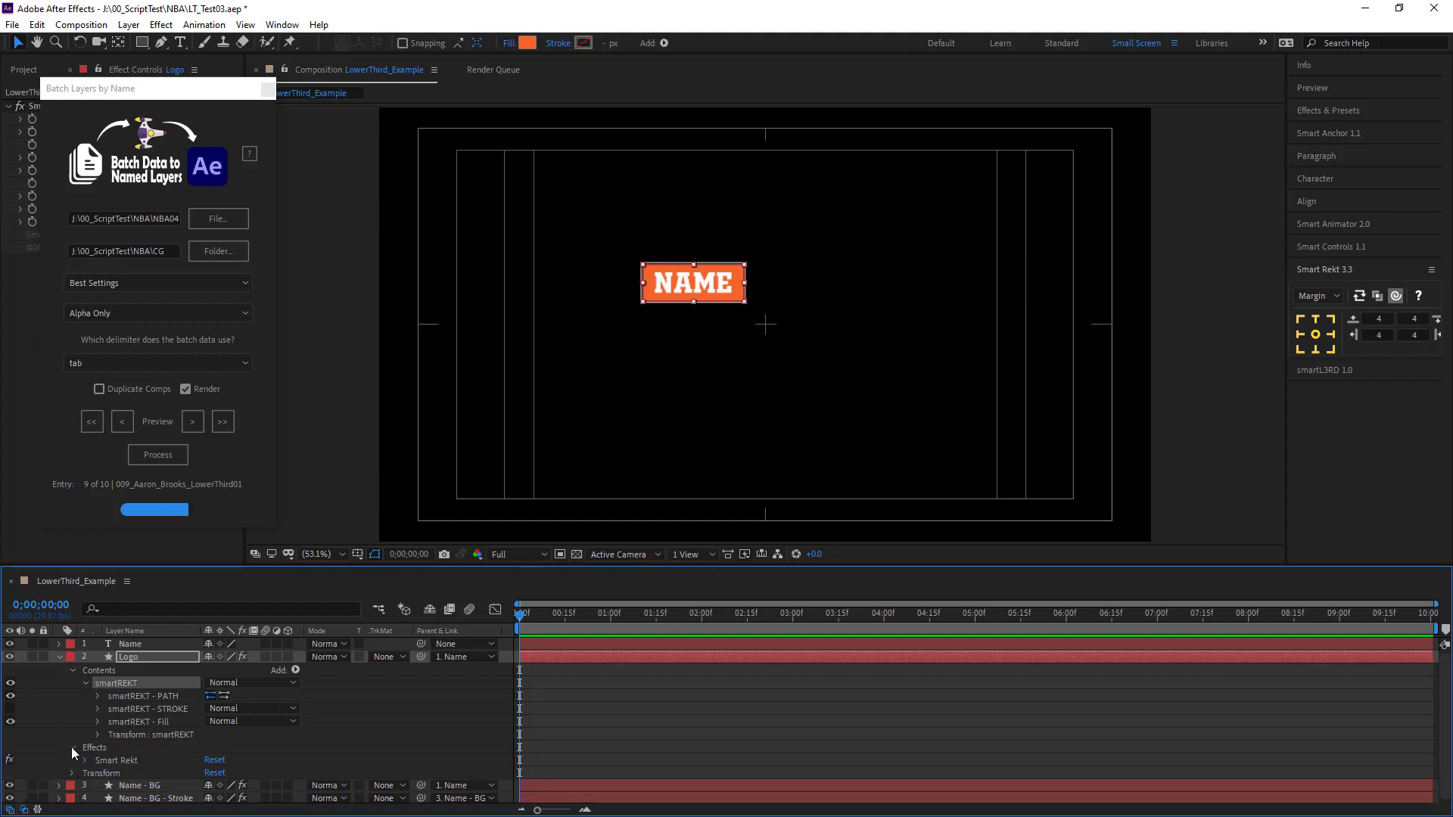
{"action": "left_click", "coordinate": [115, 761]}
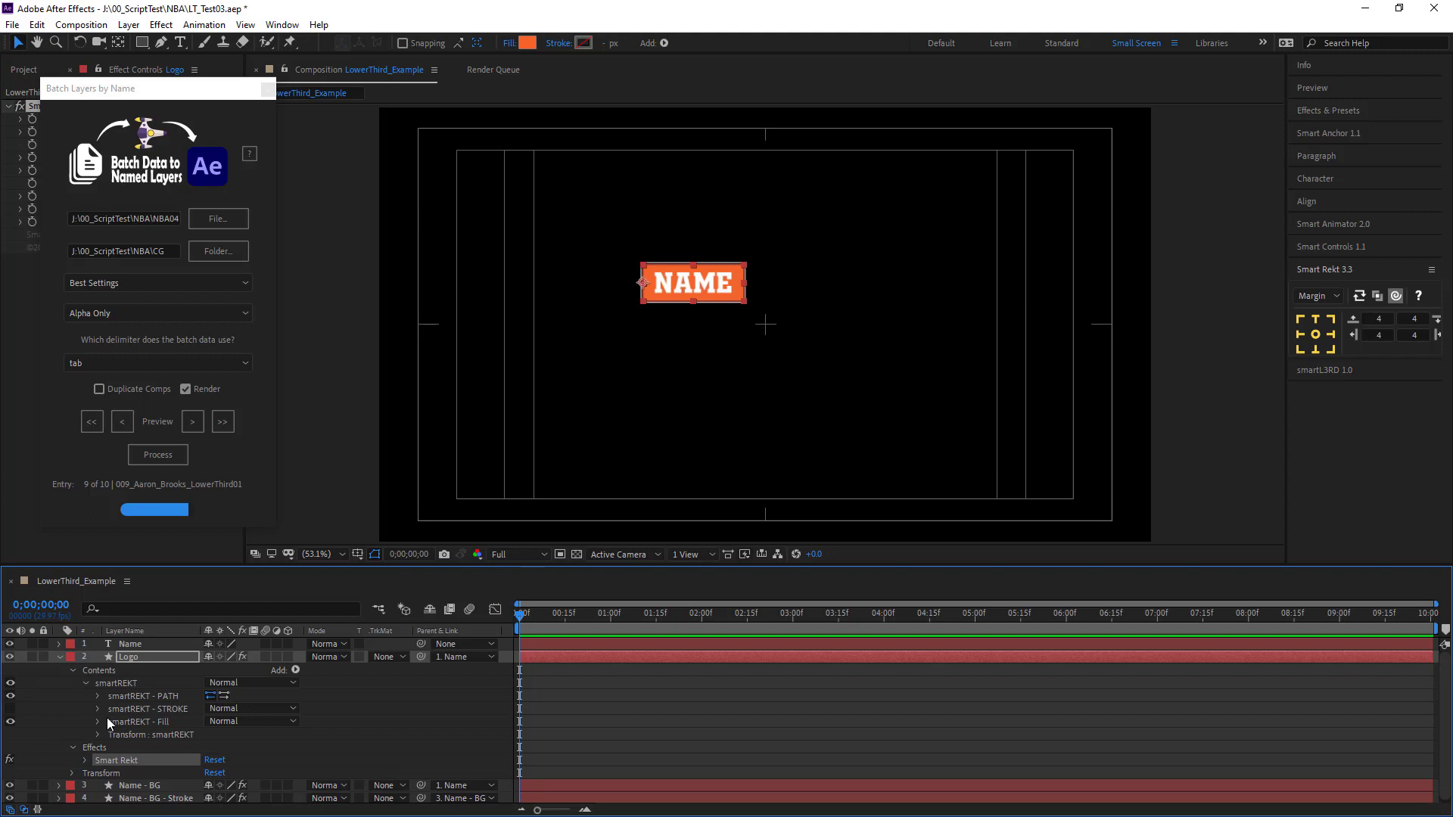
{"action": "key", "text": "Delete"}
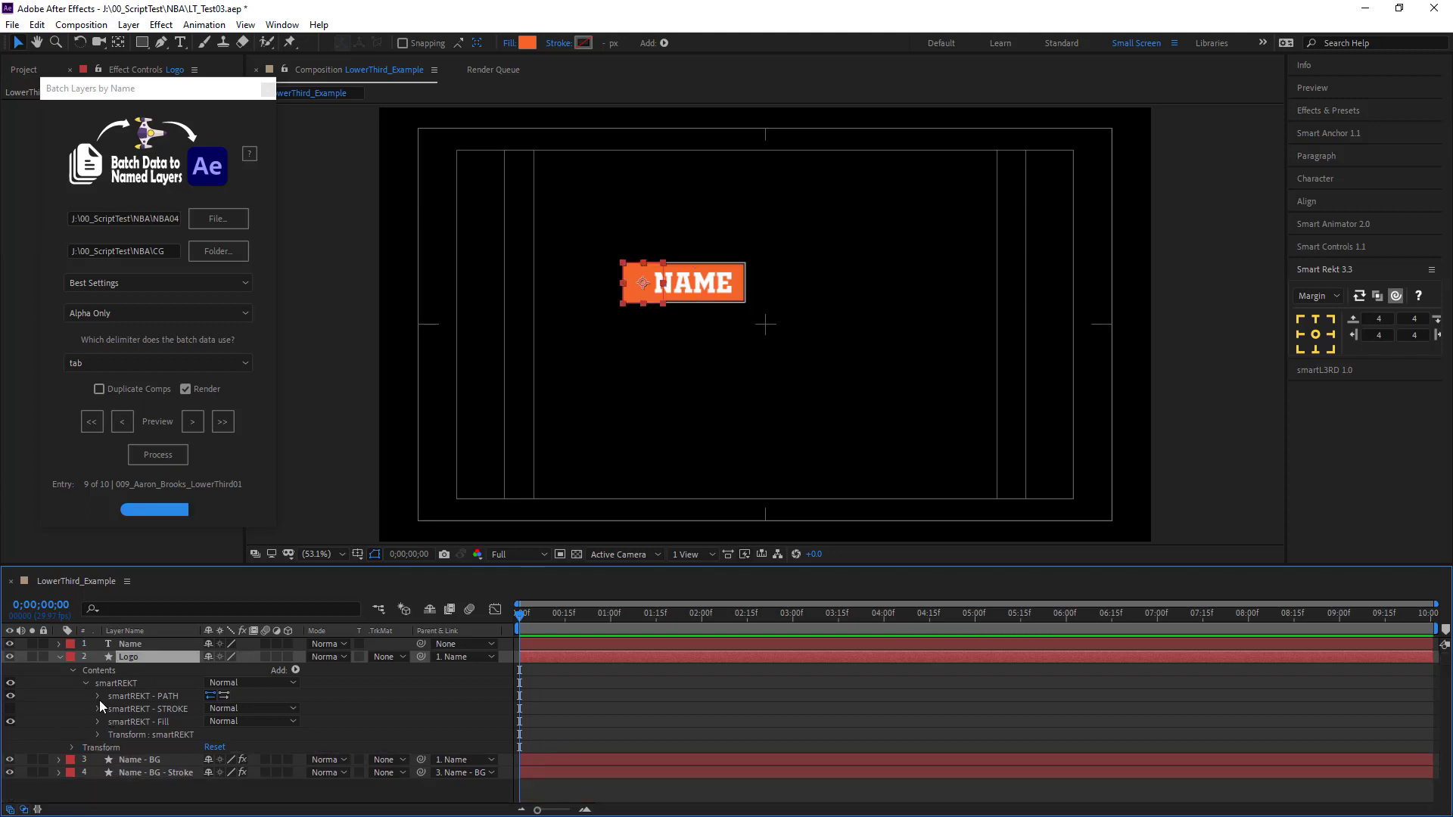
Set the Logo layer's smartREKT path size to 90.9 by 90.9, matching the height of the Name - BG rectangle.
{"action": "left_click", "coordinate": [98, 696]}
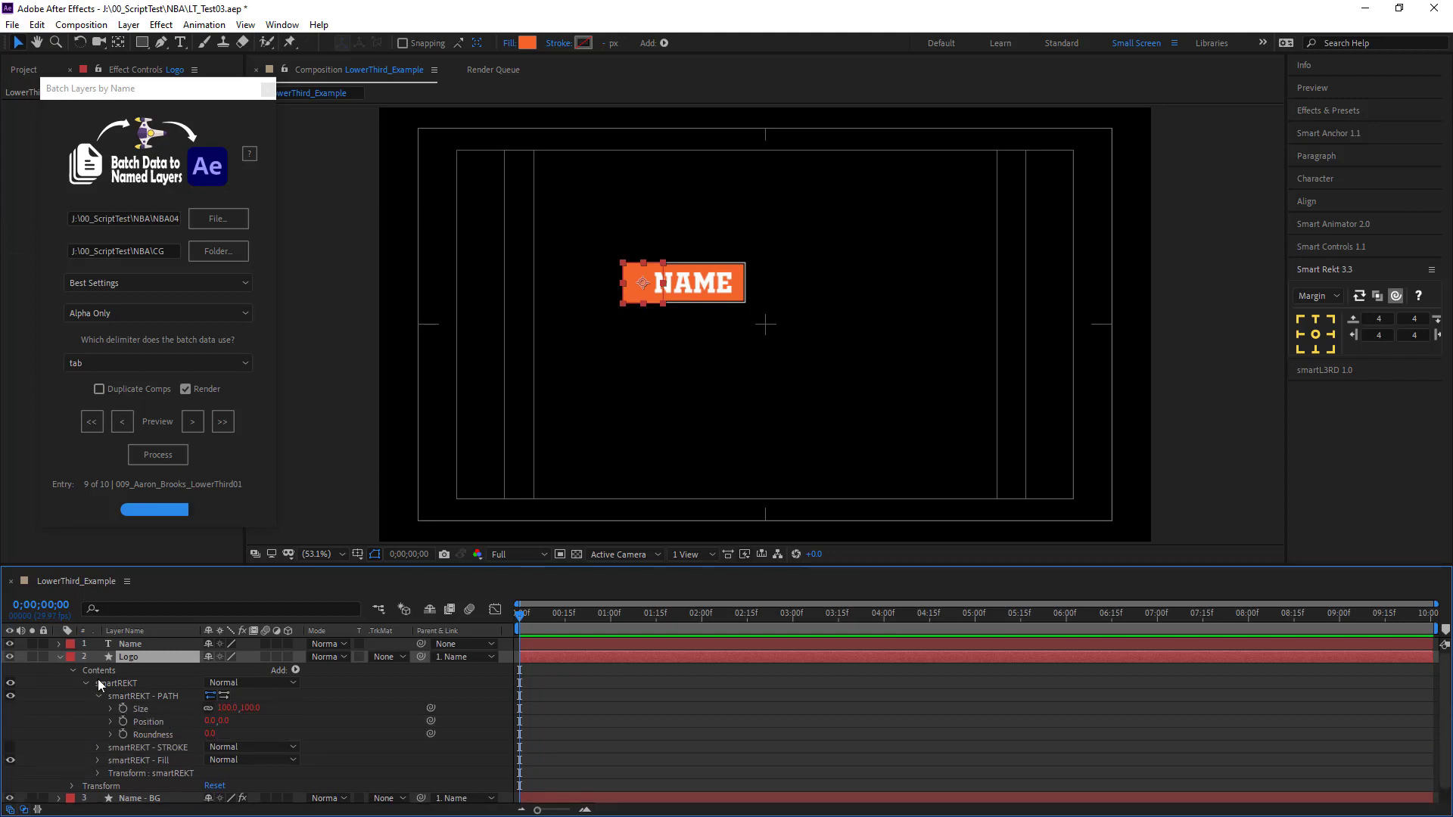
{"action": "left_click", "coordinate": [61, 658]}
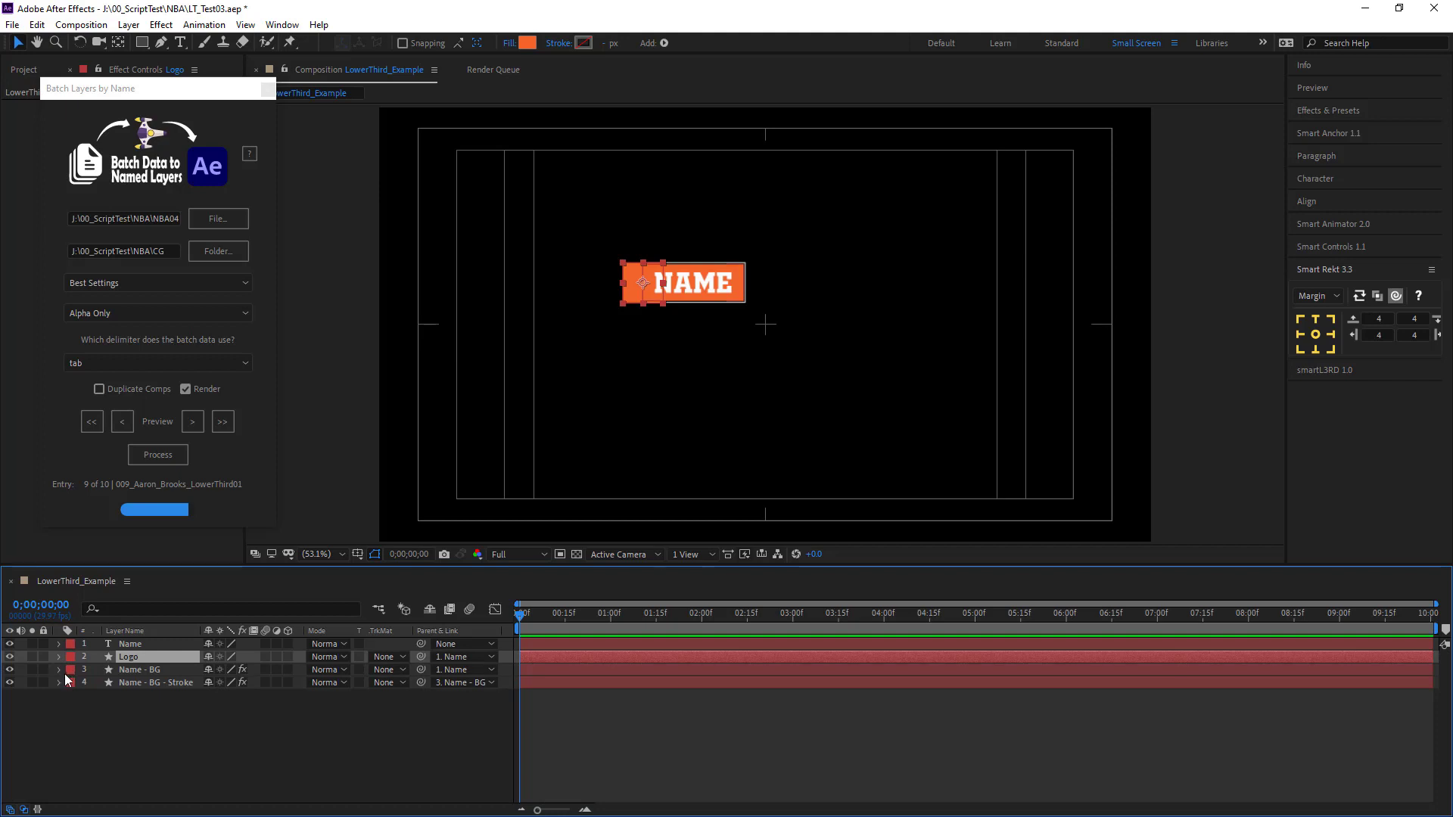
{"action": "left_click", "coordinate": [59, 670]}
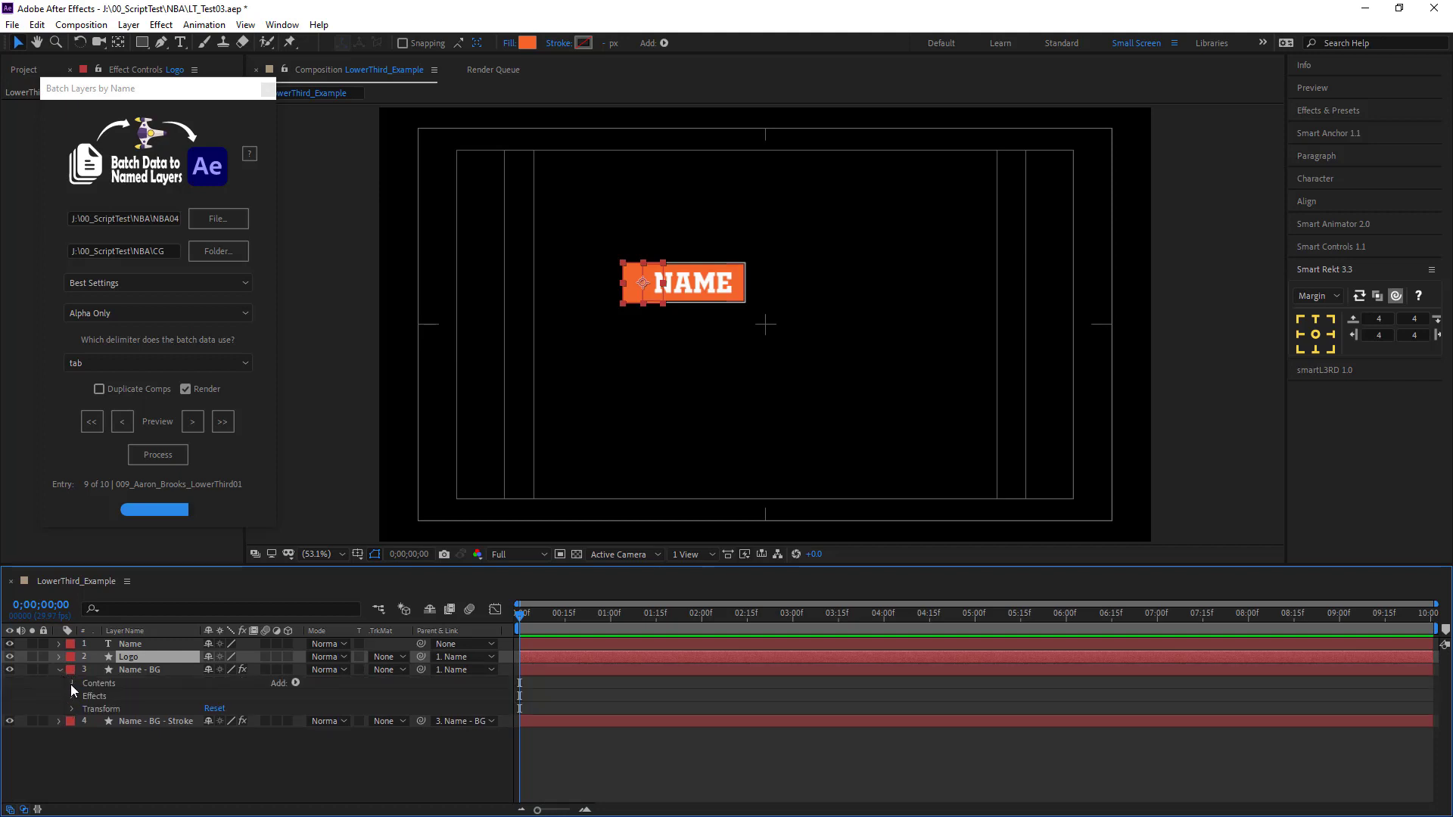
{"action": "left_click", "coordinate": [71, 684]}
{"action": "left_click", "coordinate": [84, 697]}
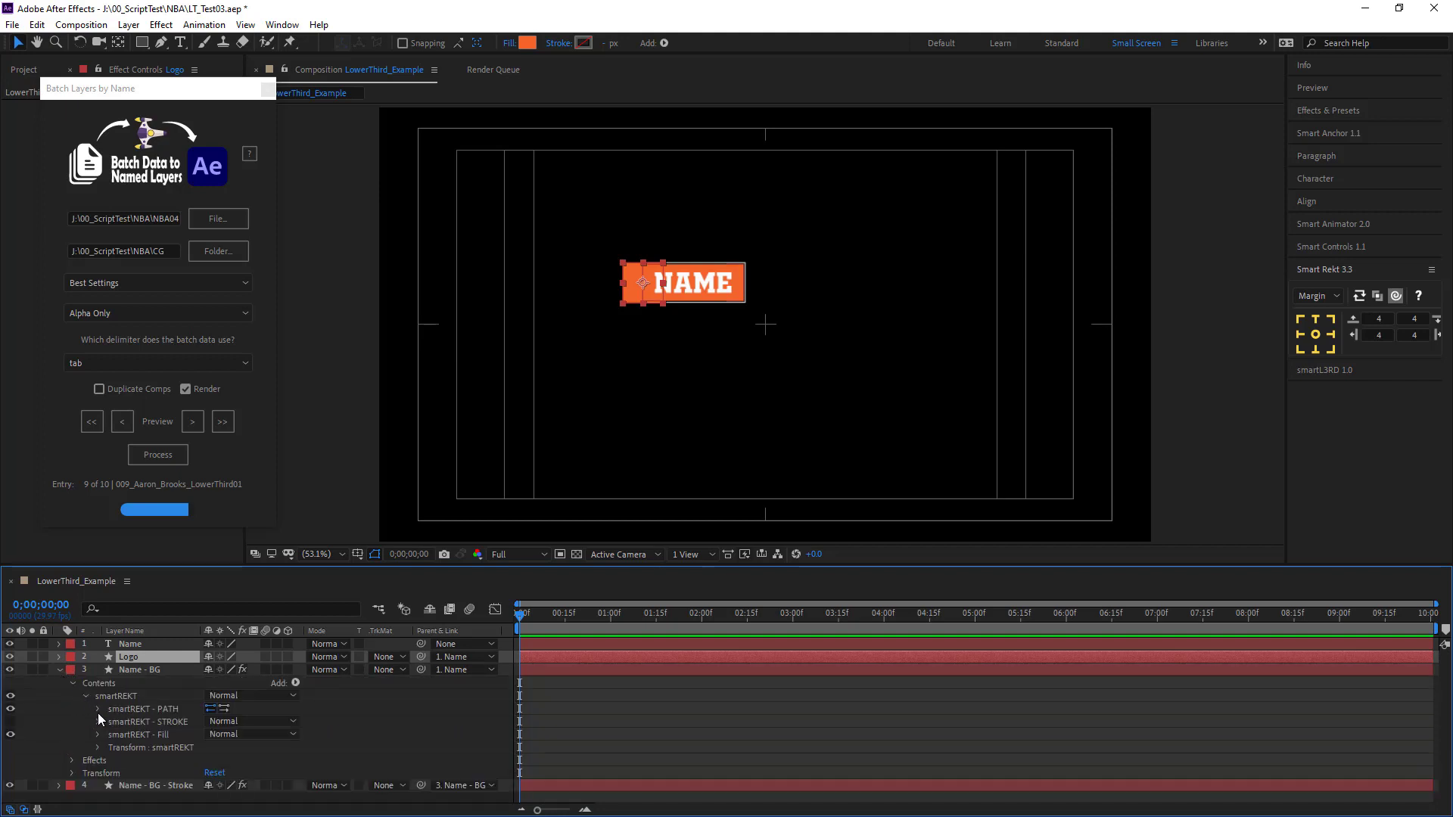
{"action": "left_click", "coordinate": [98, 709]}
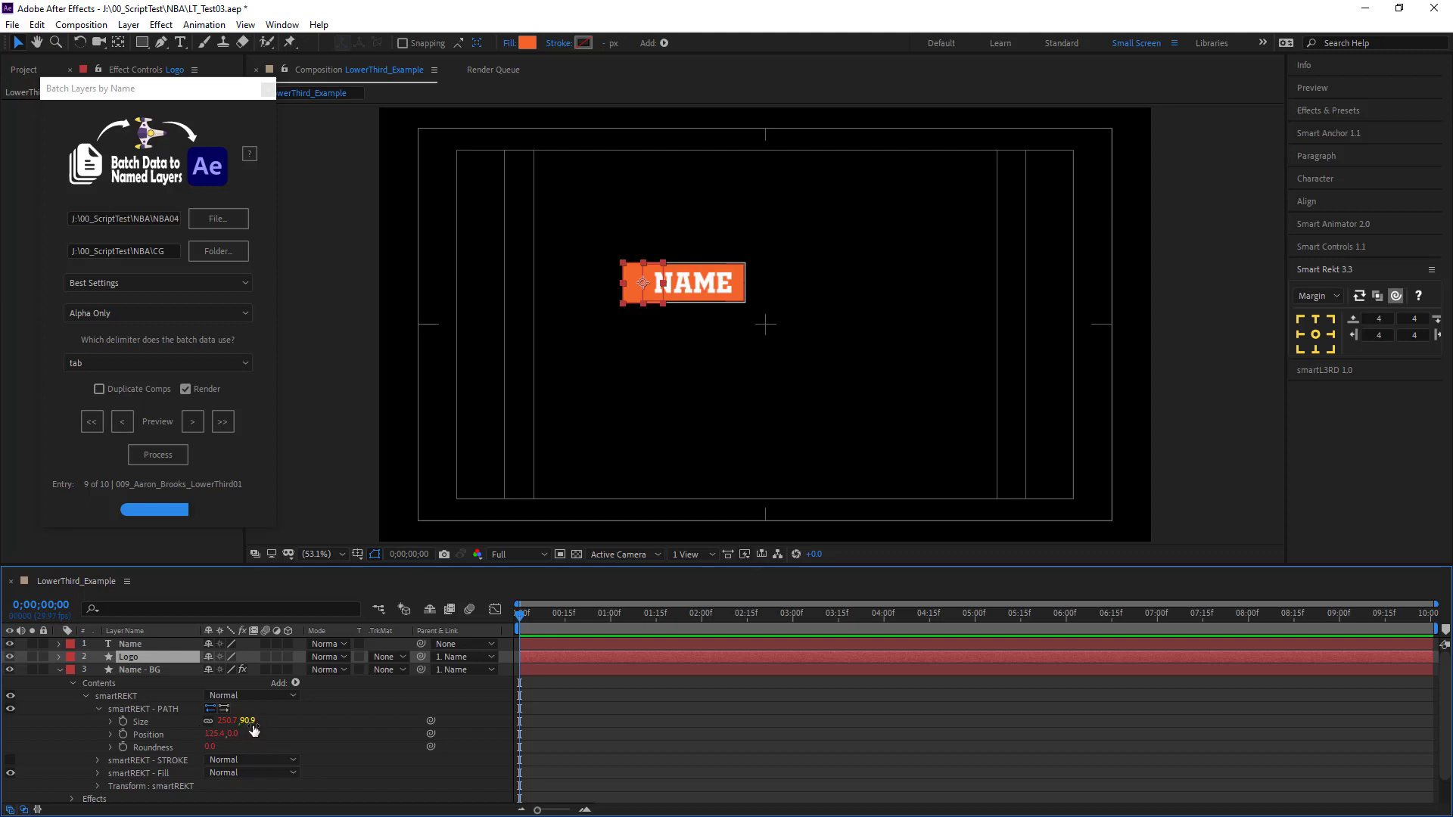
{"action": "left_click", "coordinate": [61, 670]}
{"action": "left_click", "coordinate": [58, 657]}
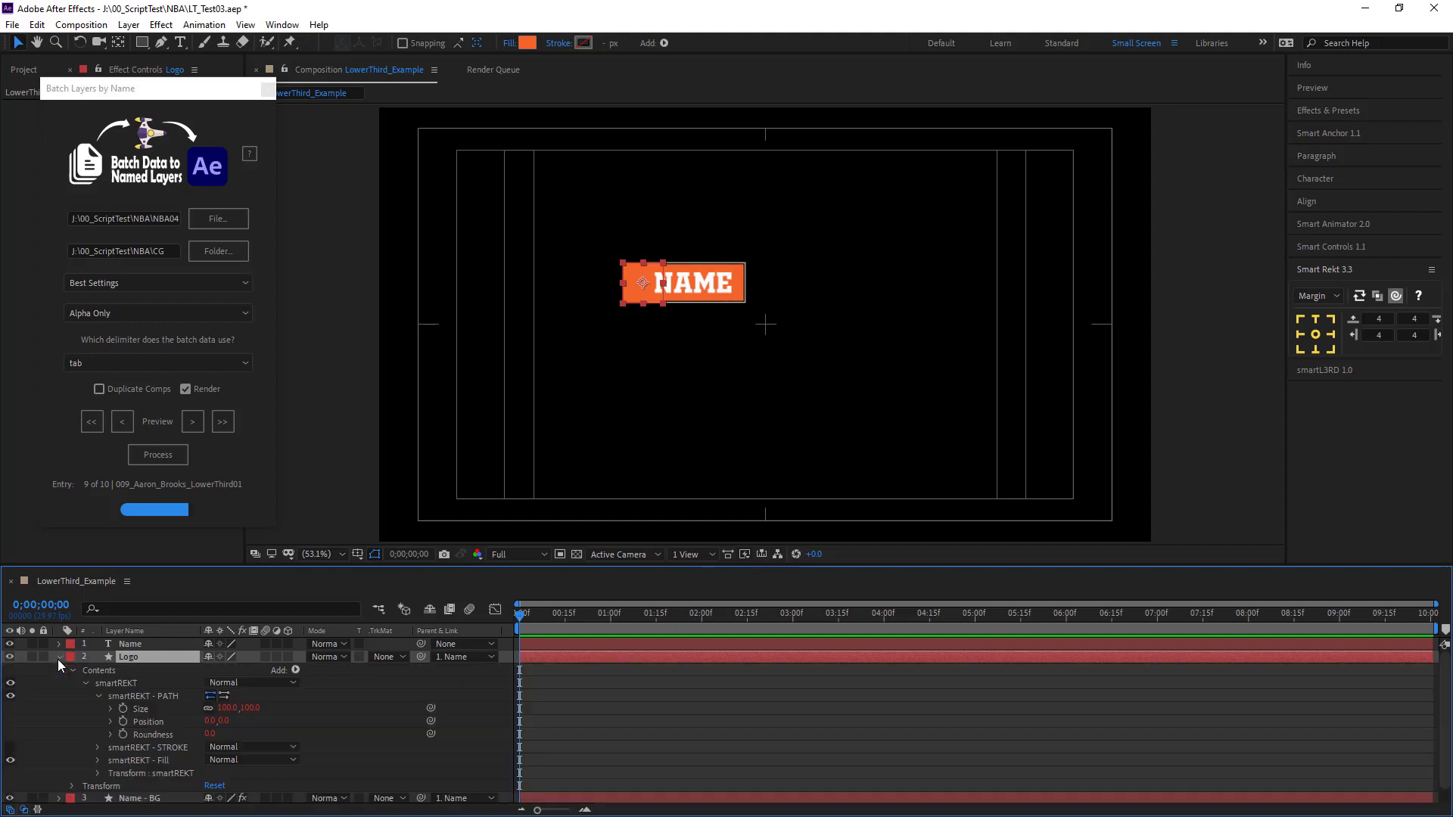
{"action": "left_click", "coordinate": [228, 709]}
{"action": "type", "text": "90.9"}
{"action": "key", "text": "Tab"}
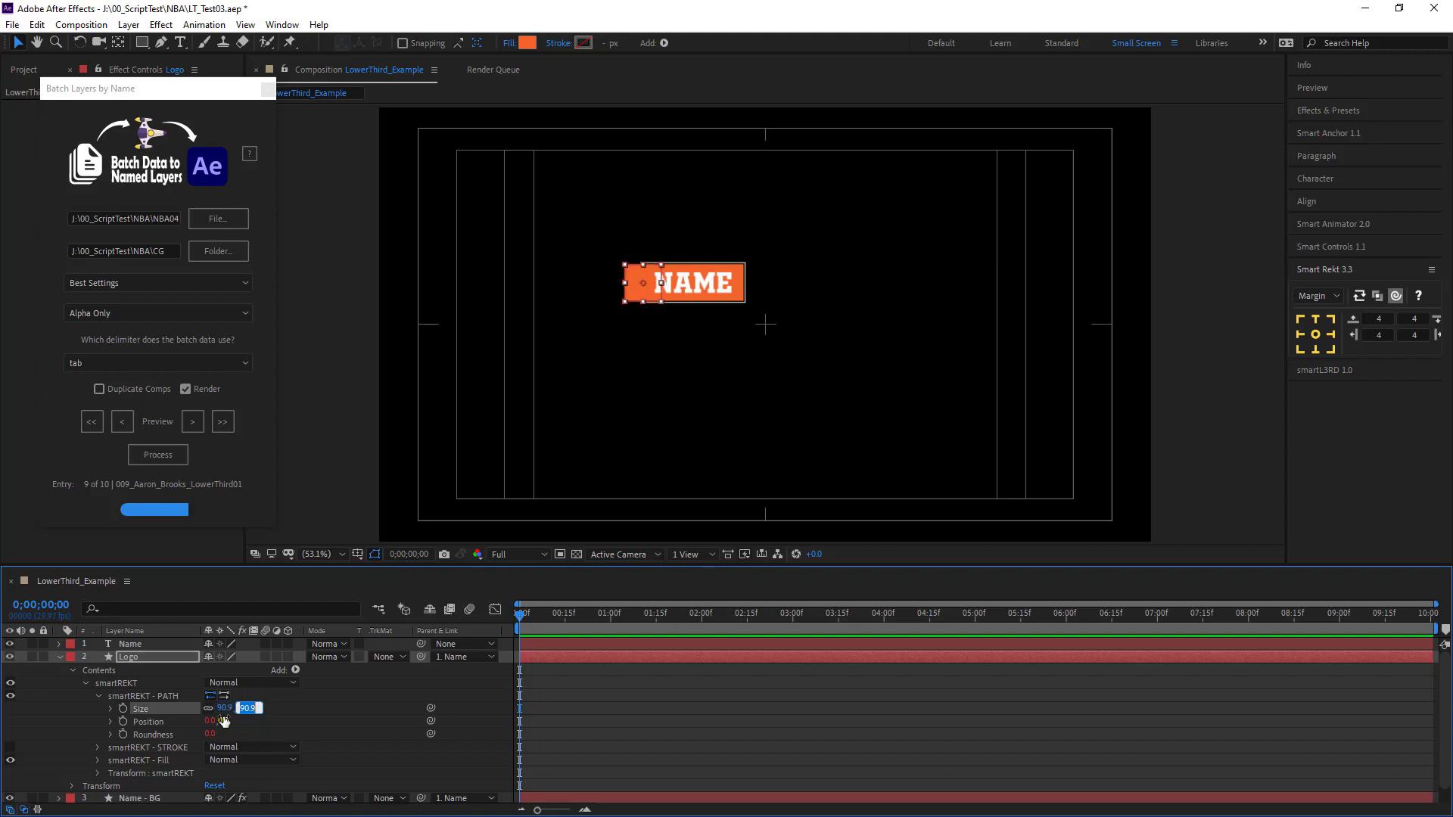
{"action": "left_click", "coordinate": [60, 654]}
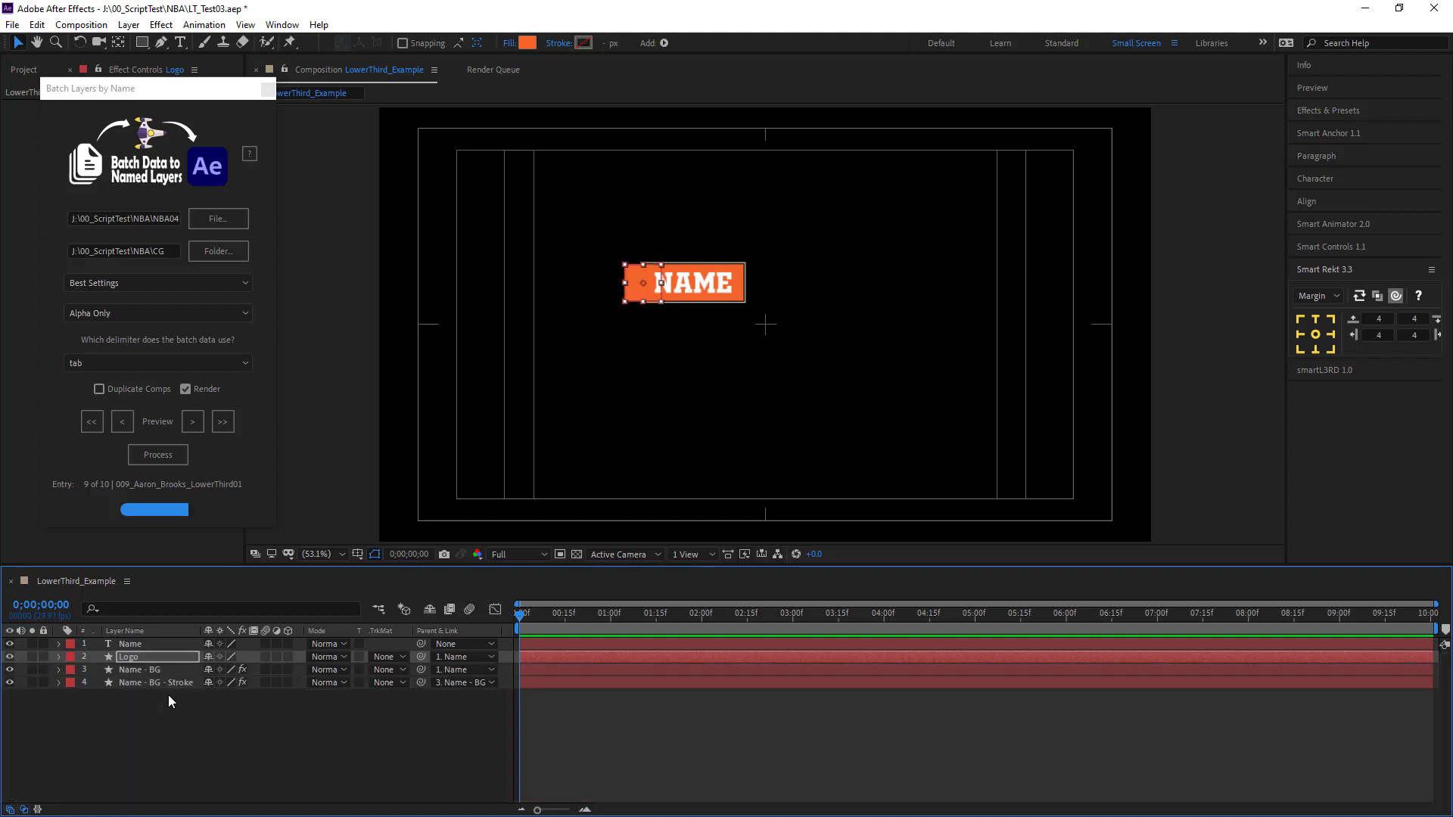
Nudge the Logo square left until it sits just outside the left edge of the outlined NAME box.
{"action": "key", "text": "shift+Left"}
{"action": "key", "text": "shift+Left"}
{"action": "key", "text": "shift+Left"}
{"action": "key", "text": "shift+Left"}
{"action": "key", "text": "shift+Left"}
{"action": "key", "text": "shift+Left"}
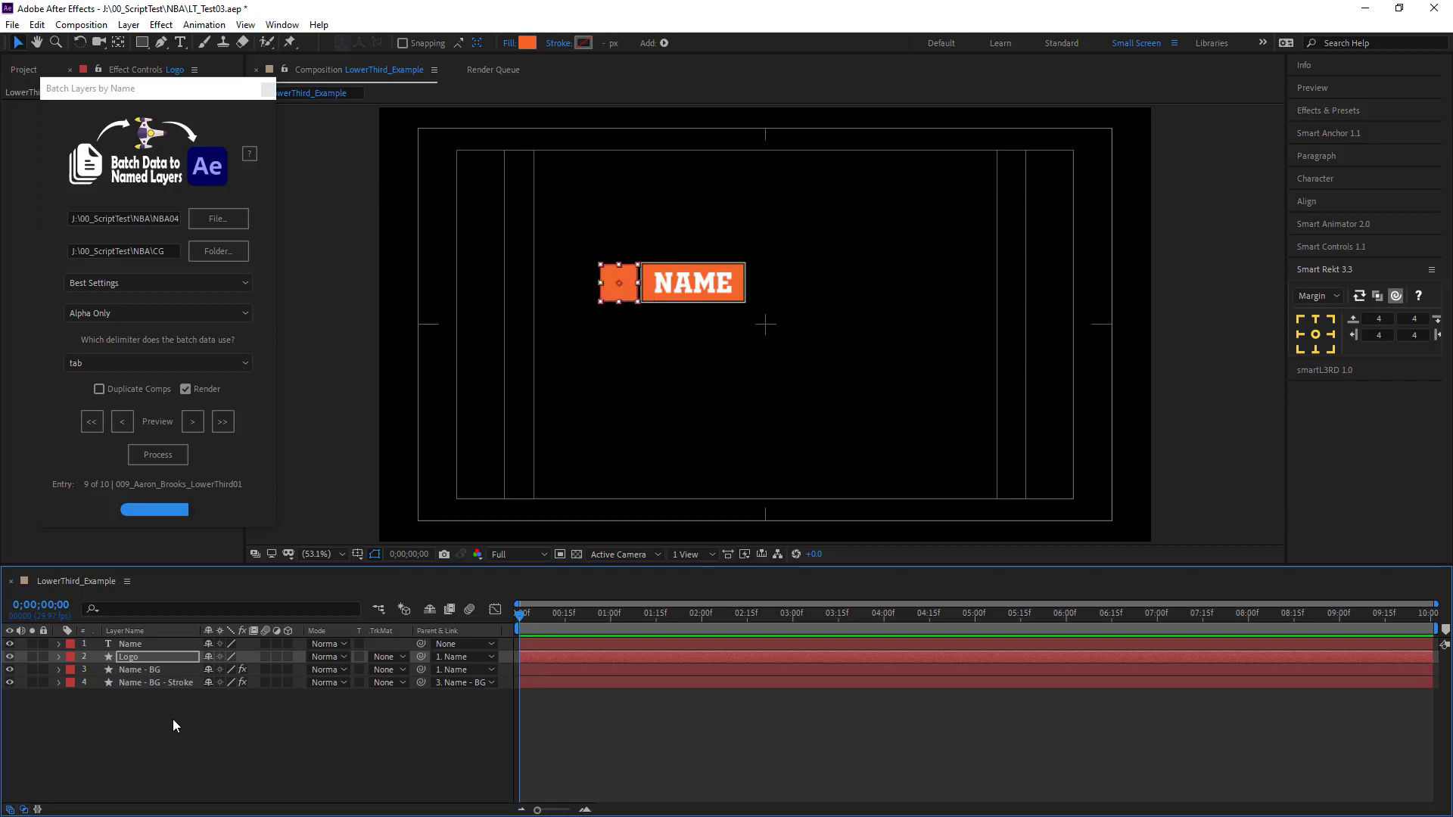
Change the Logo layer's smartREKT fill color to white, FFFFFF, and collapse the layer's properties.
{"action": "left_click", "coordinate": [58, 657]}
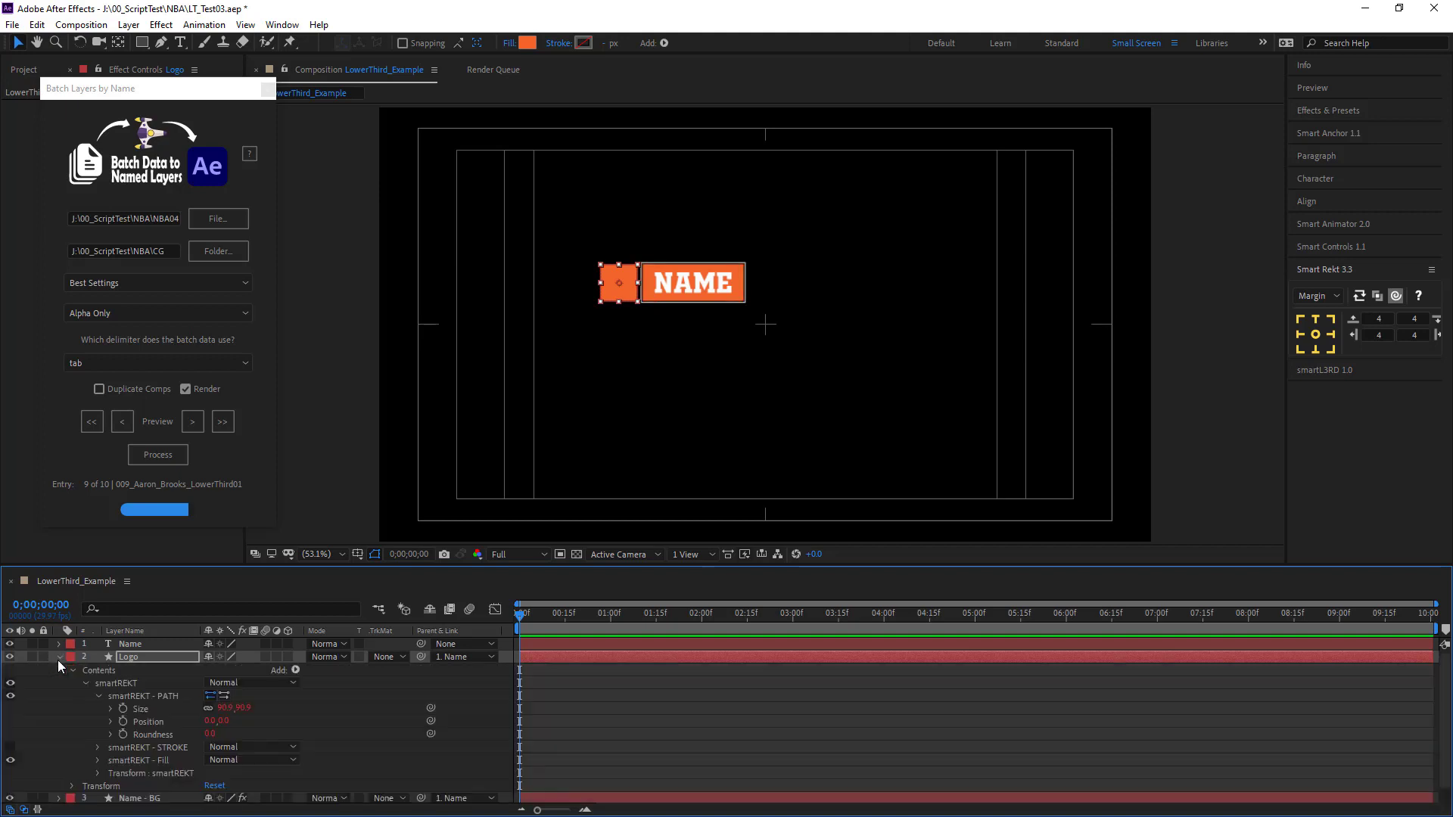
{"action": "left_click", "coordinate": [98, 760]}
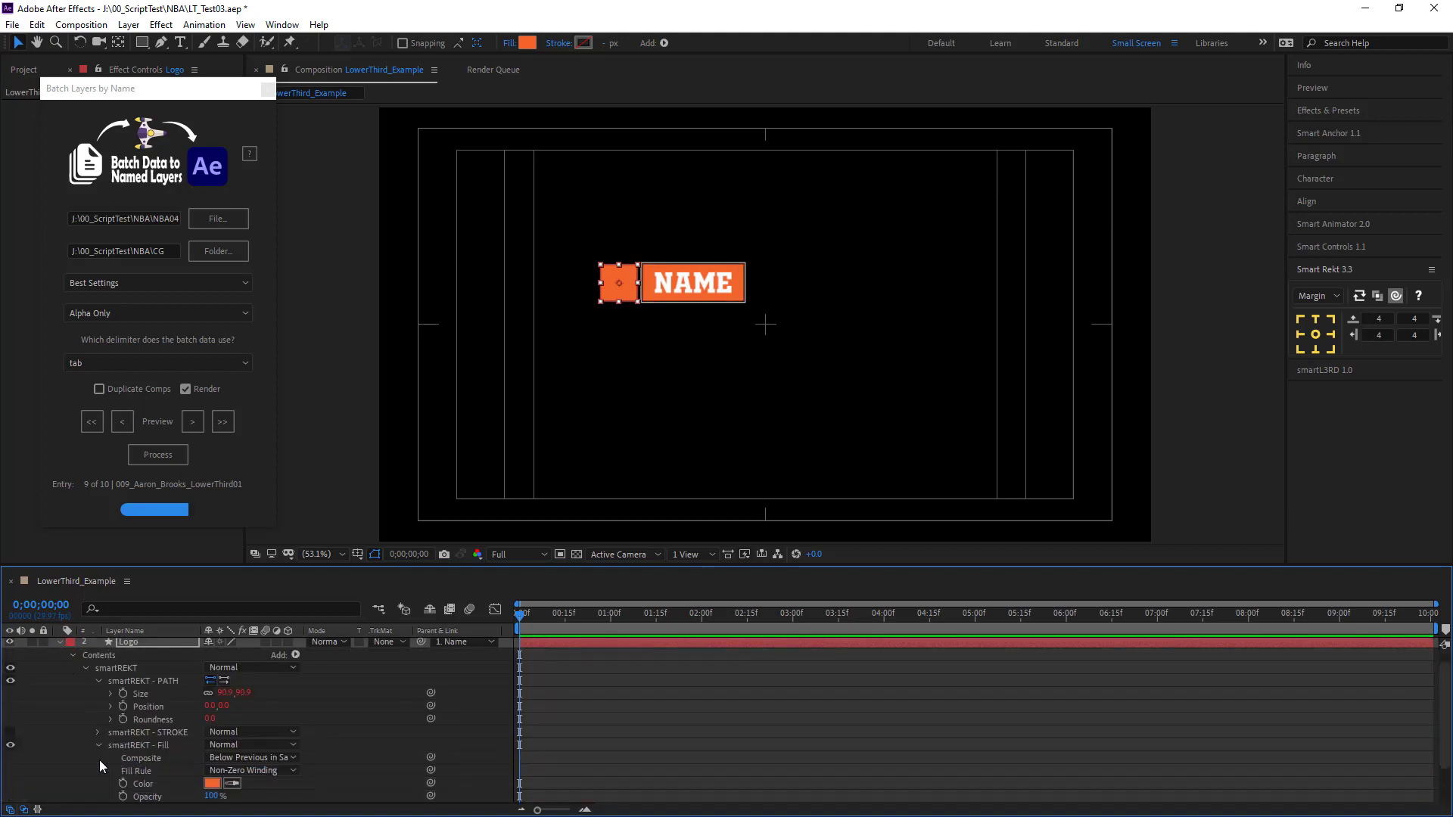
{"action": "left_click", "coordinate": [212, 784]}
{"action": "left_click", "coordinate": [962, 218]}
{"action": "left_click_drag", "start_coordinate": [962, 218], "coordinate": [925, 162]}
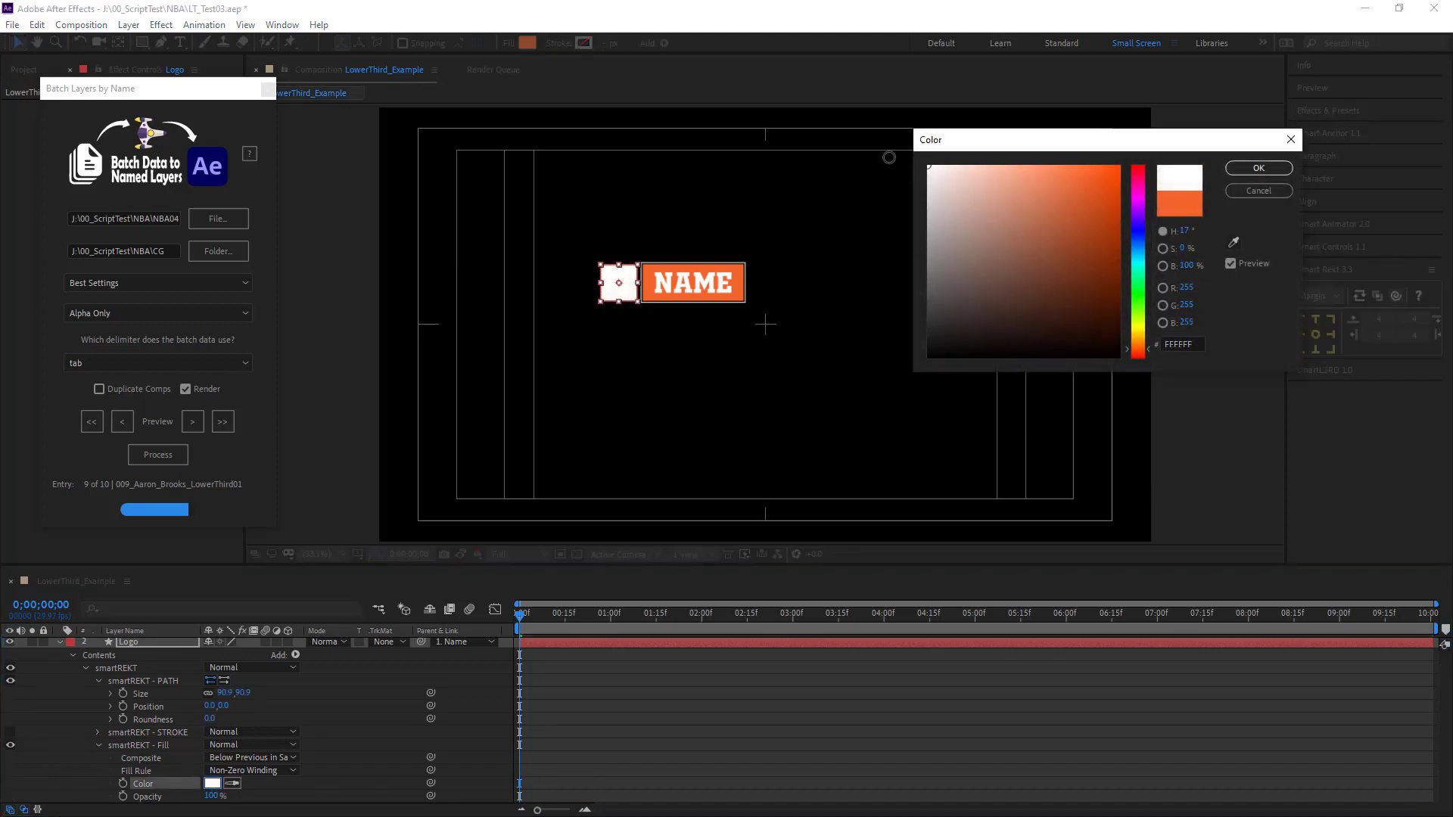
{"action": "left_click", "coordinate": [1238, 166]}
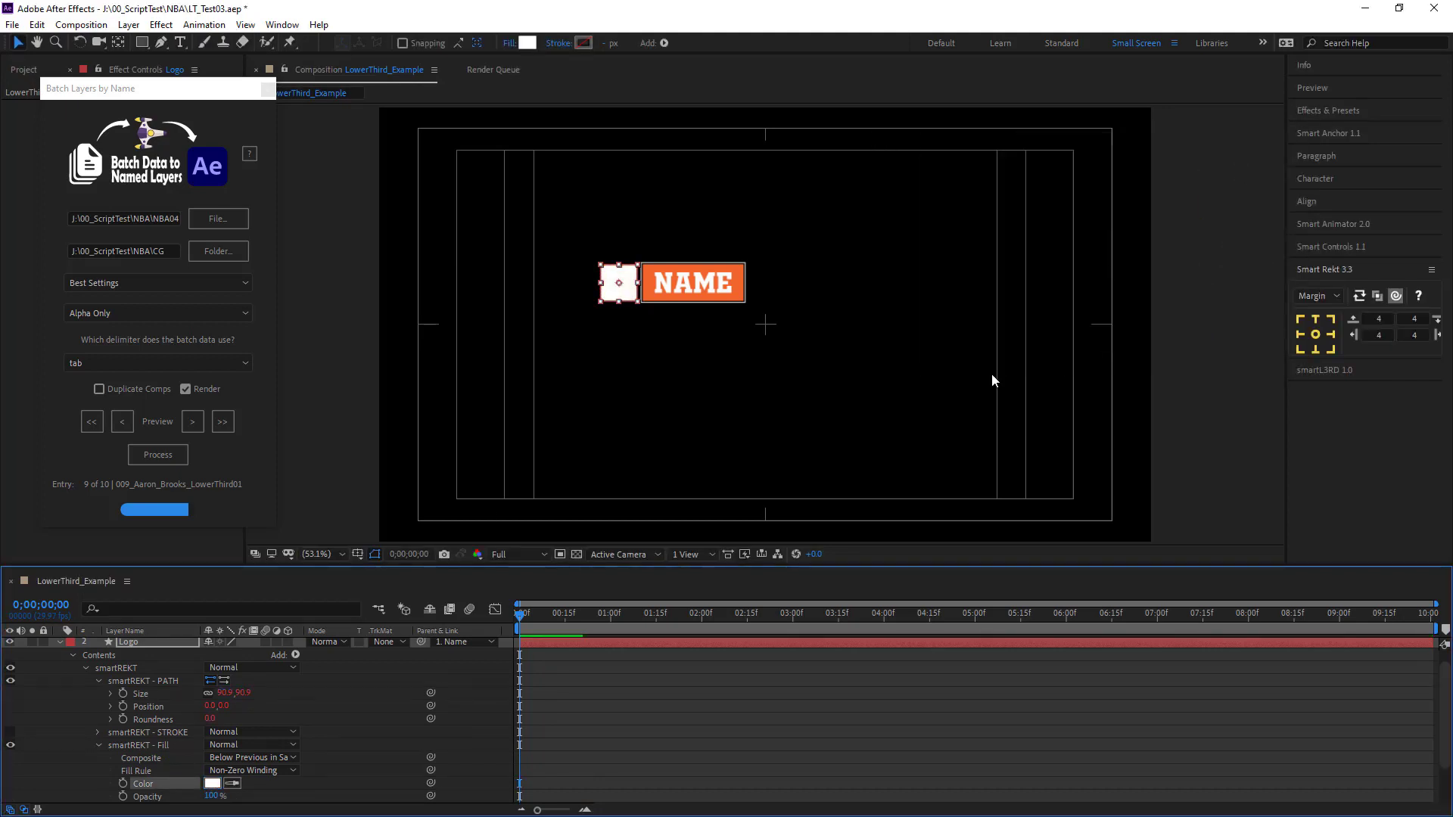
{"action": "left_click", "coordinate": [59, 642]}
{"action": "left_click", "coordinate": [143, 752]}
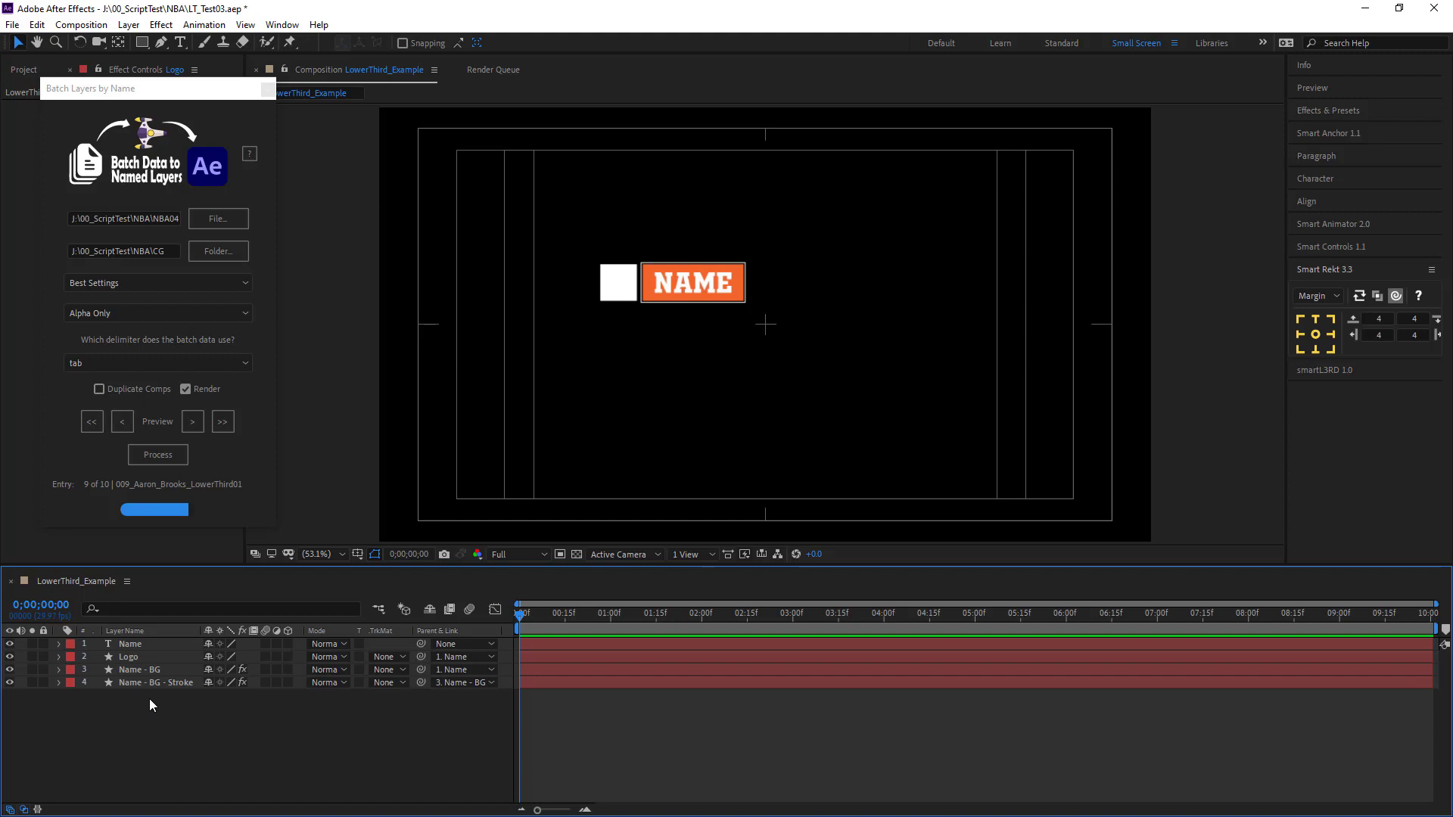
Duplicate the Name text layer, move the copy beneath Name - BG - Stroke, and rename it Title 1.
{"action": "left_click", "coordinate": [137, 648]}
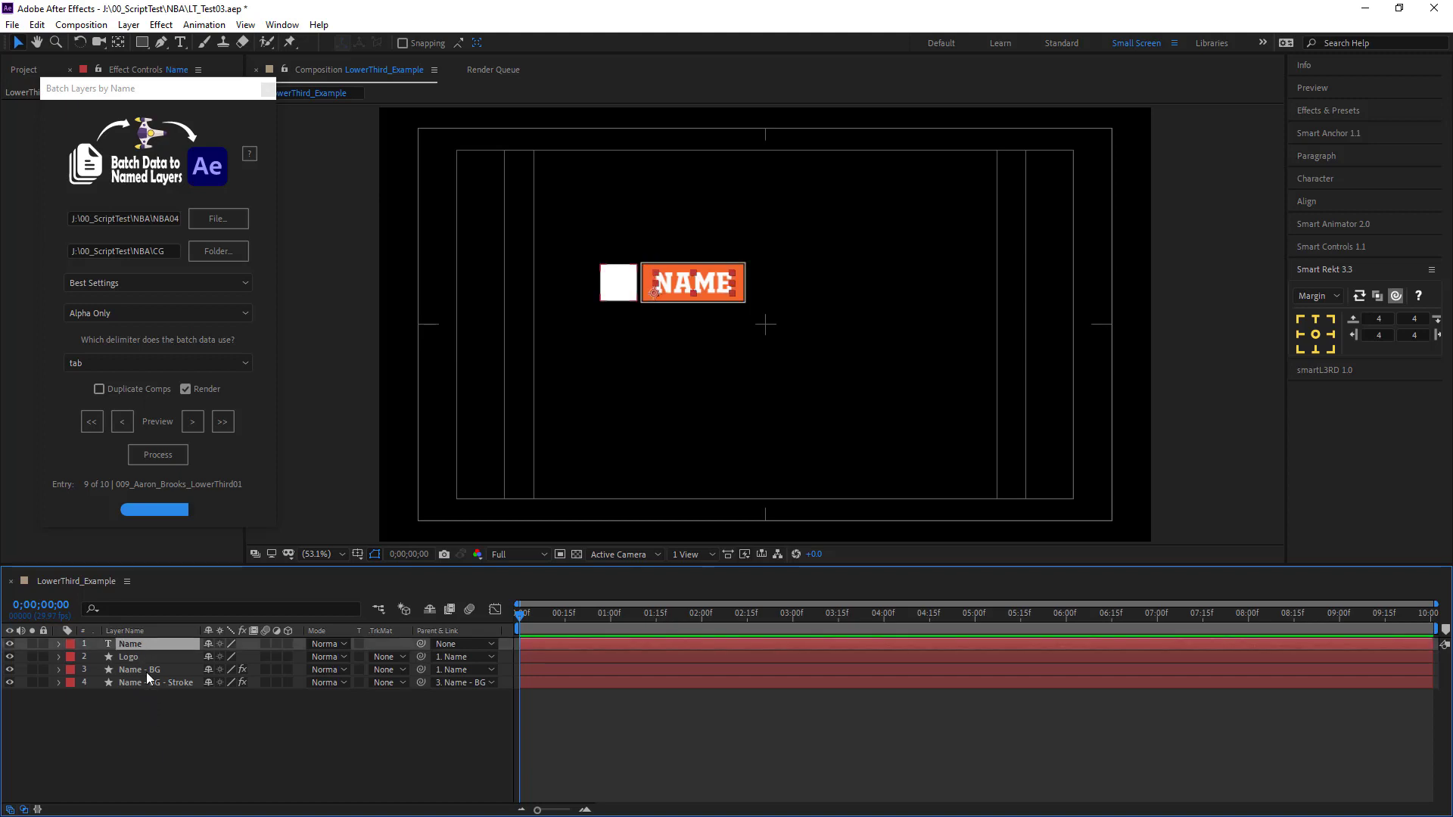
{"action": "key", "text": "ctrl+d"}
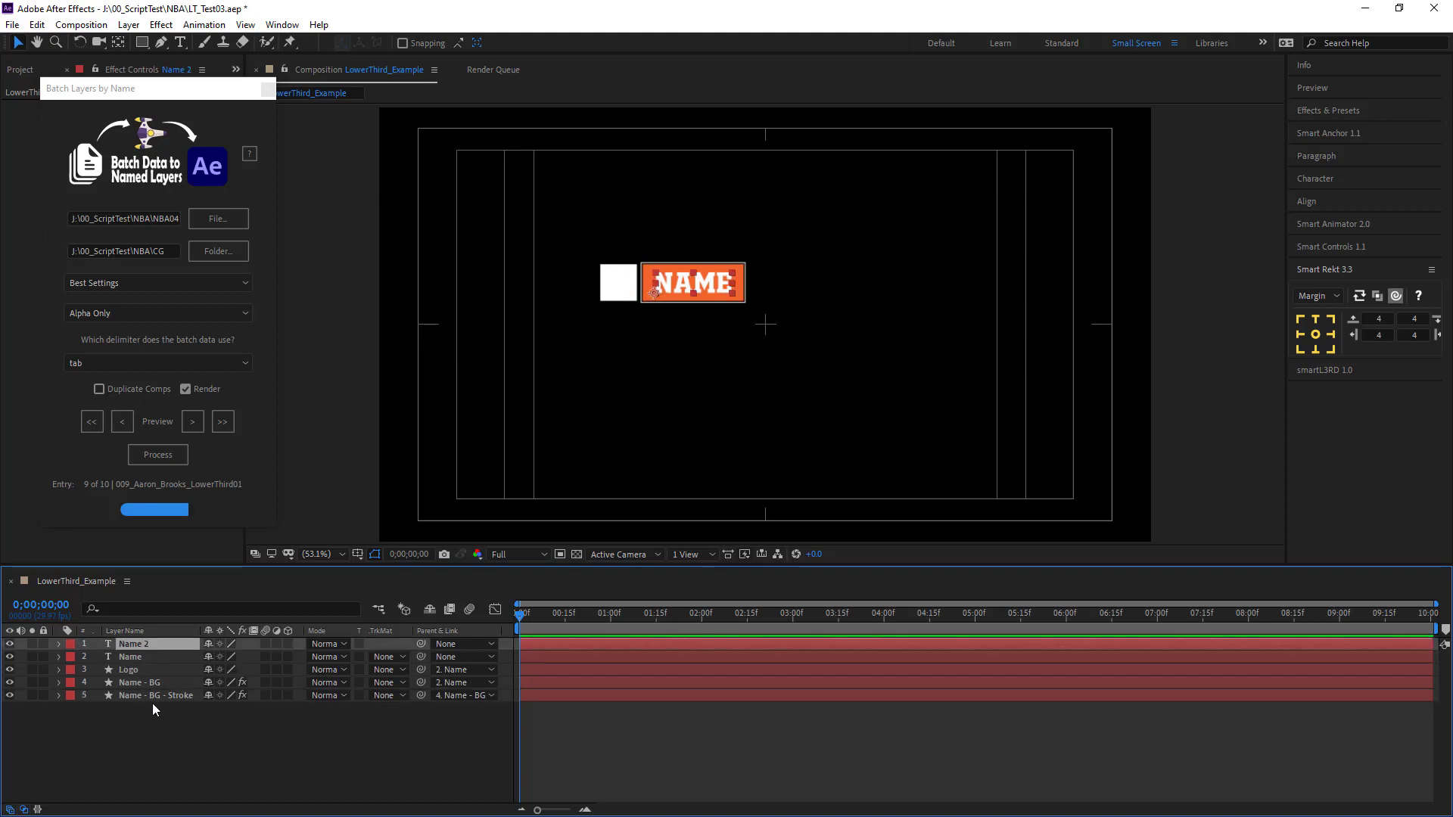
{"action": "left_click_drag", "start_coordinate": [152, 644], "coordinate": [157, 710]}
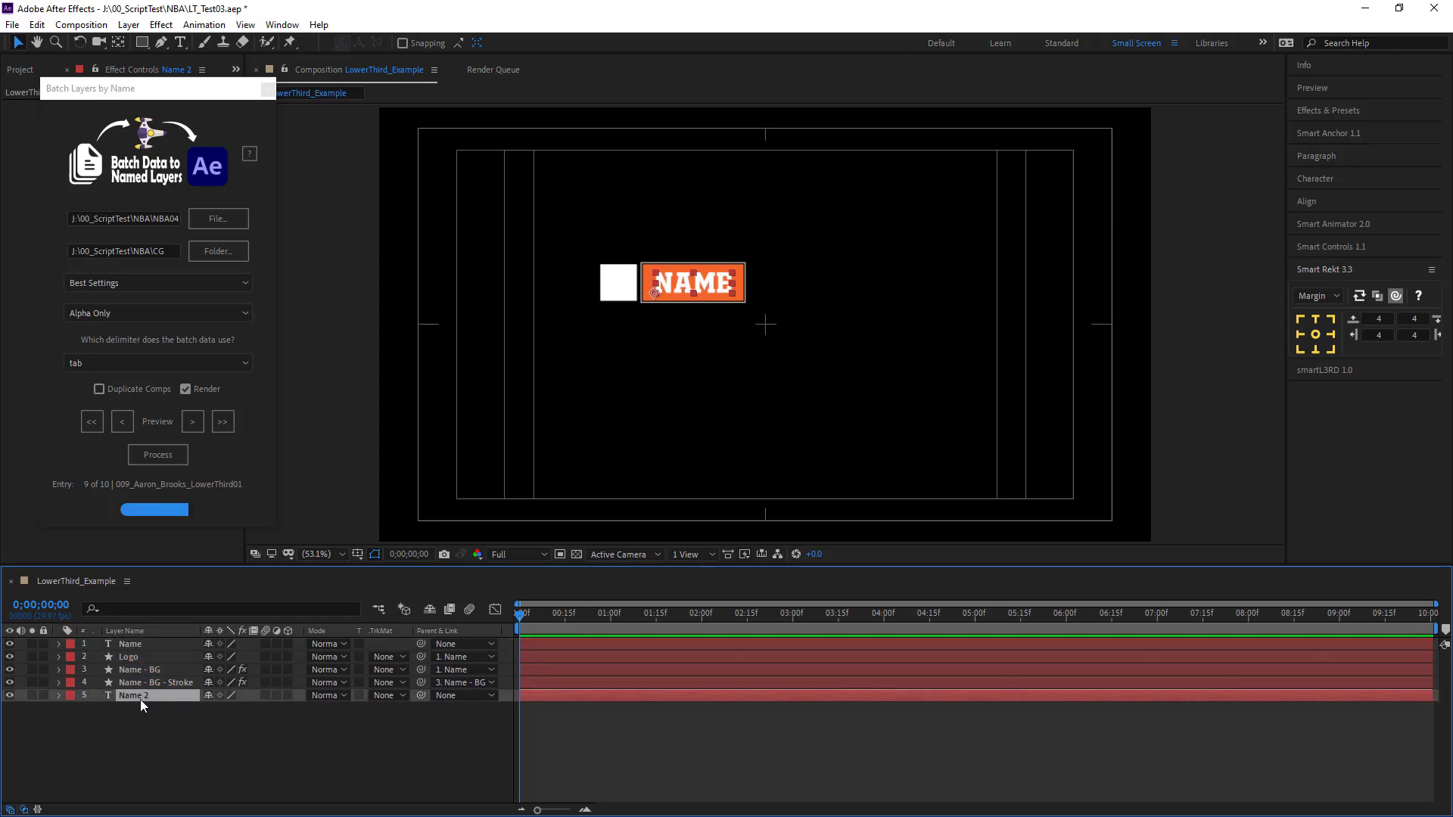
{"action": "key", "text": "Return"}
{"action": "left_click", "coordinate": [297, 738]}
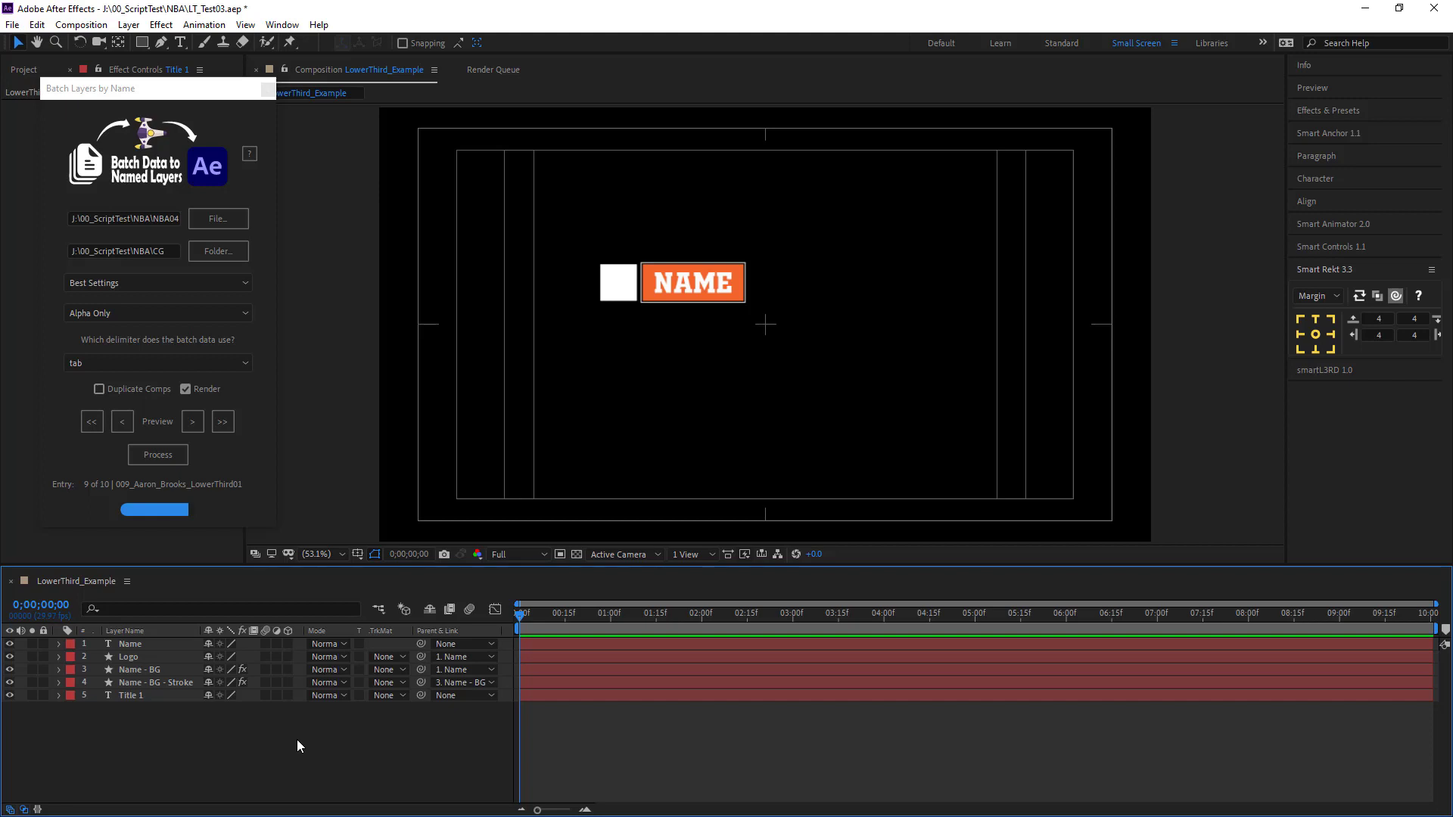
Set the Title 1 text layer's font size to 50 px.
{"action": "left_click", "coordinate": [135, 699]}
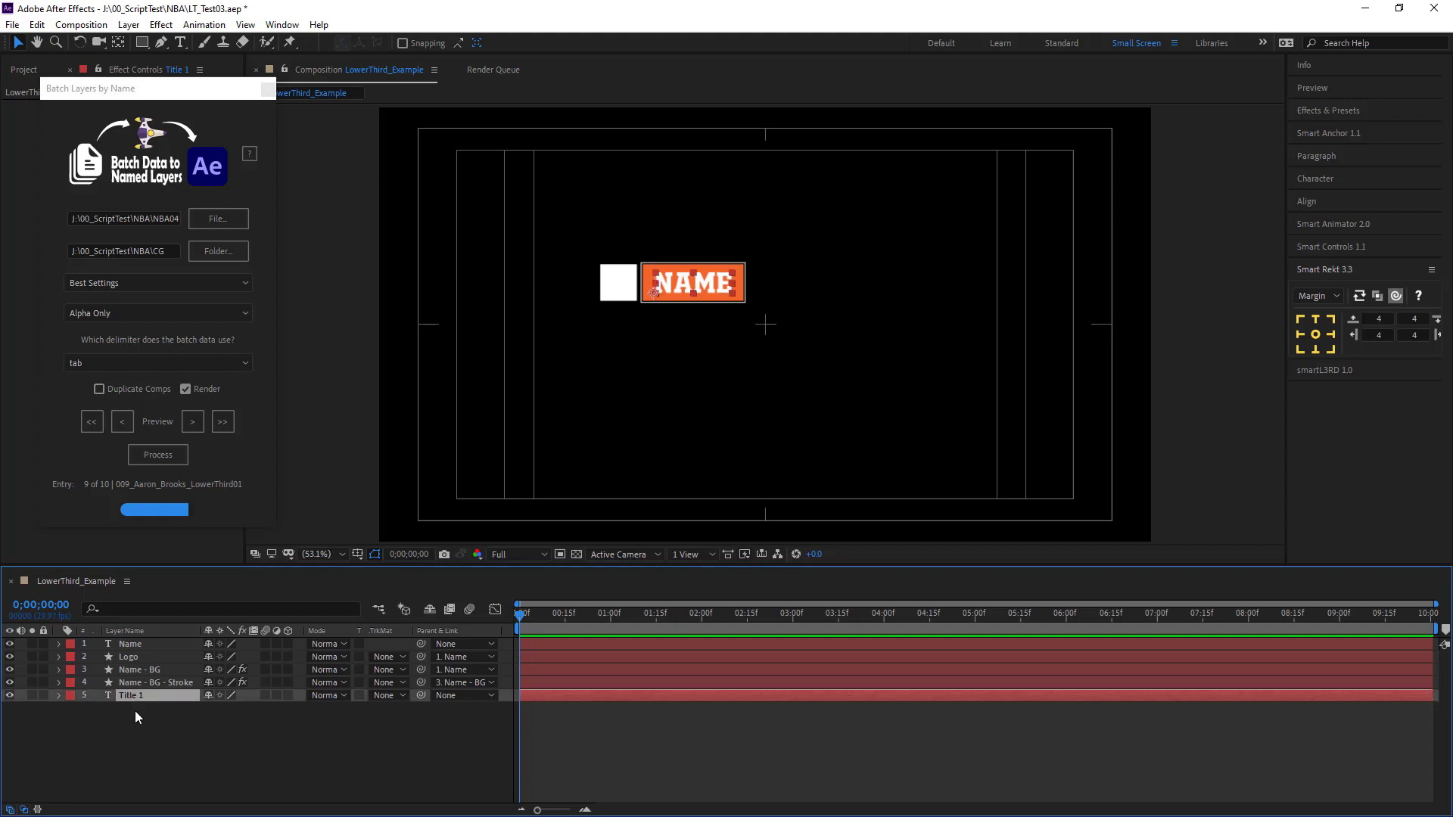
{"action": "left_click", "coordinate": [1324, 179]}
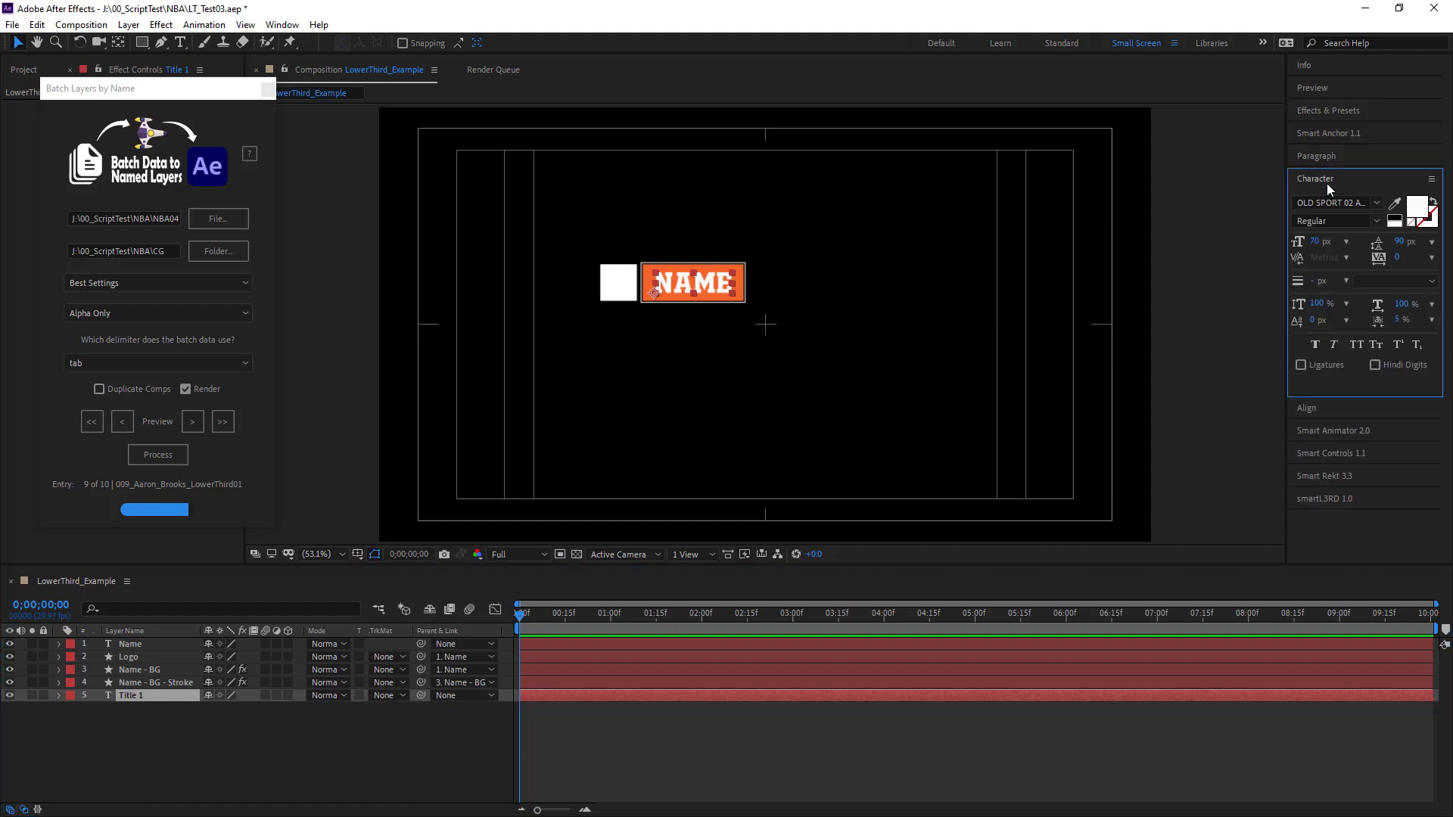
{"action": "left_click", "coordinate": [1319, 243]}
{"action": "type", "text": "50"}
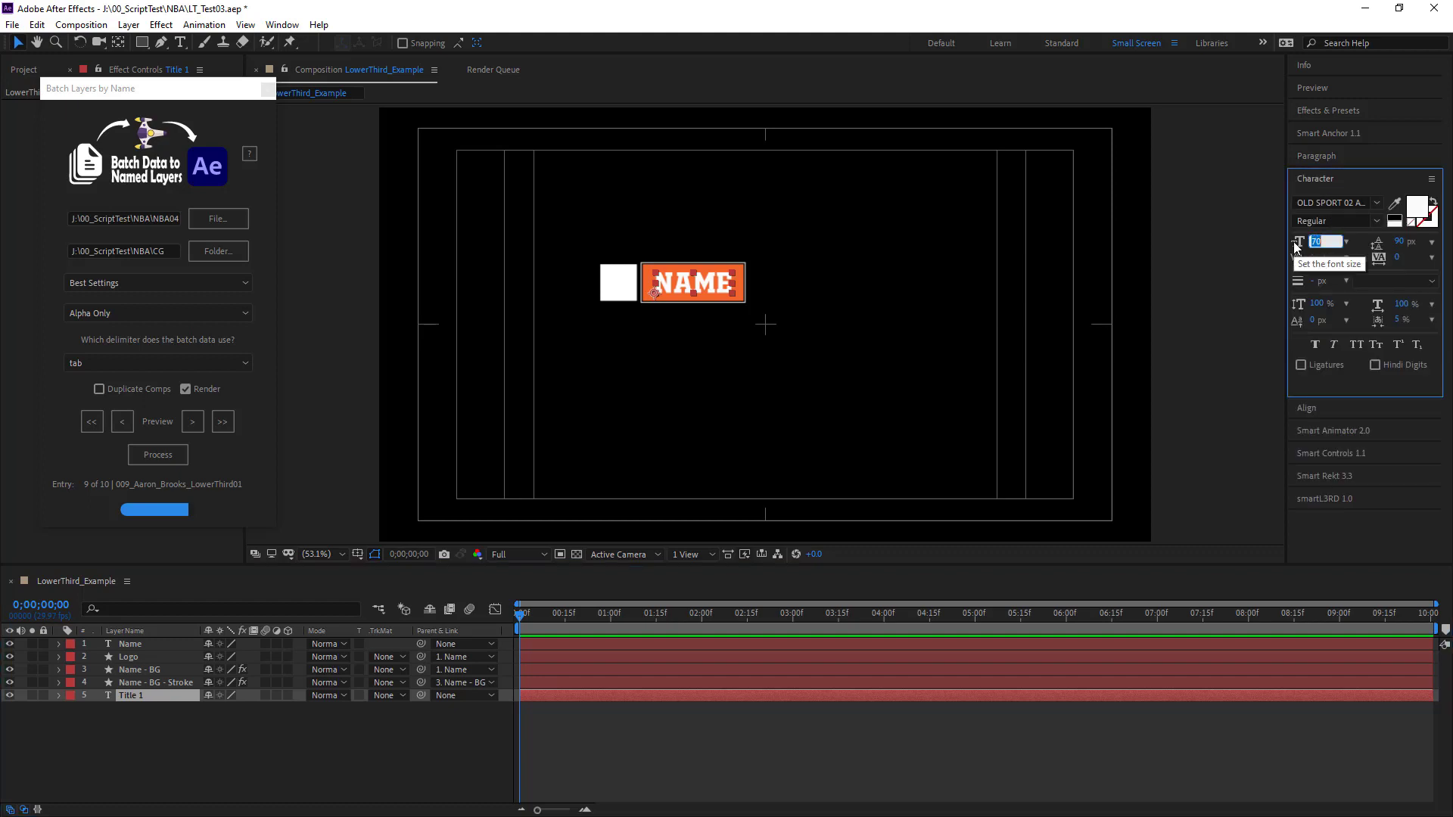
{"action": "key", "text": "Return"}
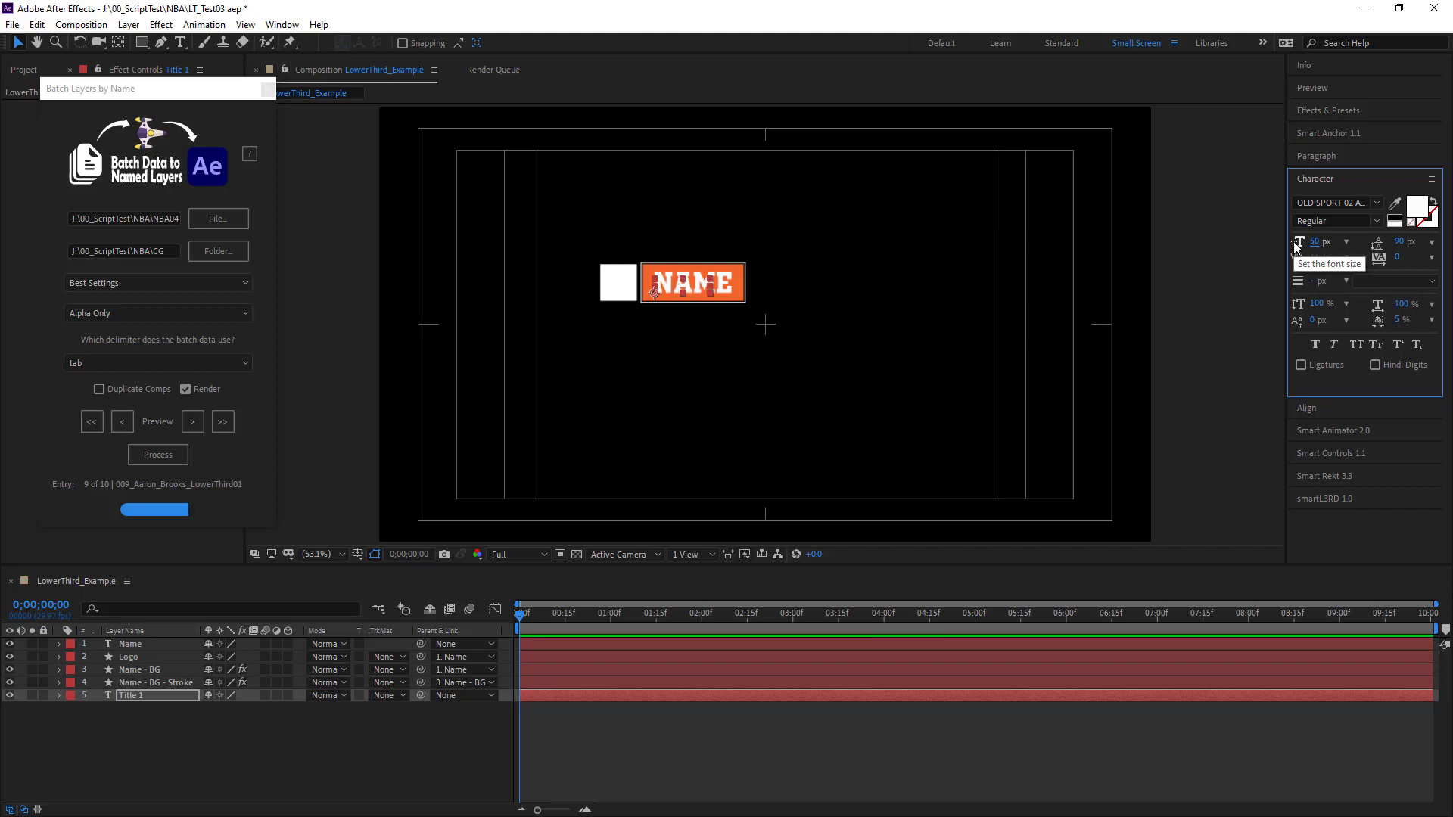
{"action": "left_click", "coordinate": [459, 770]}
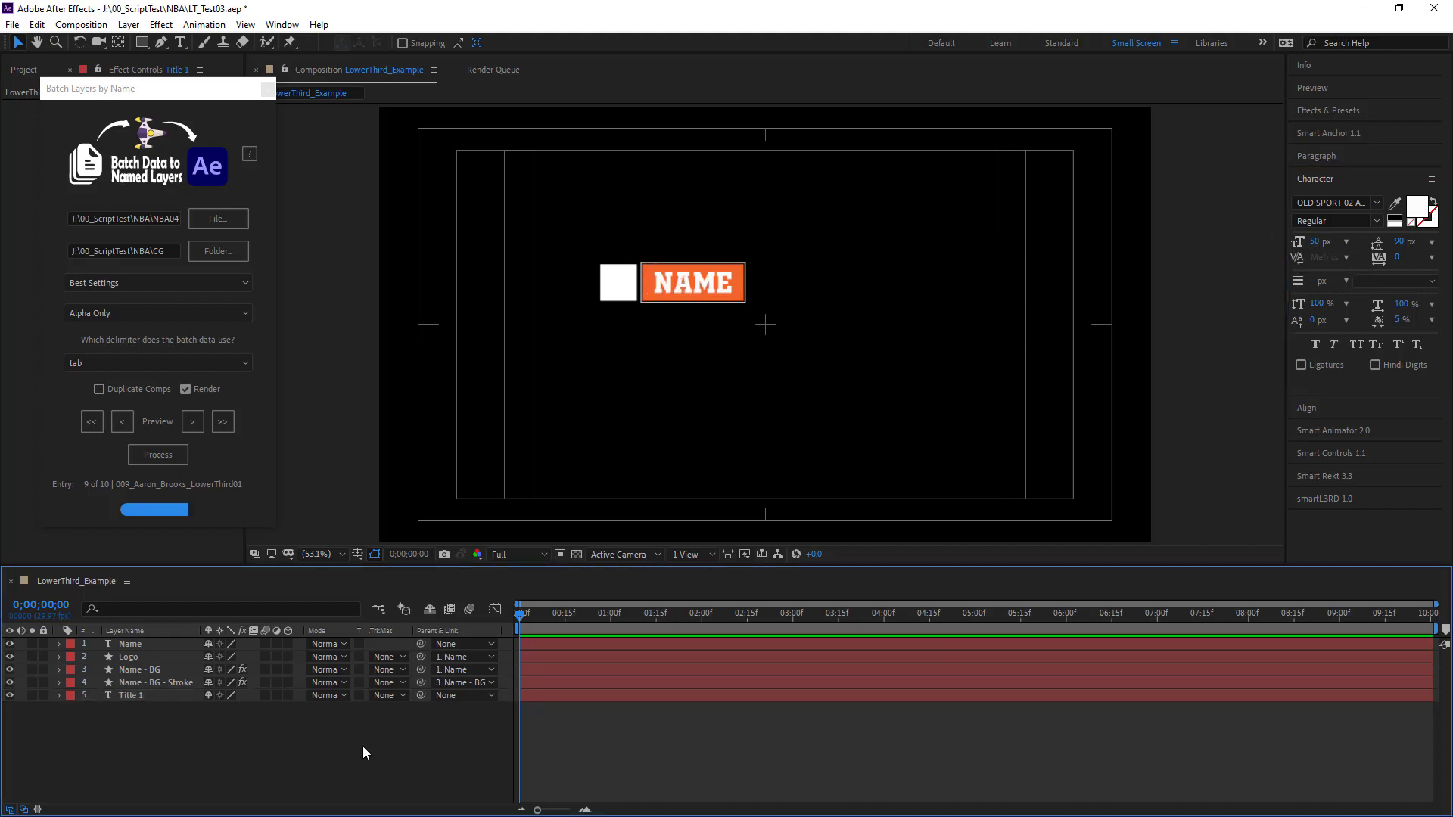
Move the Title 1 text straight down until it sits just below the outlined NAME box.
{"action": "left_click", "coordinate": [134, 700]}
{"action": "key", "text": "shift+Down"}
{"action": "key", "text": "shift+Down"}
{"action": "key", "text": "shift+Down"}
{"action": "key", "text": "shift+Down"}
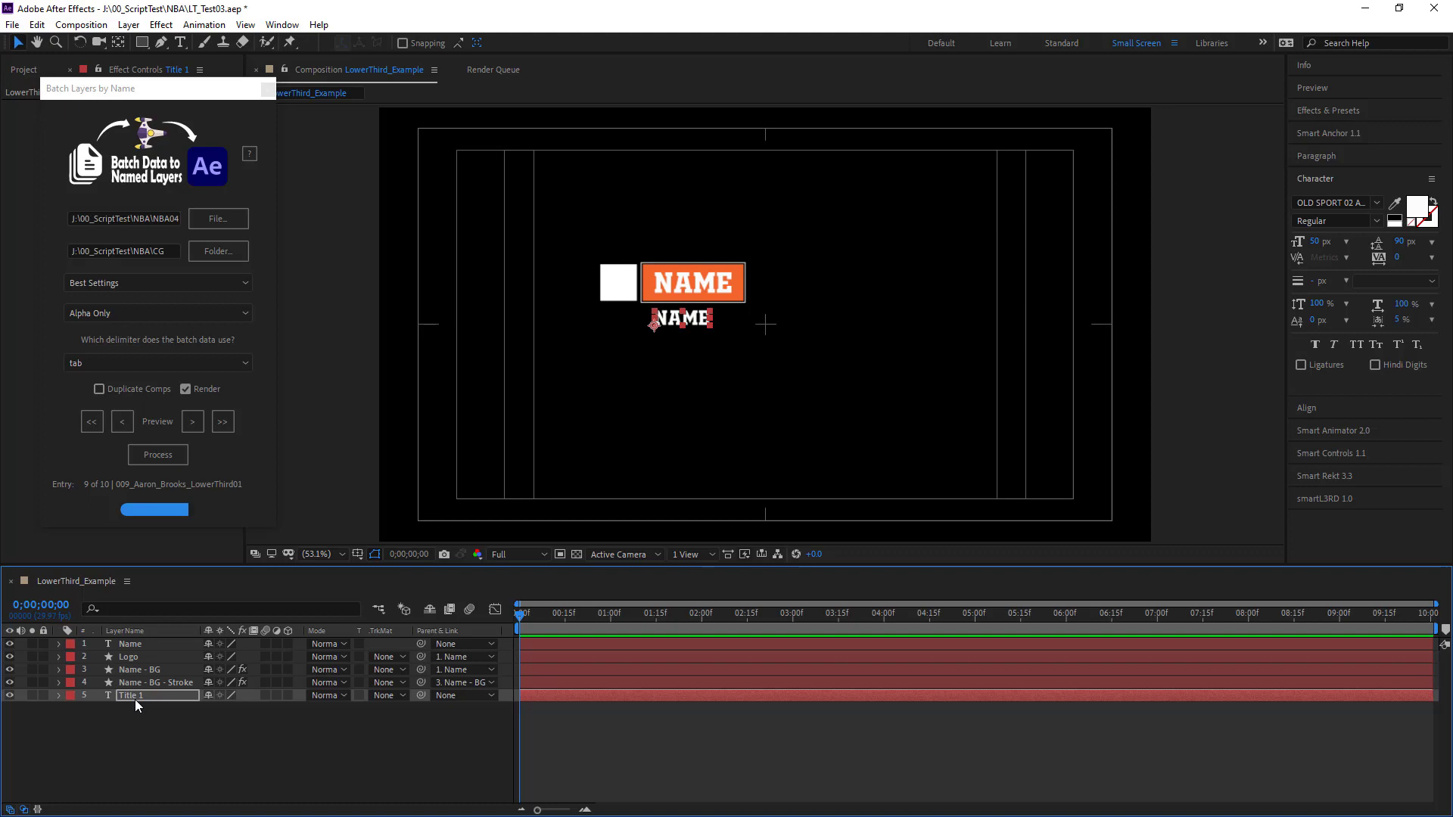
{"action": "left_click", "coordinate": [222, 727]}
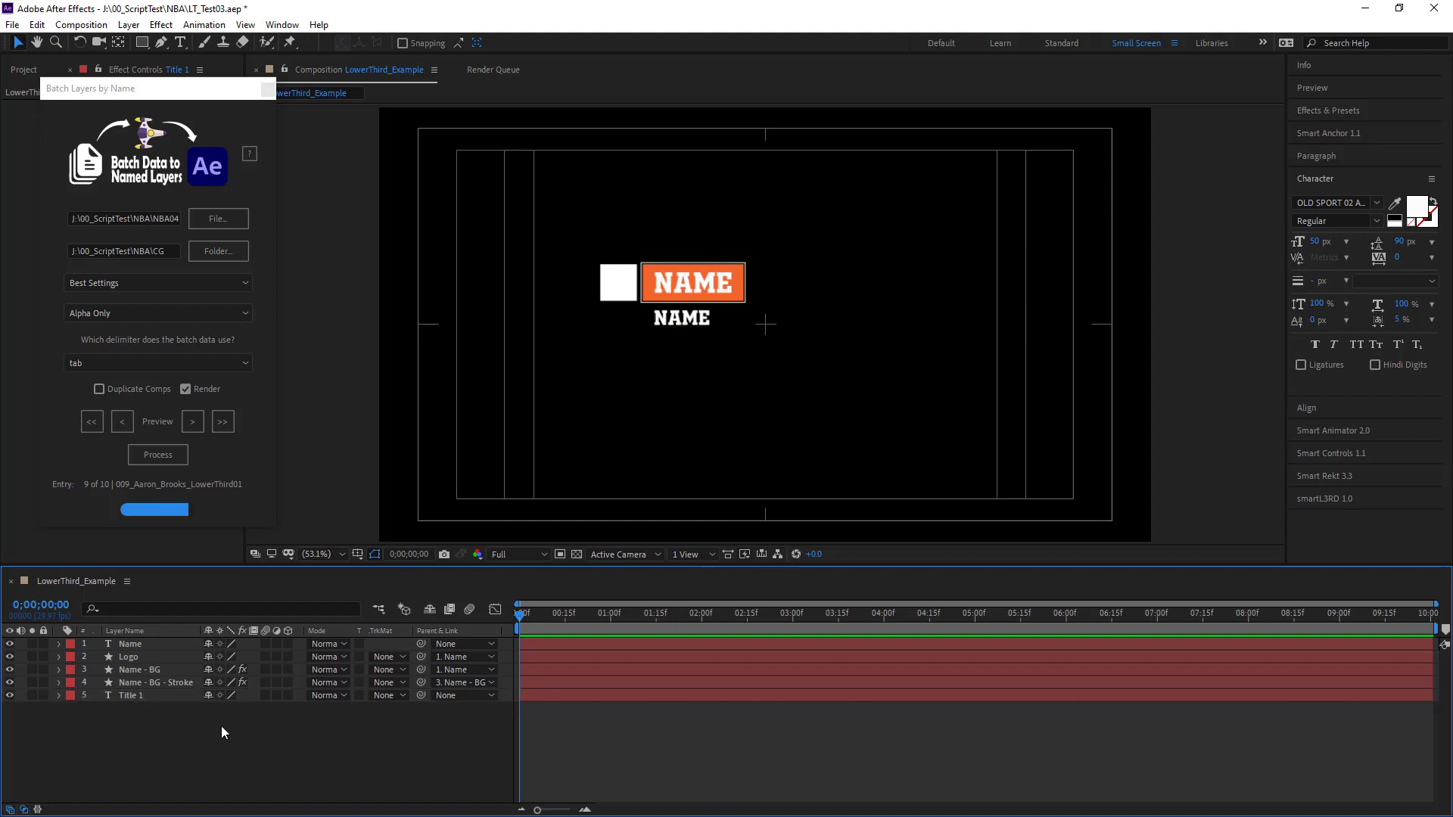
Set the top and bottom Smart Rekt margins to 0 for a background on the Title 1 layer.
{"action": "left_click", "coordinate": [130, 696]}
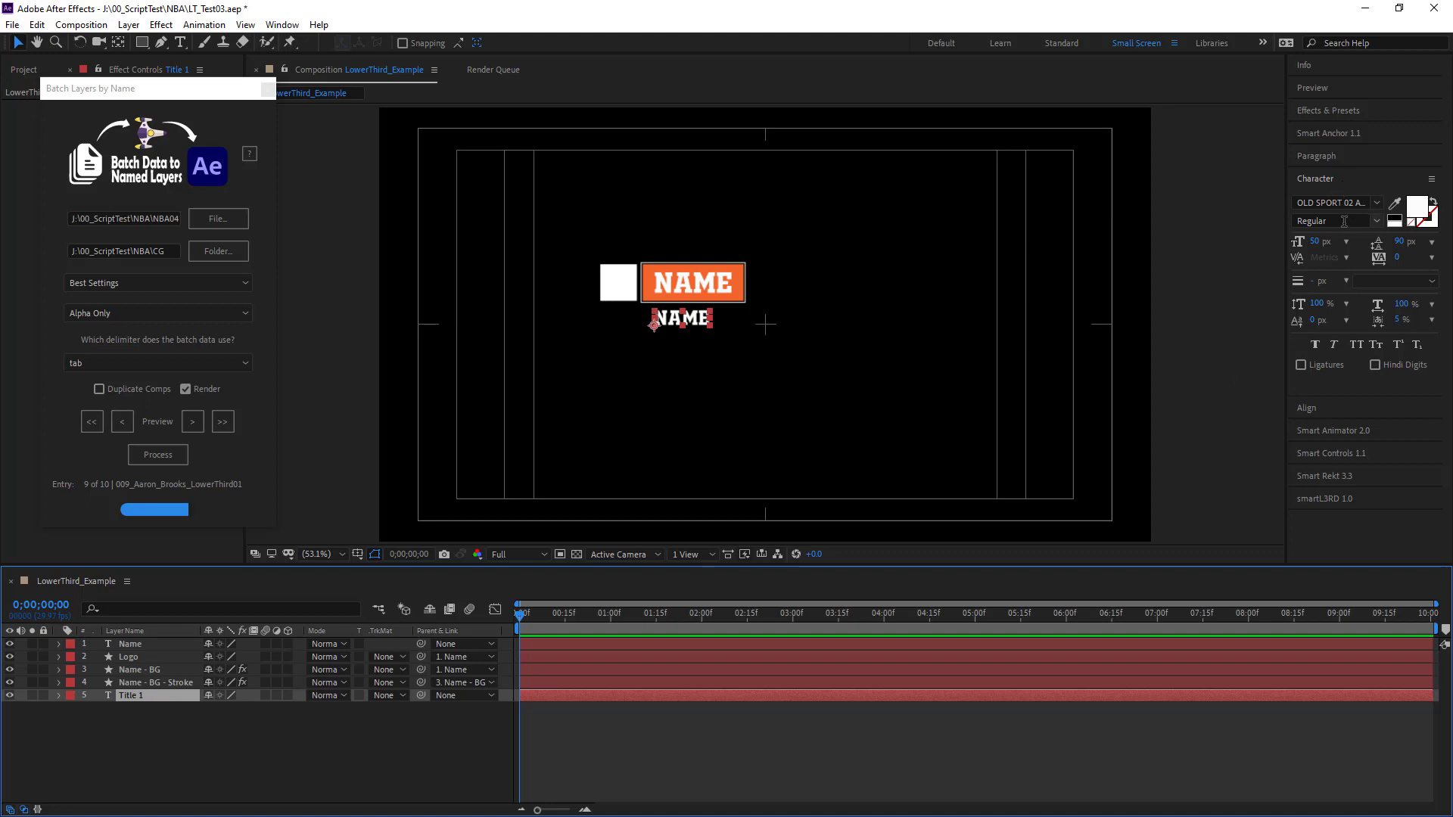
{"action": "left_click", "coordinate": [1346, 477]}
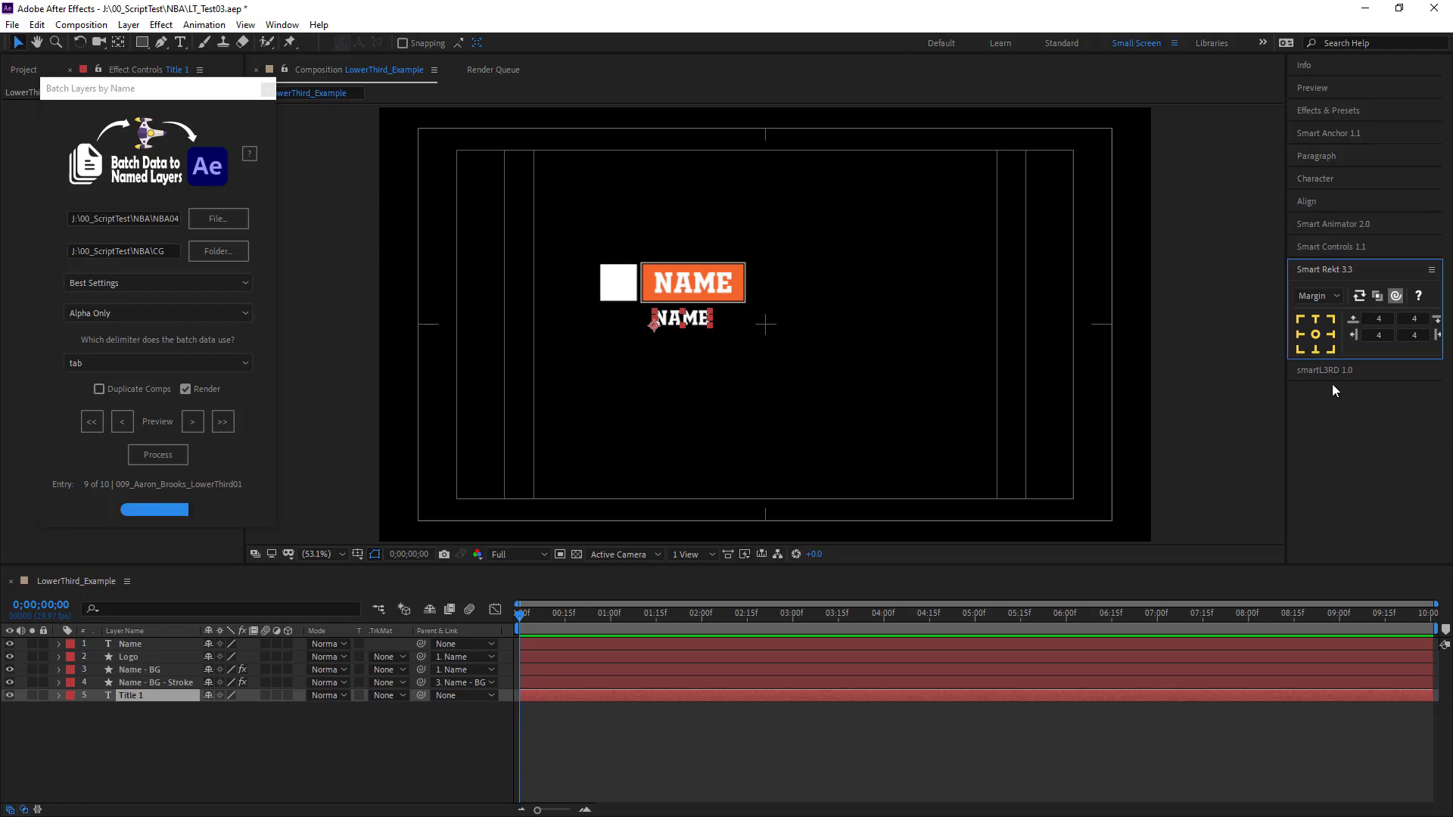
{"action": "left_click", "coordinate": [1329, 298]}
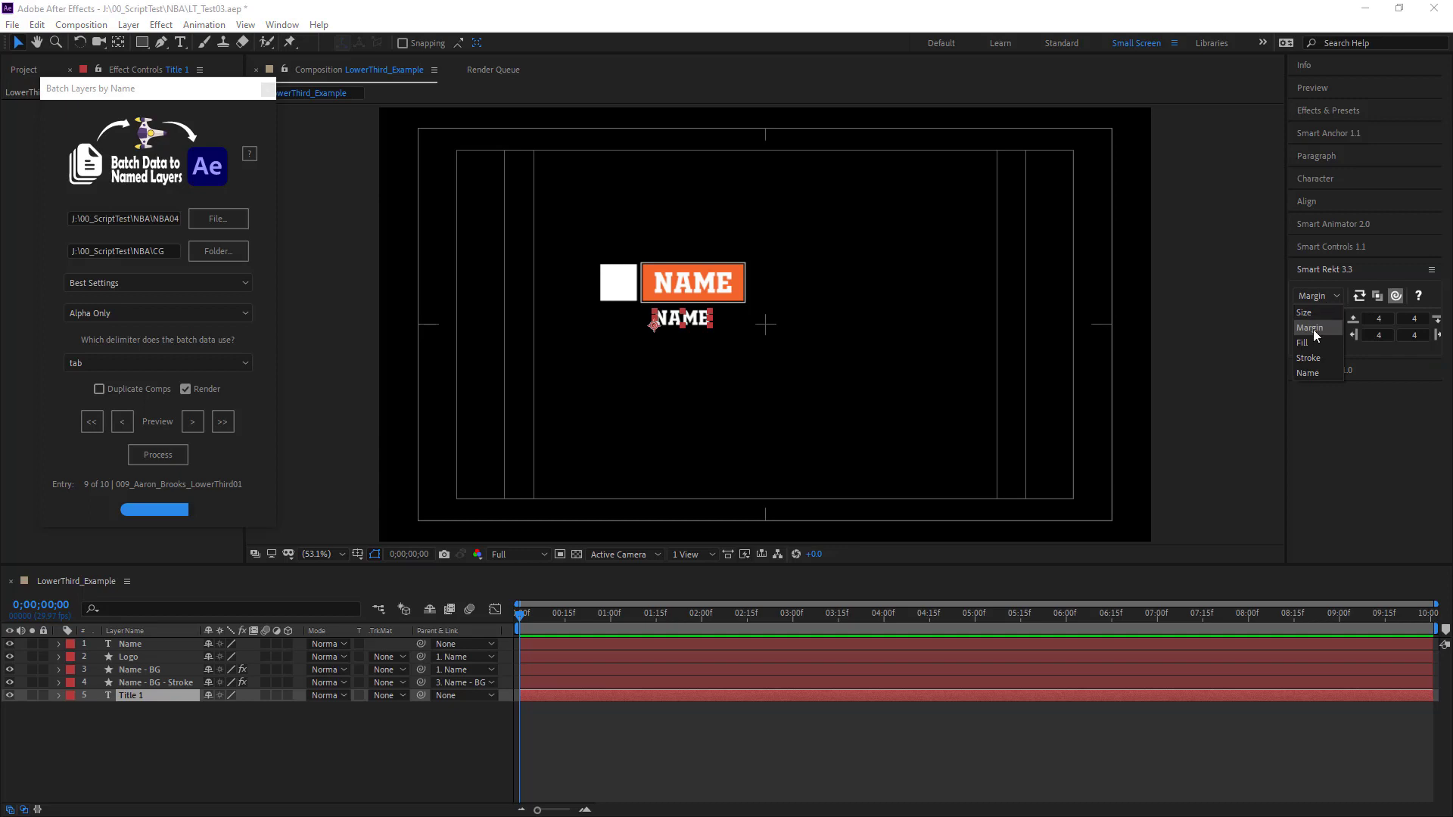
{"action": "left_click", "coordinate": [1314, 329]}
{"action": "key", "text": "Tab"}
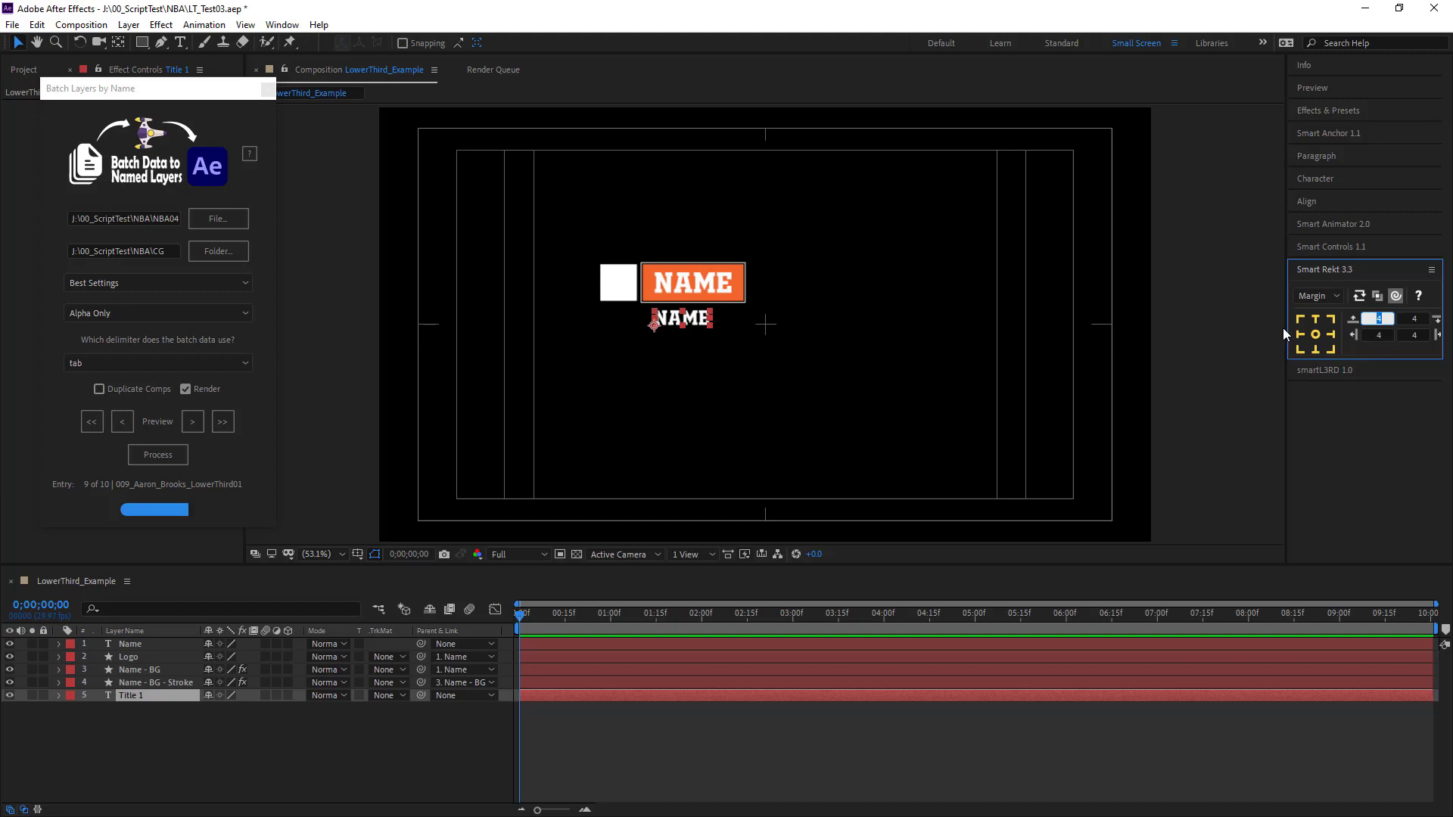
{"action": "type", "text": "0"}
{"action": "key", "text": "Tab"}
{"action": "type", "text": "0"}
{"action": "key", "text": "Tab"}
Set the left and right Smart Rekt margins to 100.
{"action": "type", "text": "100"}
{"action": "key", "text": "Tab"}
{"action": "type", "text": "100"}
{"action": "key", "text": "Tab"}
Set the left and right Smart Rekt margins to 150.
{"action": "left_click", "coordinate": [1380, 336]}
{"action": "type", "text": "150"}
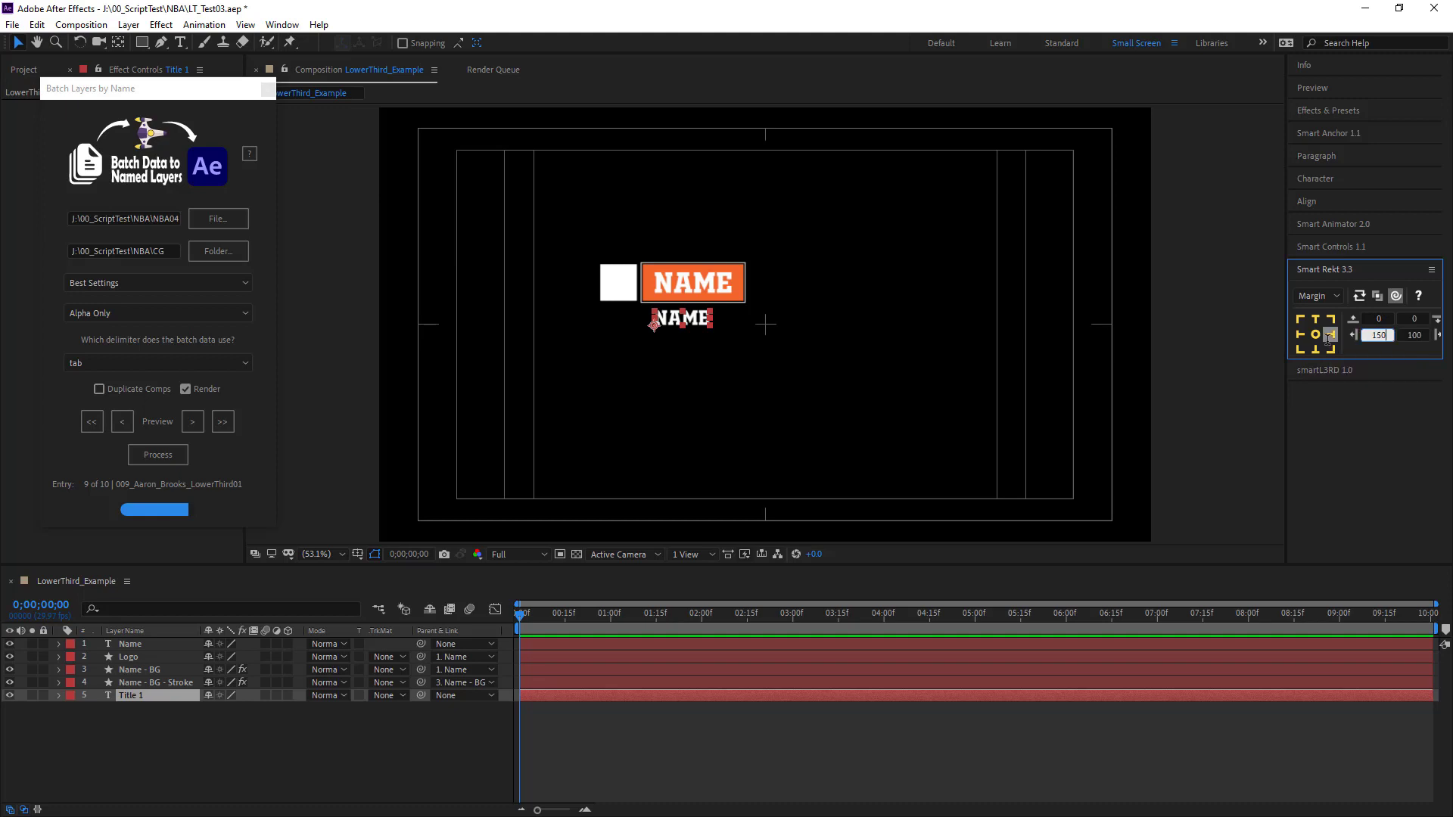
{"action": "key", "text": "Tab"}
{"action": "type", "text": "150"}
{"action": "key", "text": "Tab"}
Enable the Smart Rekt fill and set its color to yellow, EFB326.
{"action": "left_click", "coordinate": [1328, 297]}
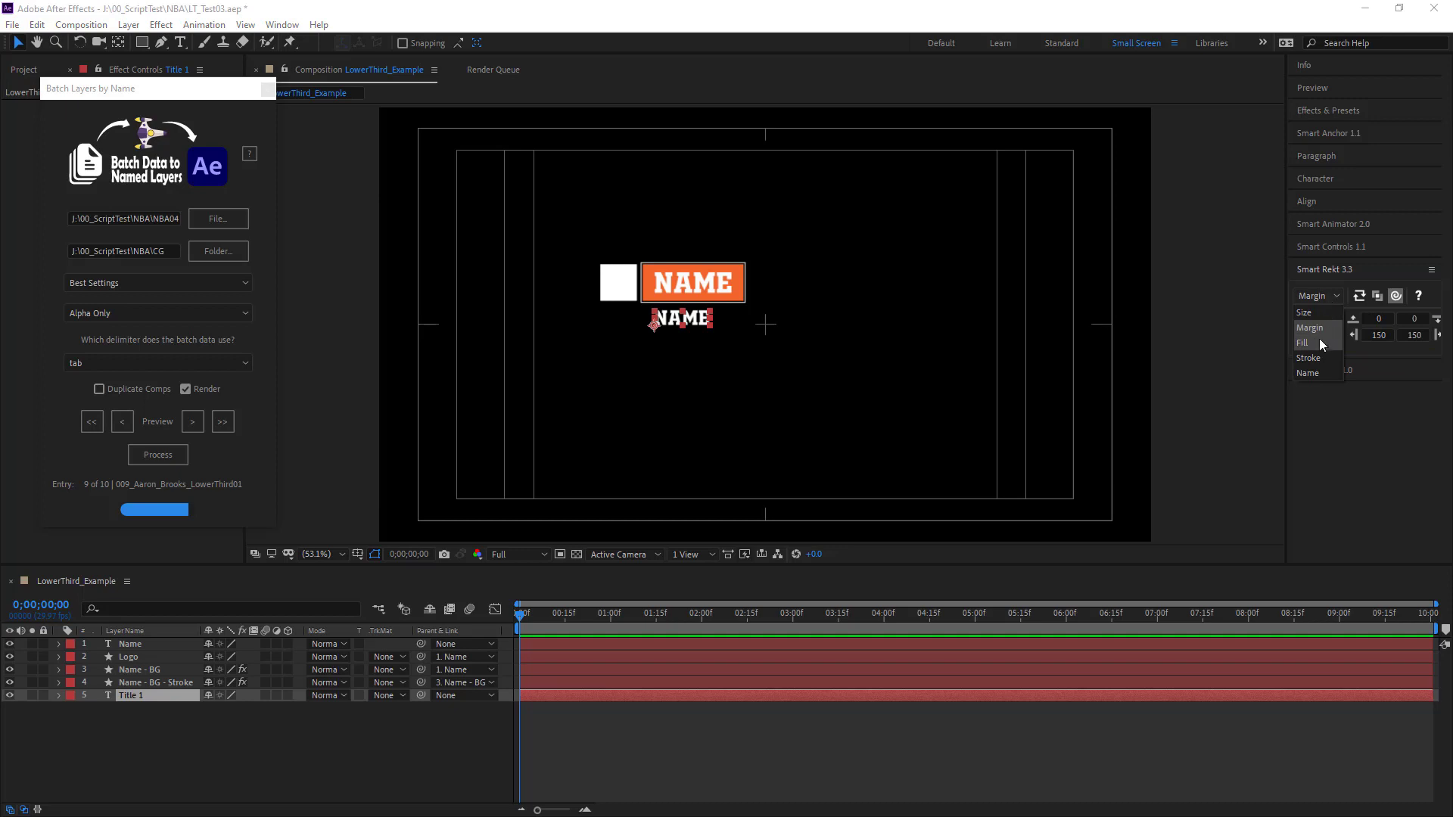
{"action": "left_click", "coordinate": [1319, 344]}
{"action": "left_click", "coordinate": [1353, 321]}
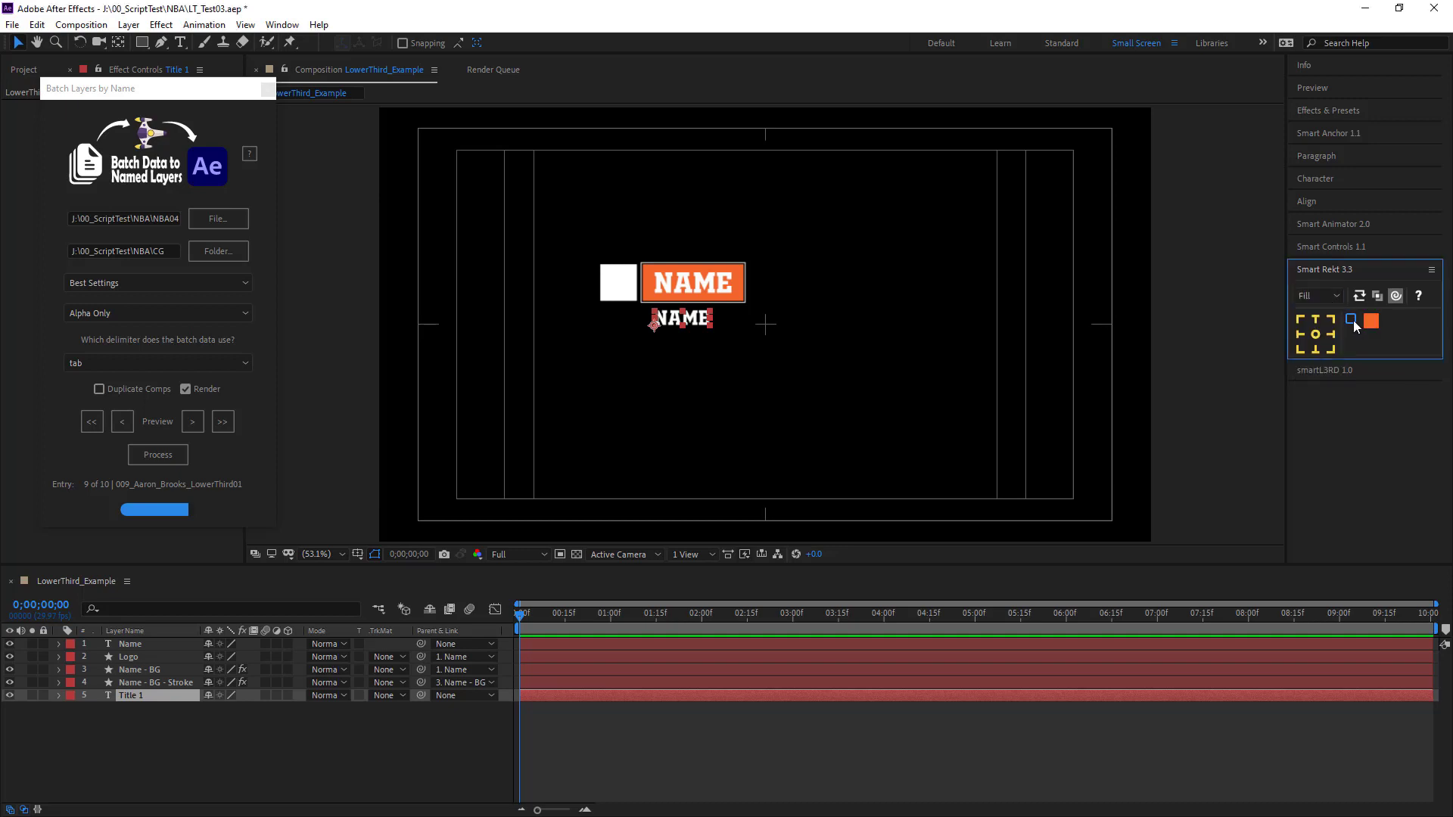
{"action": "left_click", "coordinate": [1370, 321]}
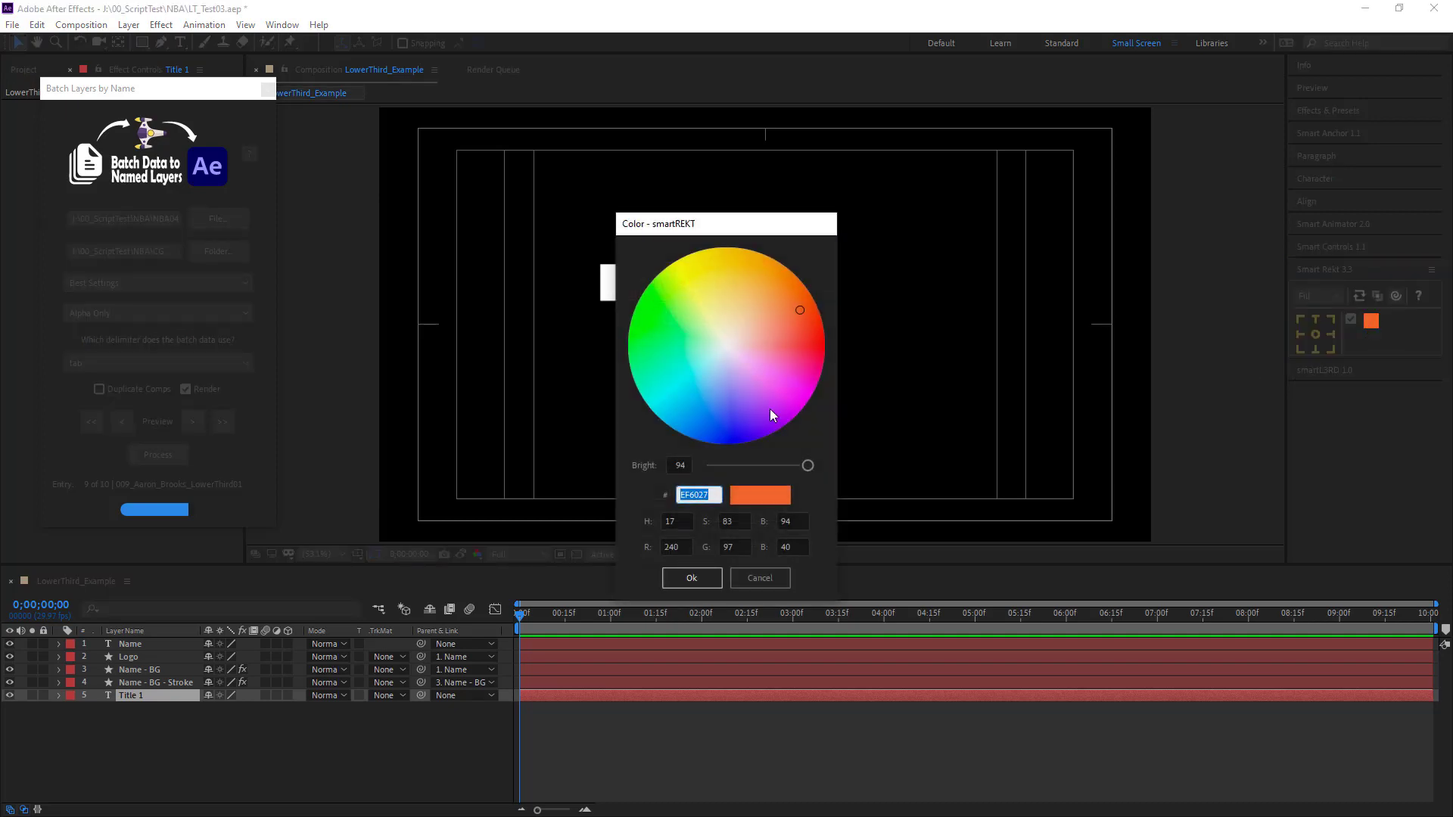
{"action": "mouse_move", "coordinate": [773, 342]}
{"action": "left_mouse_down"}
{"action": "mouse_move", "coordinate": [711, 284]}
{"action": "mouse_move", "coordinate": [721, 268]}
{"action": "mouse_move", "coordinate": [719, 284]}
{"action": "mouse_move", "coordinate": [714, 264]}
{"action": "mouse_move", "coordinate": [693, 274]}
{"action": "mouse_move", "coordinate": [747, 265]}
{"action": "left_mouse_up"}
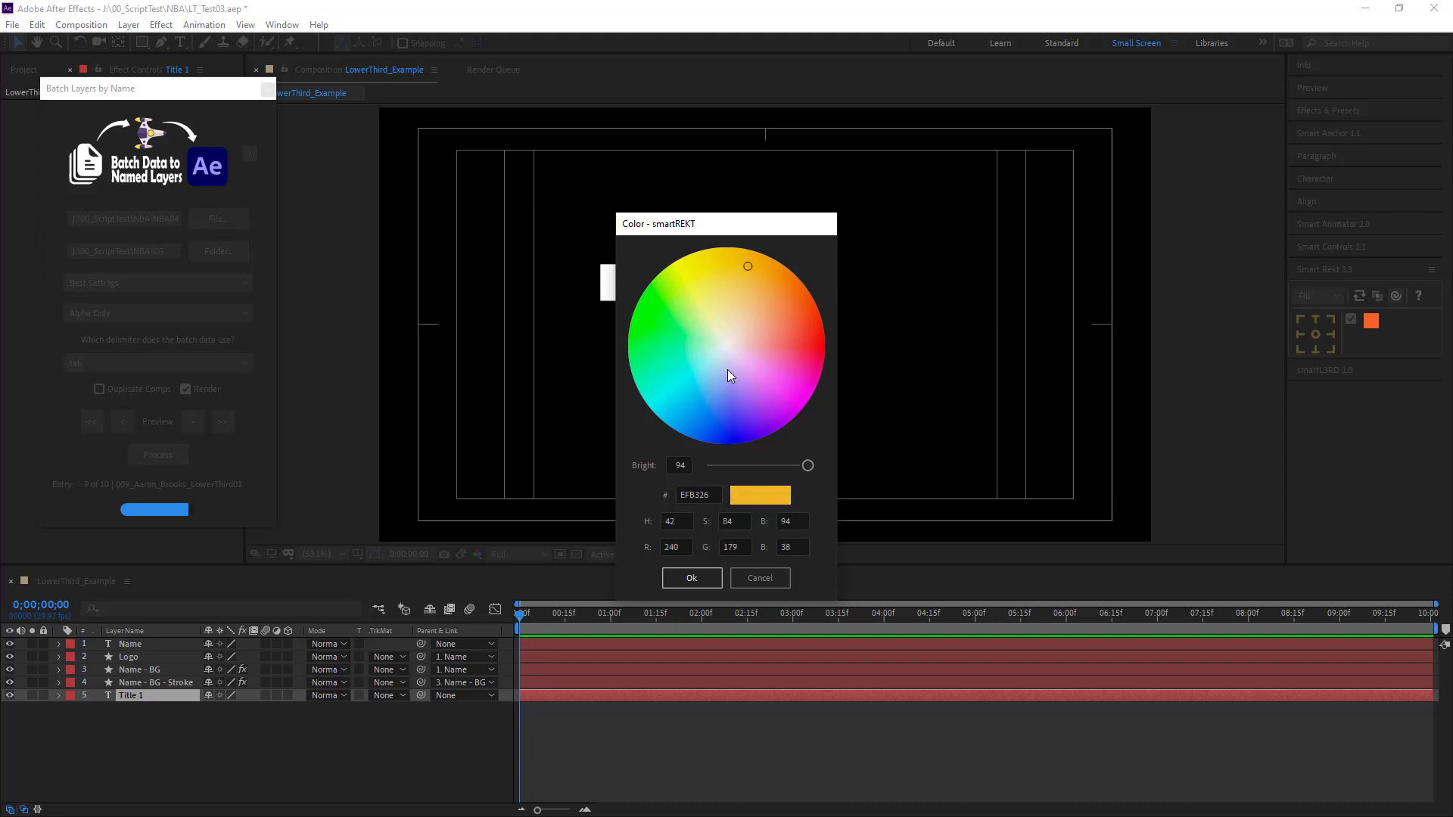
{"action": "left_click", "coordinate": [697, 576]}
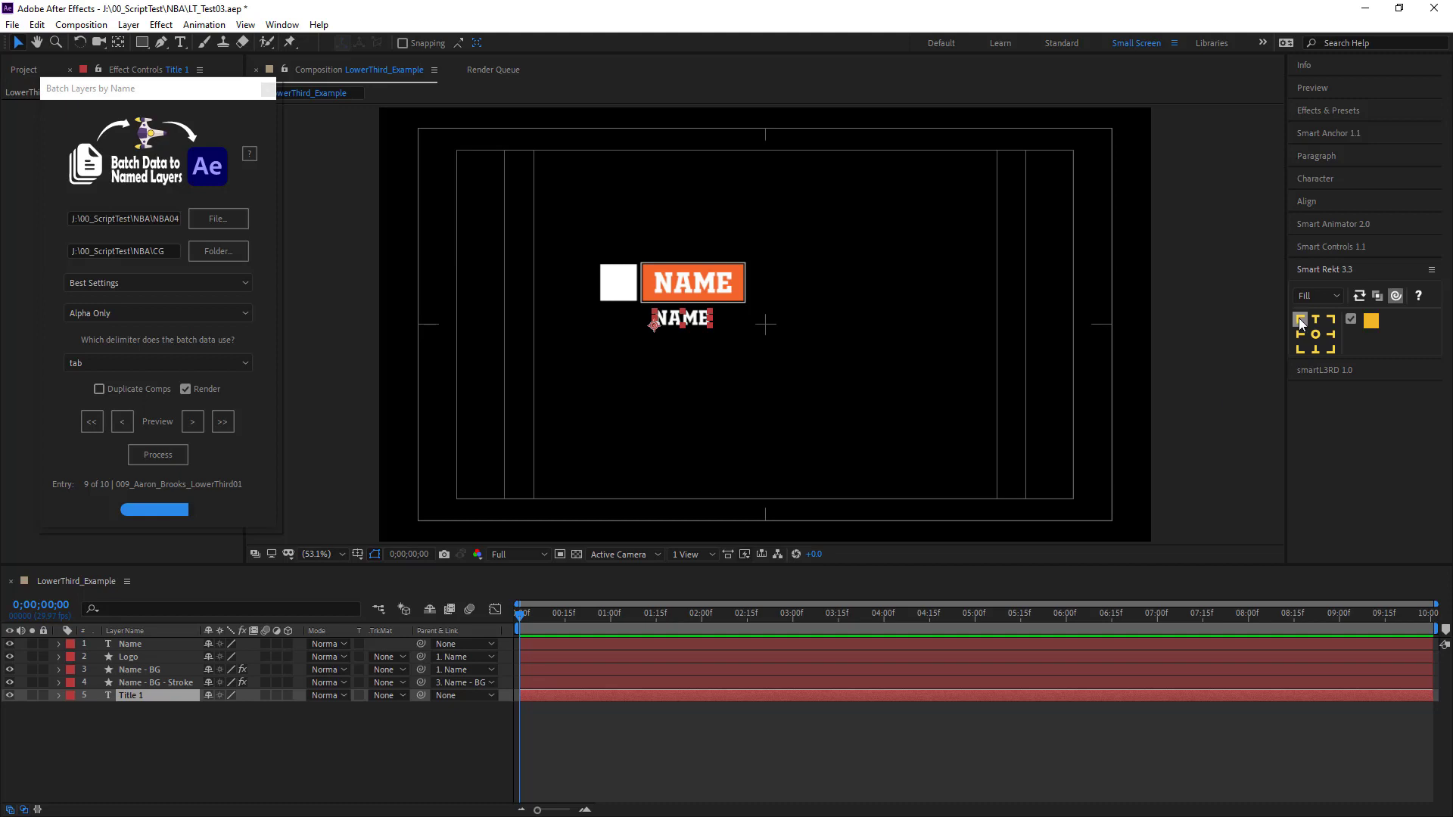
Set the Smart Rekt name suffix to BG and generate a background for Title 1 anchored at its left middle.
{"action": "left_click", "coordinate": [1321, 296]}
{"action": "left_click", "coordinate": [1308, 358]}
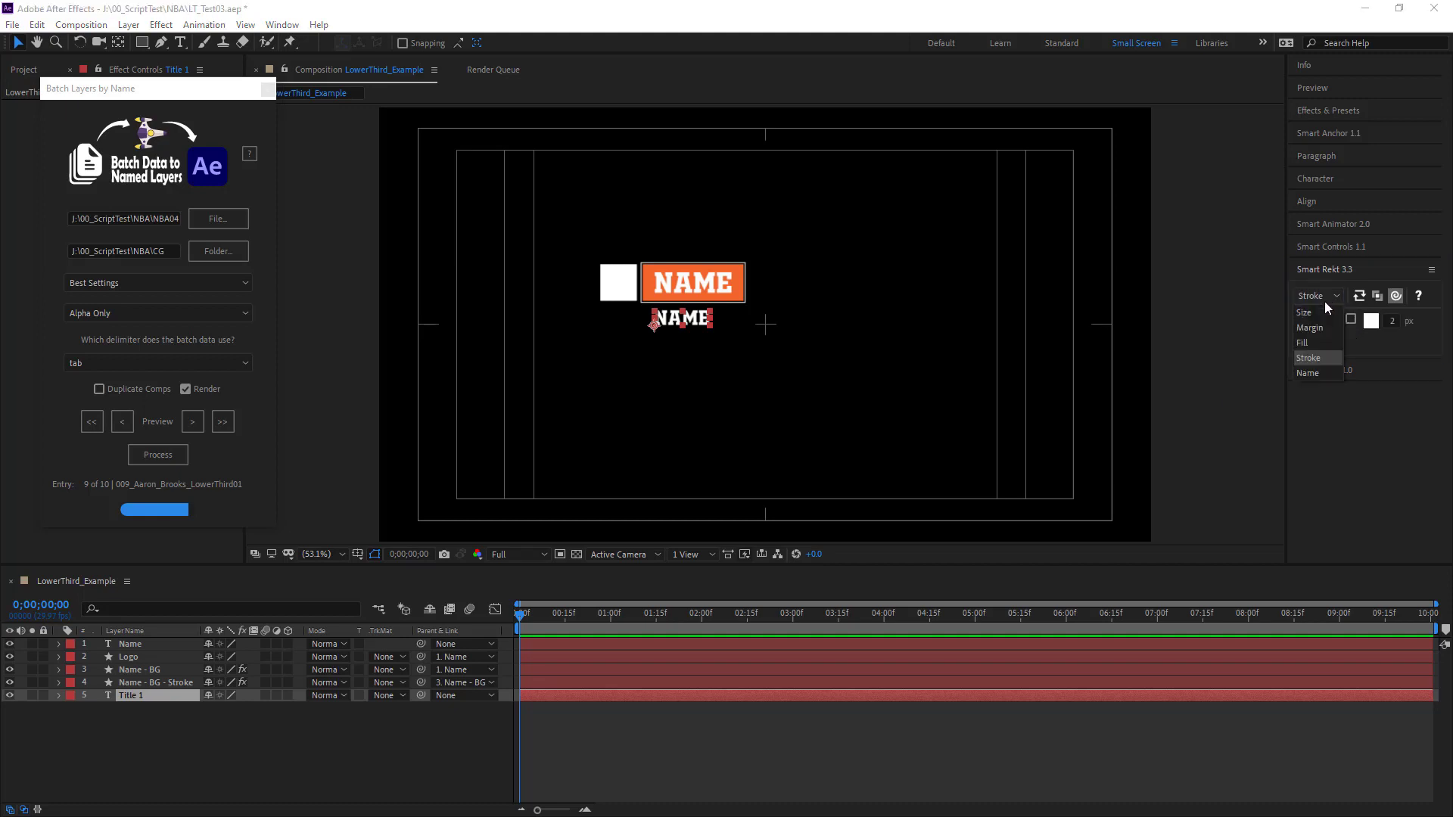
{"action": "left_click", "coordinate": [1325, 302]}
{"action": "left_click", "coordinate": [1309, 374]}
{"action": "double_click", "coordinate": [1372, 319]}
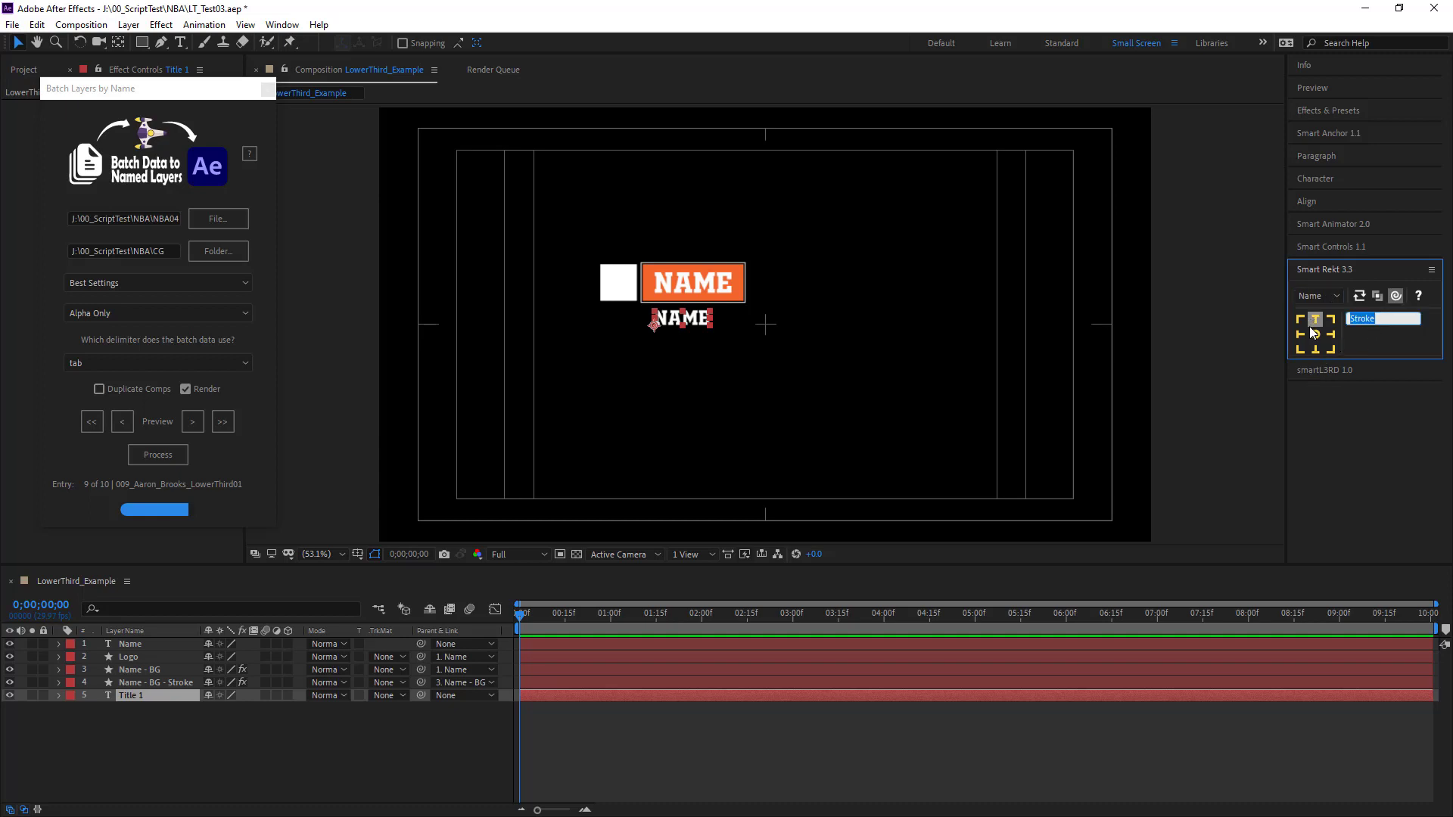
{"action": "type", "text": "BG"}
{"action": "key", "text": "Return"}
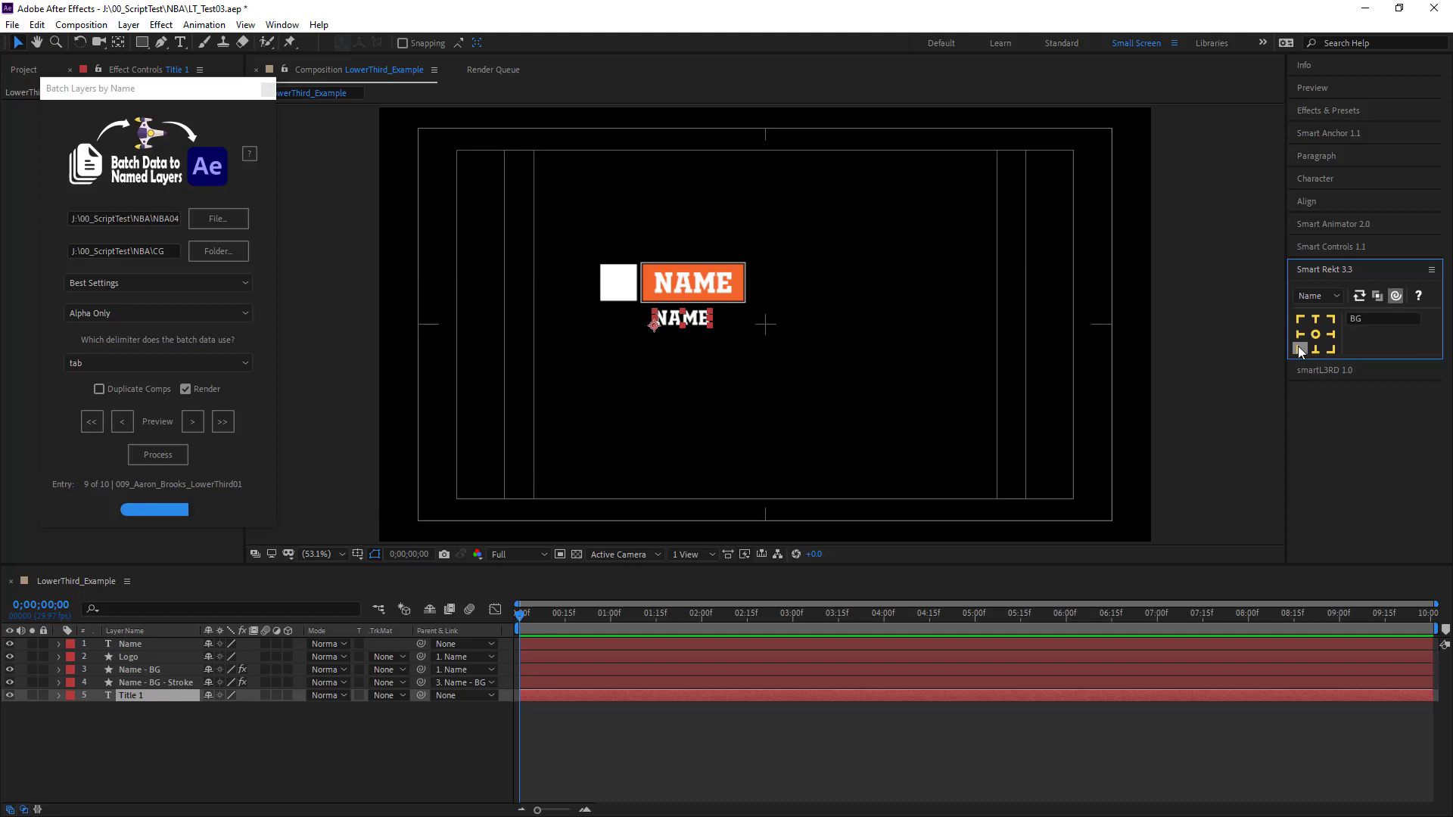
{"action": "left_click", "coordinate": [1300, 335]}
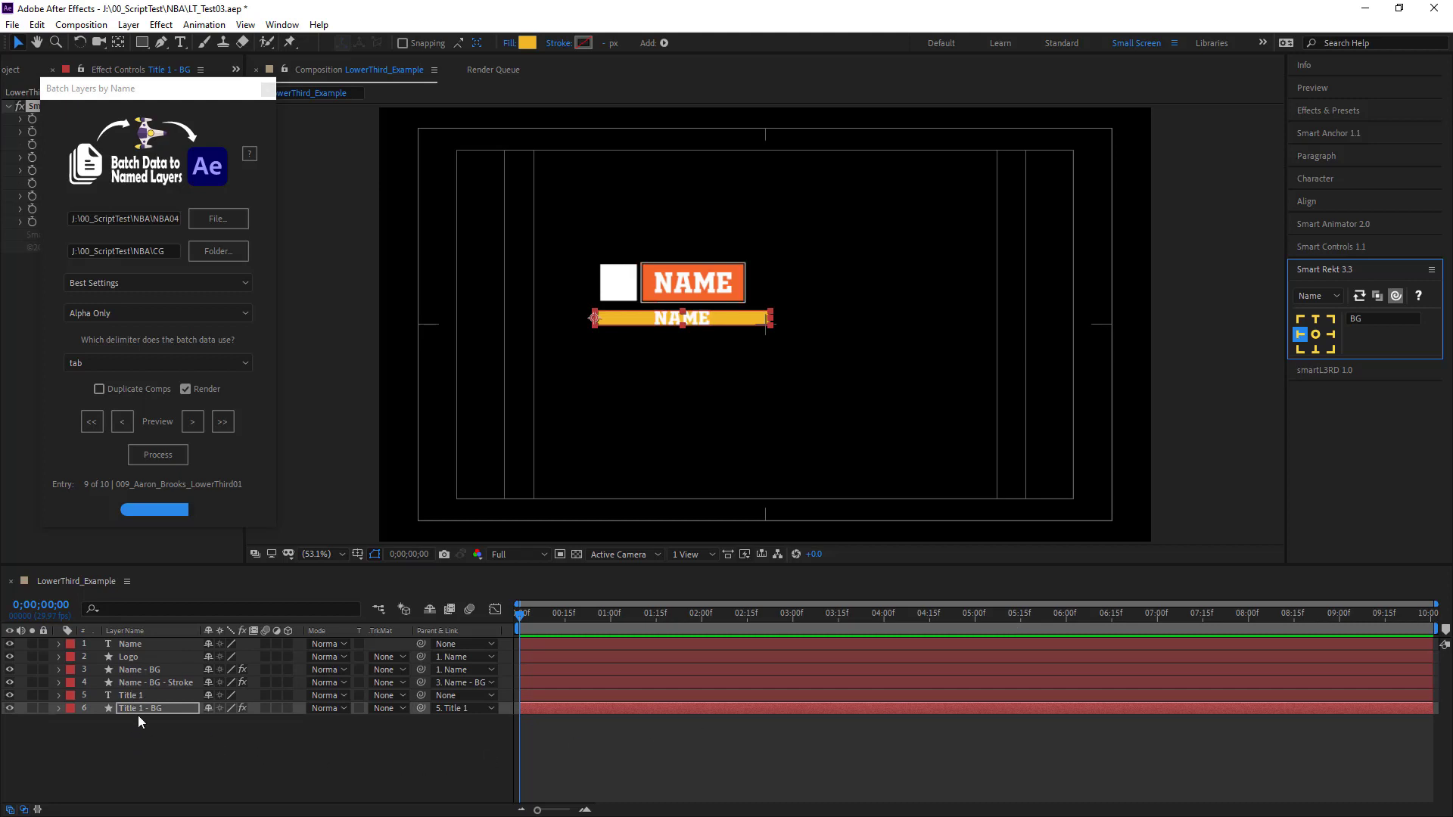
Select the Title 1 layer, set the Smart Rekt name suffix to Matte and show the fill options.
{"action": "left_click", "coordinate": [133, 696]}
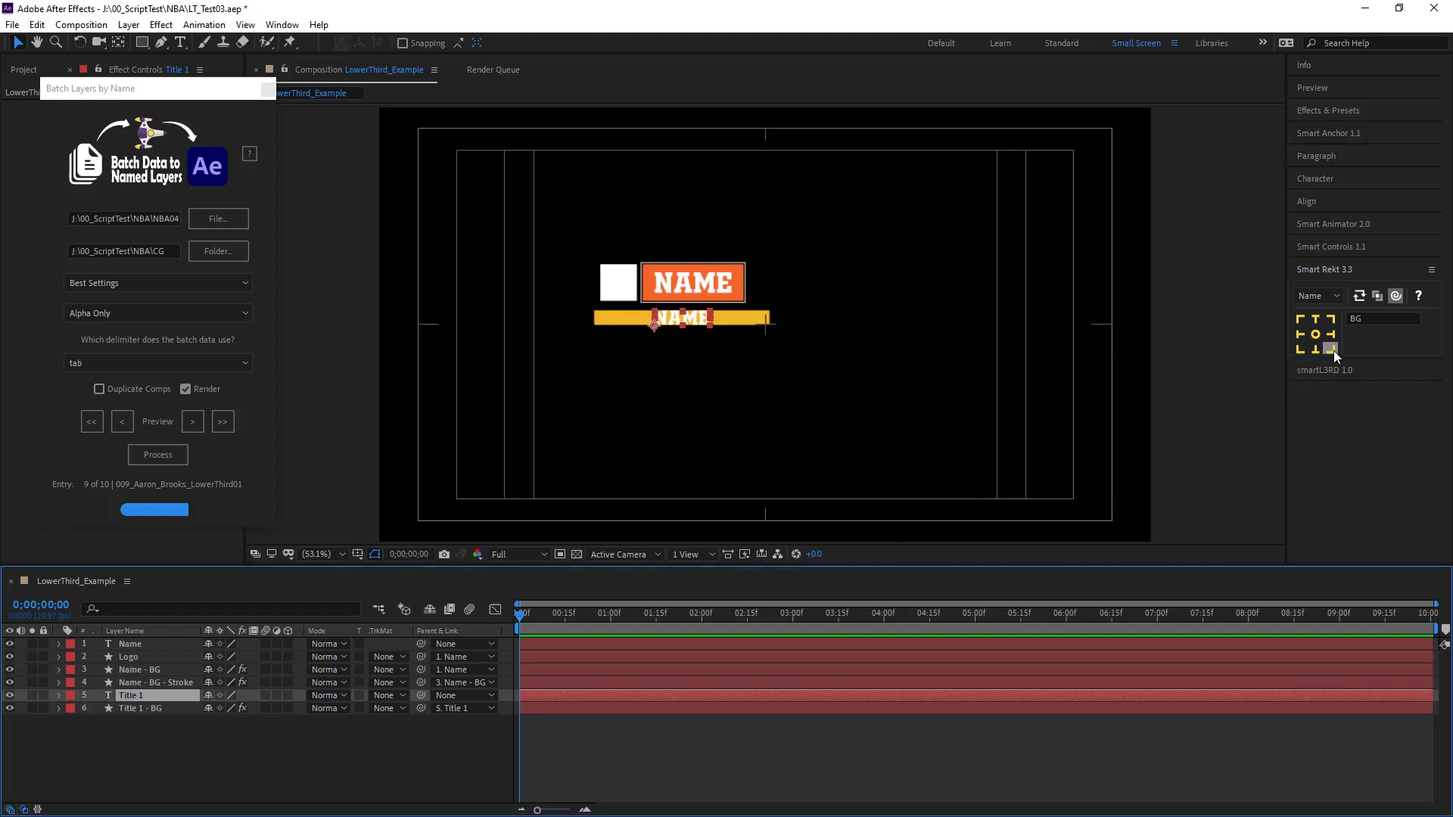
{"action": "left_click", "coordinate": [1366, 319]}
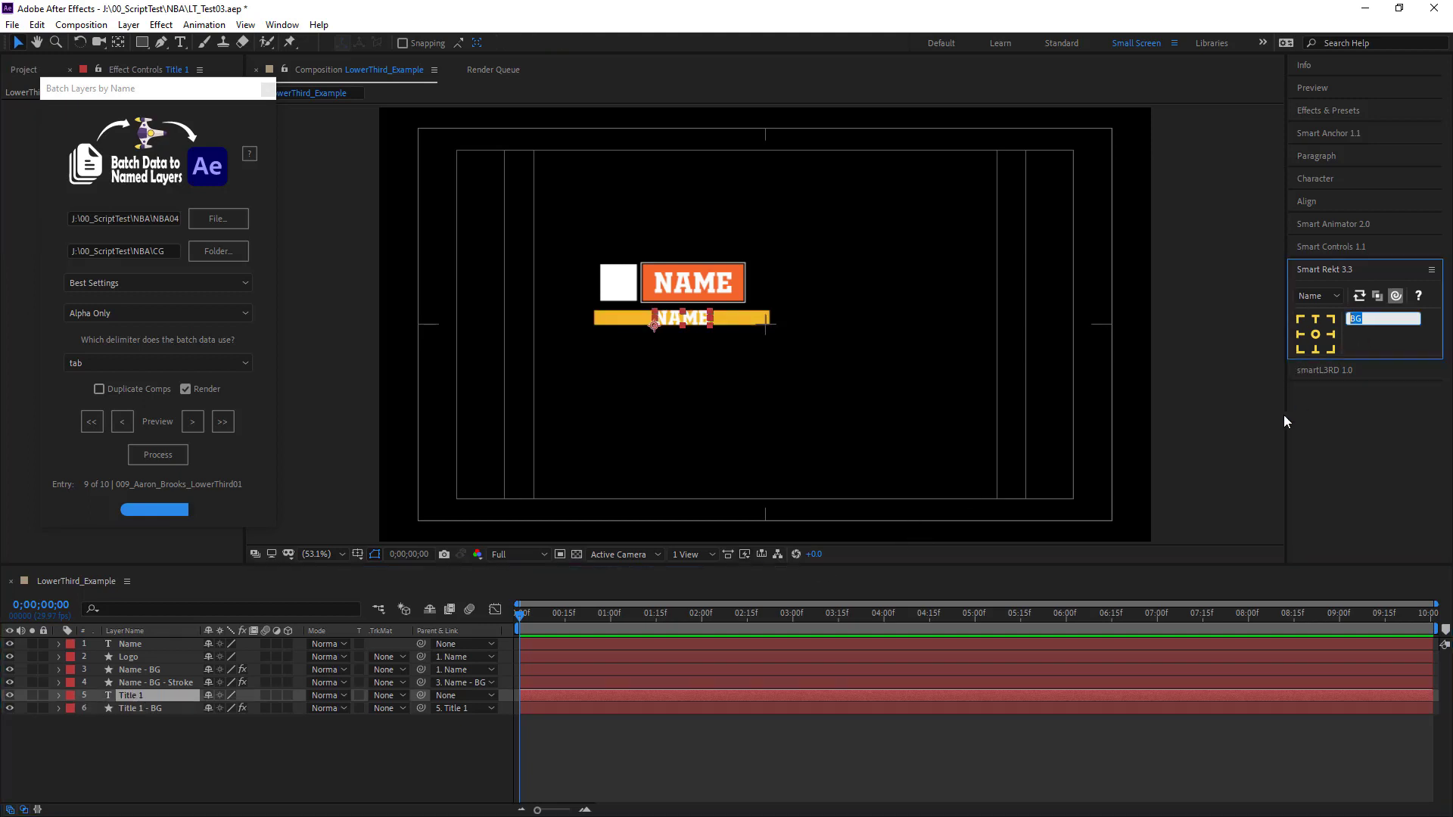
{"action": "type", "text": "Matte"}
{"action": "left_click", "coordinate": [1324, 296]}
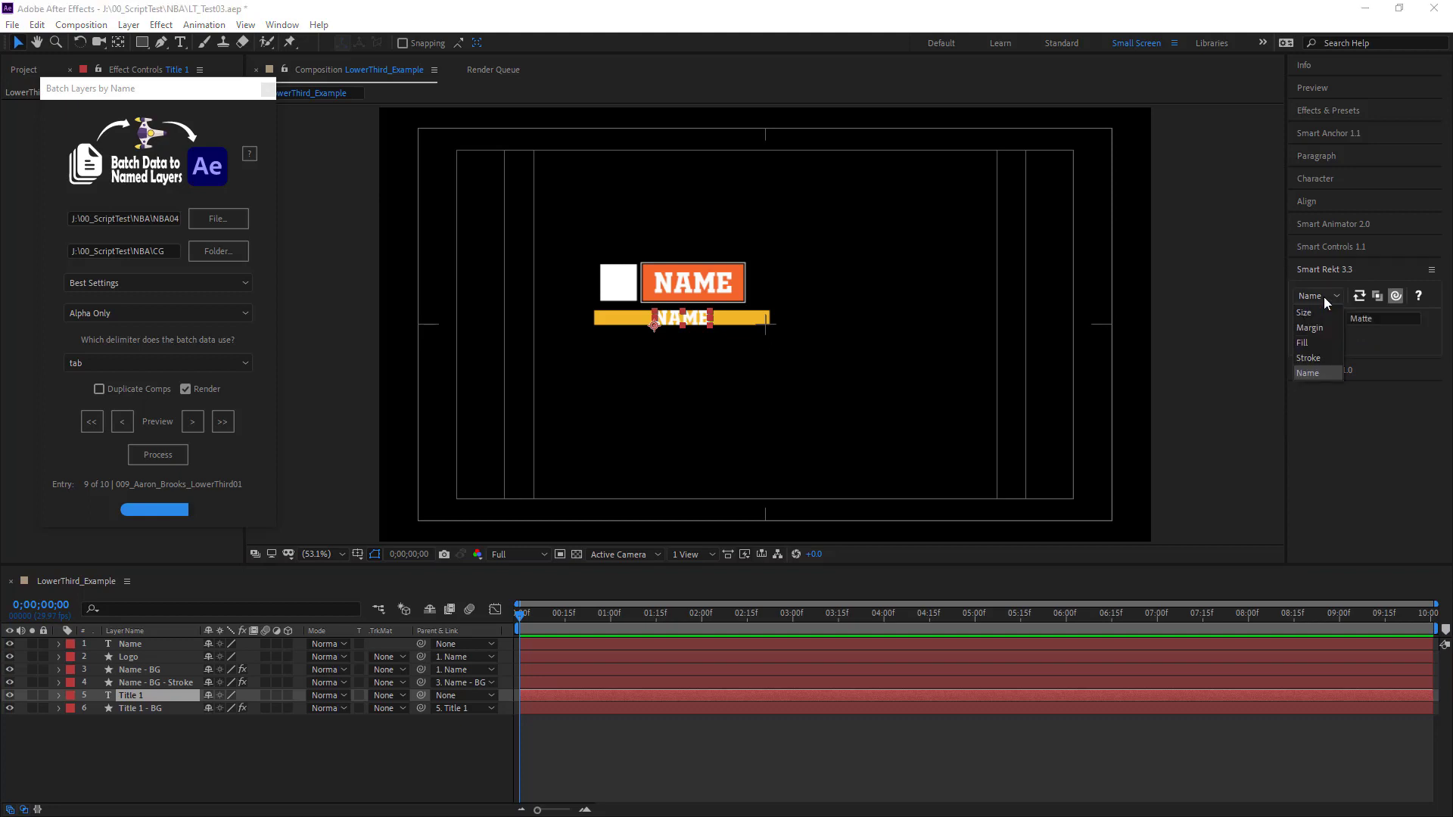
{"action": "left_click", "coordinate": [1311, 347]}
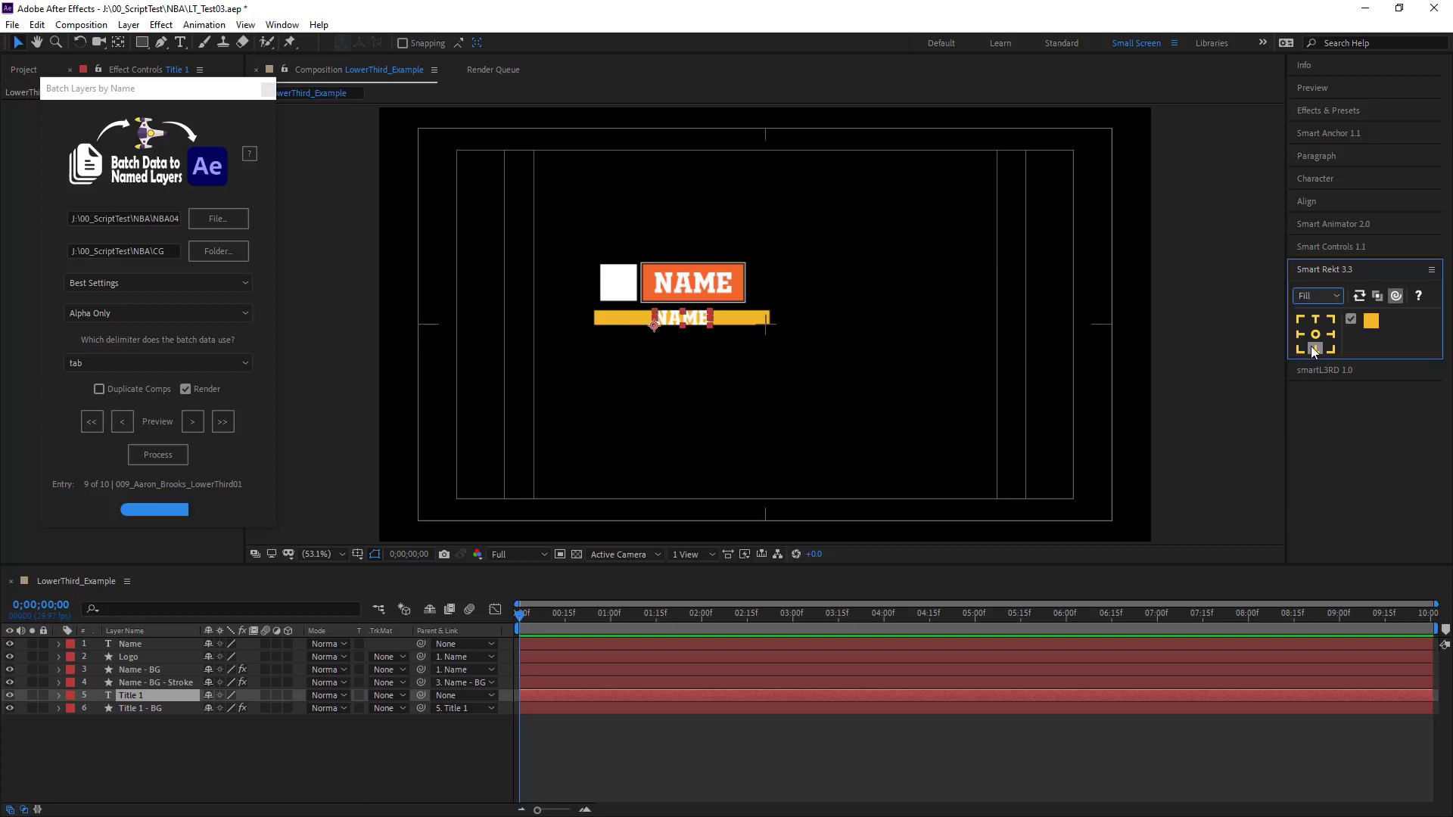
Set the left and right Smart Rekt margins to 20 and generate a centre-anchored matte rectangle for Title 1.
{"action": "left_click", "coordinate": [1315, 300]}
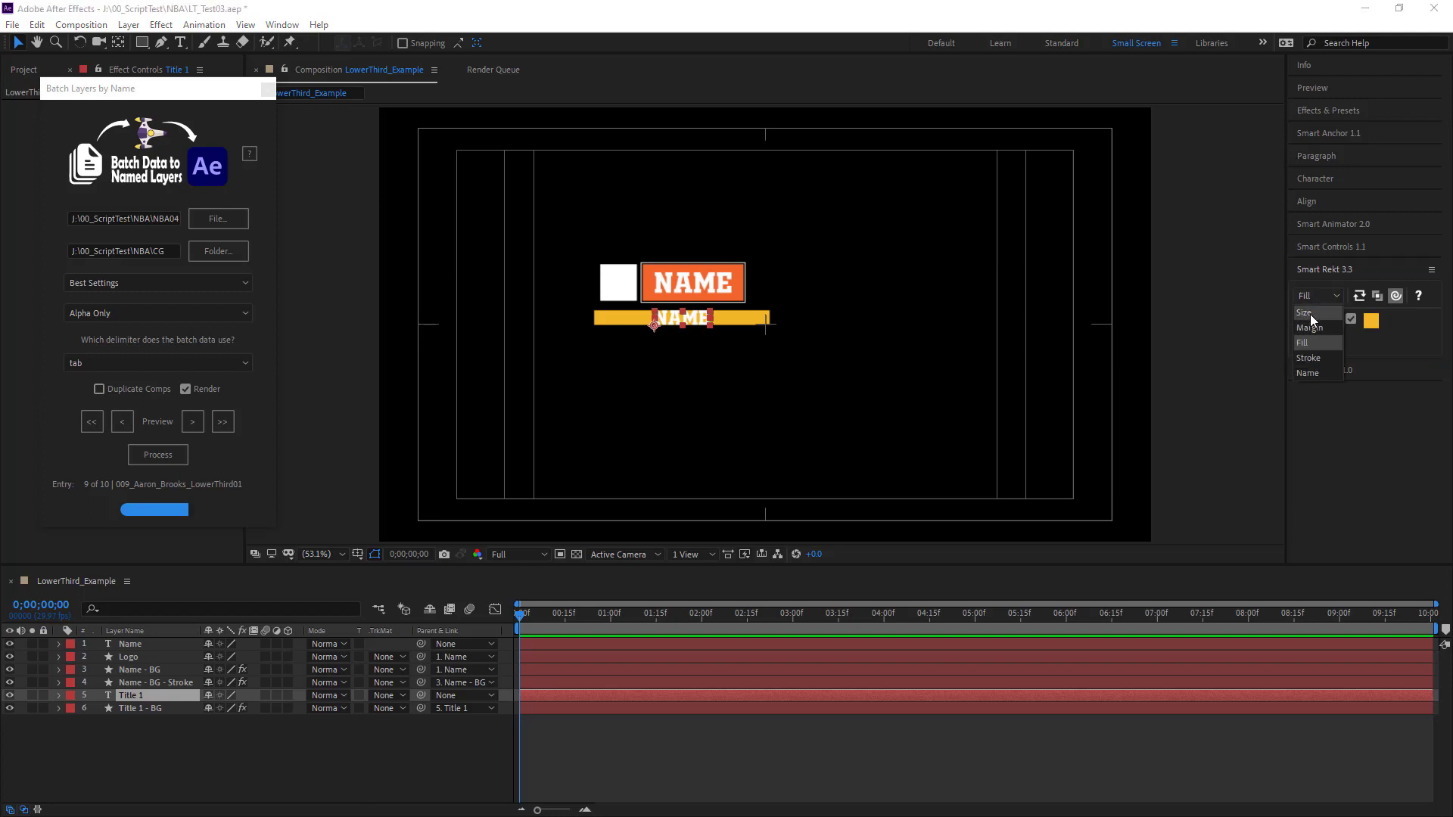
{"action": "left_click", "coordinate": [1310, 326]}
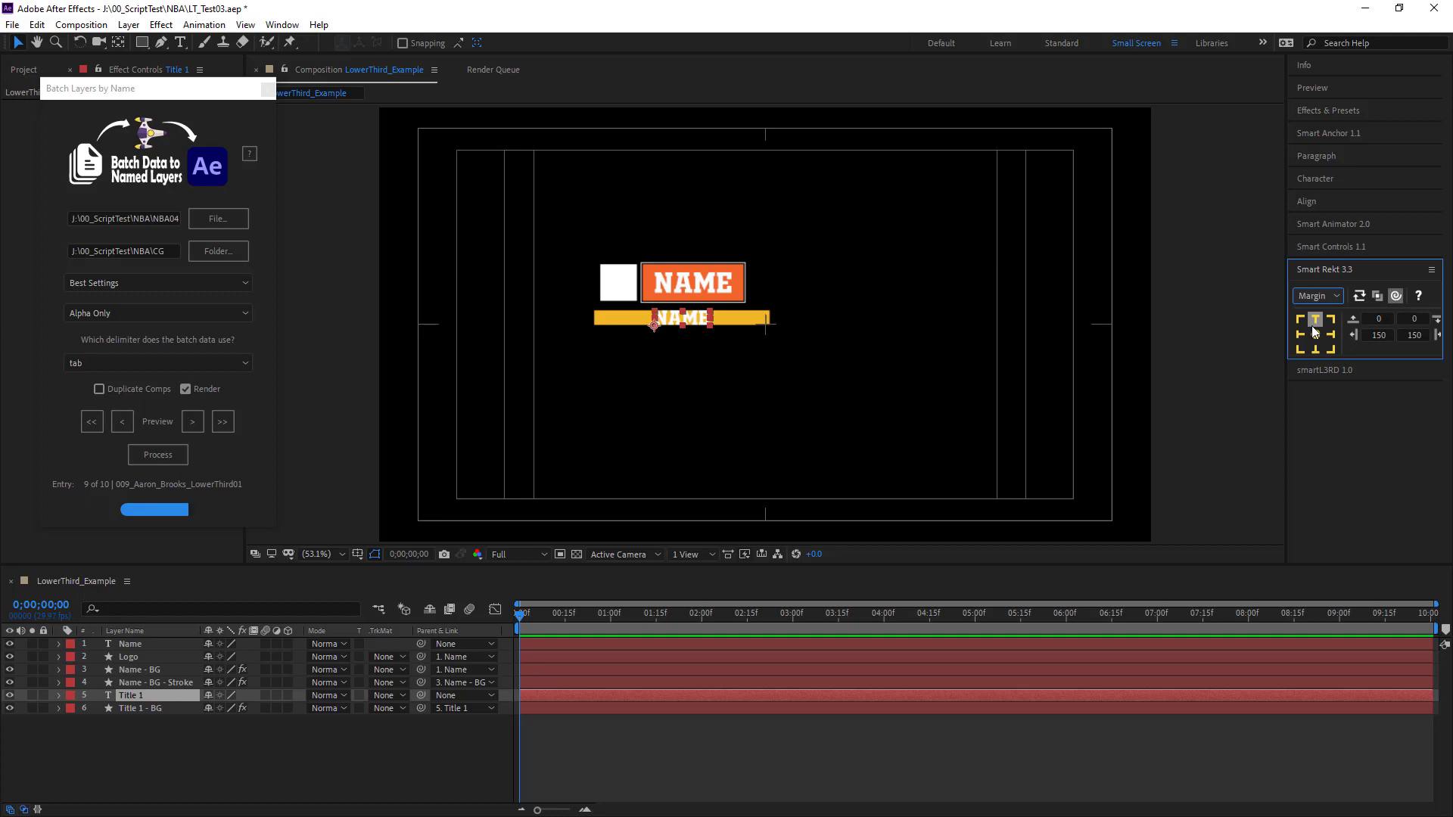
{"action": "left_click", "coordinate": [1379, 335]}
{"action": "type", "text": "0"}
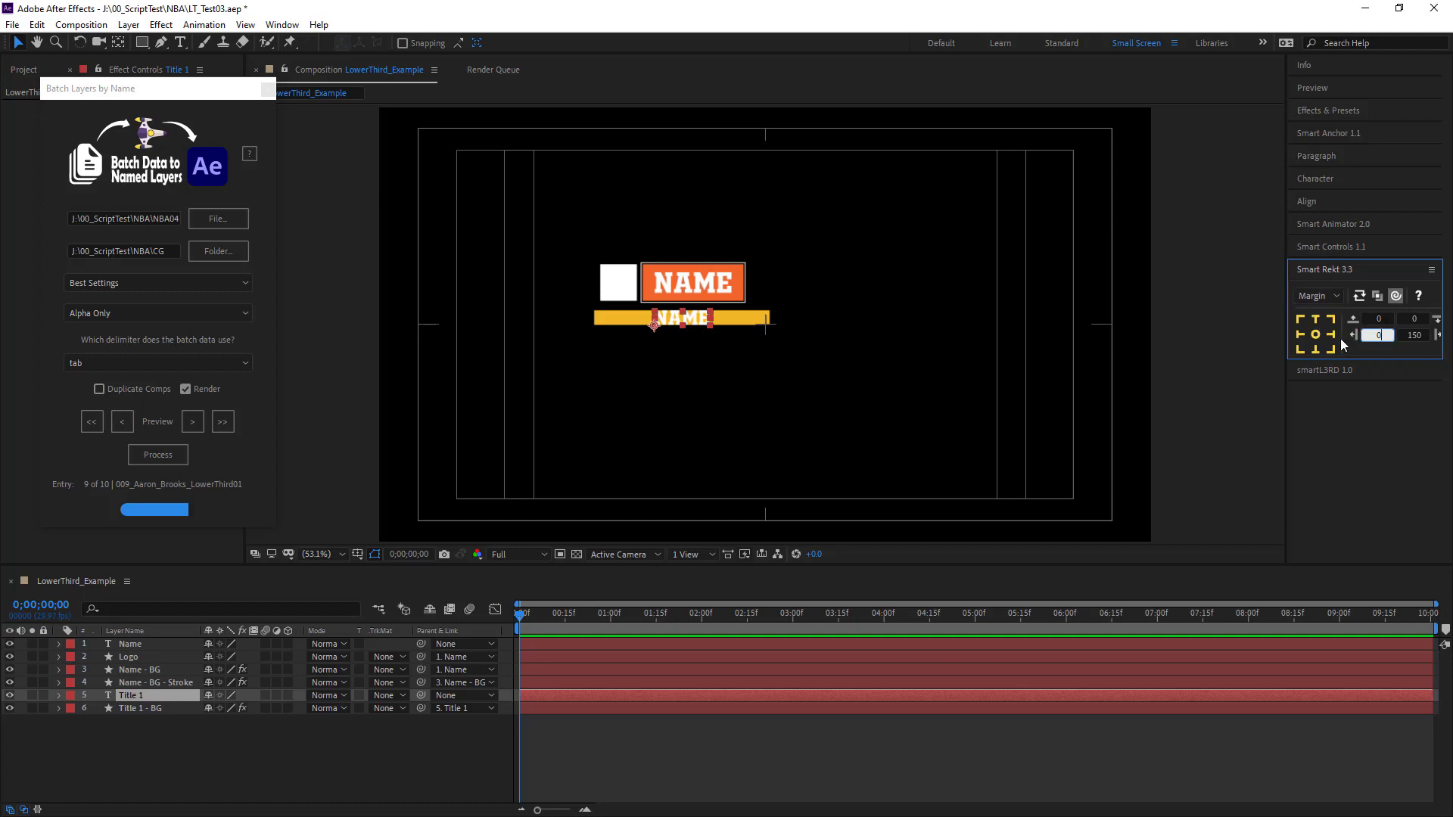
{"action": "key", "text": "Tab"}
{"action": "left_click", "coordinate": [1377, 336]}
{"action": "type", "text": "20"}
{"action": "key", "text": "Tab"}
{"action": "type", "text": "20"}
{"action": "key", "text": "Tab"}
{"action": "left_click", "coordinate": [1314, 336]}
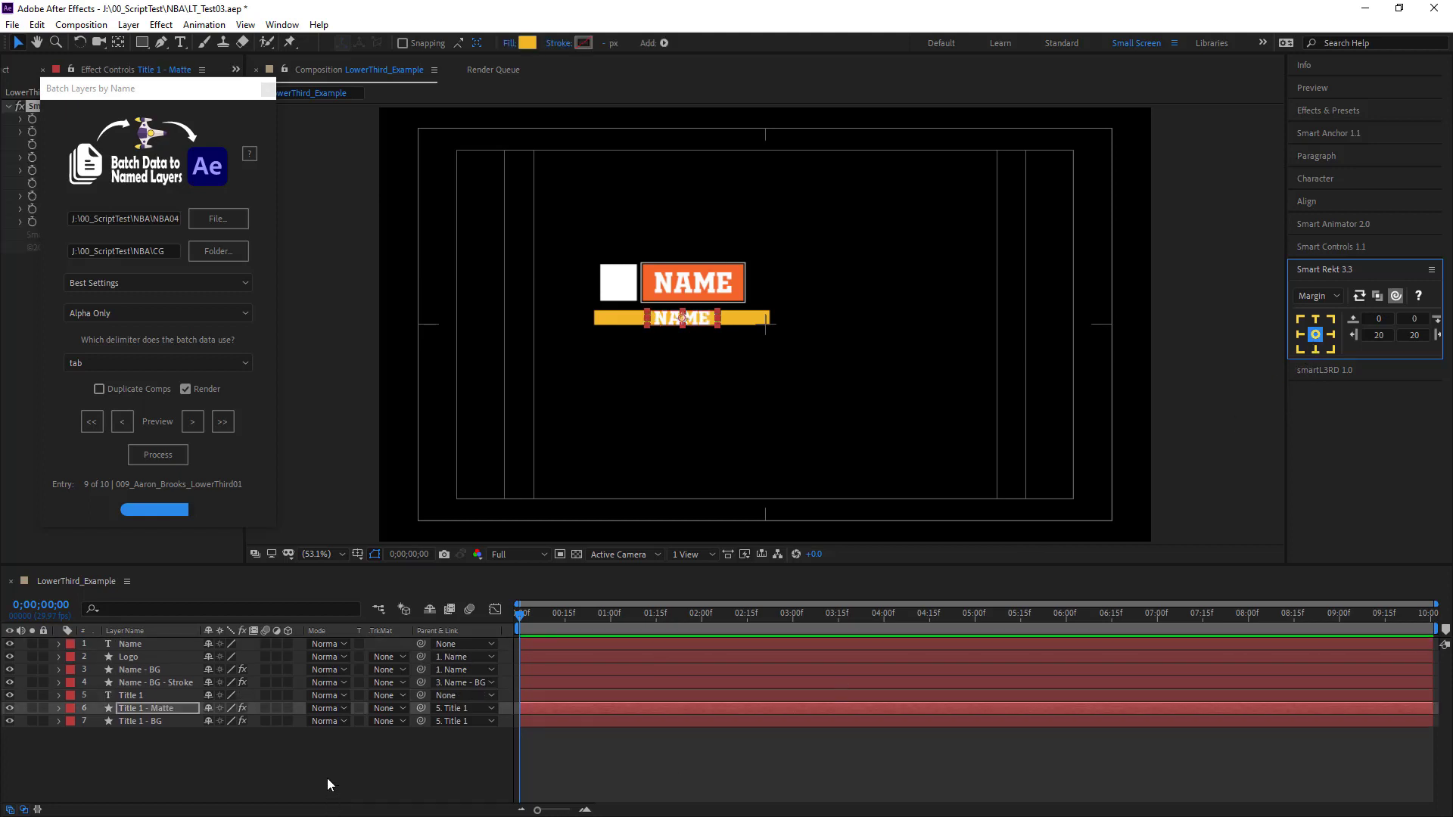
Set the track matte of Title 1 - BG to Alpha Inverted Matte "Title 1 - Matte".
{"action": "left_click", "coordinate": [162, 721]}
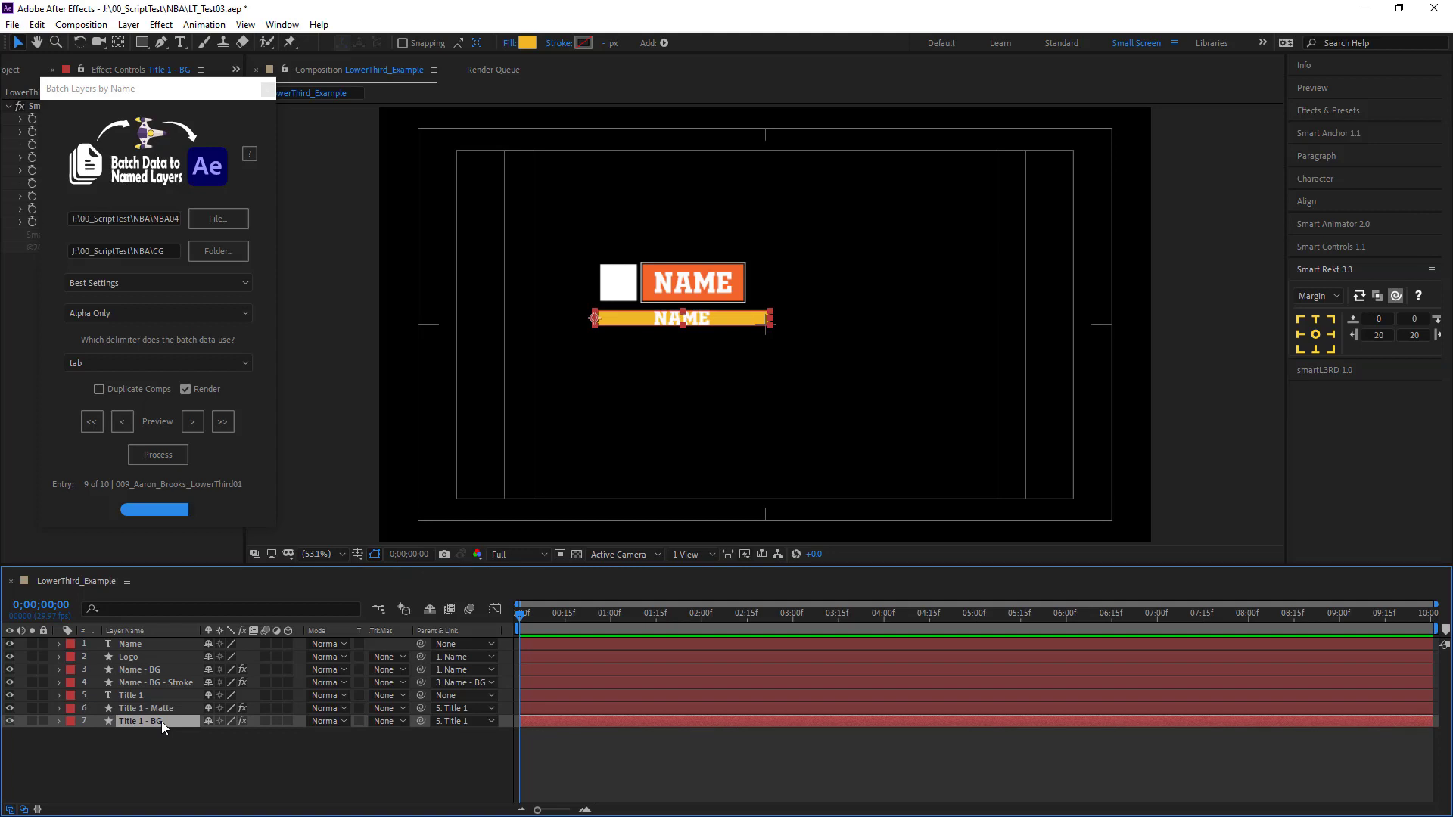
{"action": "left_click", "coordinate": [401, 721]}
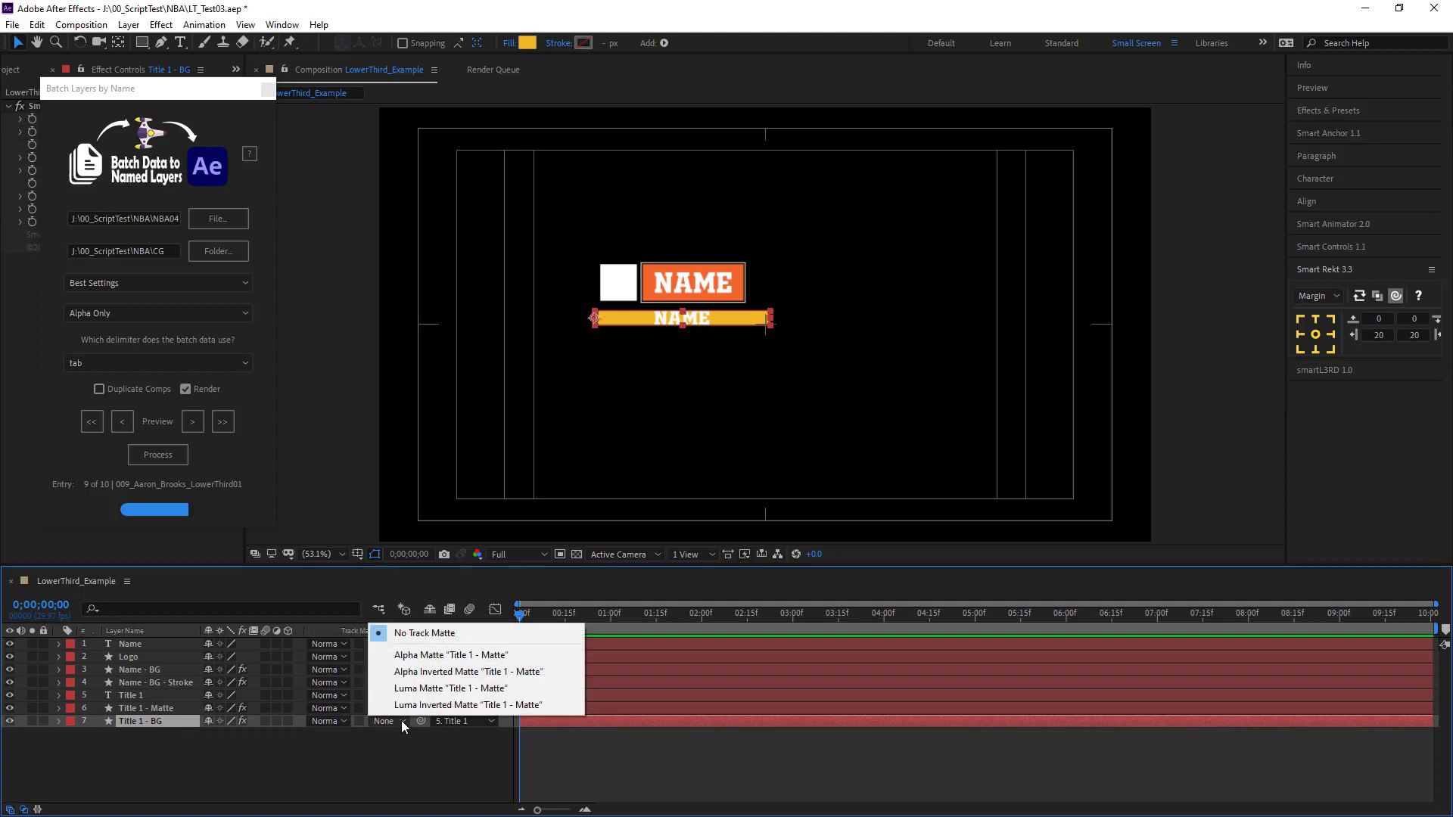
{"action": "left_click", "coordinate": [422, 673]}
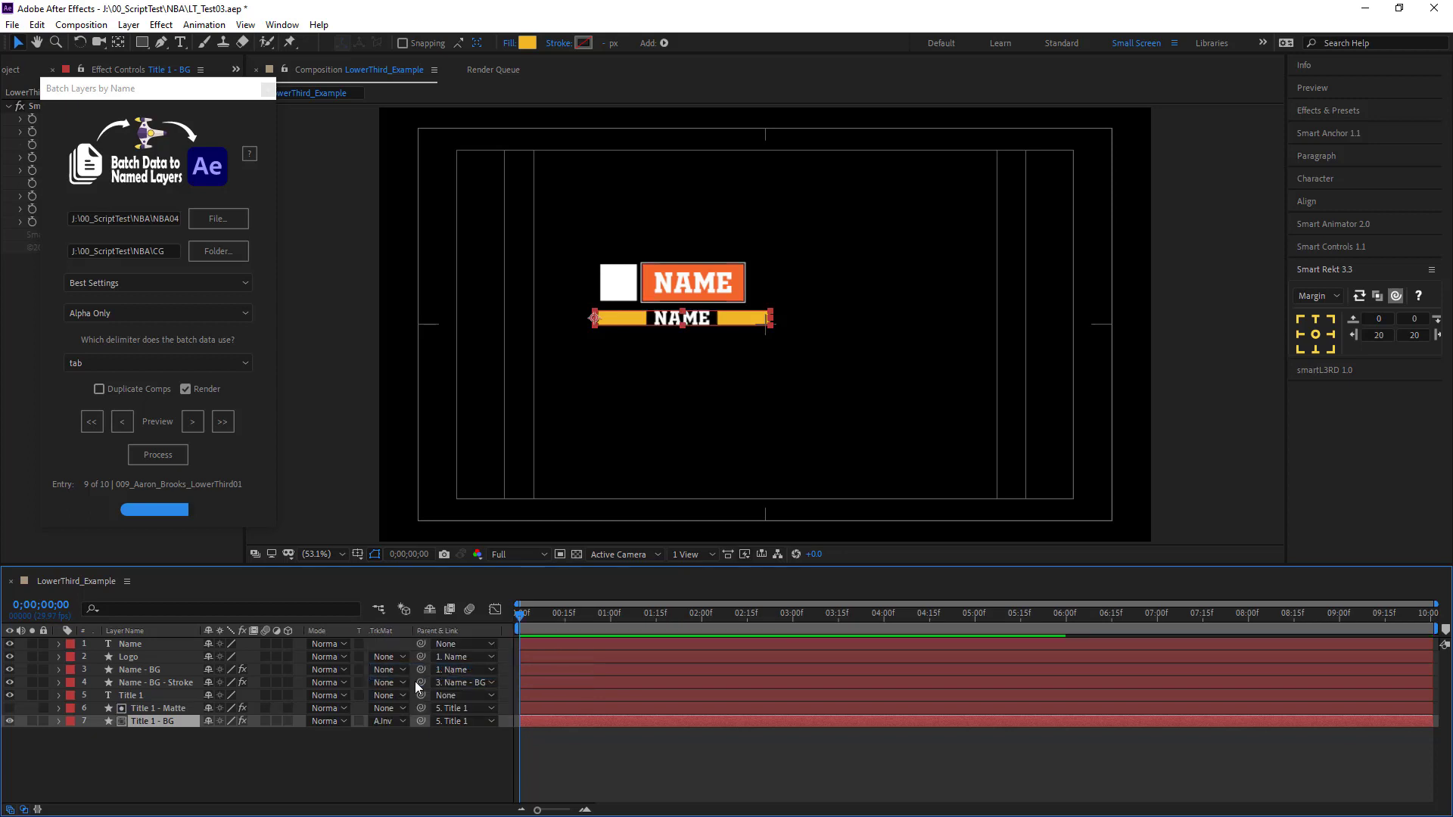
{"action": "left_click", "coordinate": [352, 765]}
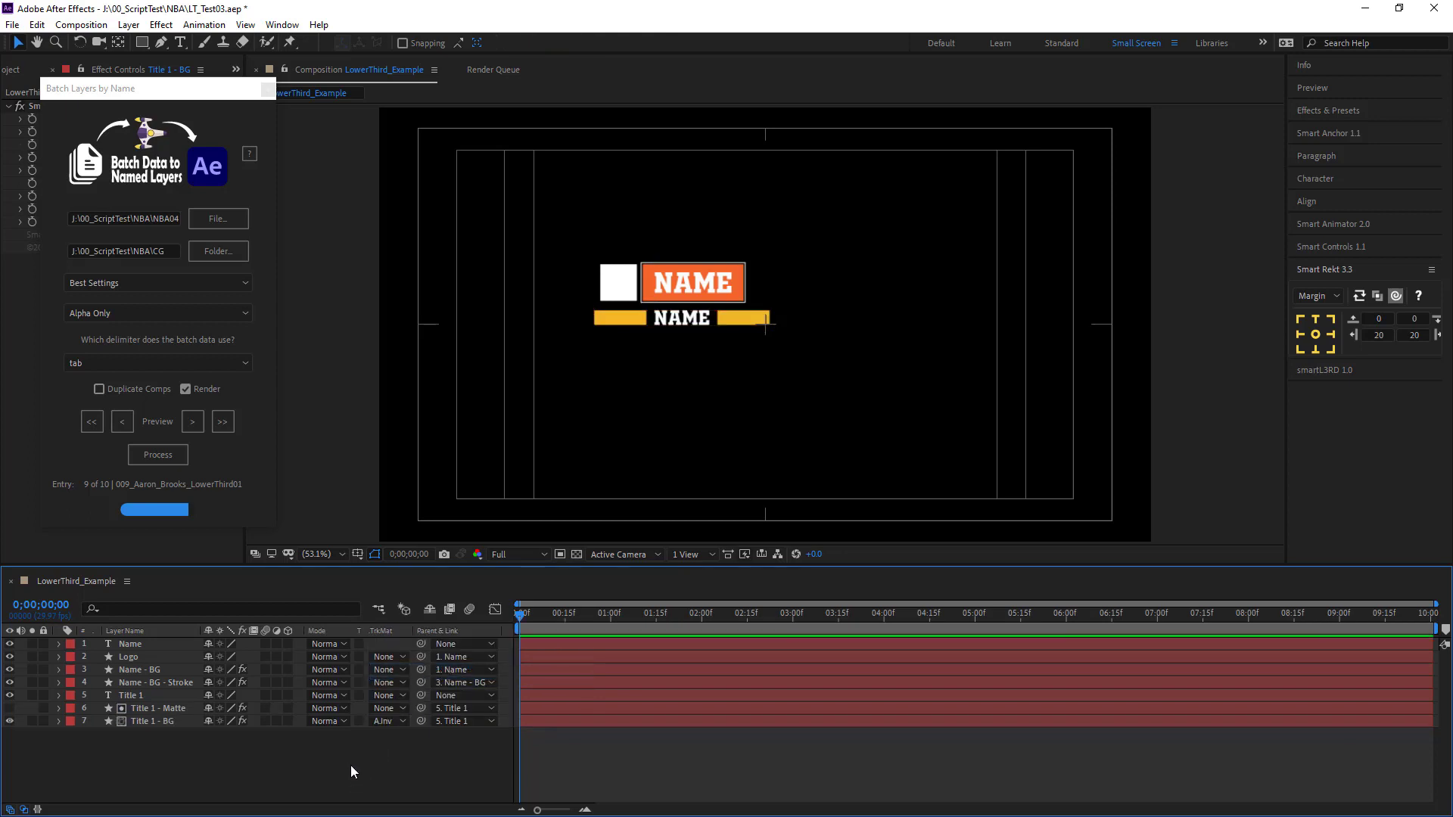
Reveal the Size expression of the smartREKT path in Title 1 - BG and enlarge its expression field.
{"action": "left_click", "coordinate": [148, 722]}
{"action": "left_click", "coordinate": [59, 722]}
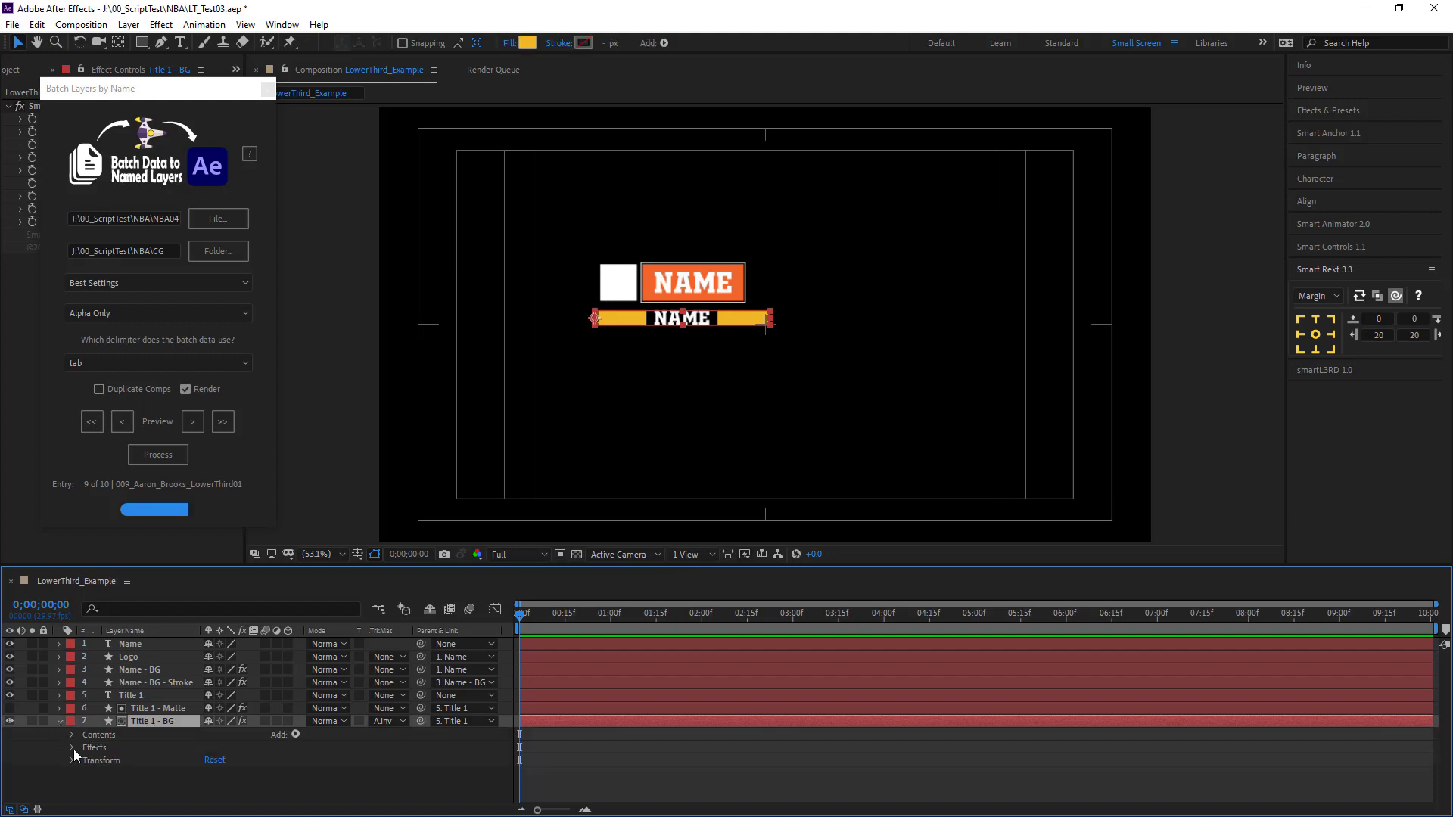
{"action": "left_click", "coordinate": [72, 735]}
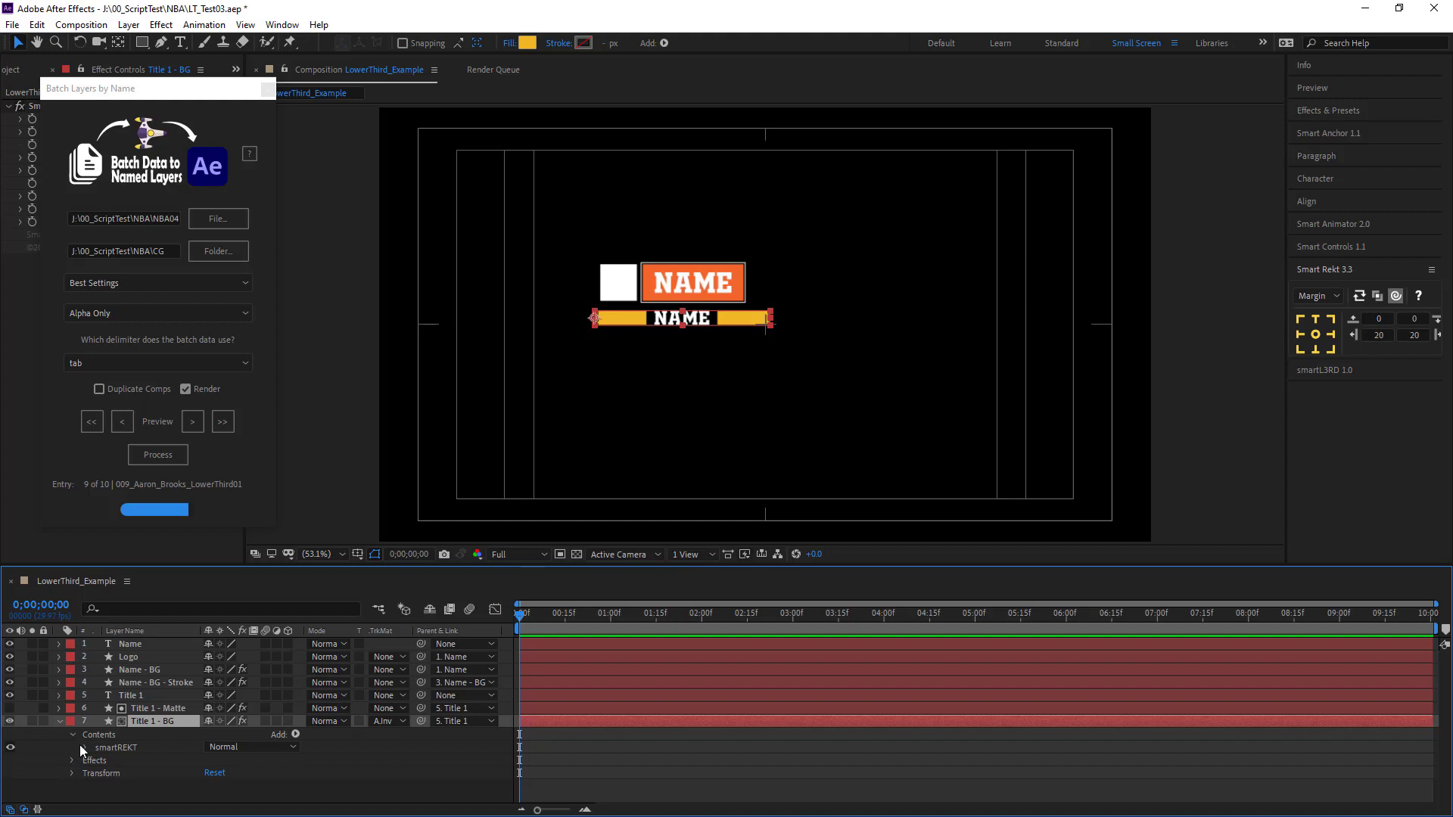
{"action": "left_click", "coordinate": [85, 747]}
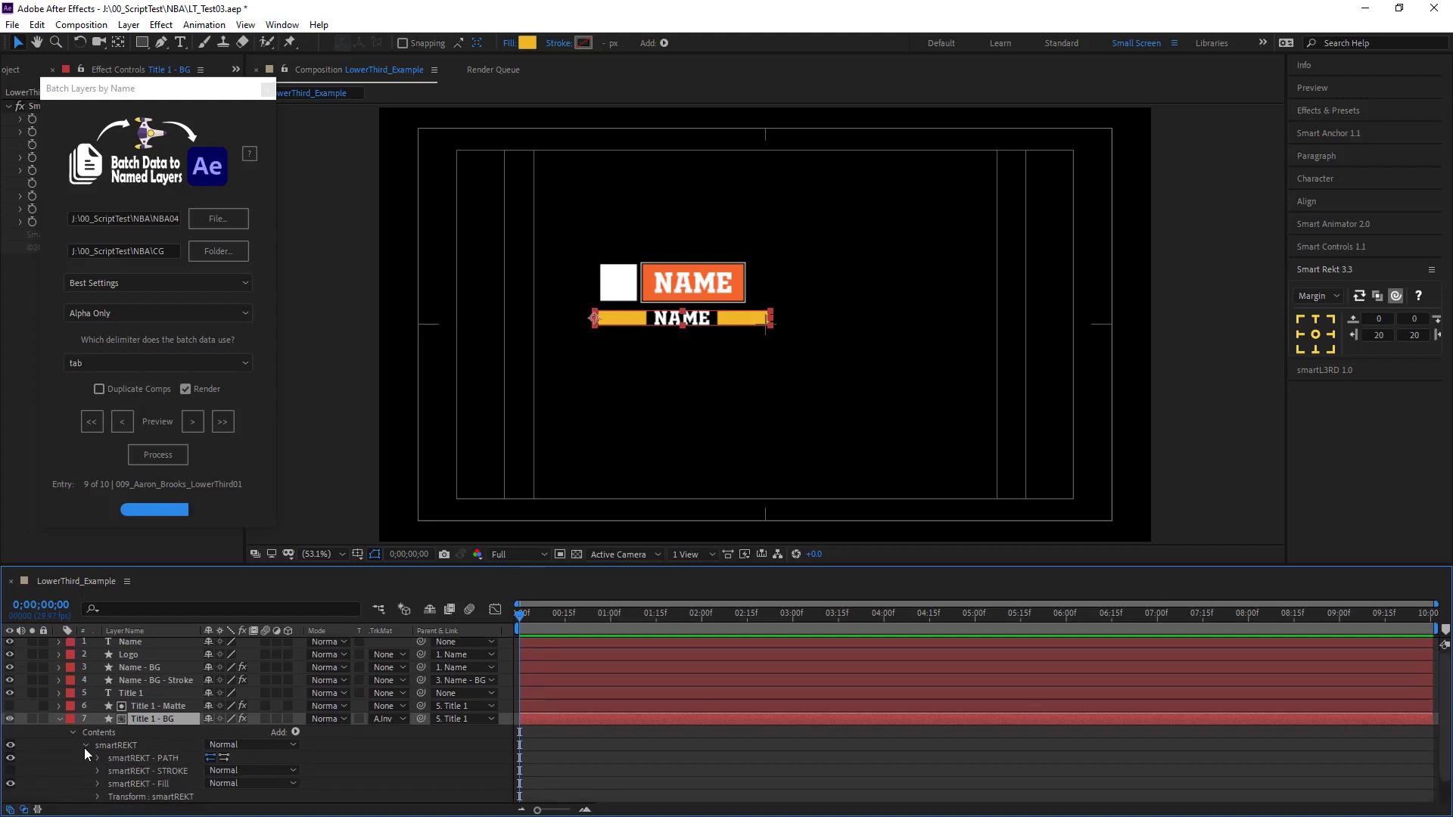
{"action": "left_click", "coordinate": [97, 758]}
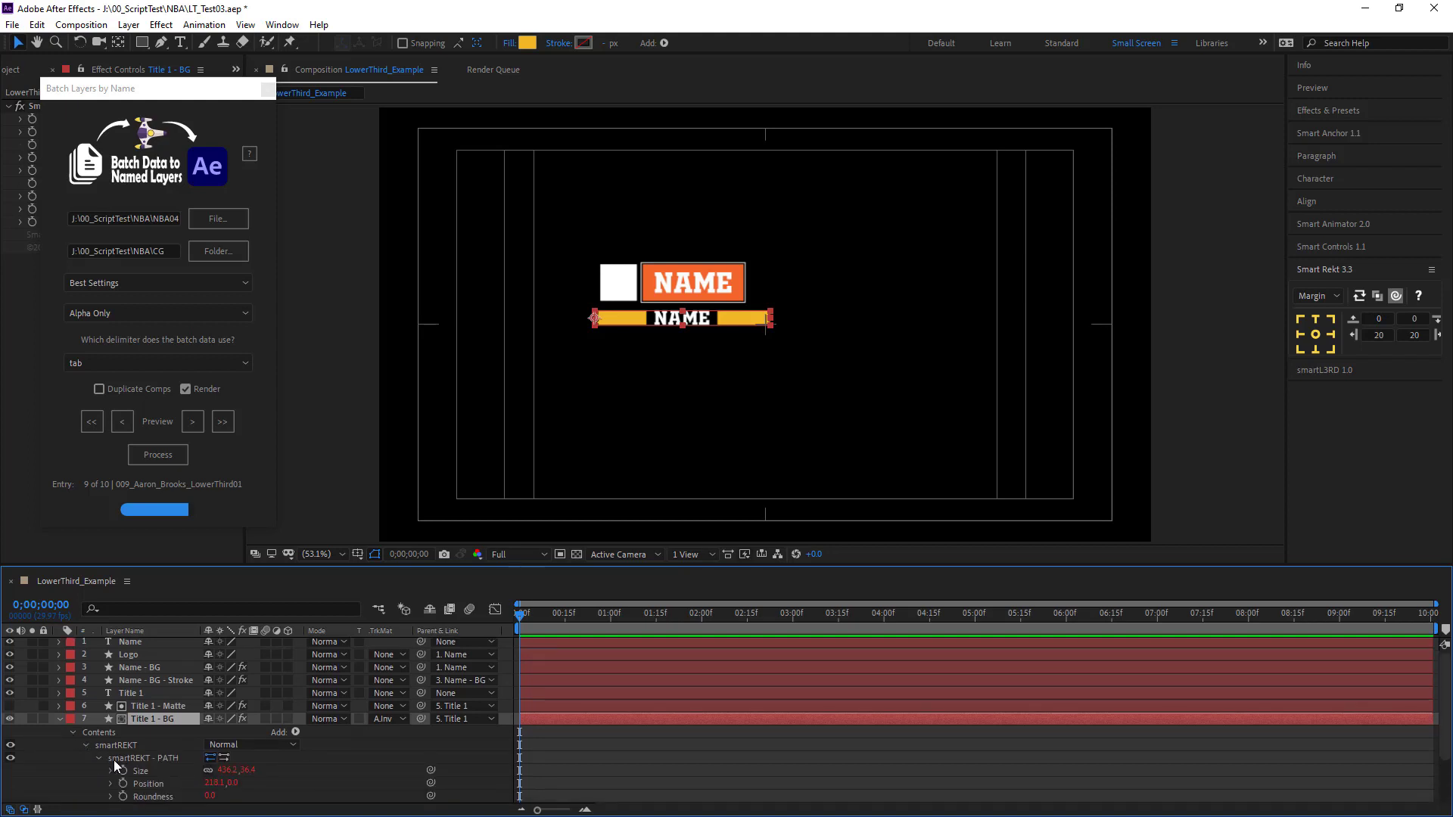
{"action": "scroll", "coordinate": [250, 756], "scroll_direction": "down", "scroll_amount": 3}
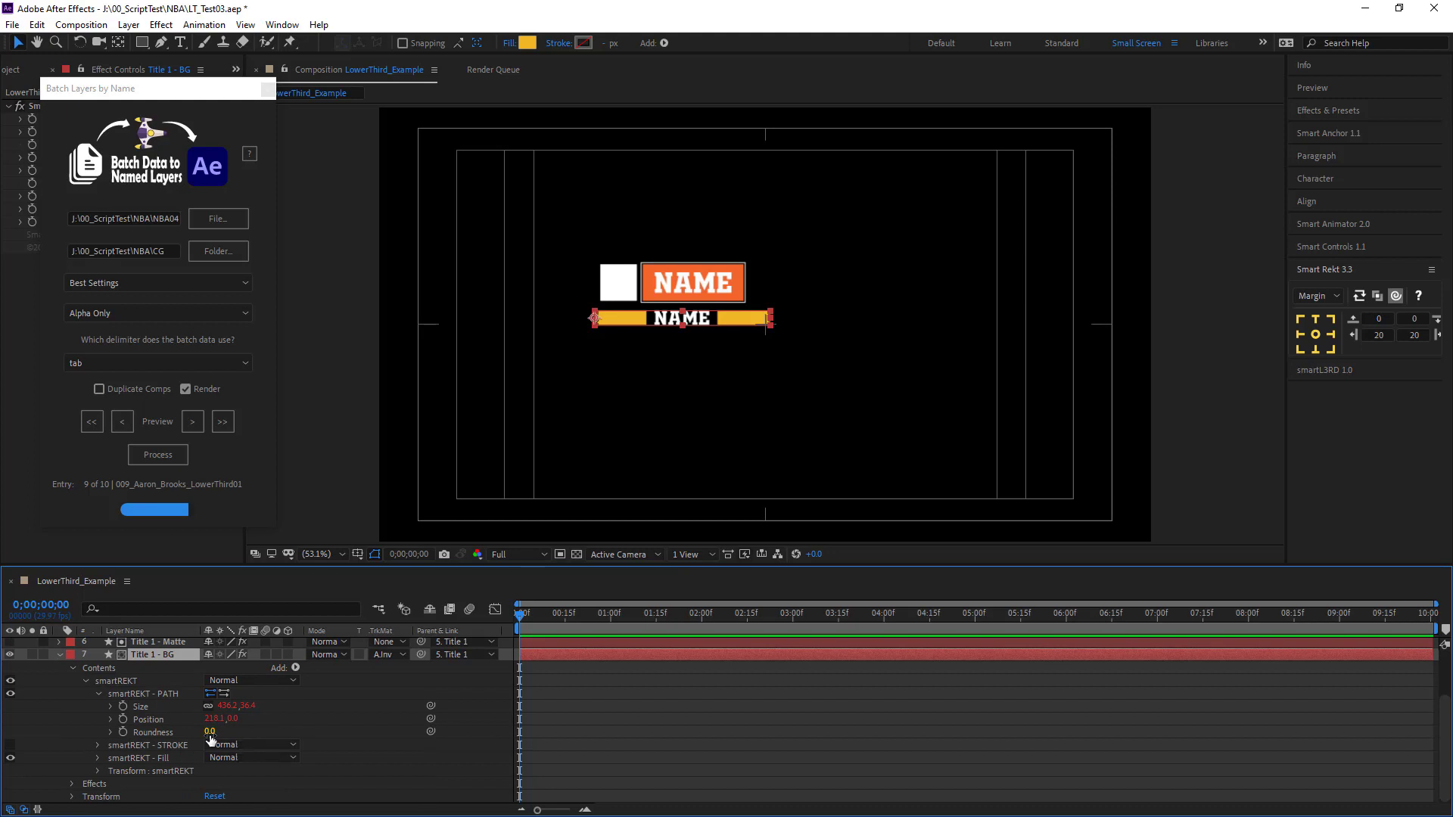
{"action": "left_click", "coordinate": [110, 707]}
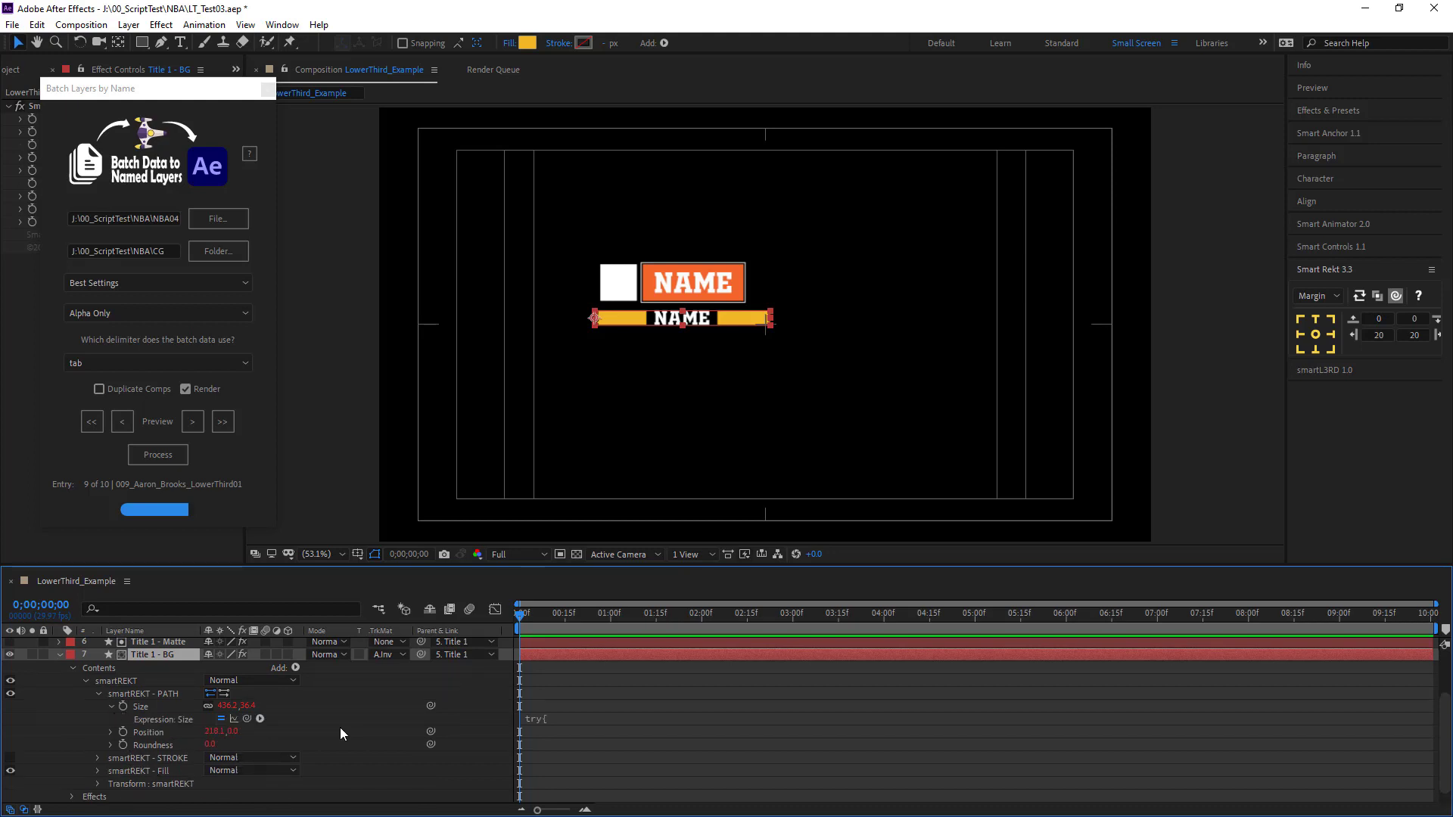
{"action": "left_click_drag", "start_coordinate": [570, 725], "coordinate": [579, 807]}
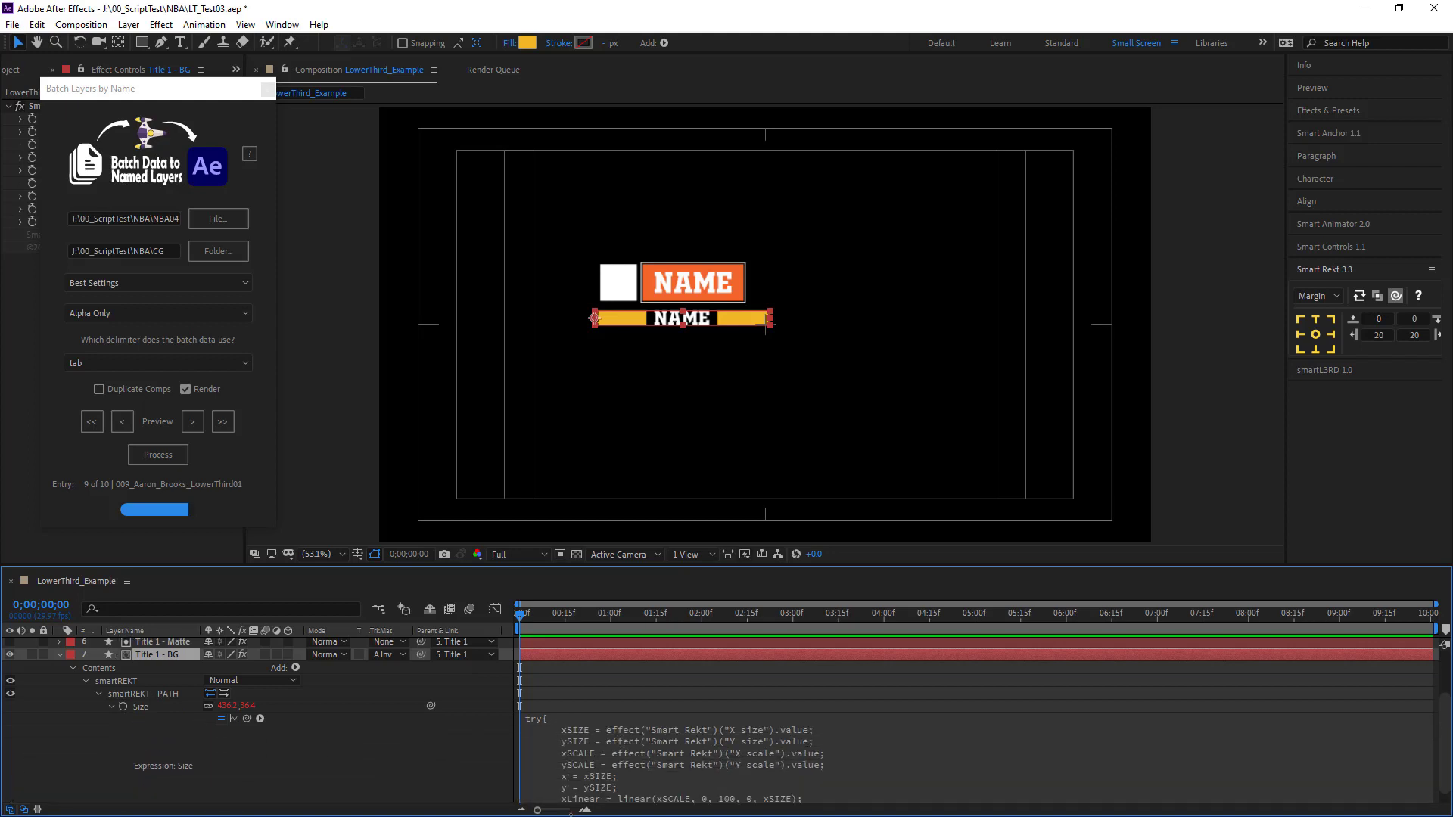
{"action": "scroll", "coordinate": [583, 738], "scroll_direction": "down", "scroll_amount": 3}
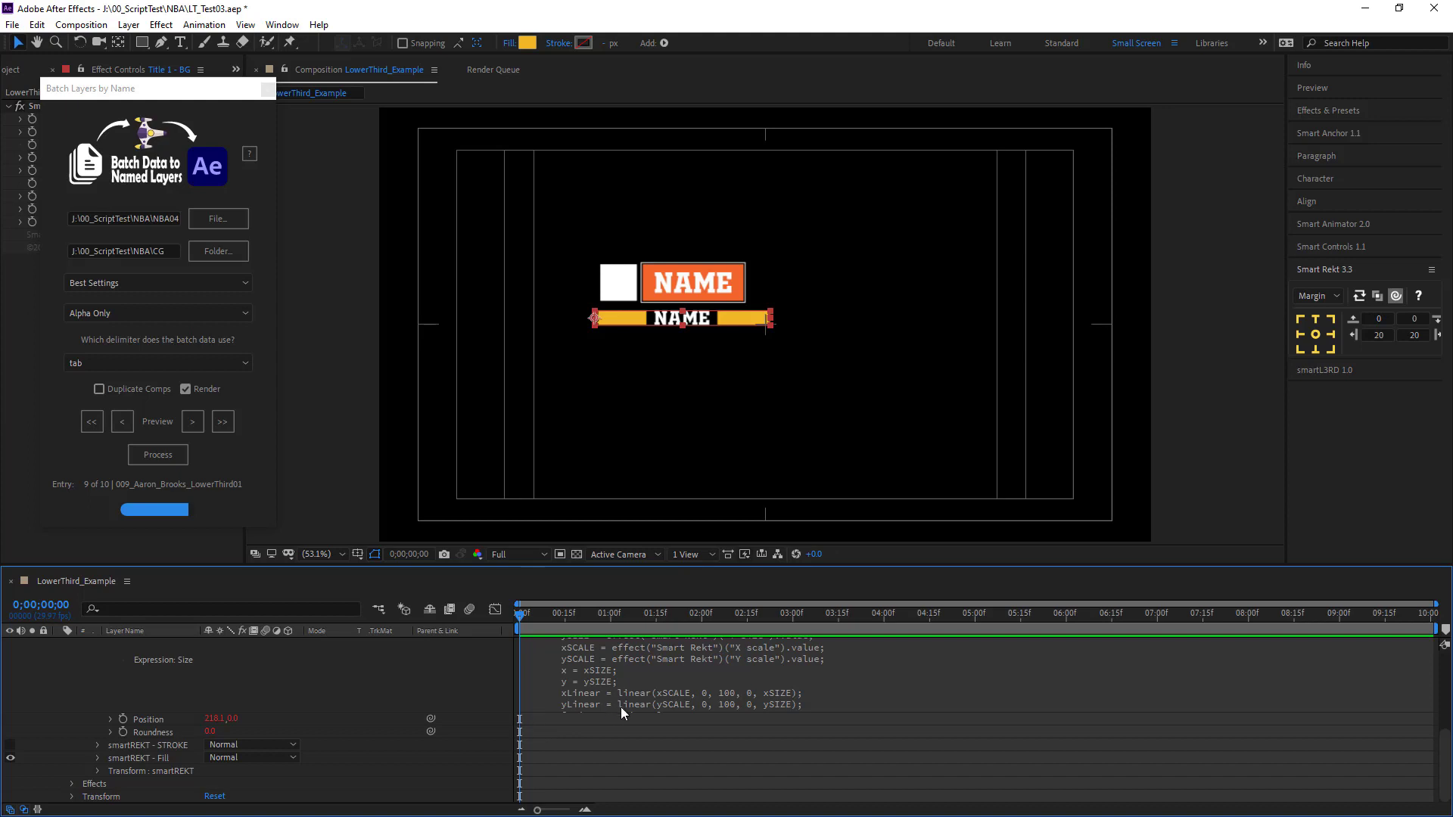
Subtract 30 from ySIZE in the yLinear line of the Size expression.
{"action": "left_click", "coordinate": [789, 703]}
{"action": "left_click", "coordinate": [806, 703]}
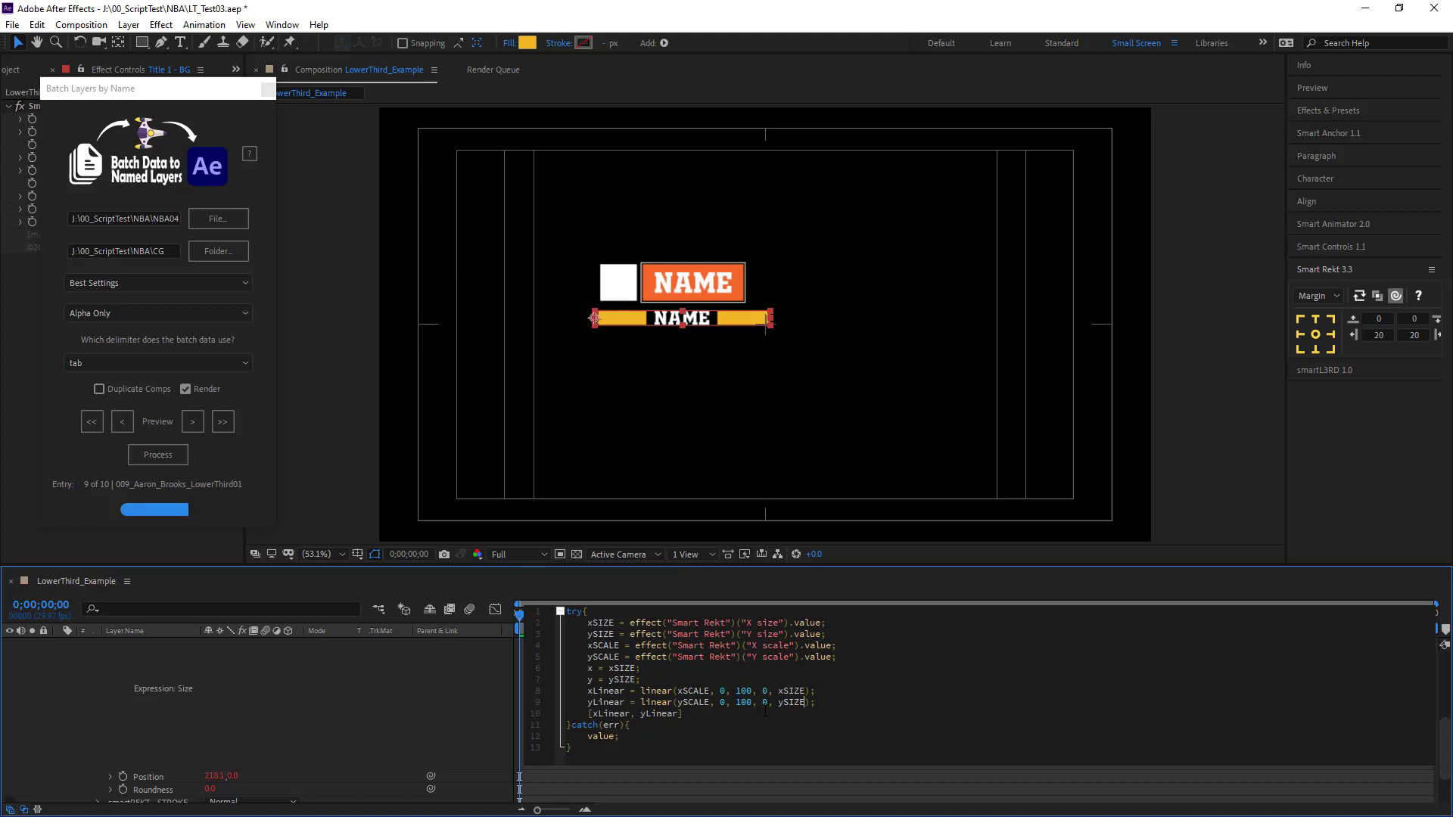
{"action": "type", "text": "-"}
{"action": "type", "text": "30"}
{"action": "left_click", "coordinate": [499, 707]}
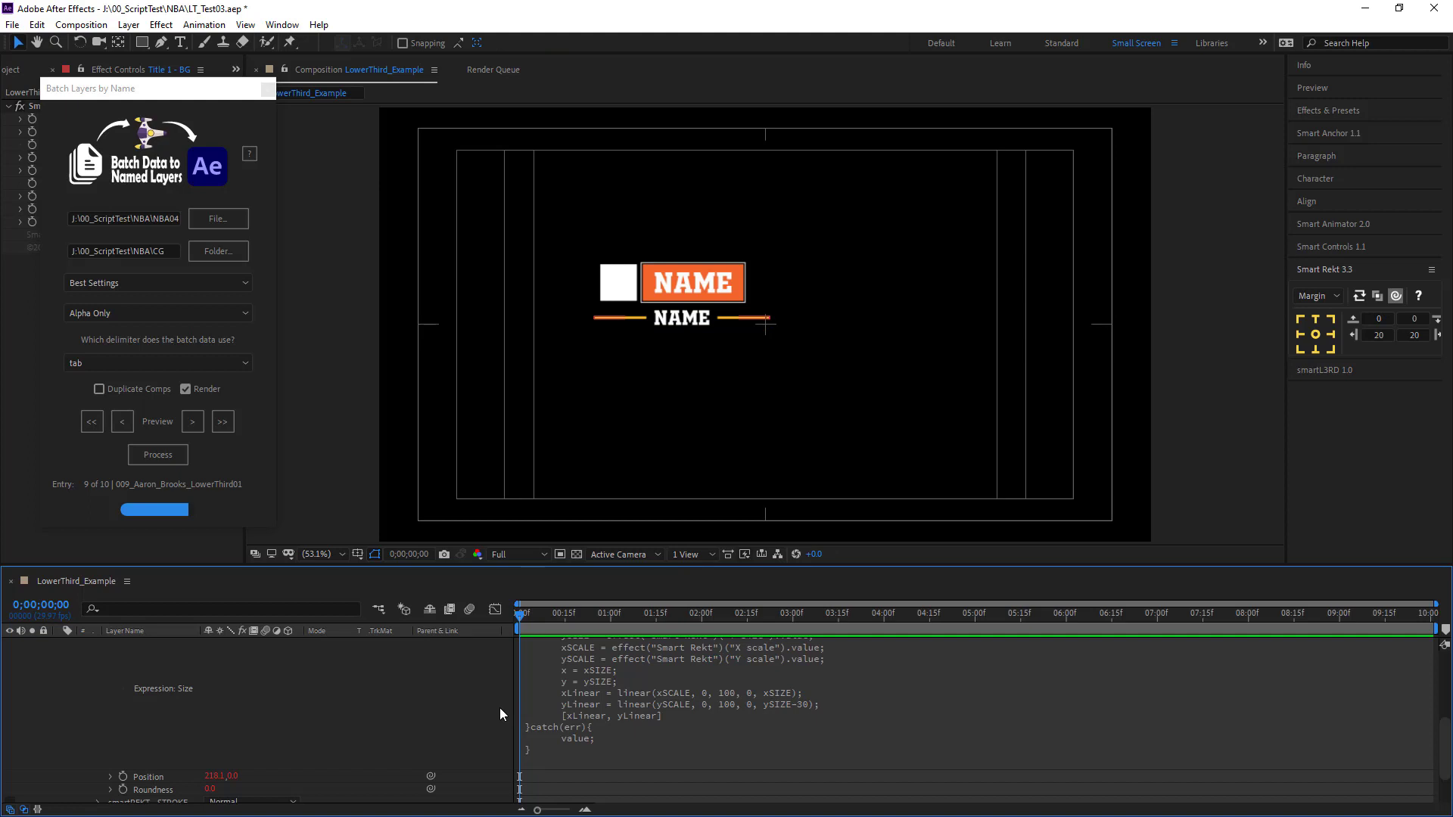
Change the amount subtracted from ySIZE in the yLinear line to 25 and collapse the Title 1 - BG layer.
{"action": "left_click", "coordinate": [808, 703]}
{"action": "left_click", "coordinate": [811, 702]}
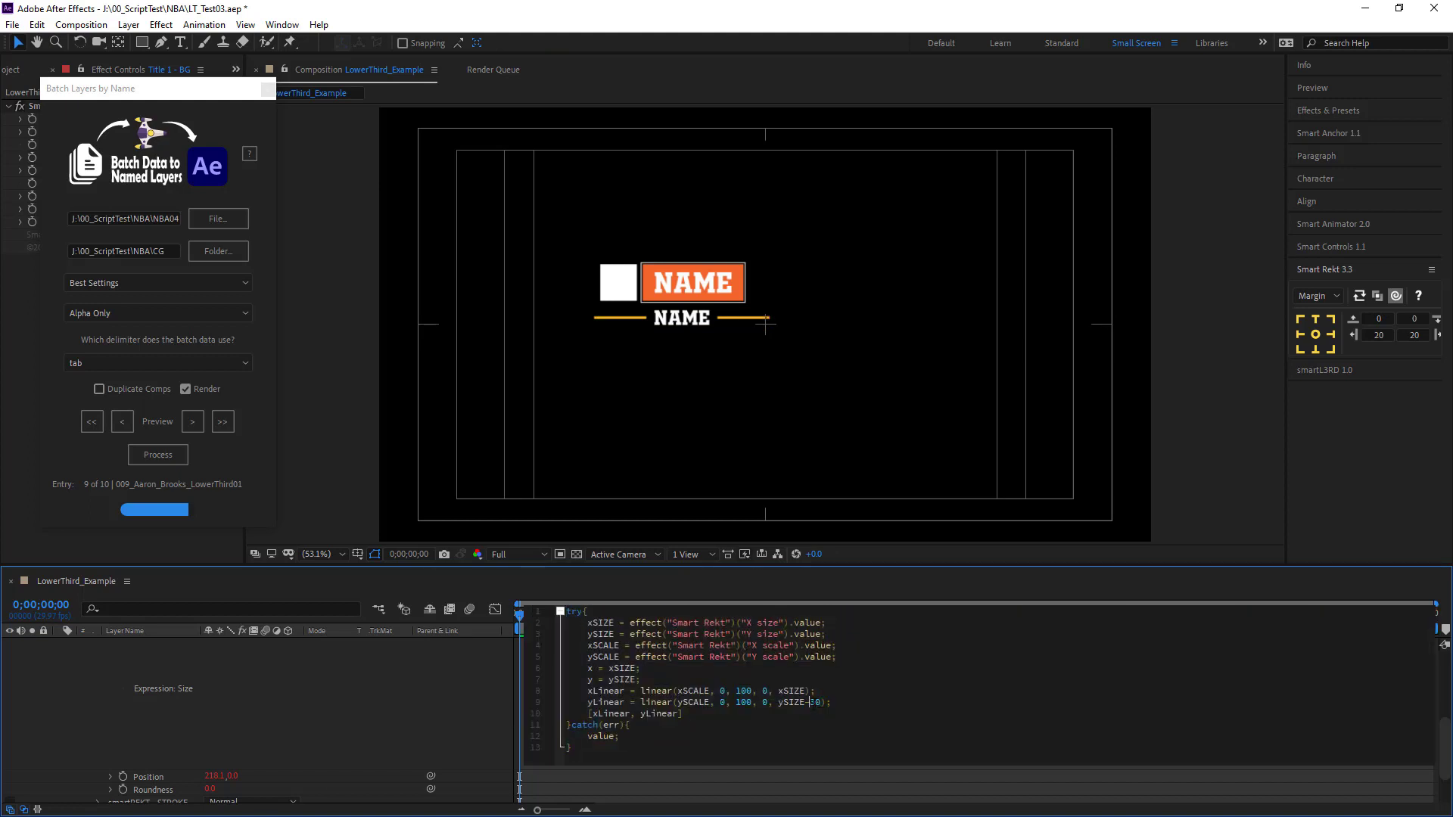
{"action": "left_click_drag", "start_coordinate": [811, 702], "coordinate": [821, 703]}
{"action": "type", "text": "25"}
{"action": "left_click", "coordinate": [460, 711]}
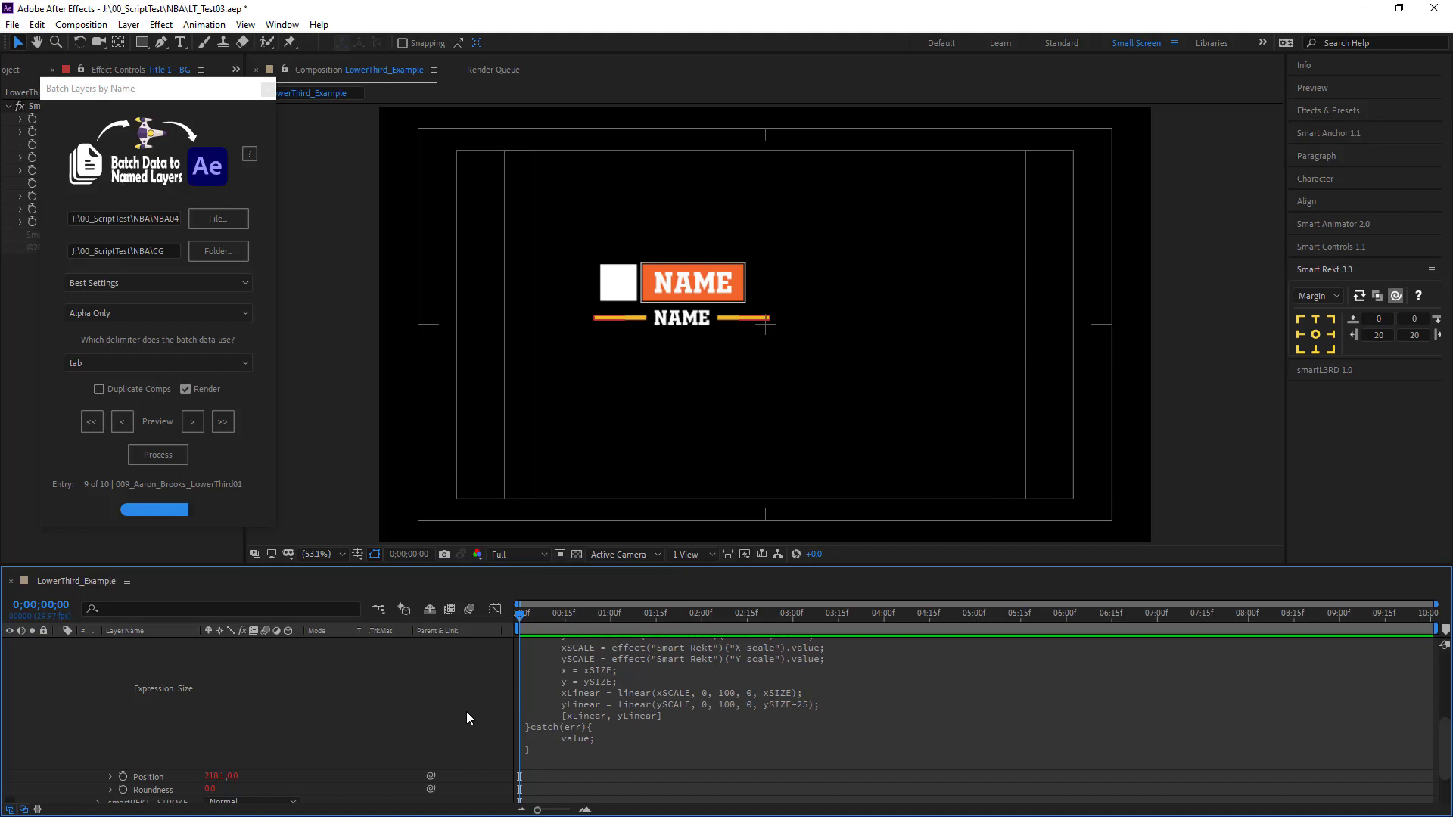
{"action": "scroll", "coordinate": [304, 711], "scroll_direction": "up", "scroll_amount": 5}
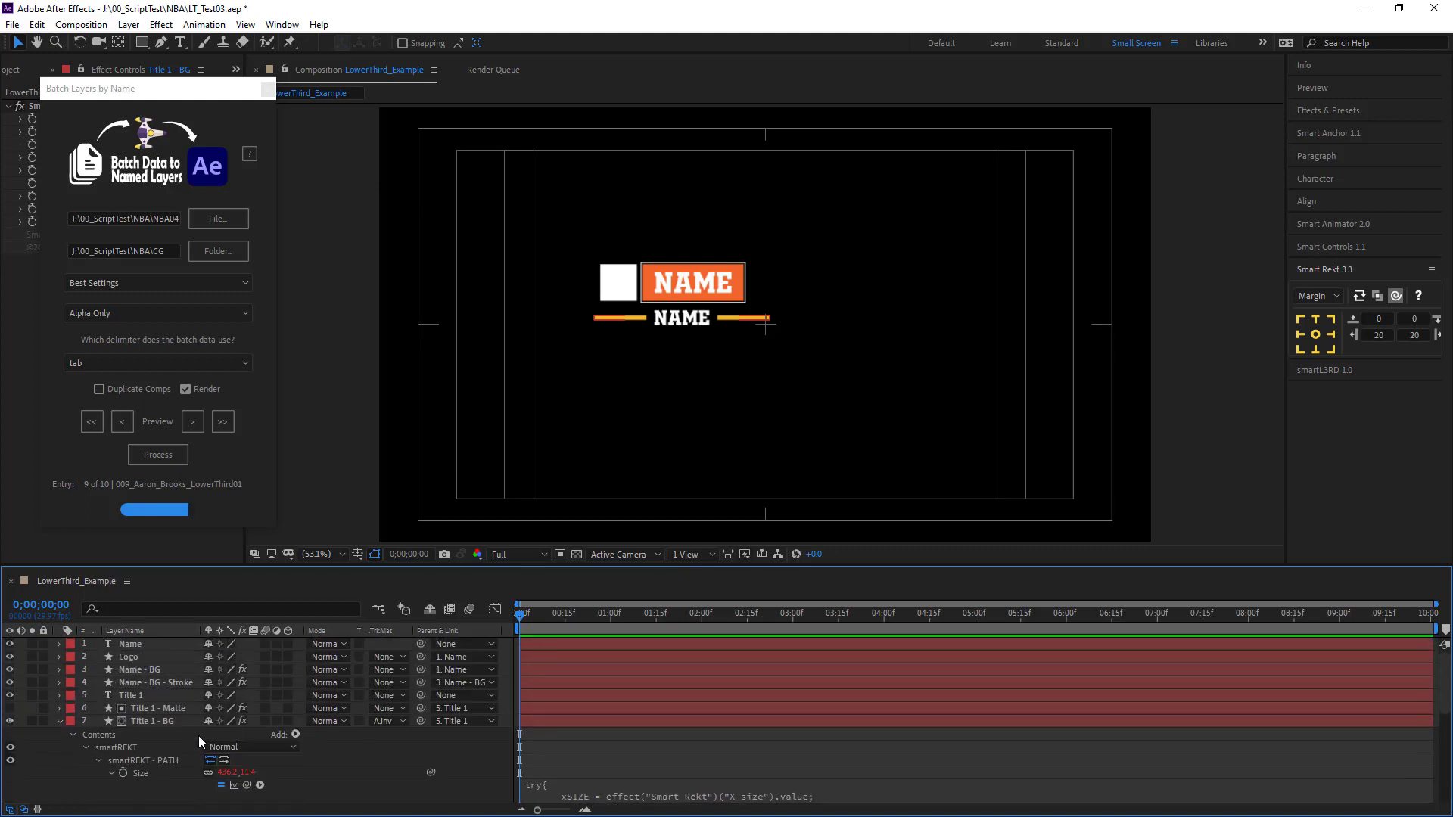
{"action": "left_click", "coordinate": [58, 722]}
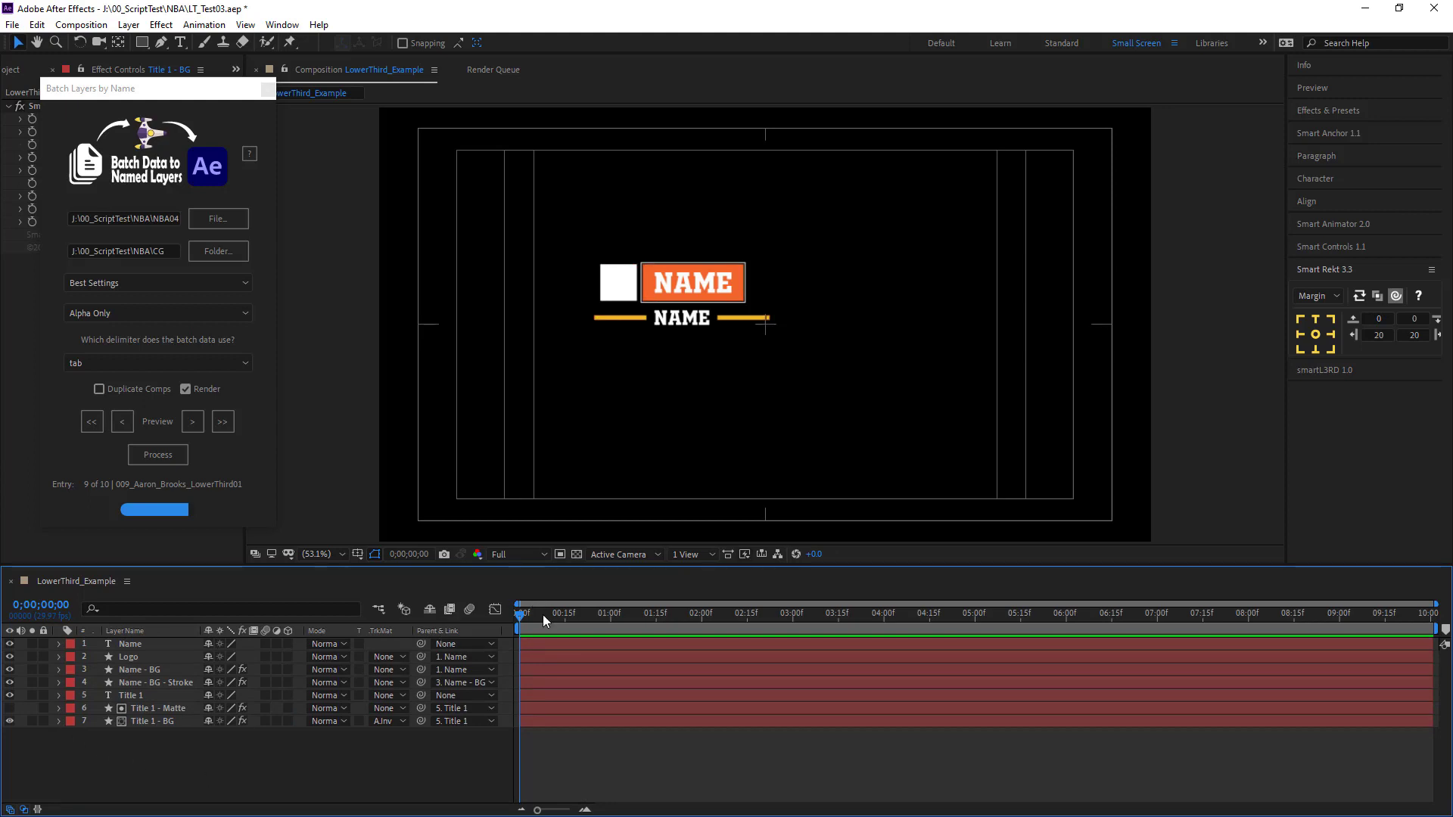
{"action": "mouse_move", "coordinate": [543, 615]}
{"action": "left_mouse_down"}
{"action": "mouse_move", "coordinate": [647, 619]}
{"action": "mouse_move", "coordinate": [520, 633]}
{"action": "left_mouse_up"}
{"action": "left_click", "coordinate": [141, 694]}
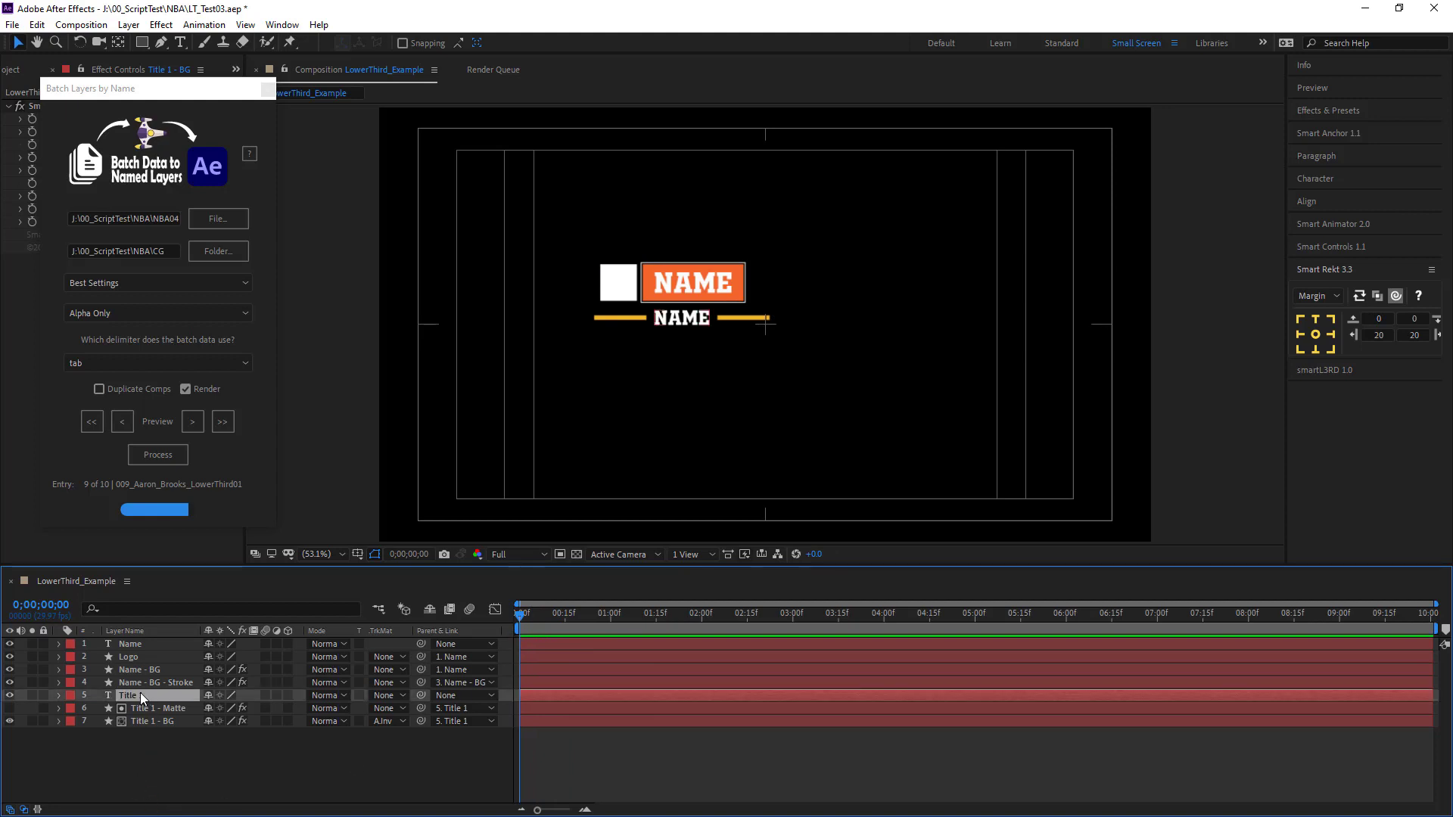
{"action": "left_click", "coordinate": [189, 765]}
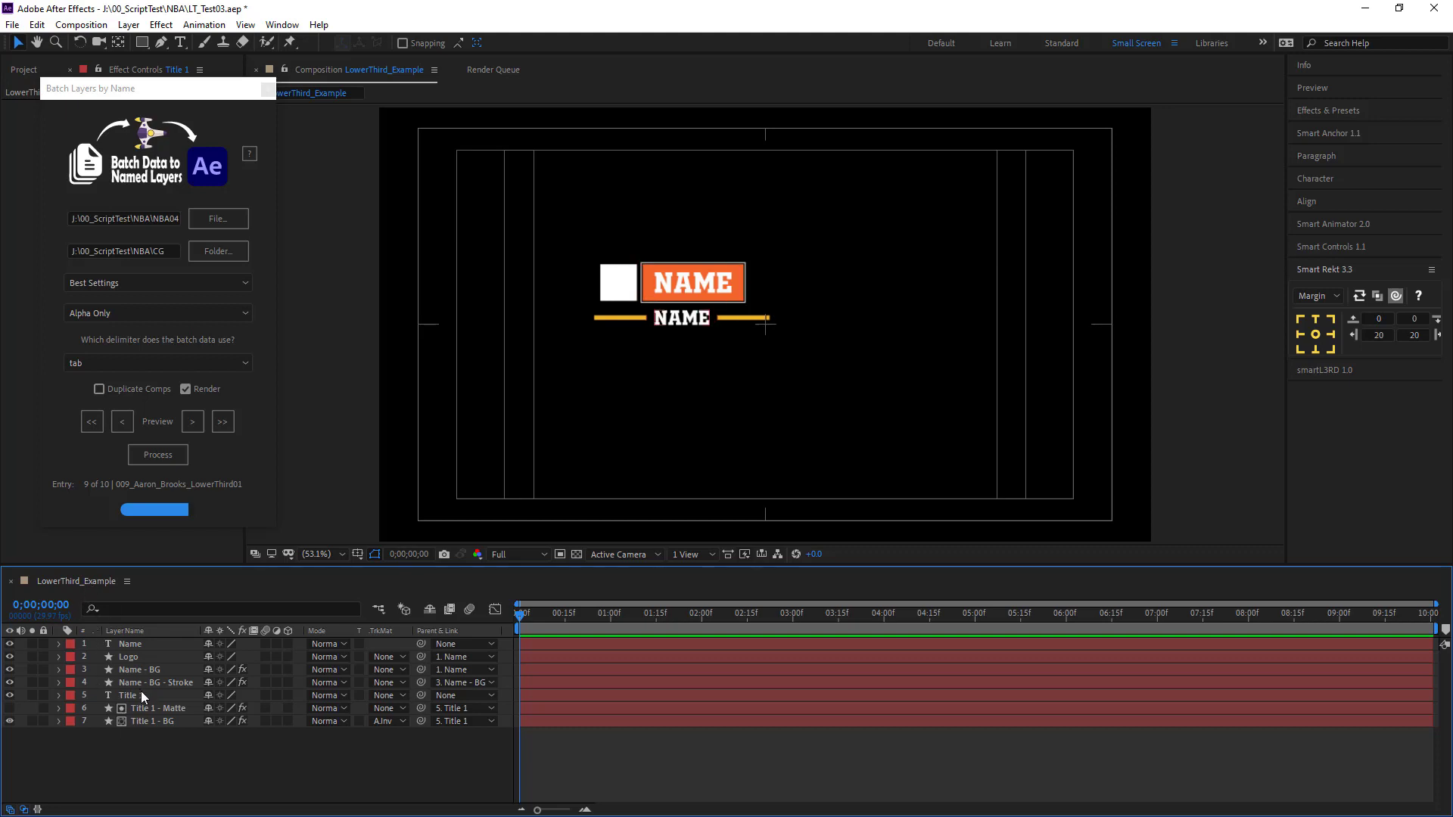
Rename the LowerThird_Example composition as LowerThird01.
{"action": "key", "text": "ctrl+k"}
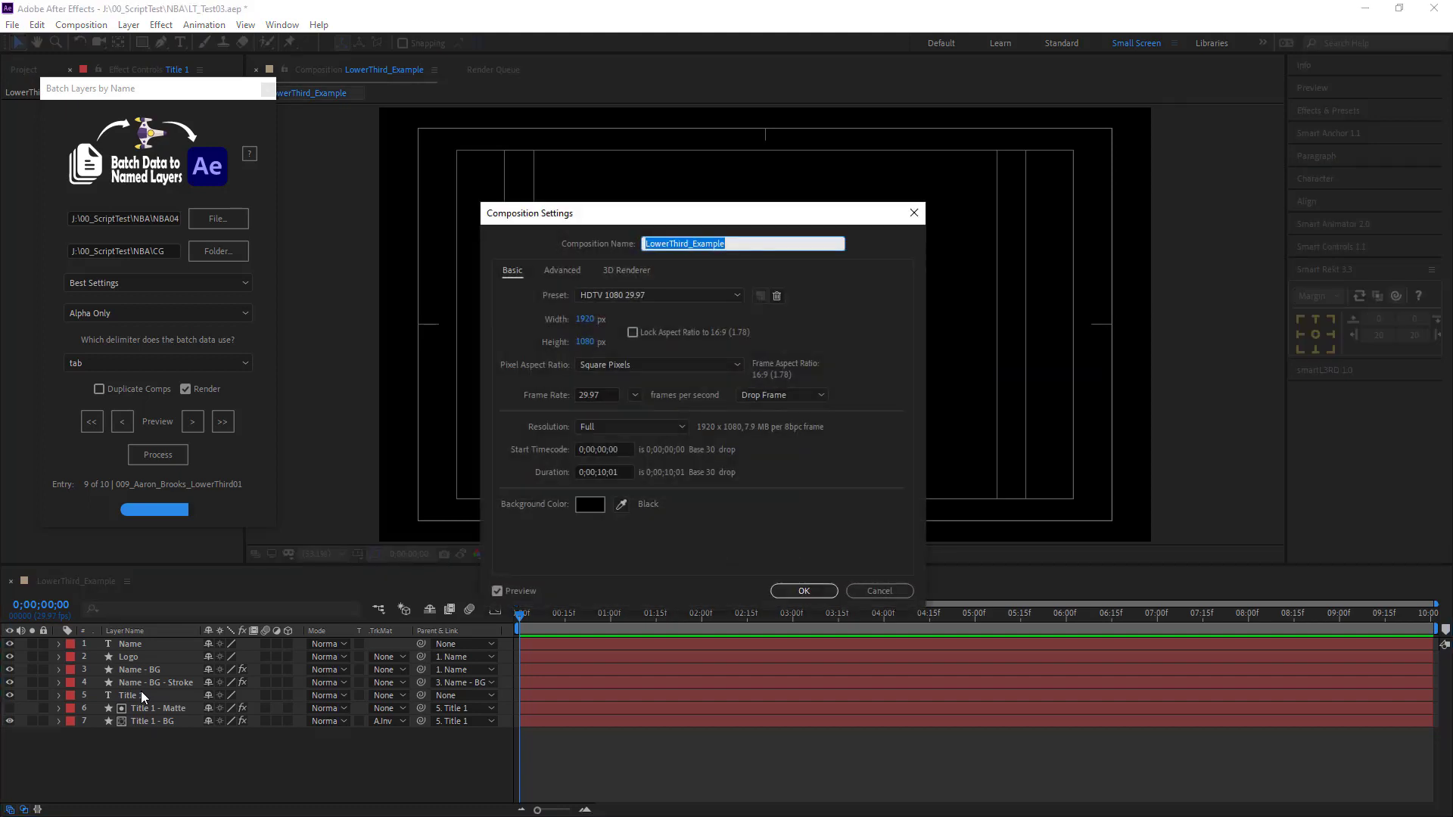
{"action": "left_click", "coordinate": [691, 243]}
{"action": "left_click_drag", "start_coordinate": [691, 243], "coordinate": [723, 242]}
{"action": "type", "text": "01"}
{"action": "key", "text": "Return"}
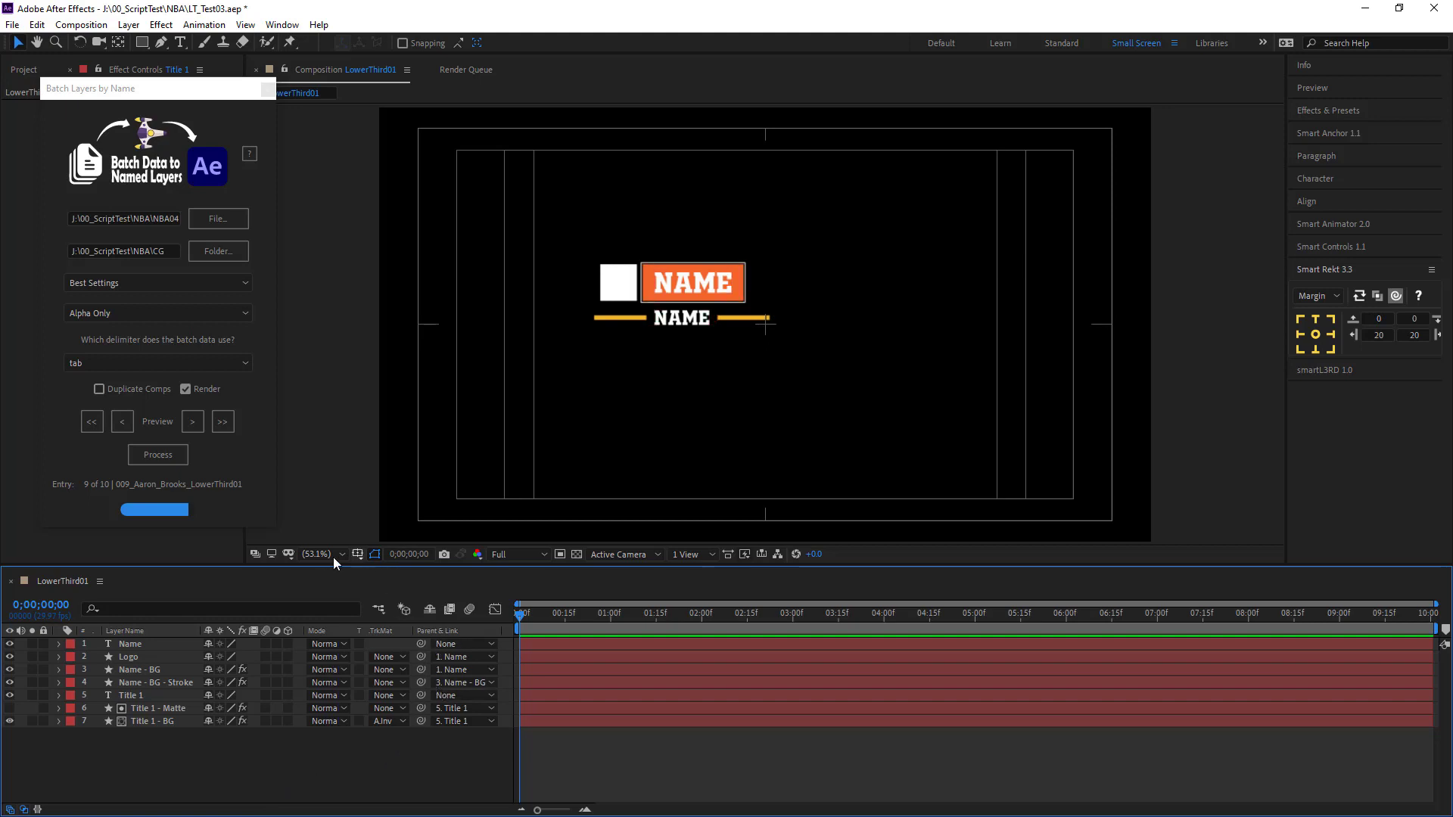
Preview the next batch data entry in the lower third and return to the previous entry.
{"action": "left_click", "coordinate": [196, 420]}
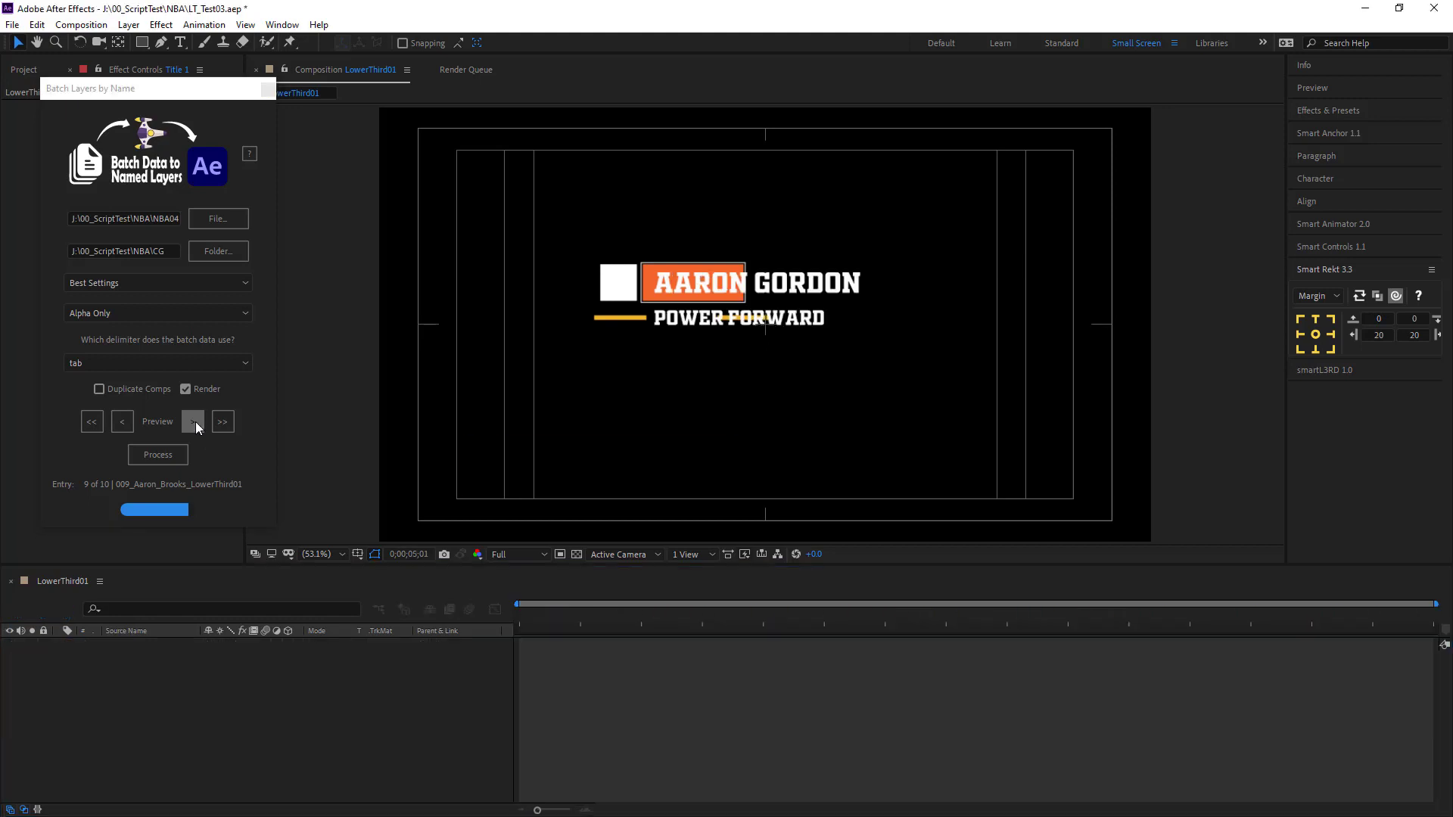
{"action": "left_click", "coordinate": [121, 421]}
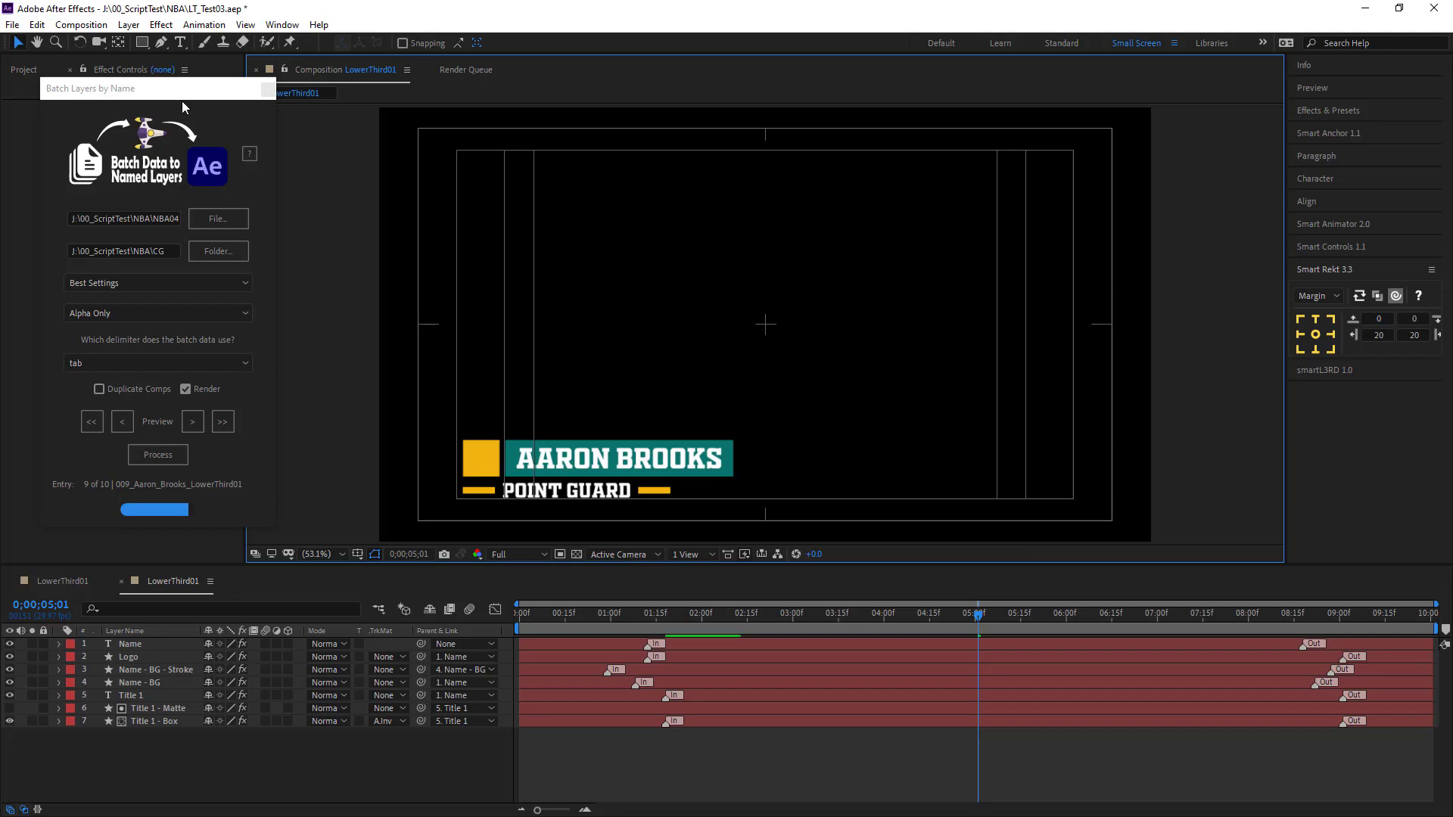
Move the Batch Layers by Name window away from the project area and display the project's compositions.
{"action": "left_click_drag", "start_coordinate": [199, 92], "coordinate": [1249, 109]}
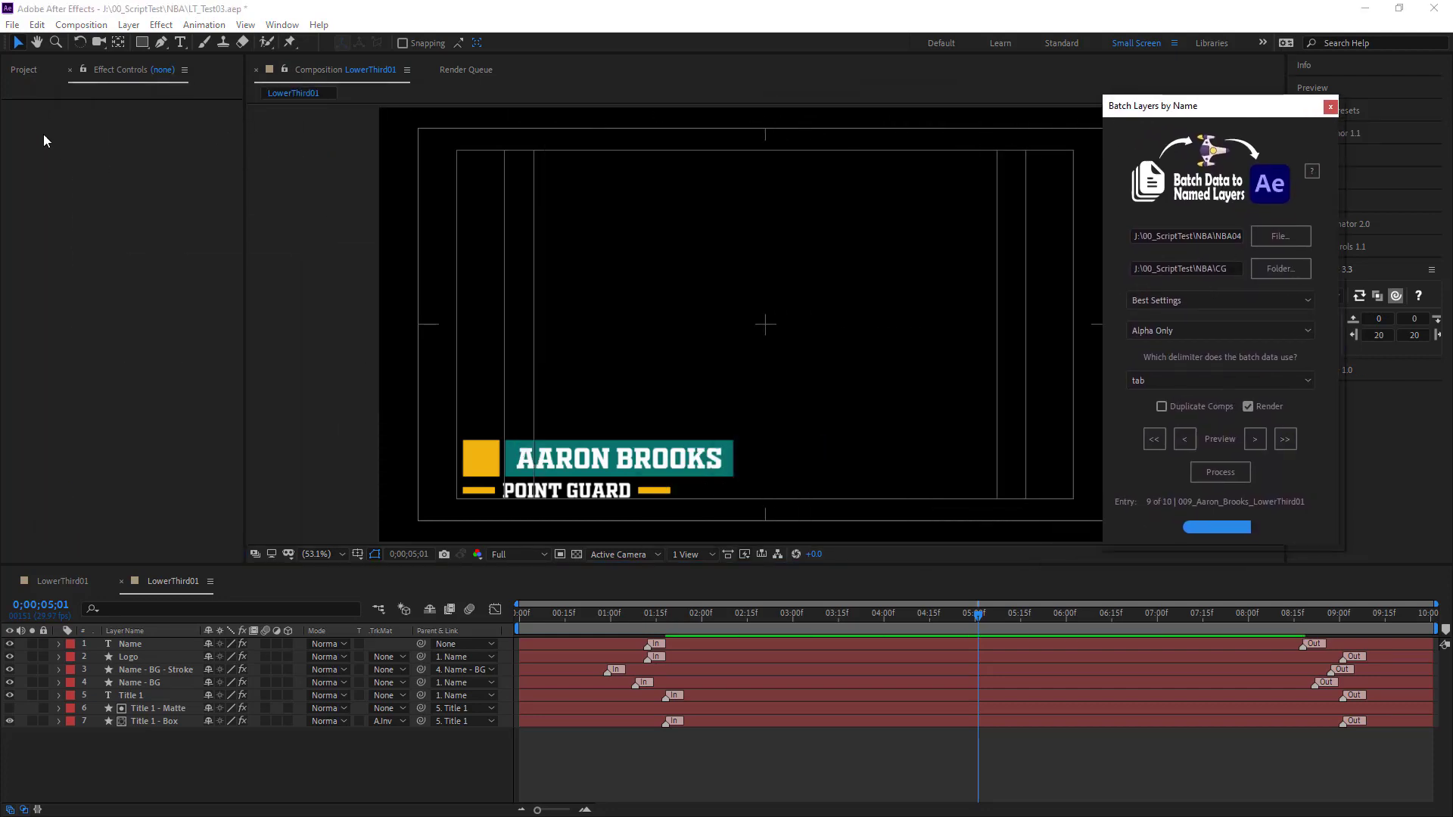
{"action": "left_click", "coordinate": [34, 70]}
{"action": "left_click", "coordinate": [47, 263]}
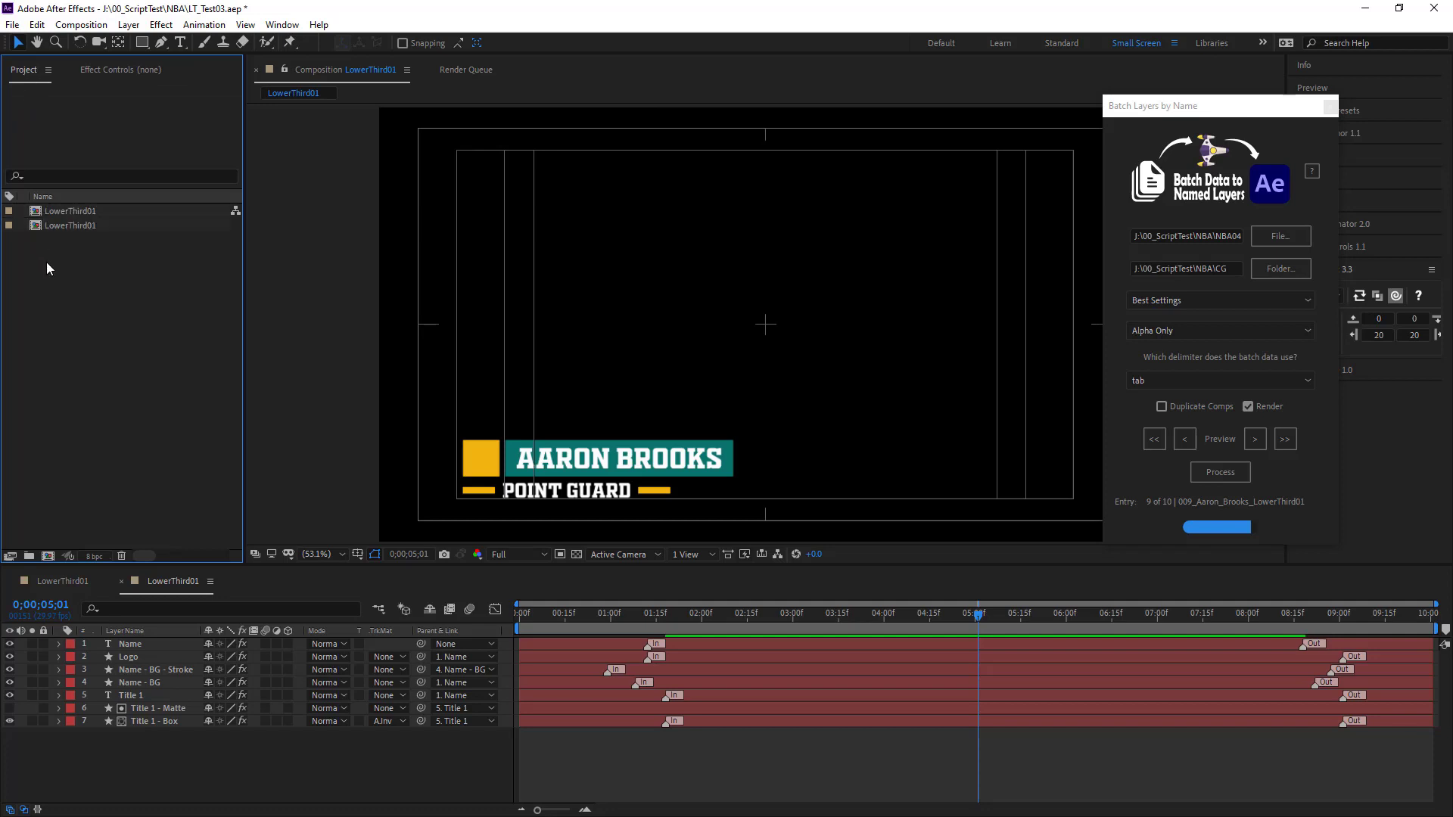
{"action": "left_click", "coordinate": [71, 212]}
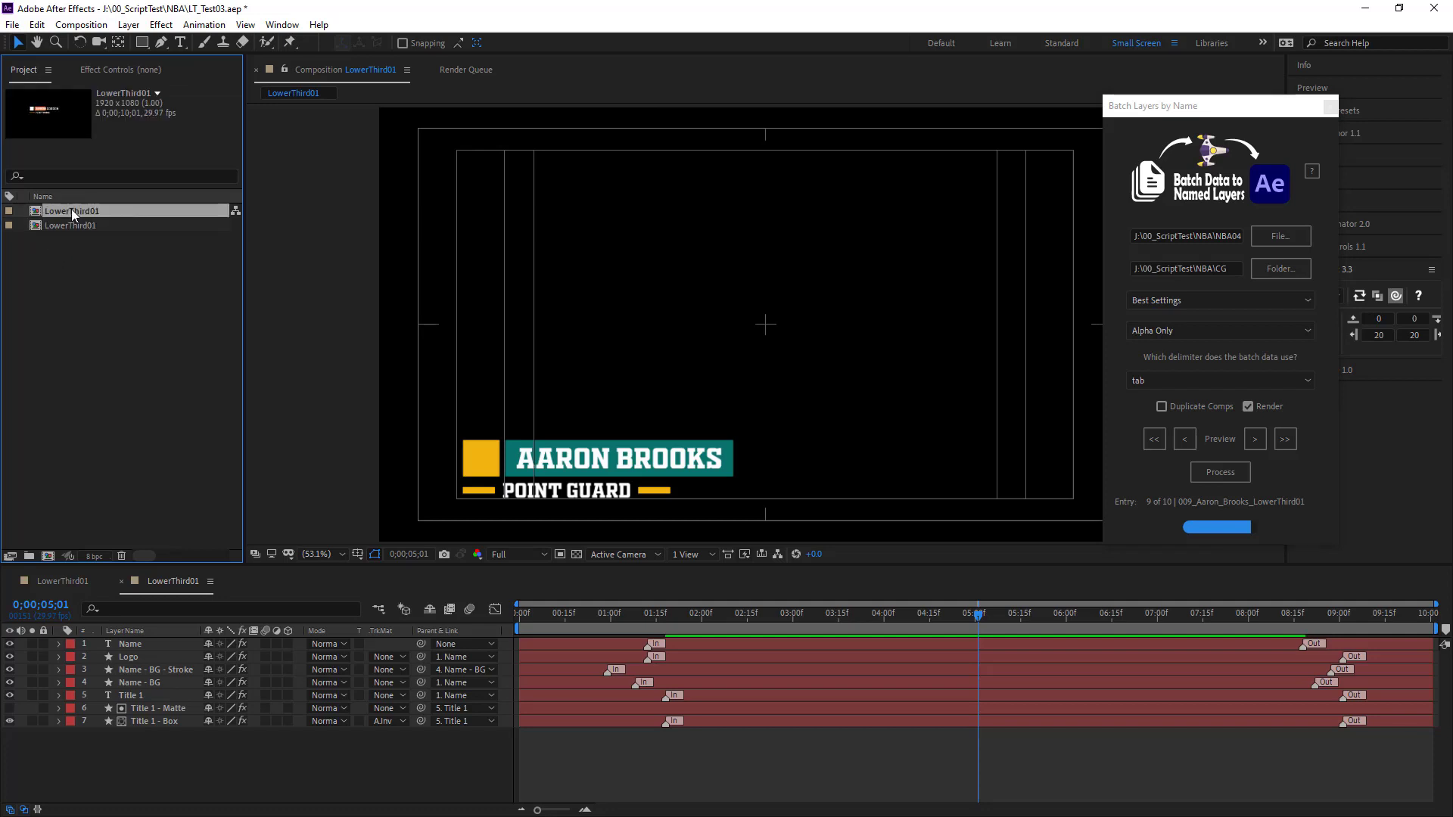
{"action": "key", "text": "Return"}
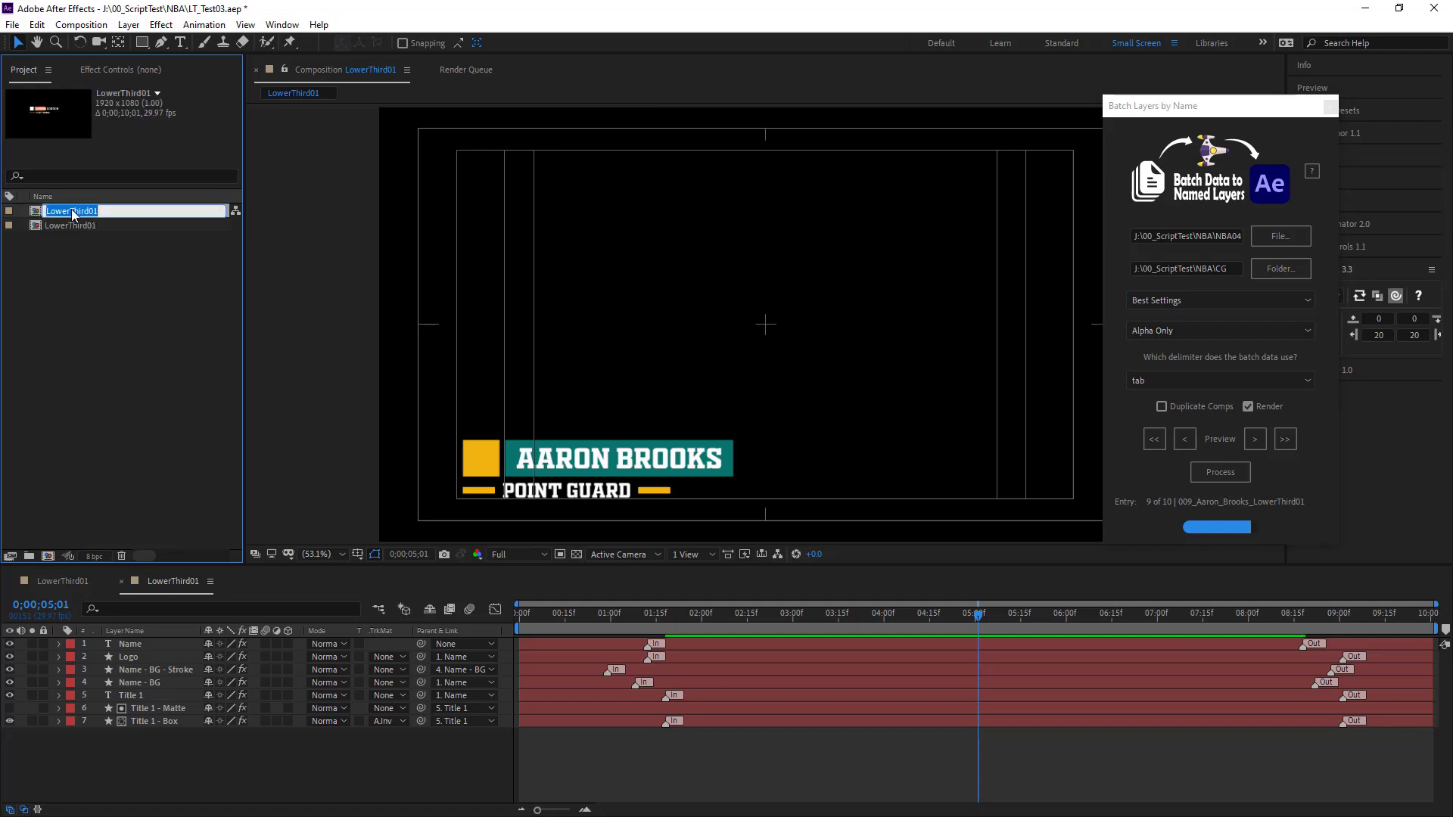
{"action": "left_click", "coordinate": [86, 289]}
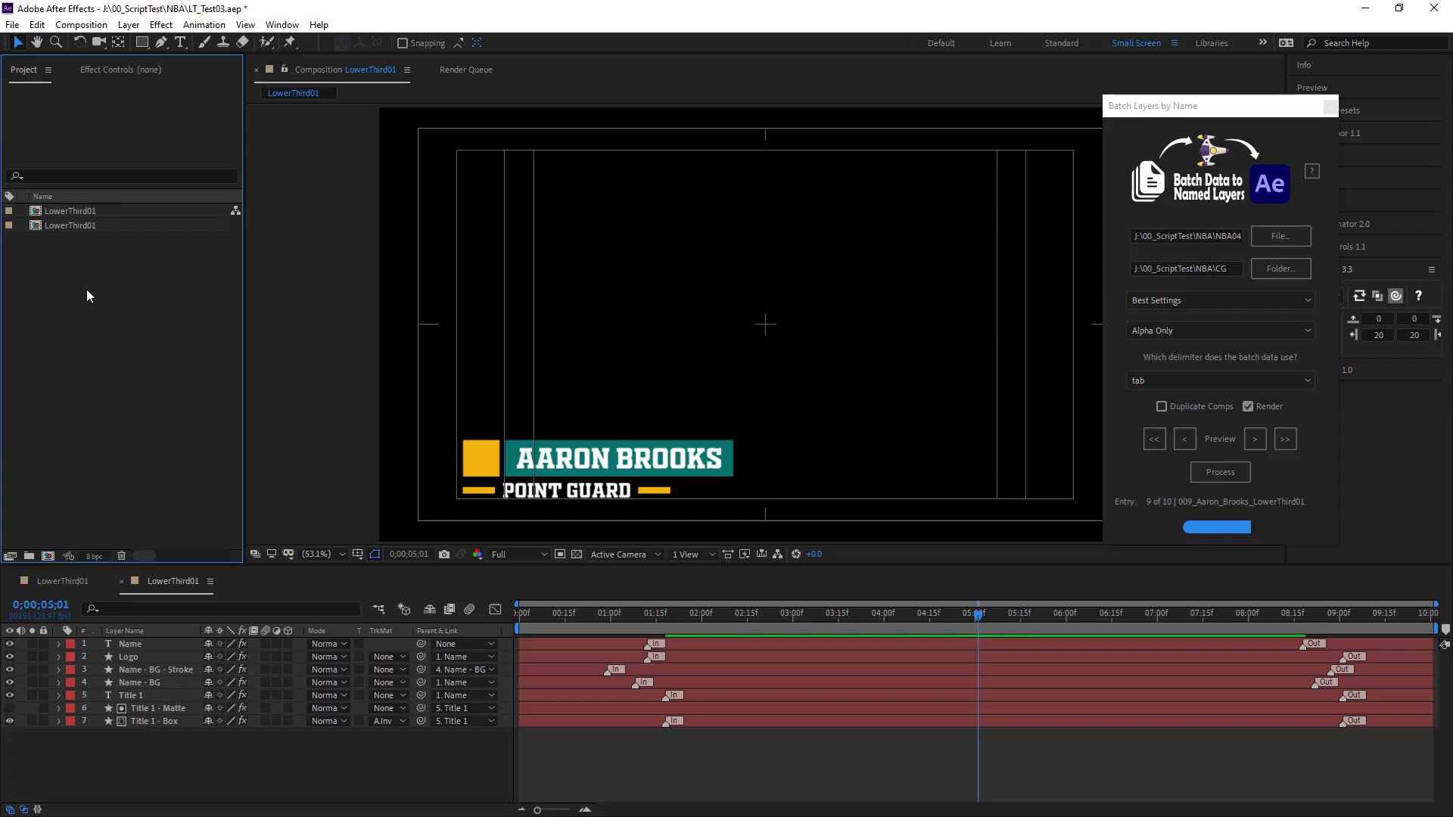
Rename the finished, animated lower-third composition as LowerThird01_org and close its timeline.
{"action": "left_click", "coordinate": [84, 230]}
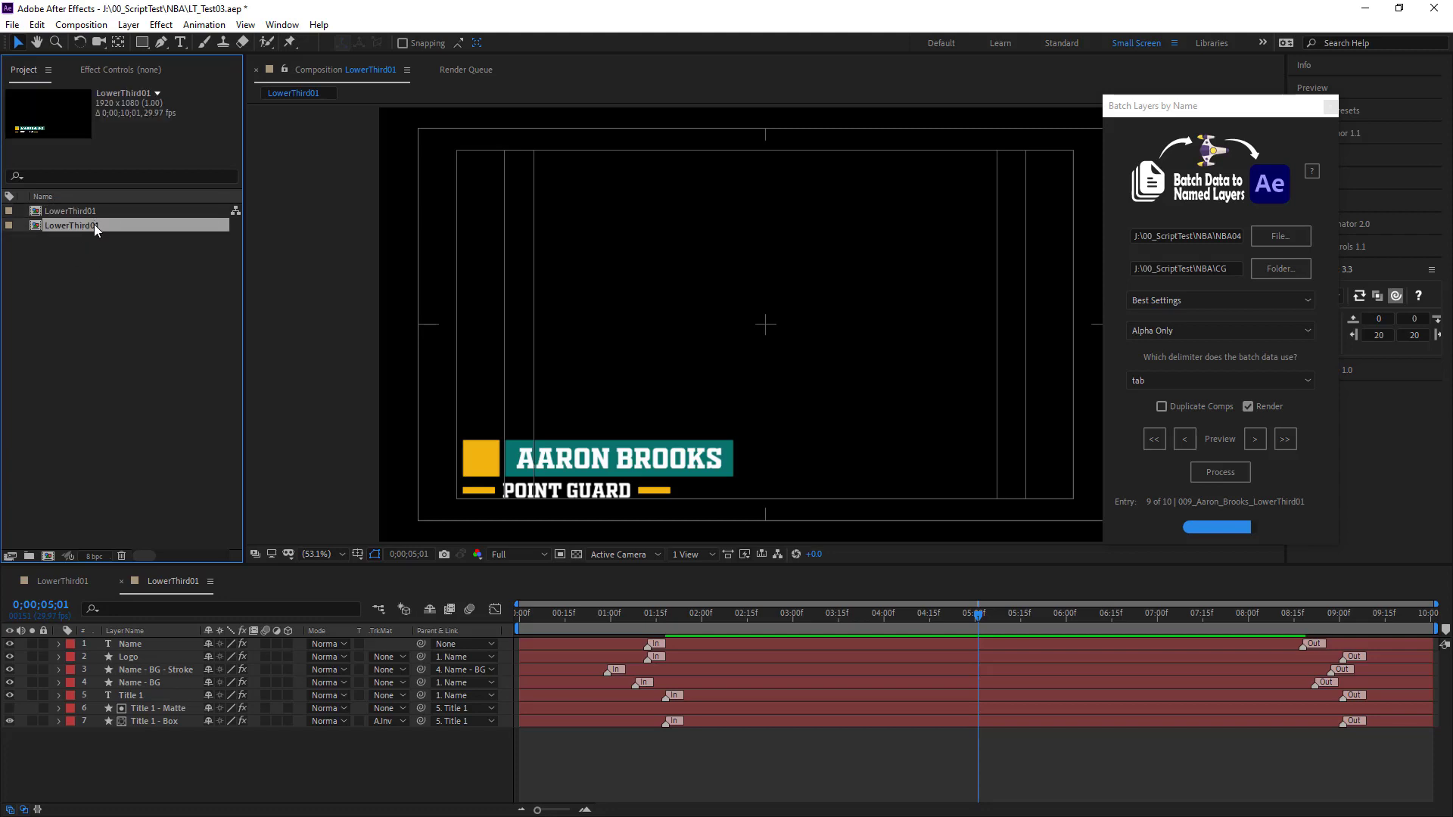
{"action": "key", "text": "Return"}
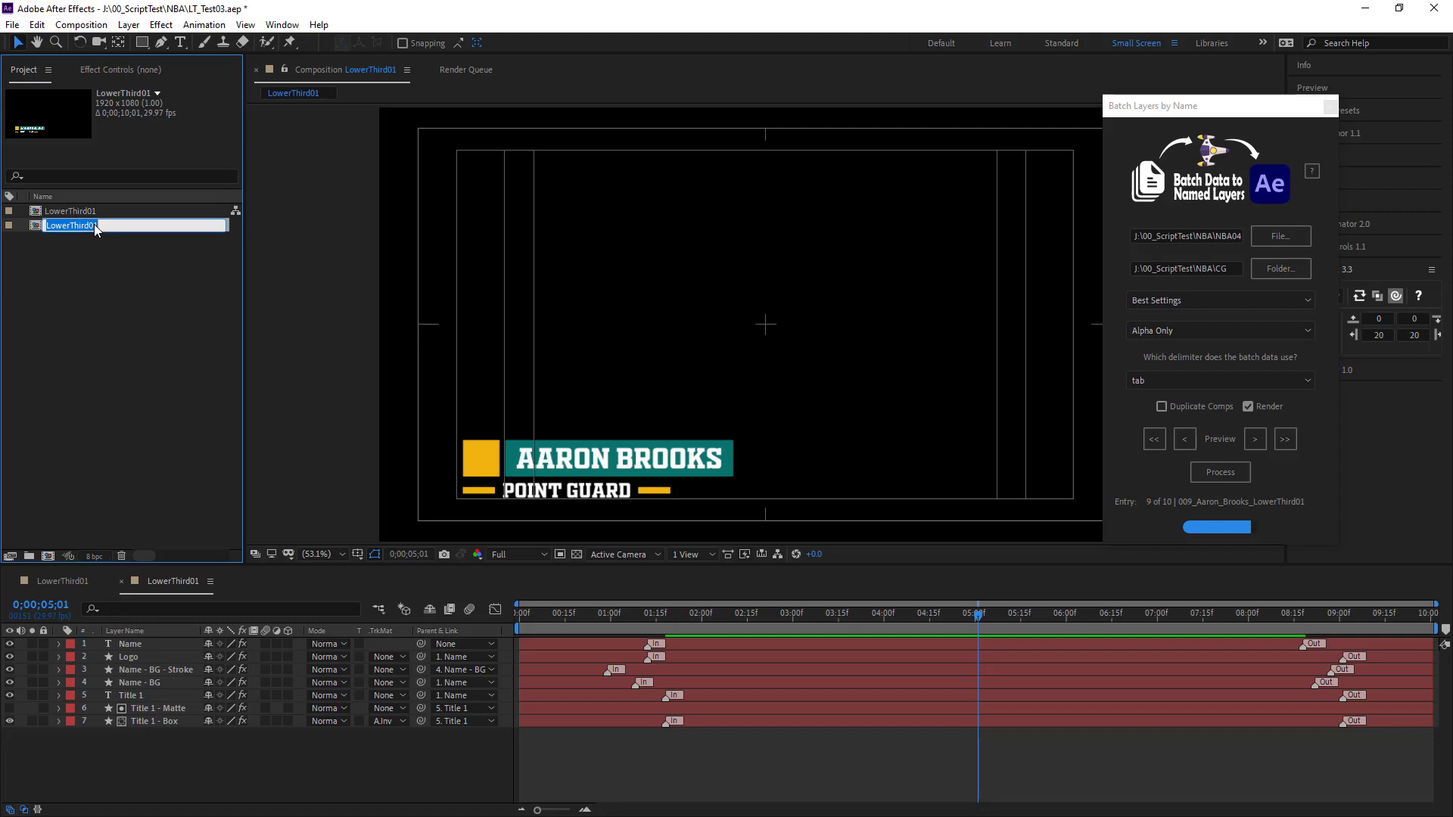
{"action": "key", "text": "Right"}
{"action": "type", "text": "_orh"}
{"action": "type", "text": "g"}
{"action": "key", "text": "Return"}
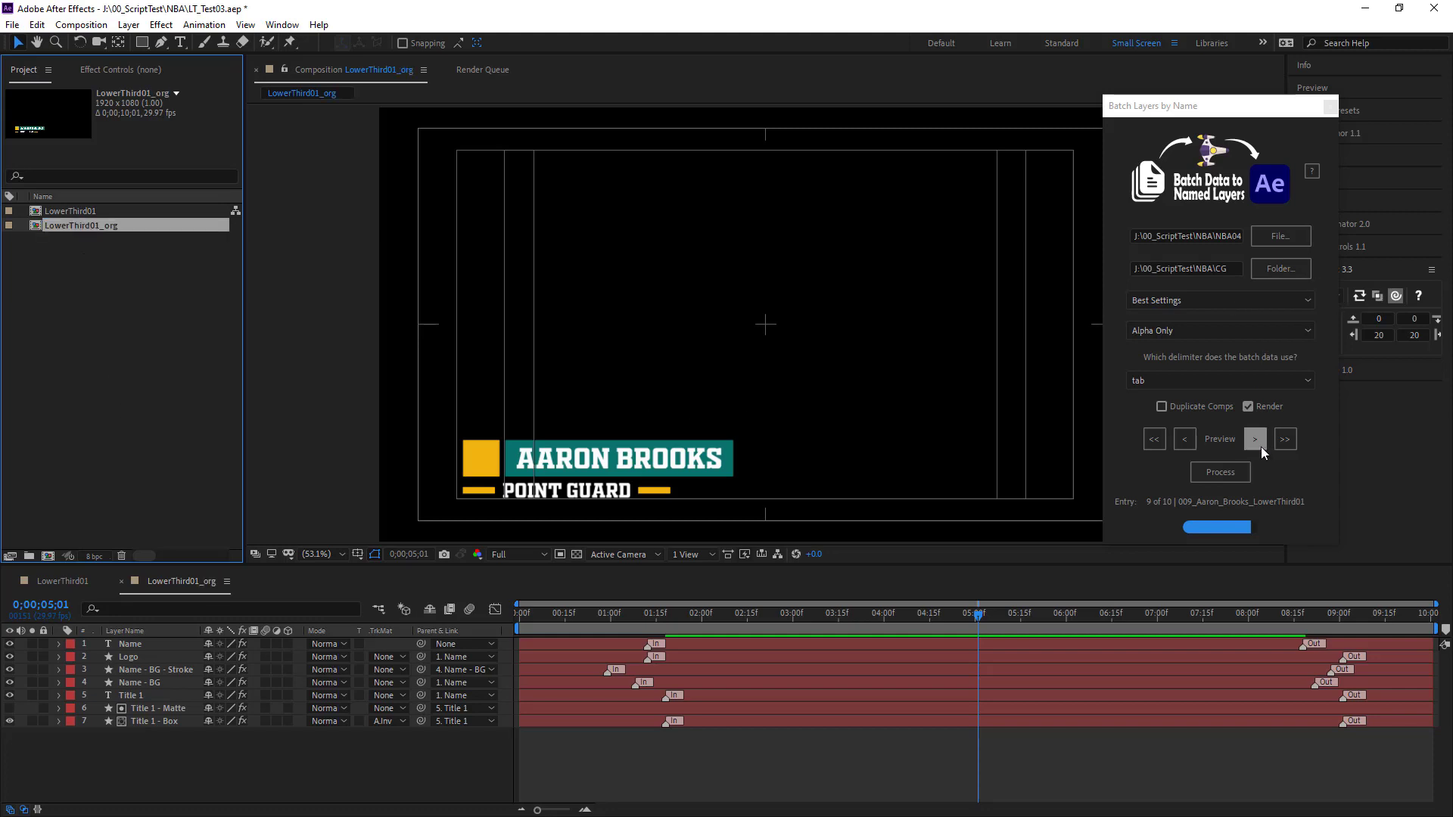
{"action": "left_click", "coordinate": [121, 583]}
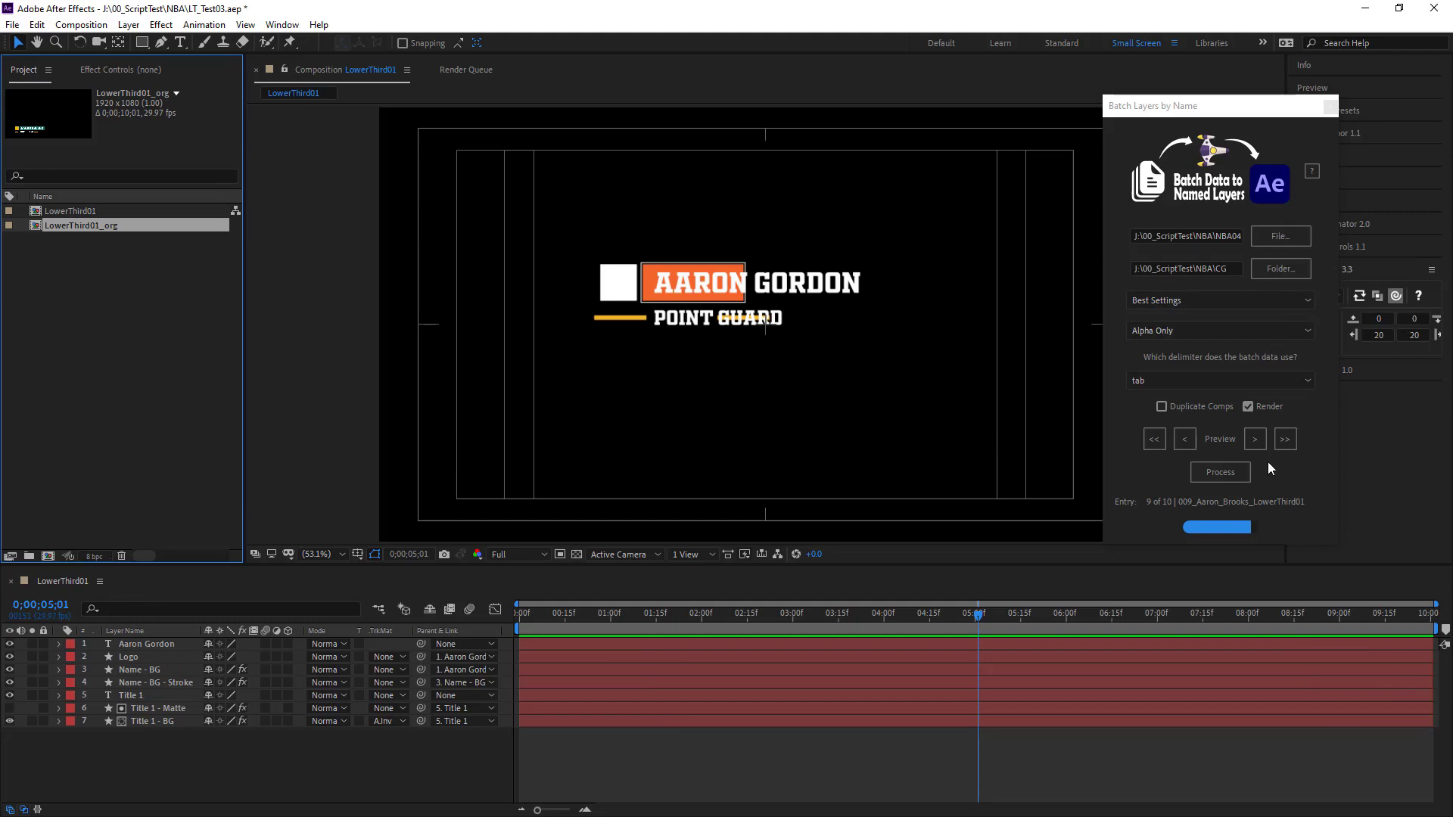
Preview several batch data entries in the LowerThird01 composition and return to the first entry.
{"action": "left_click", "coordinate": [1256, 441]}
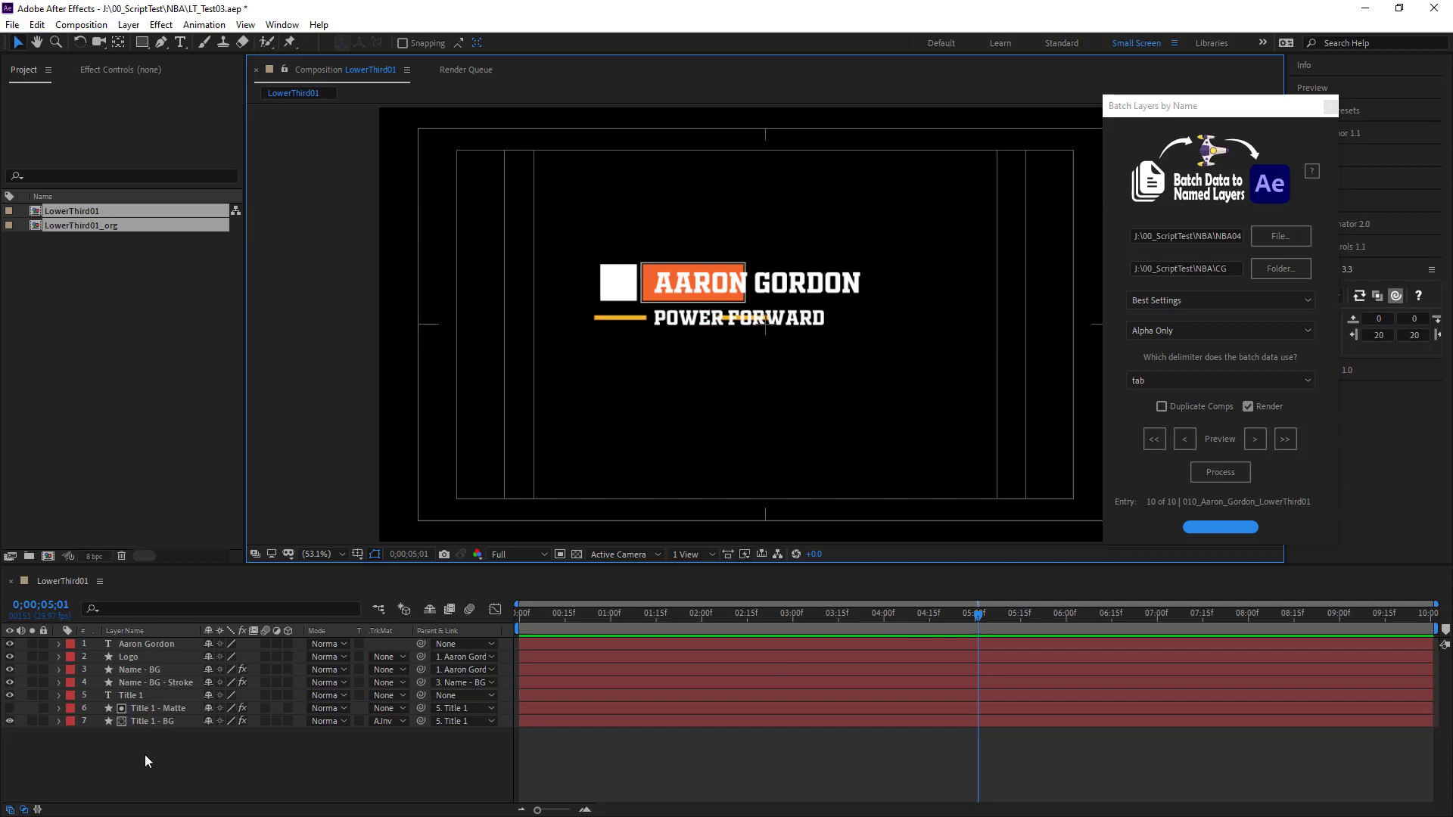
{"action": "left_click", "coordinate": [149, 725]}
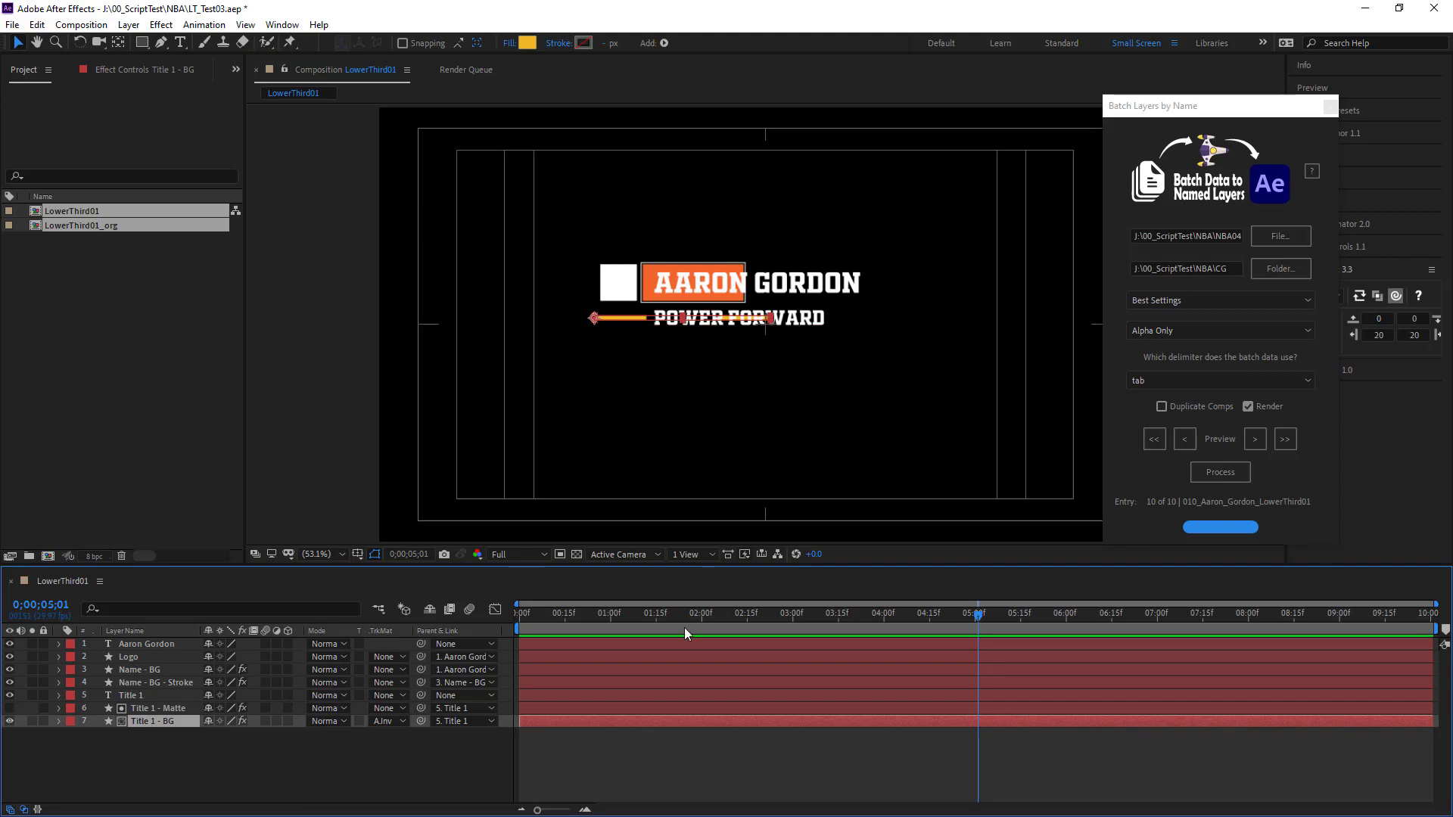
{"action": "left_click", "coordinate": [1250, 439]}
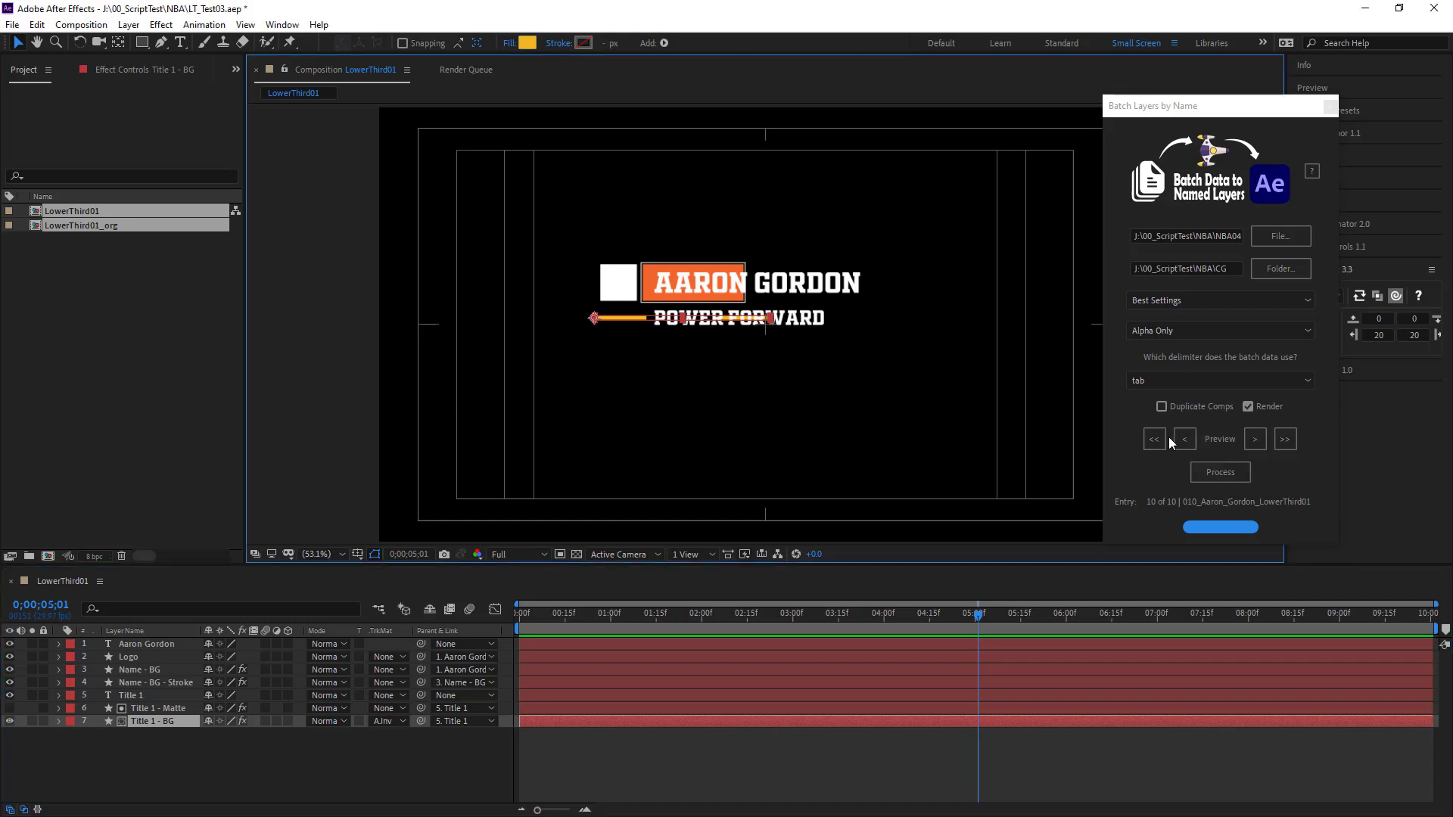
{"action": "left_click", "coordinate": [1149, 438]}
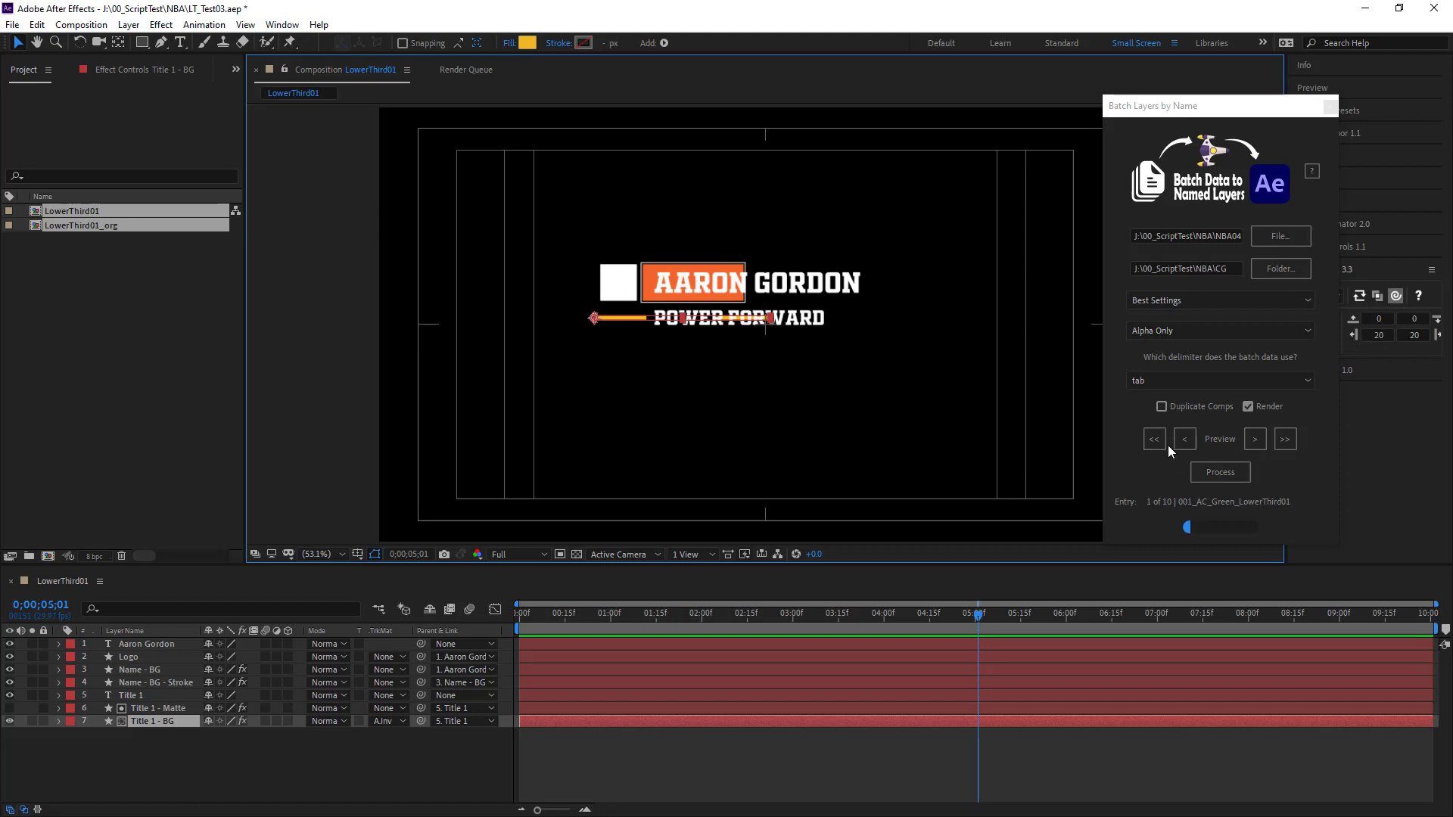
{"action": "left_click", "coordinate": [1253, 441]}
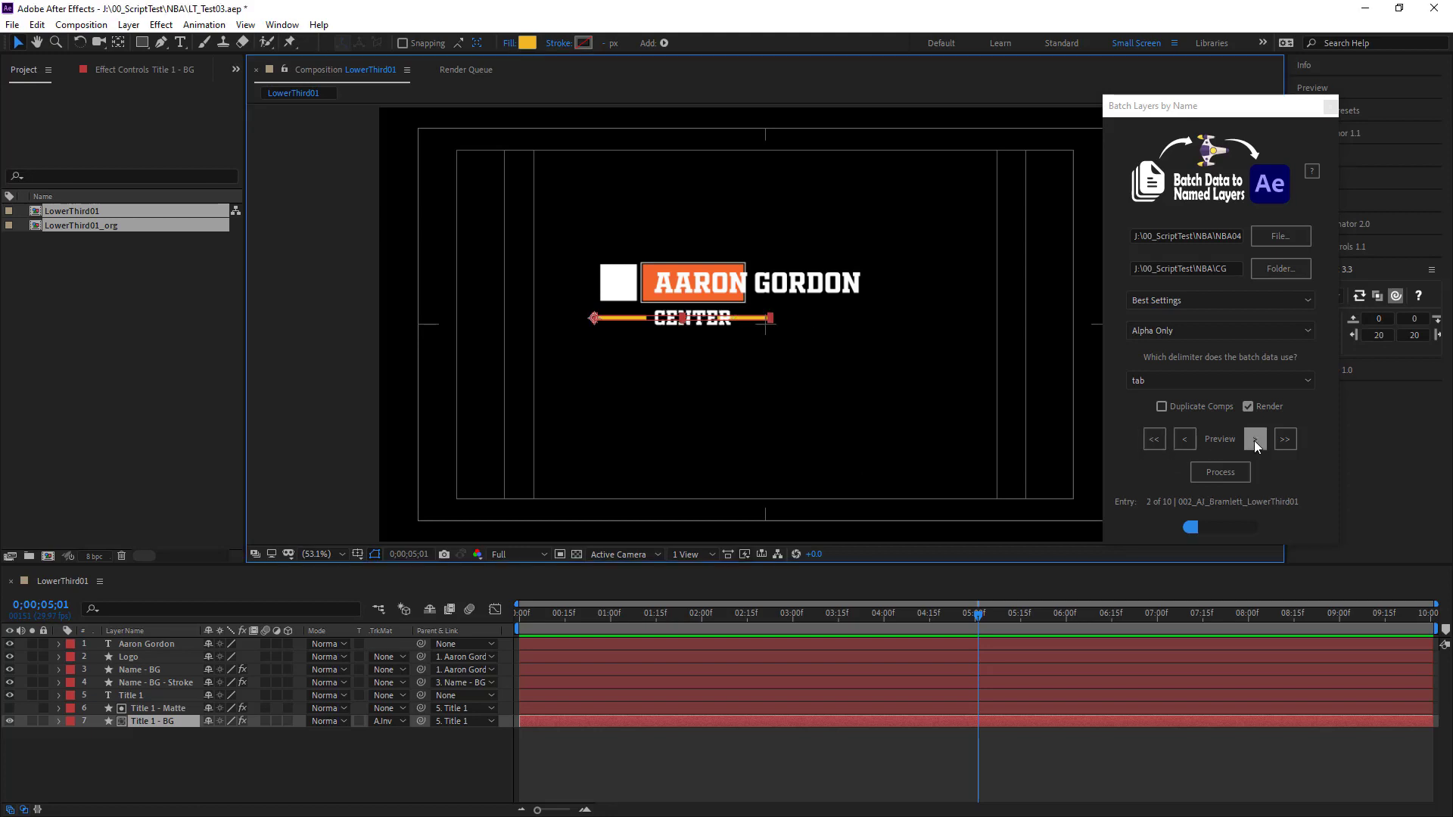
{"action": "left_click", "coordinate": [1255, 440]}
{"action": "left_click", "coordinate": [1255, 441]}
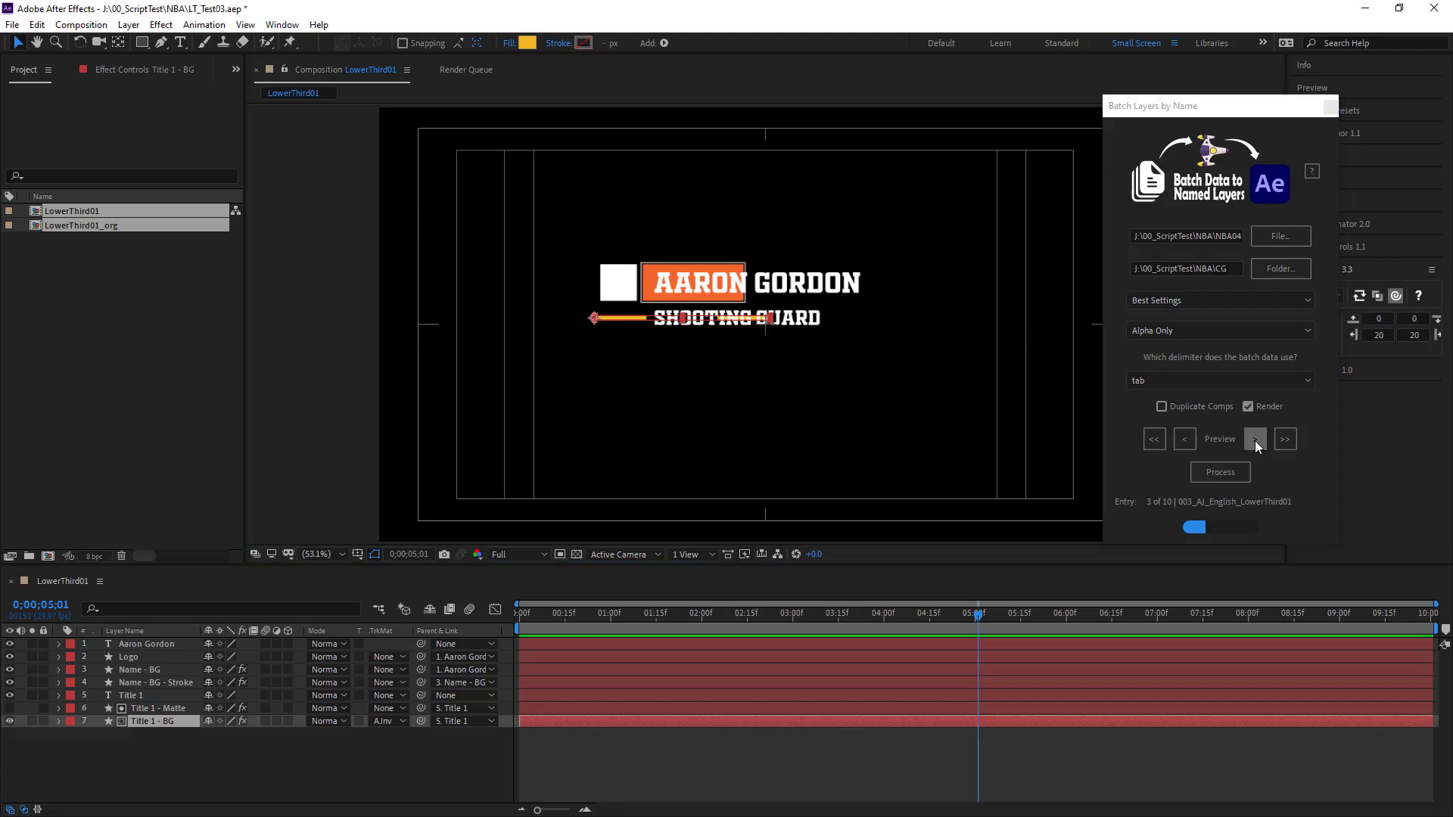
{"action": "left_click", "coordinate": [1255, 441]}
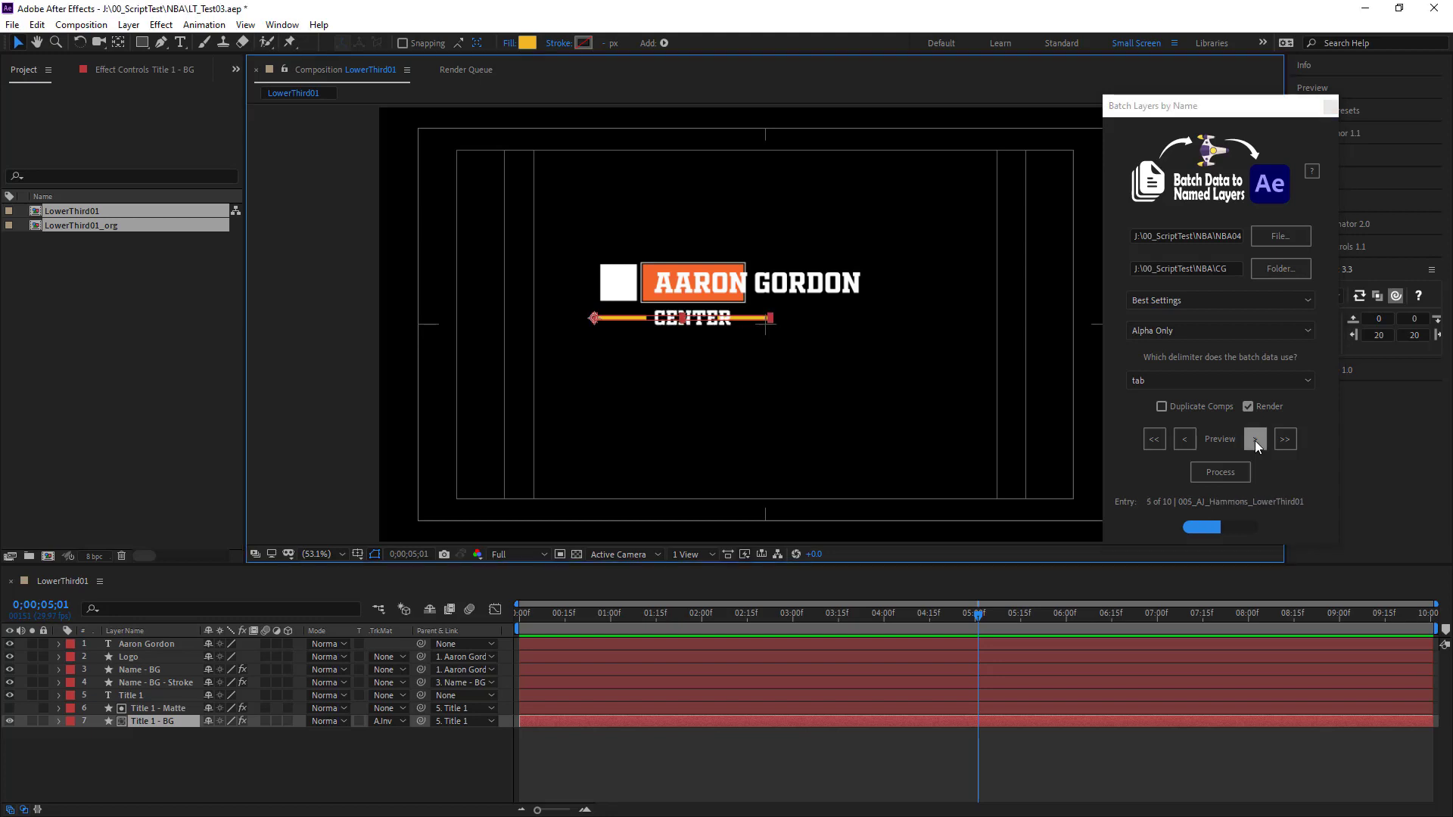
{"action": "left_click", "coordinate": [1153, 440]}
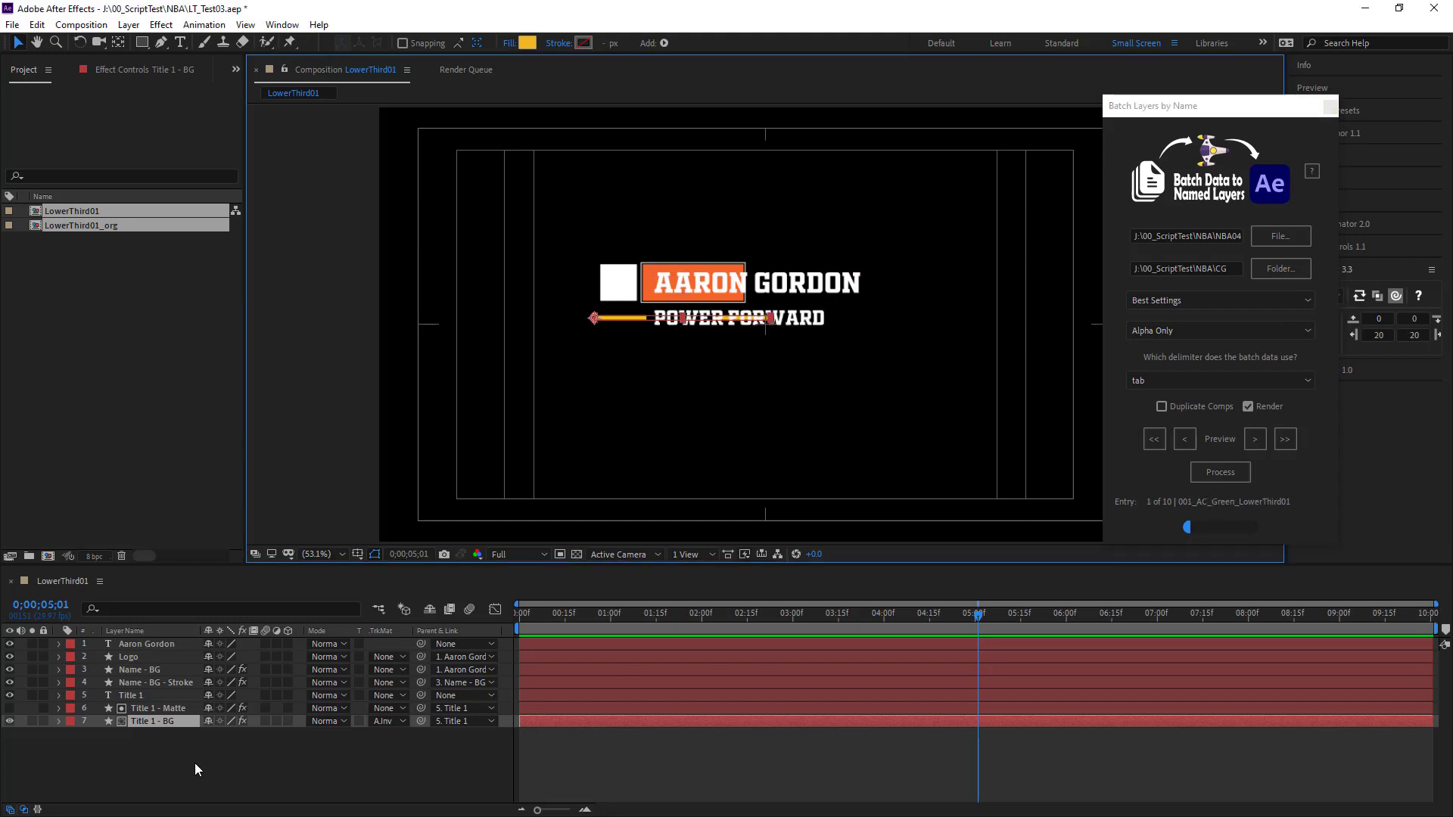
Check the name text layer while previewing the second batch data entry.
{"action": "left_click", "coordinate": [130, 672]}
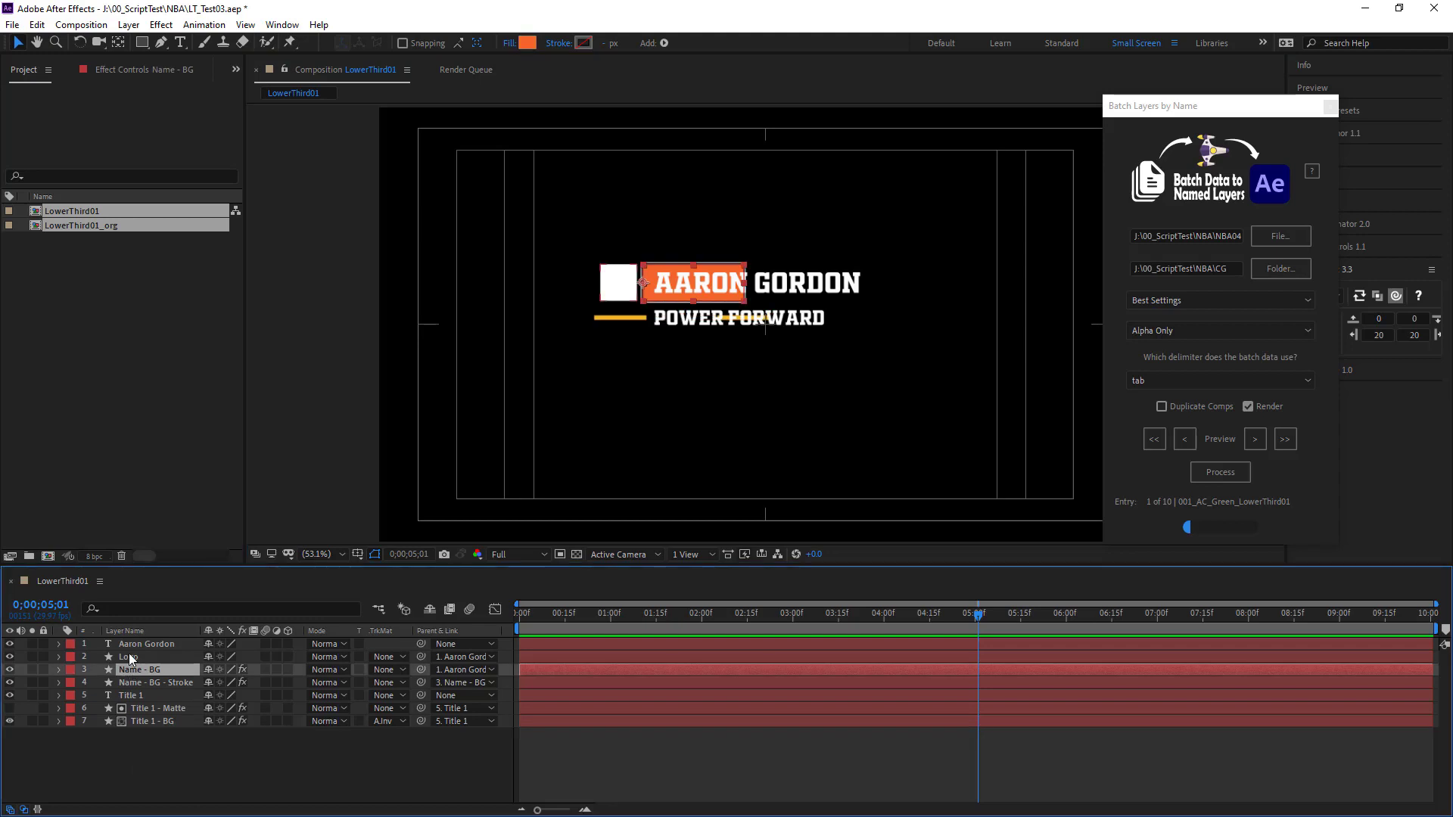
{"action": "left_click", "coordinate": [139, 645]}
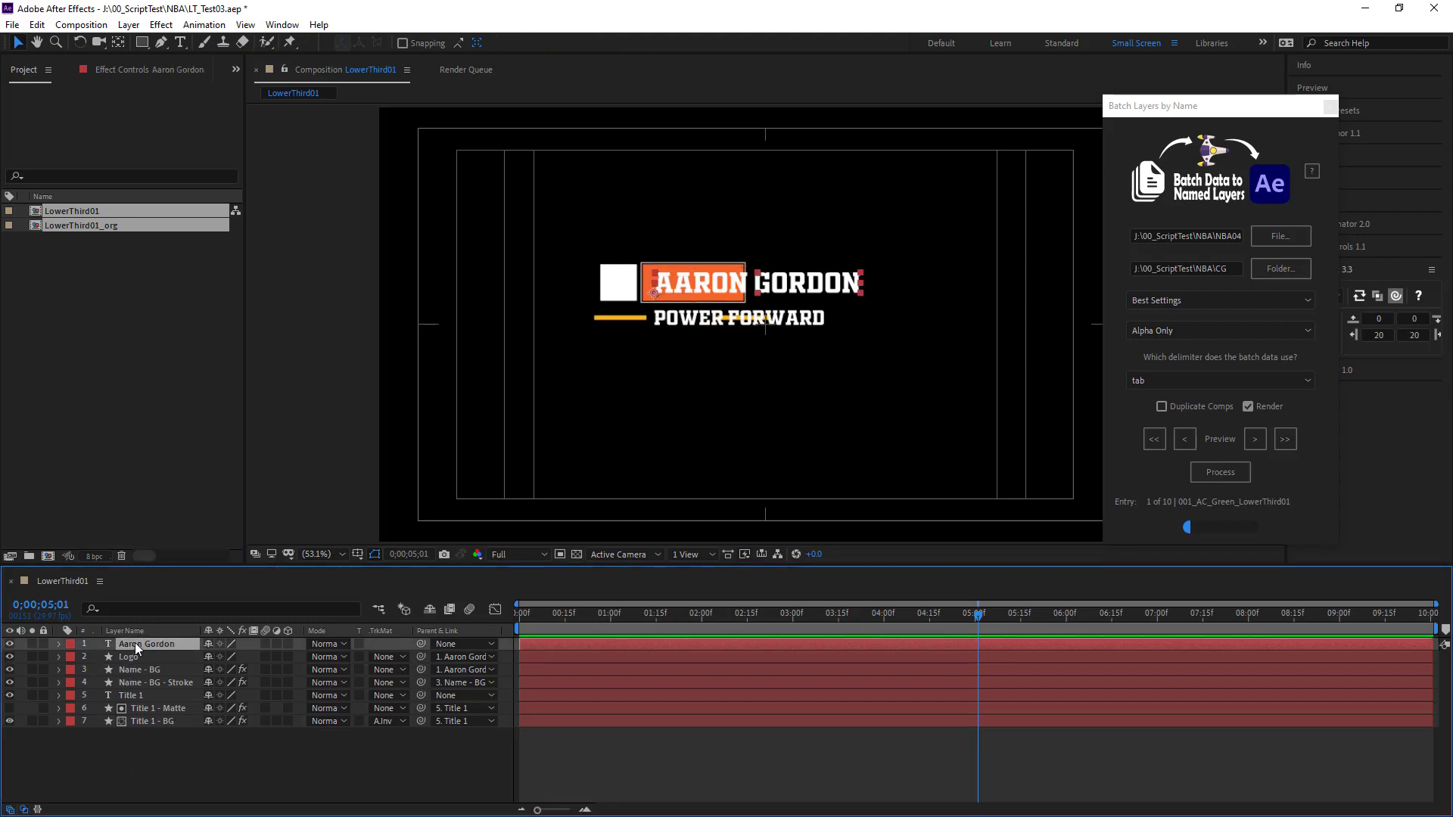
{"action": "left_click", "coordinate": [1255, 440]}
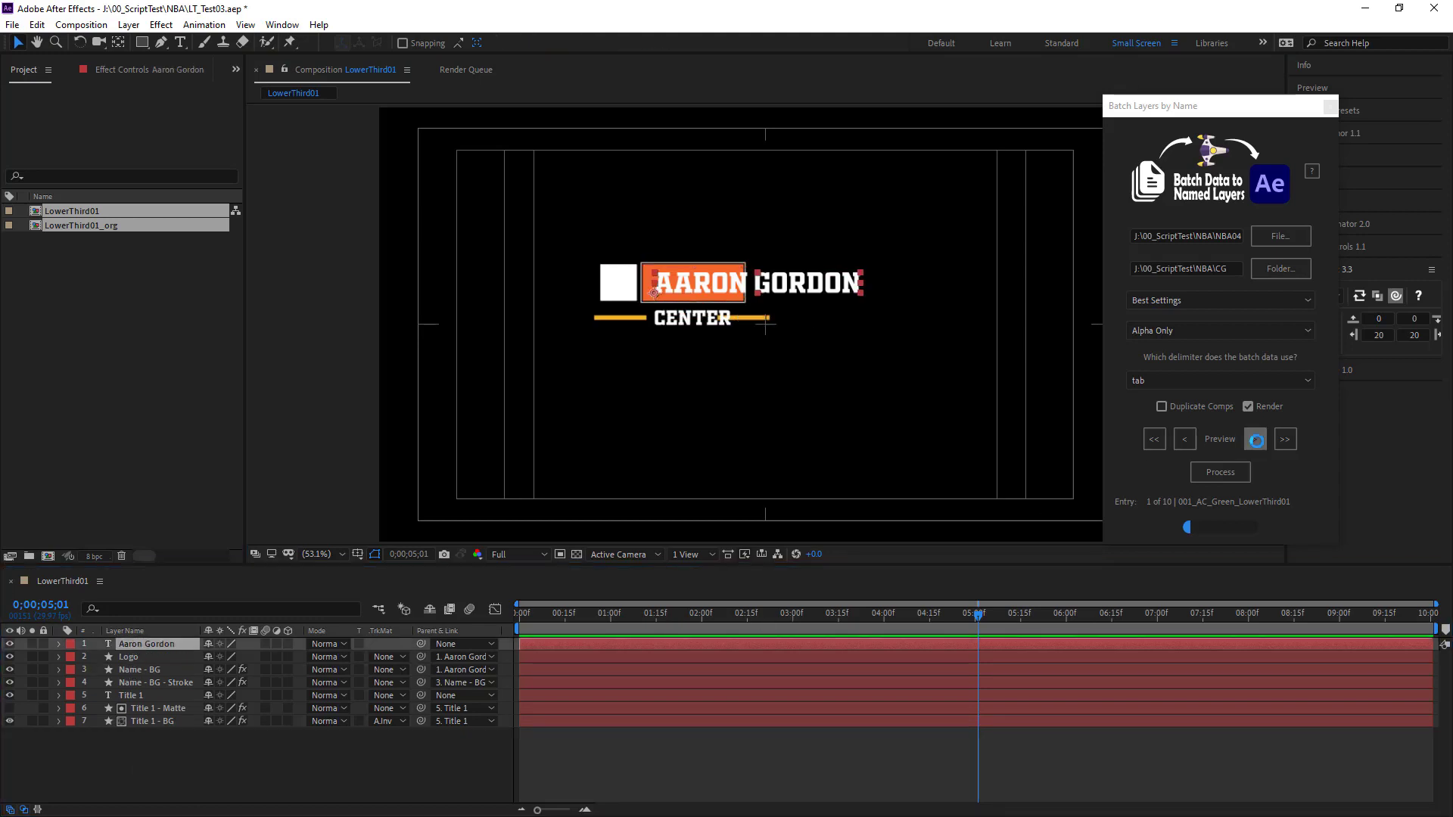
{"action": "left_click", "coordinate": [217, 762]}
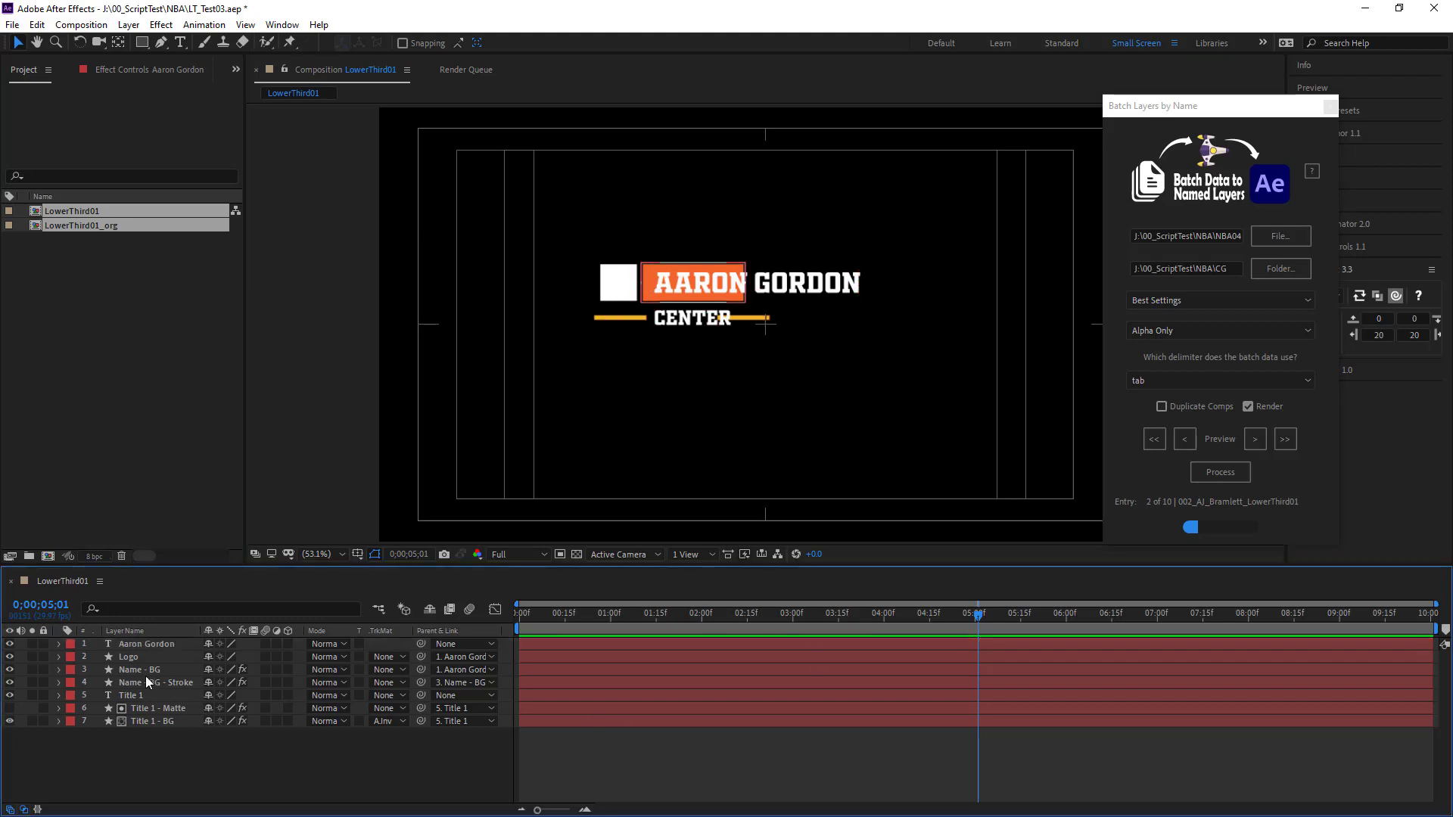
Rename the topmost text layer as Name and preview the next two batch data entries.
{"action": "left_click", "coordinate": [136, 642]}
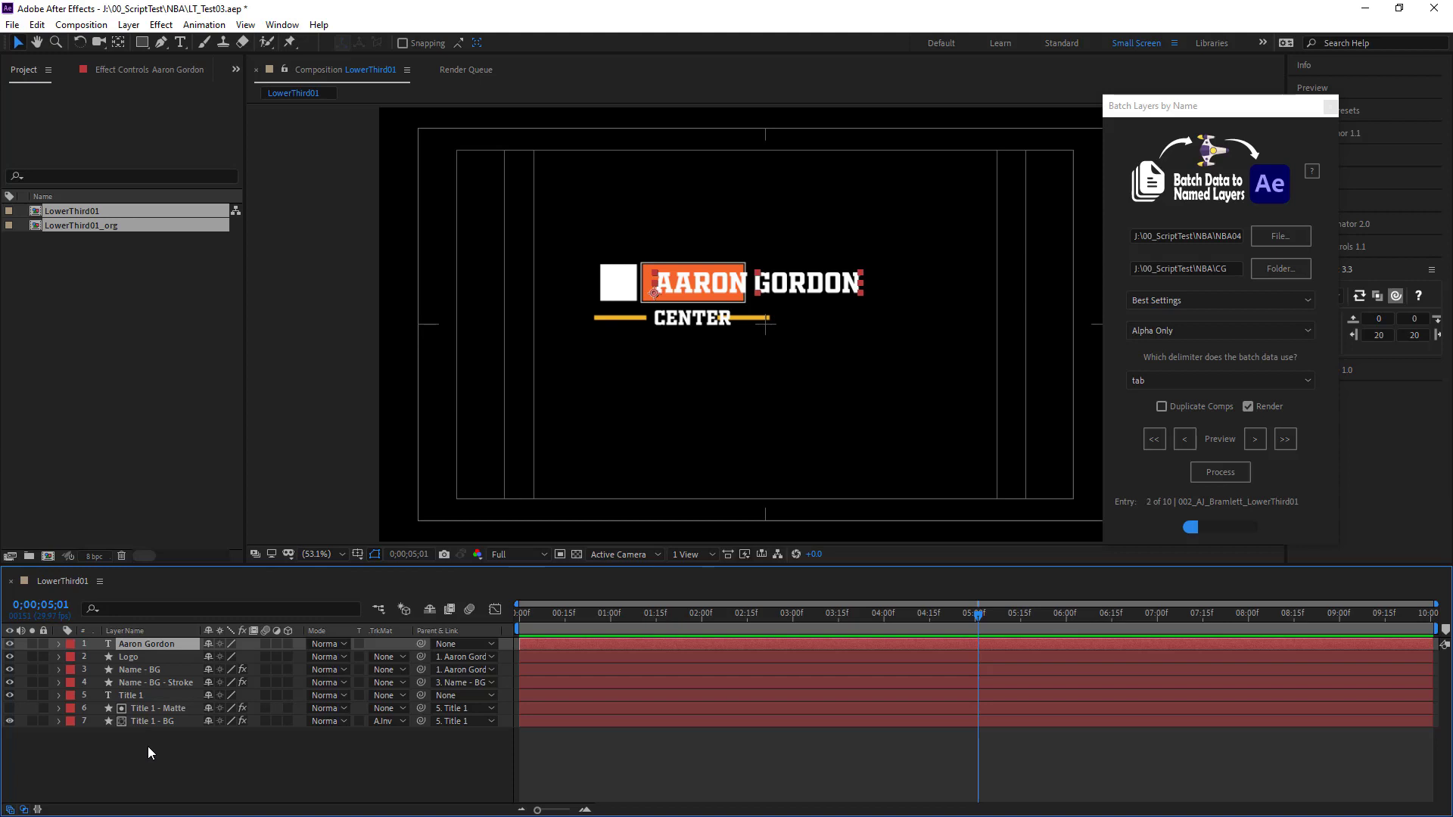
{"action": "key", "text": "Return"}
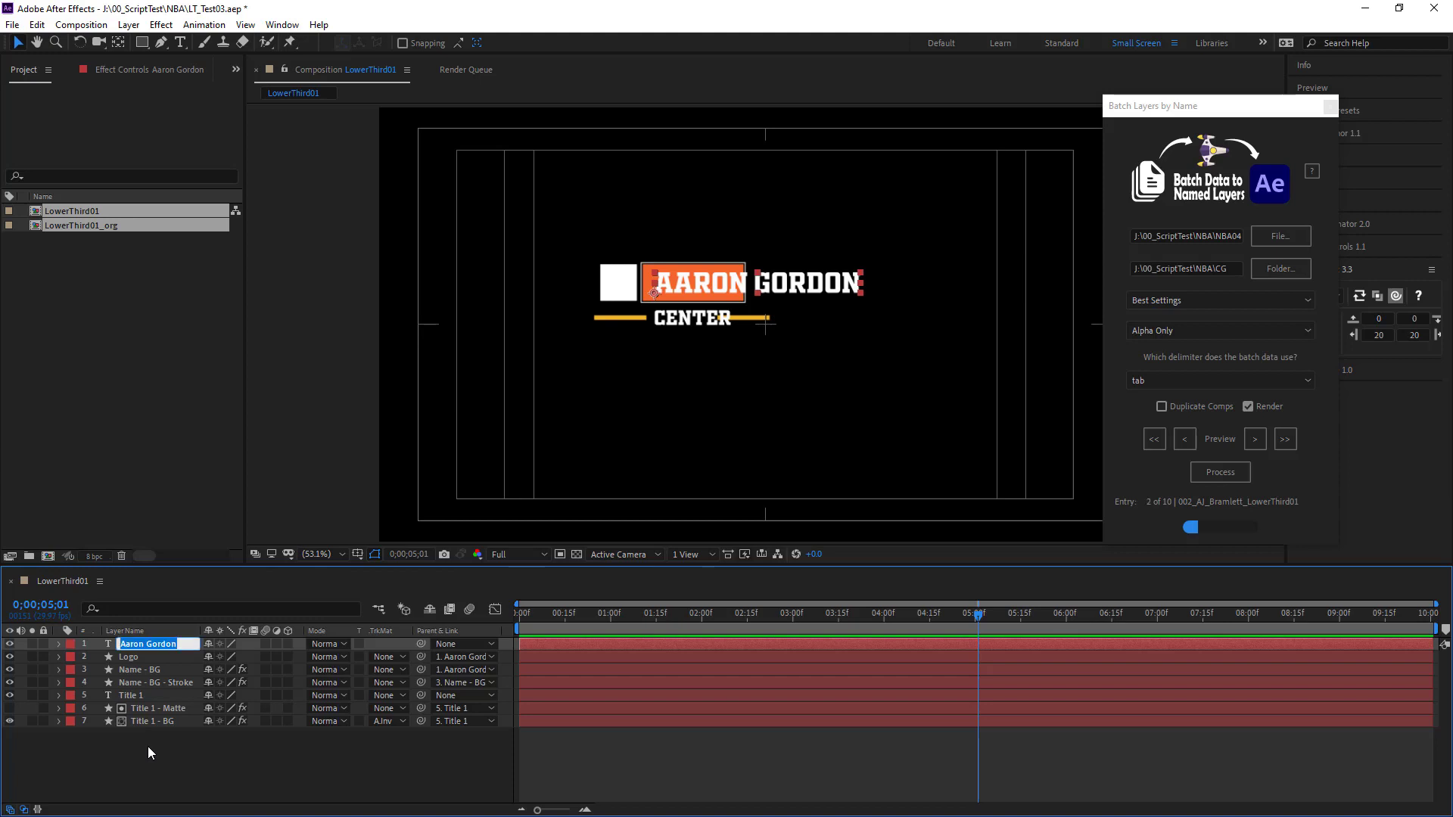
{"action": "type", "text": "Name"}
{"action": "key", "text": "Return"}
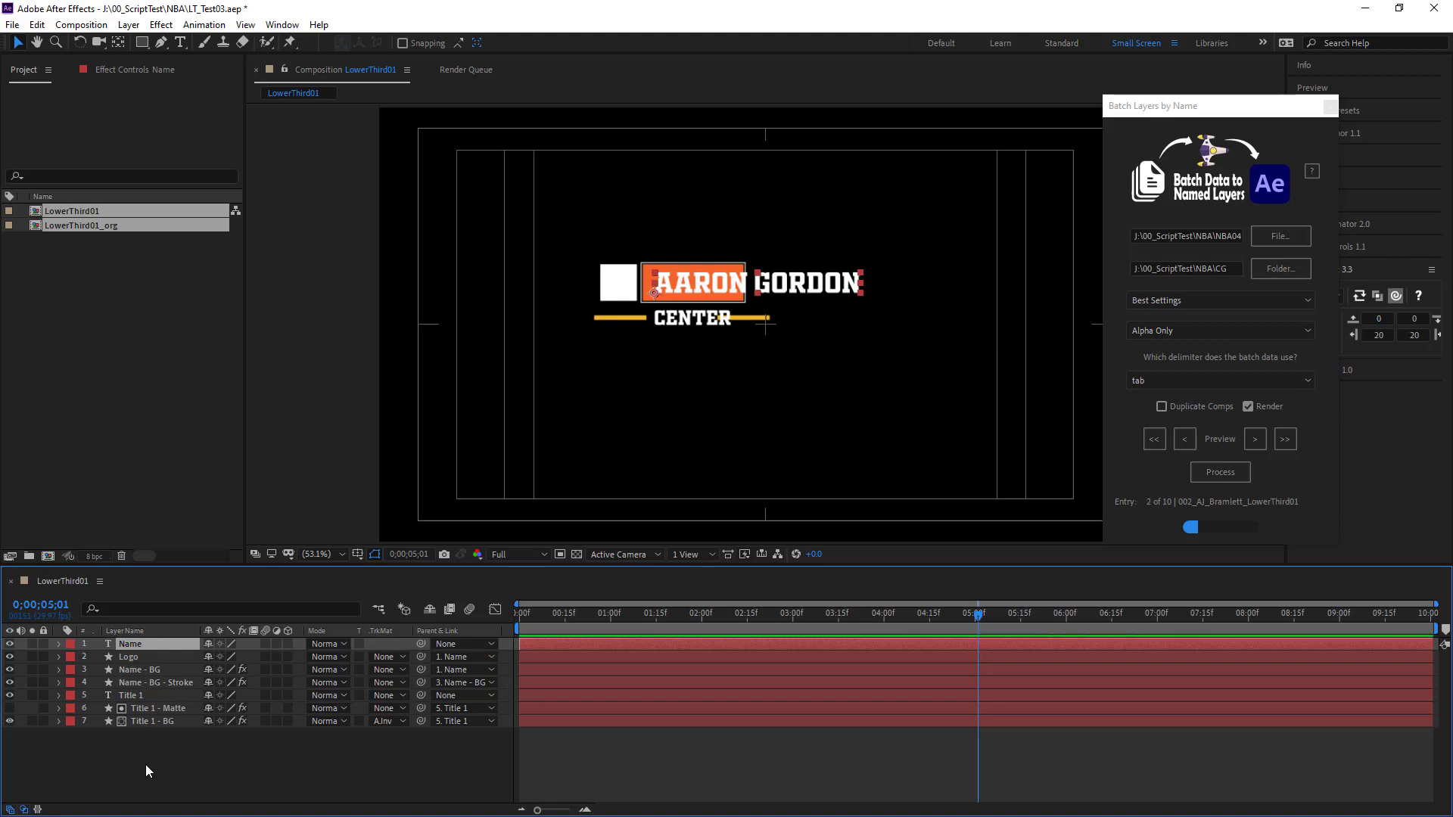
{"action": "left_click", "coordinate": [147, 769]}
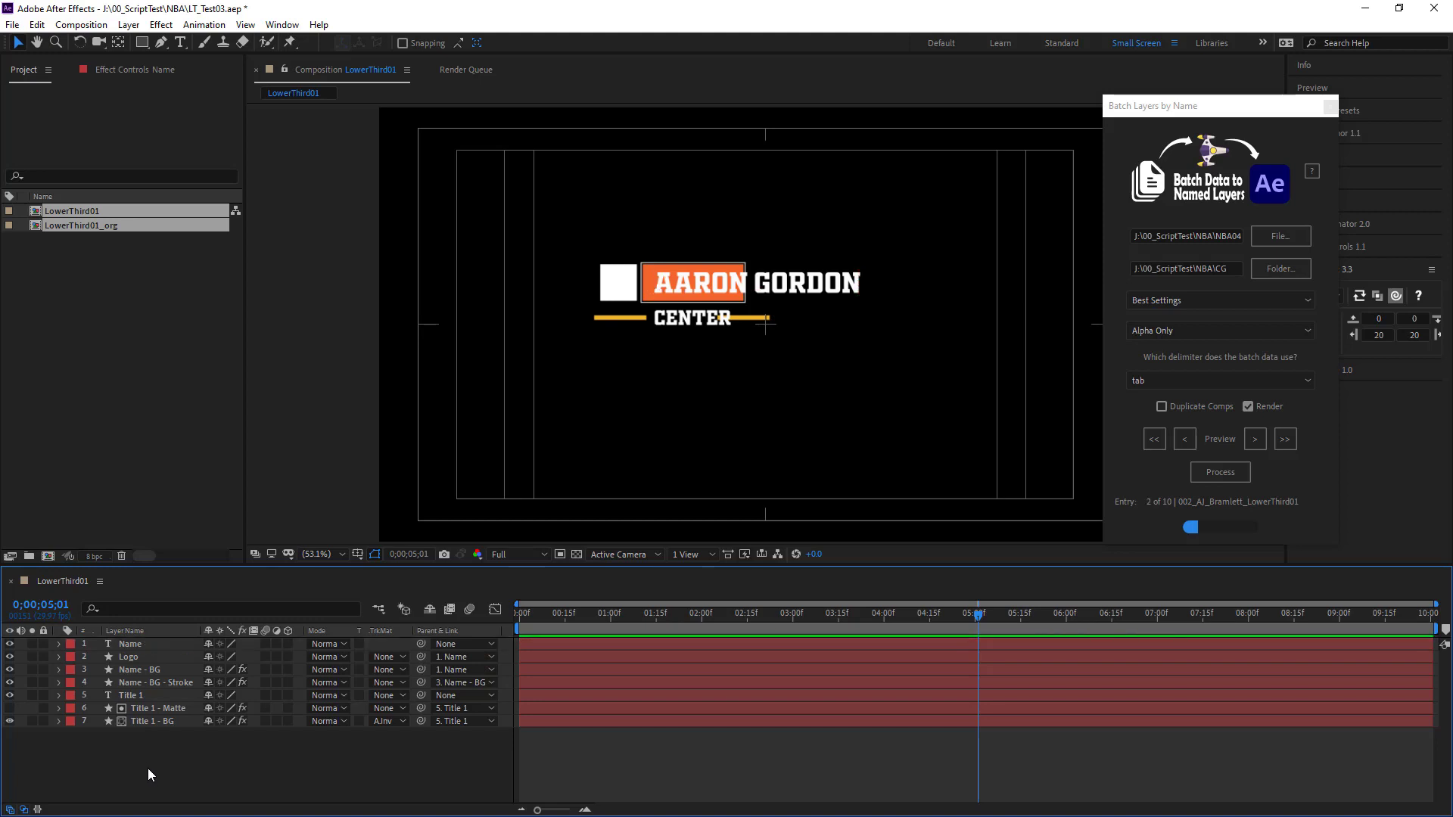
{"action": "left_click", "coordinate": [1255, 439]}
{"action": "left_click", "coordinate": [1253, 442]}
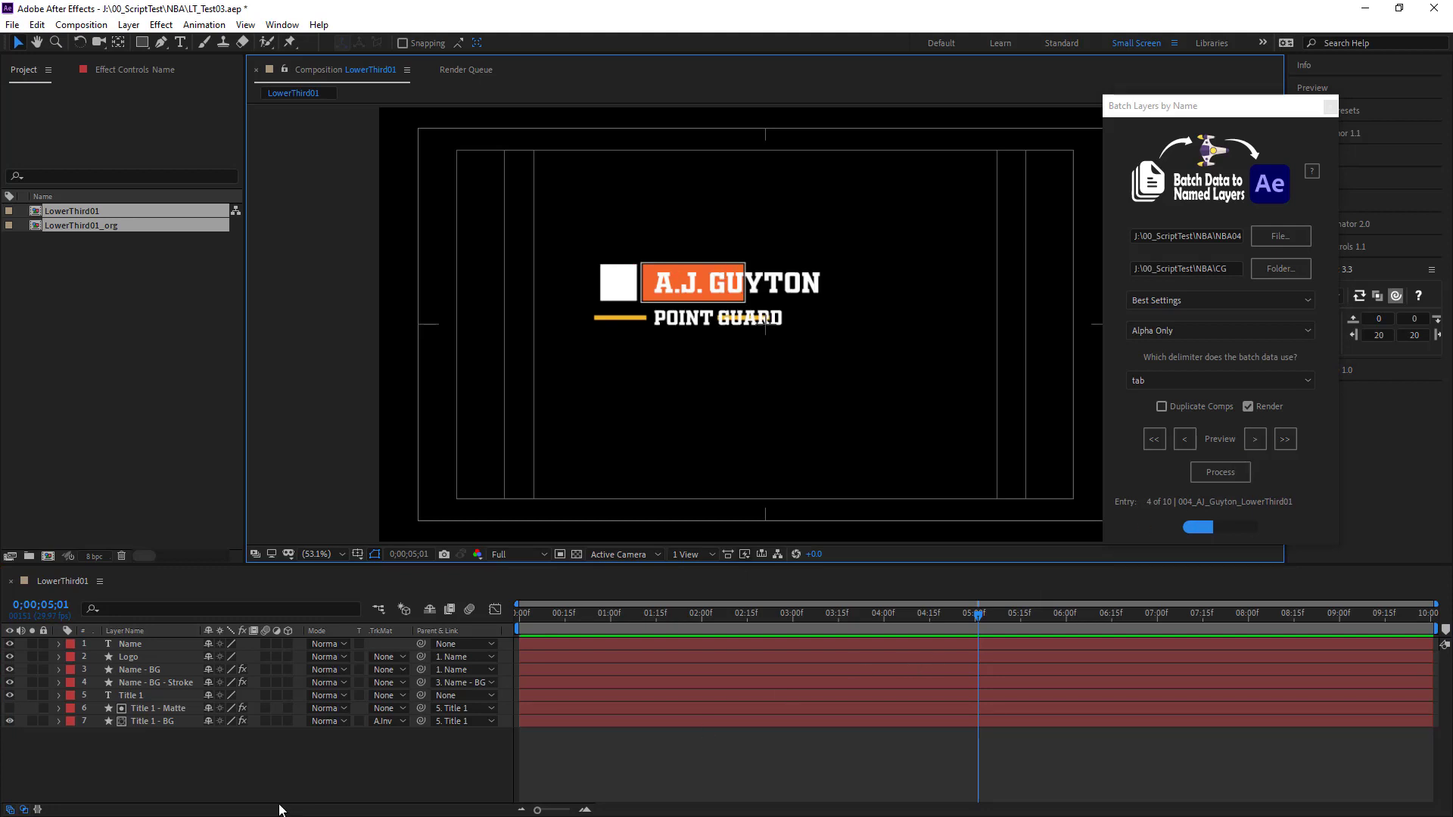
Delete the Title 1 - BG layer and select the Title 1 text layer.
{"action": "left_click", "coordinate": [145, 721]}
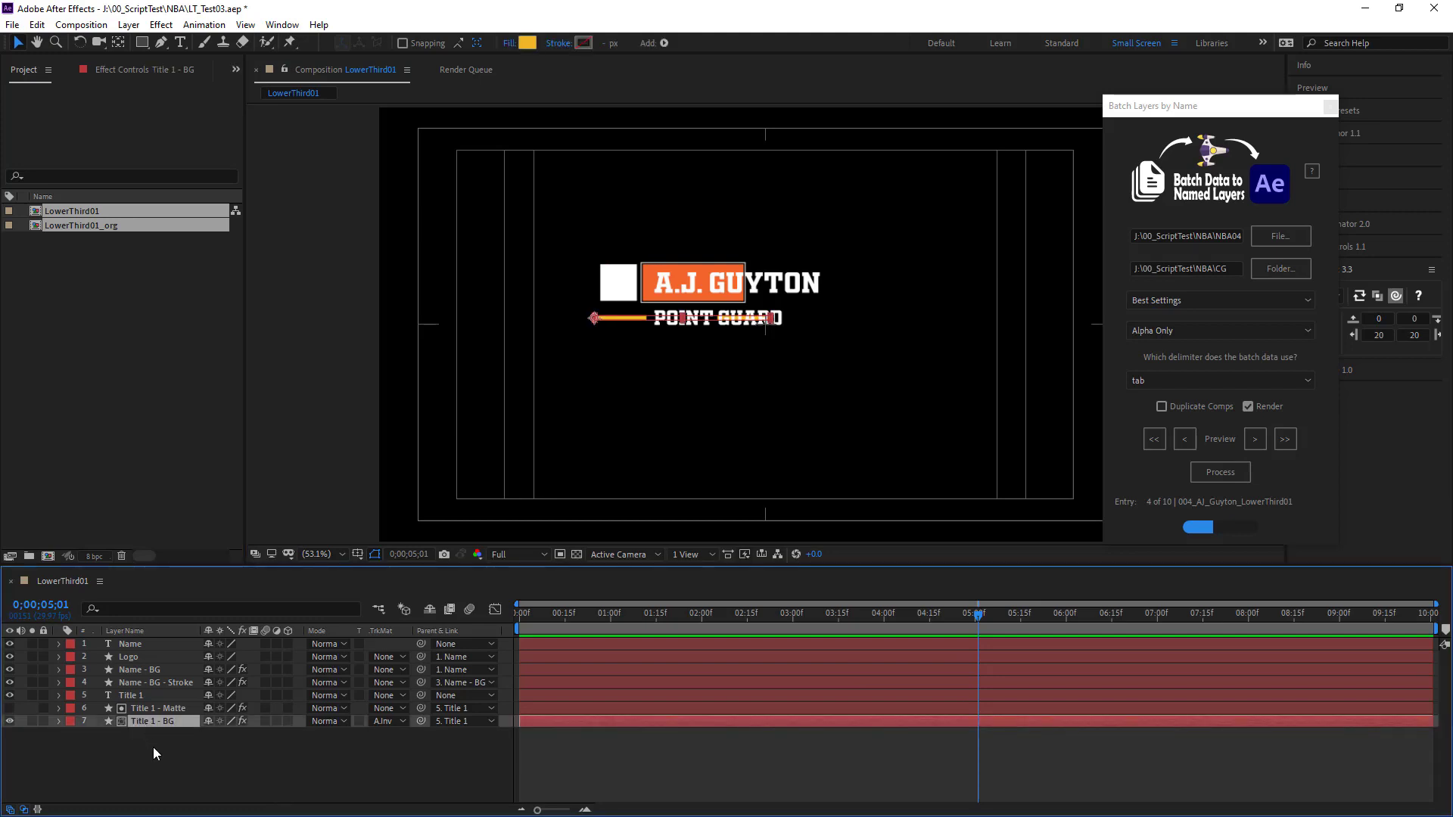
{"action": "key", "text": "Delete"}
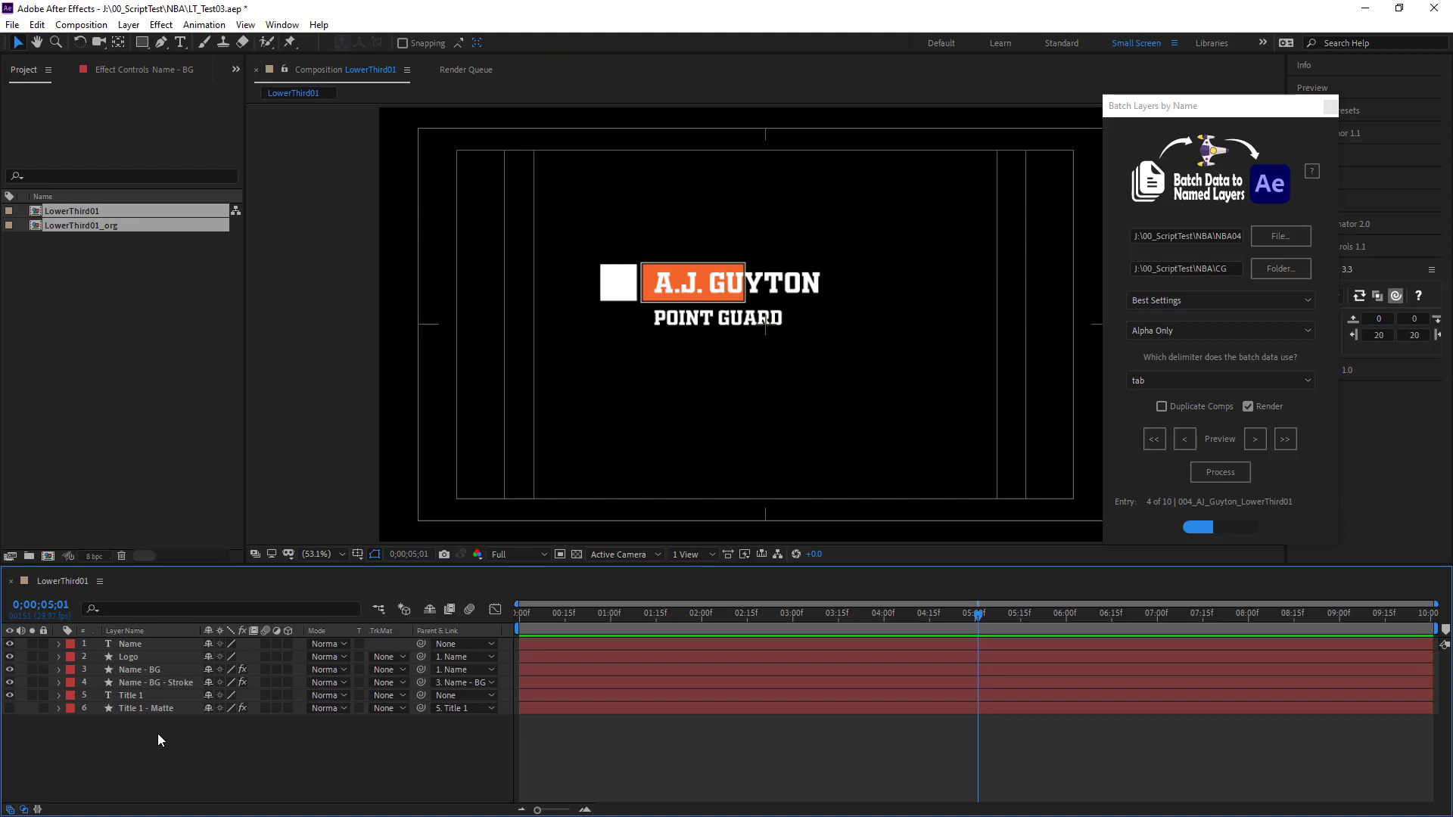
{"action": "left_click", "coordinate": [138, 697]}
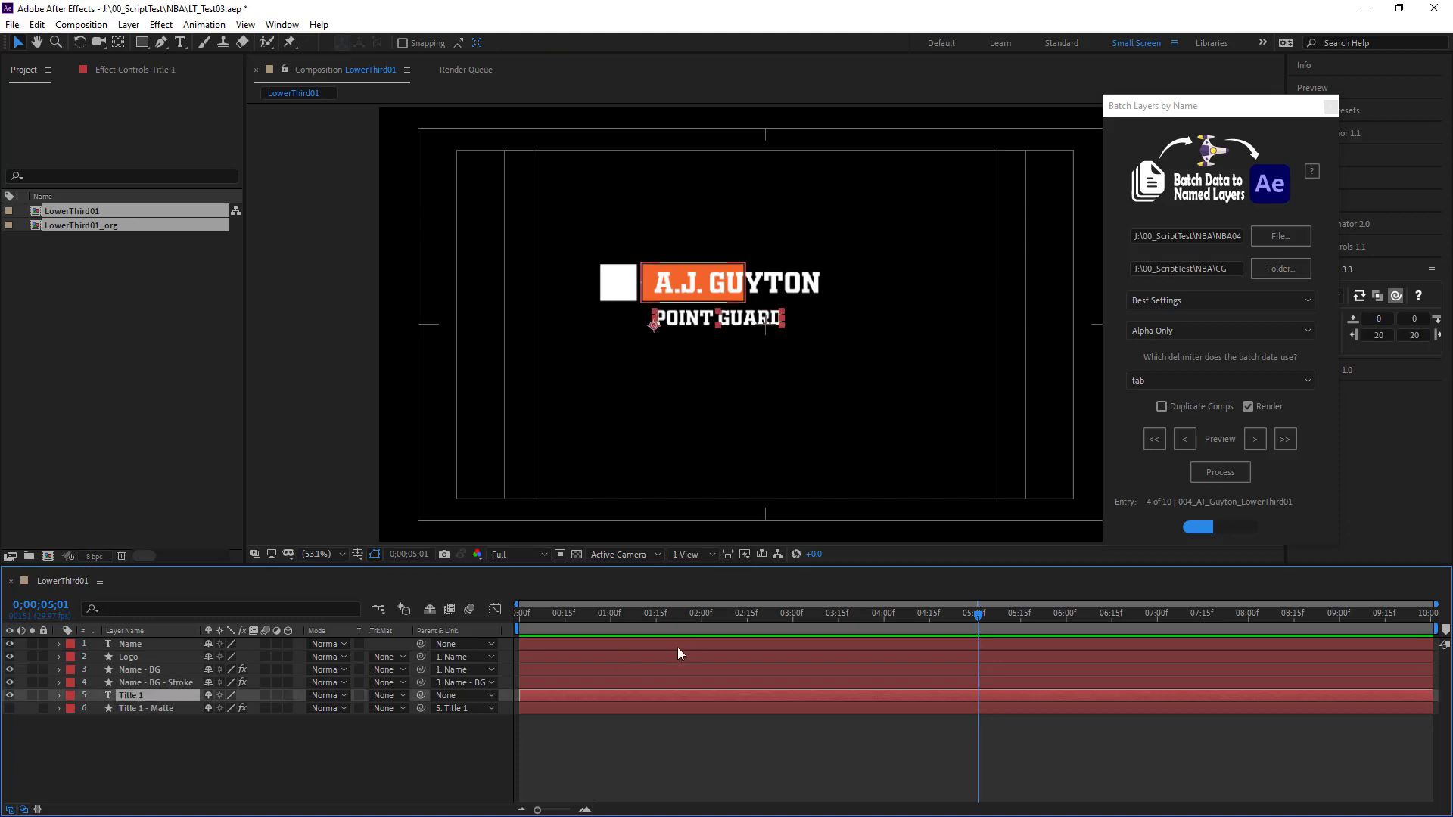
Uncover the Smart Rekt controls by moving the batch window and set the Smart Rekt layer name to BG.
{"action": "left_click_drag", "start_coordinate": [1262, 110], "coordinate": [198, 296]}
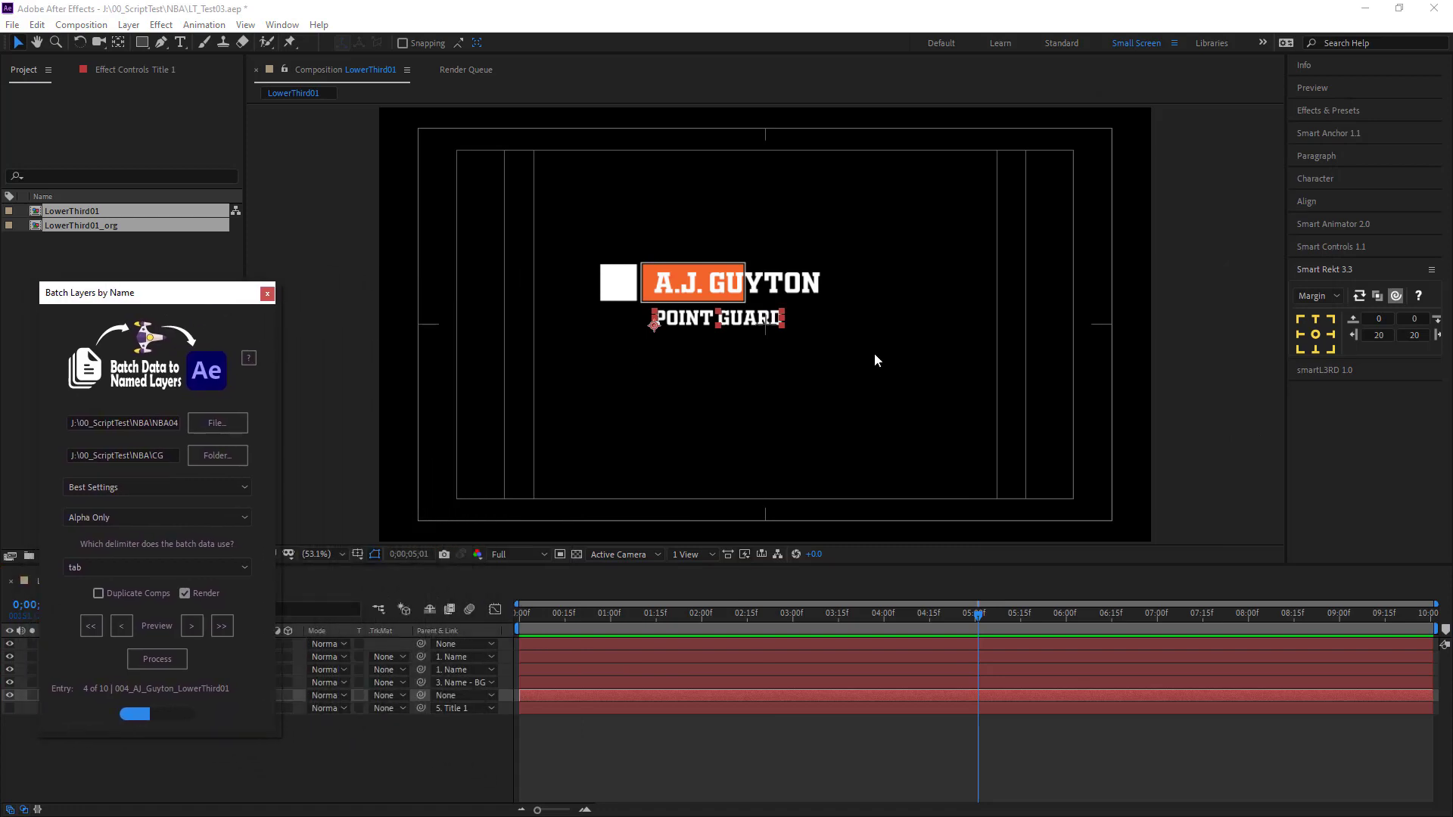
{"action": "left_click", "coordinate": [1333, 295]}
{"action": "left_click", "coordinate": [1322, 364]}
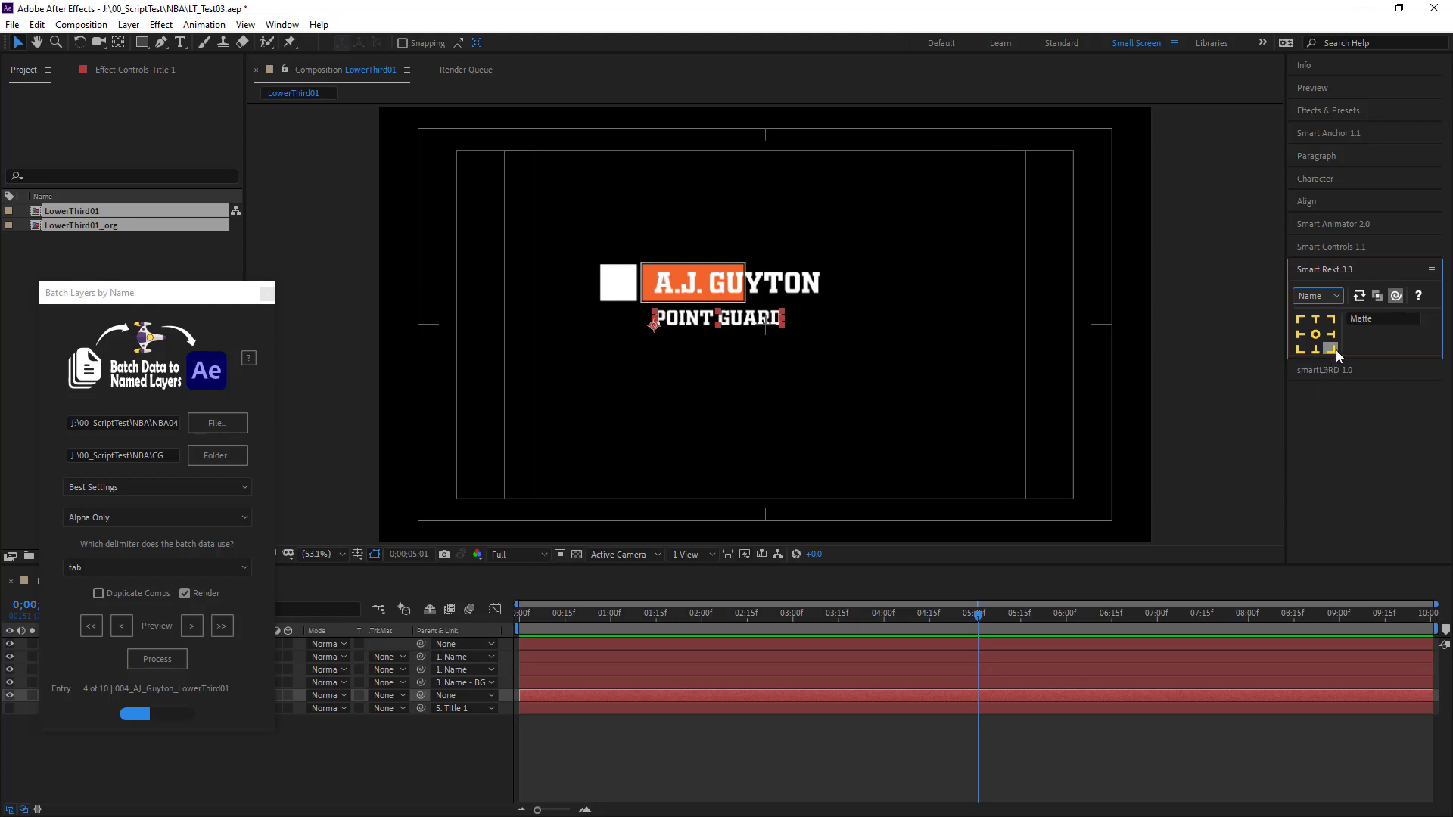
{"action": "key", "text": "Tab"}
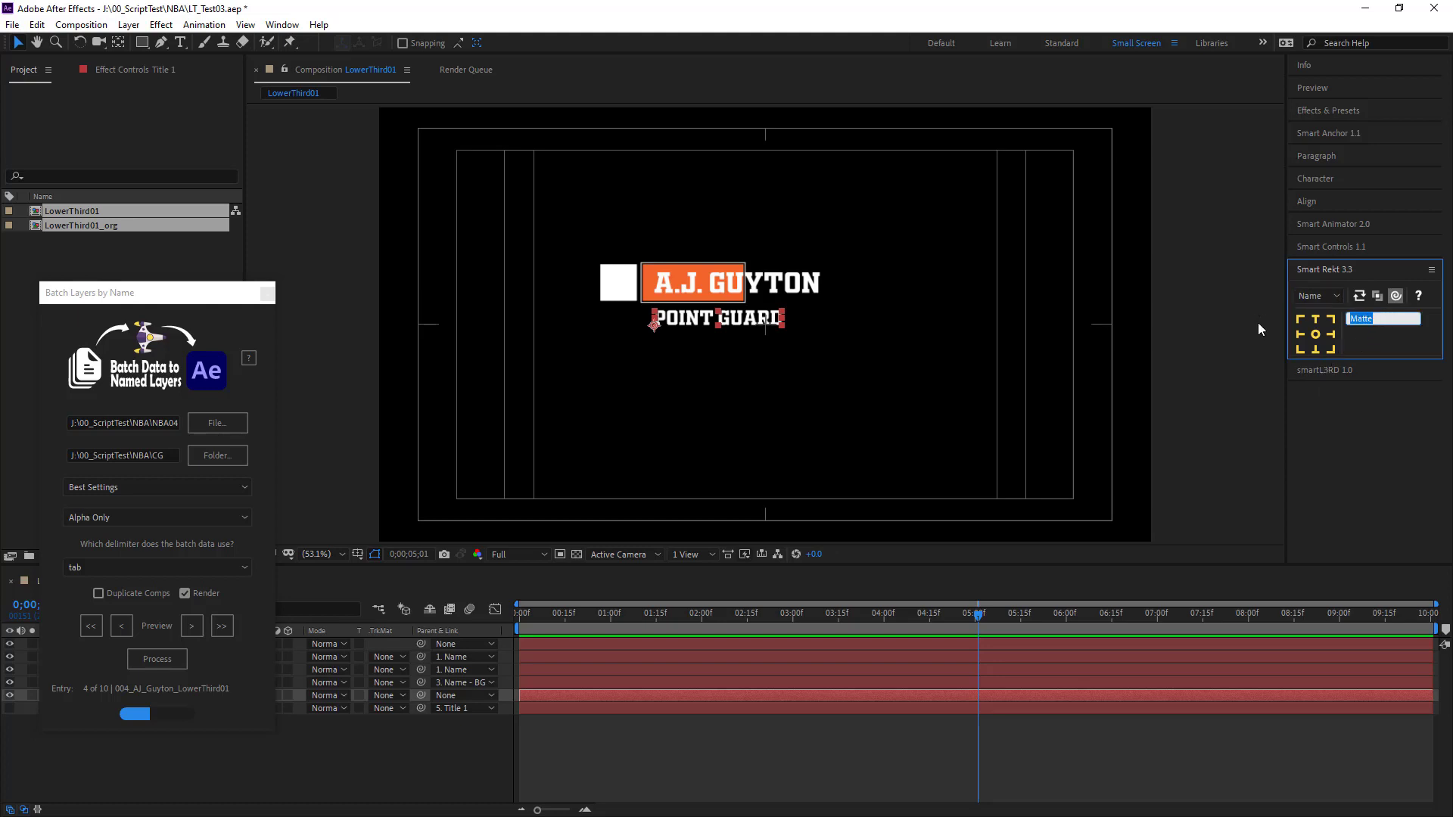
{"action": "type", "text": "BG"}
Check the Smart Rekt fill setting and set the left and right margins to 150.
{"action": "left_click", "coordinate": [1329, 297]}
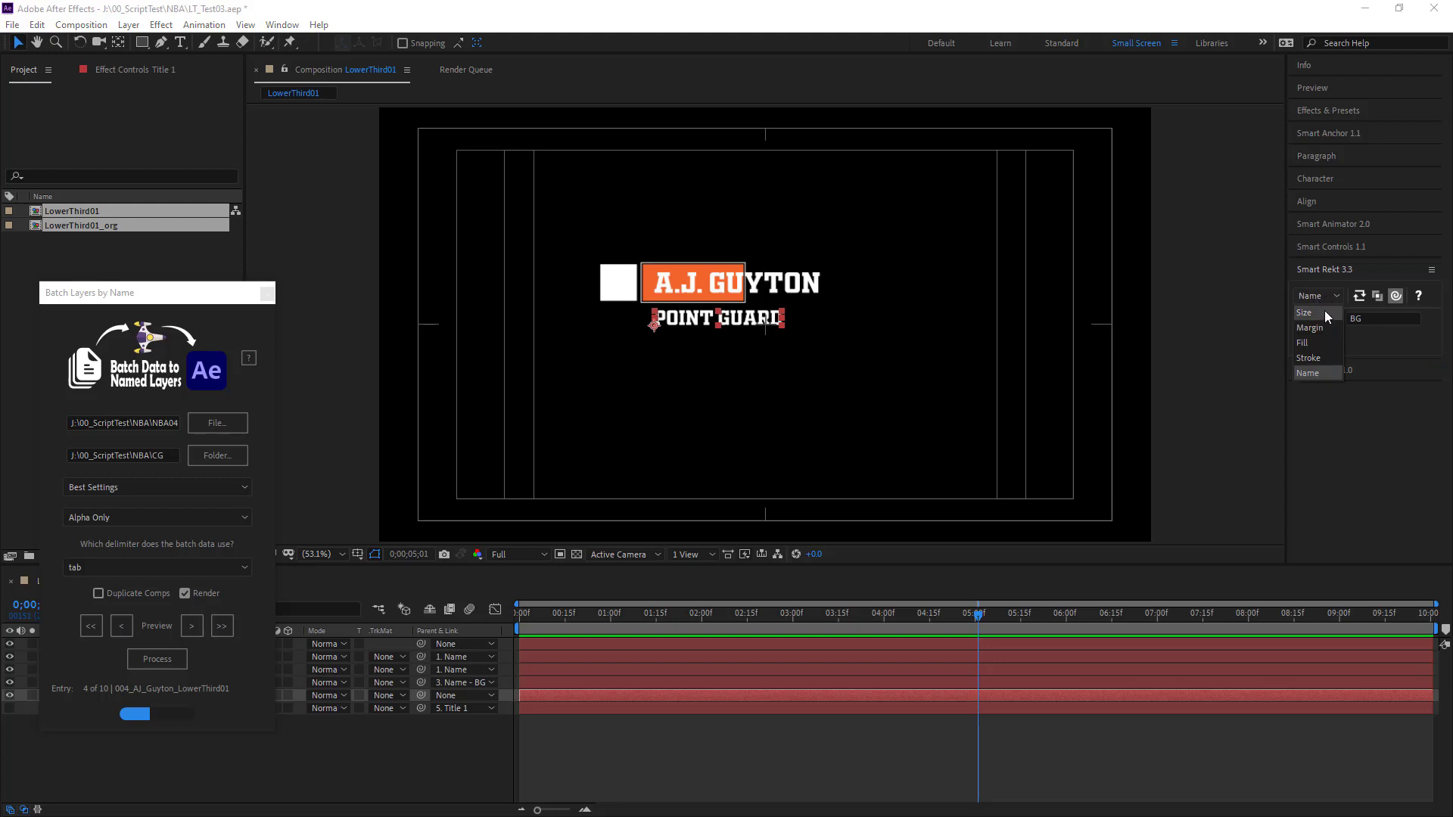
{"action": "left_click", "coordinate": [1306, 343]}
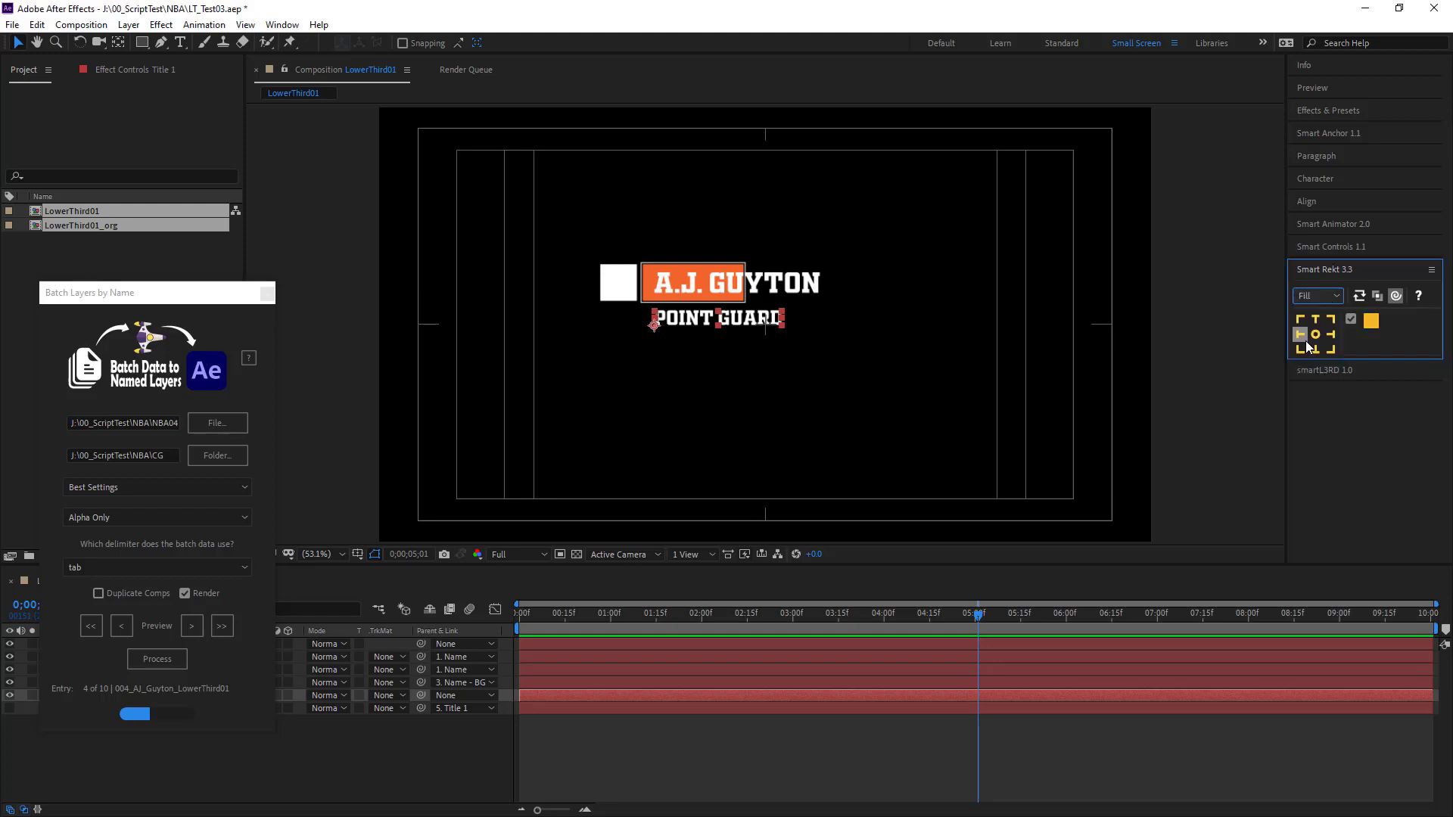
{"action": "left_click", "coordinate": [1324, 297]}
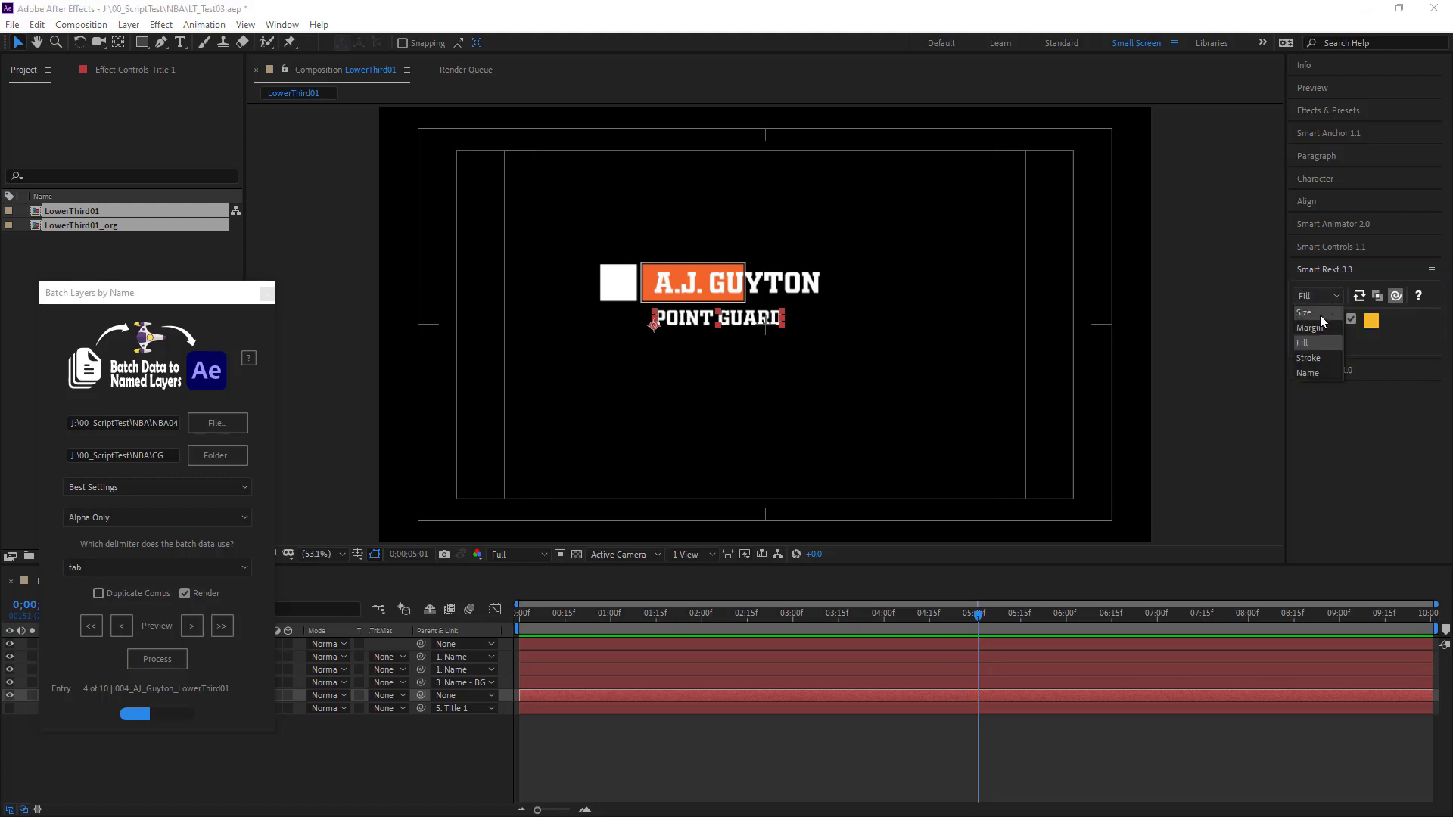
{"action": "left_click", "coordinate": [1316, 328]}
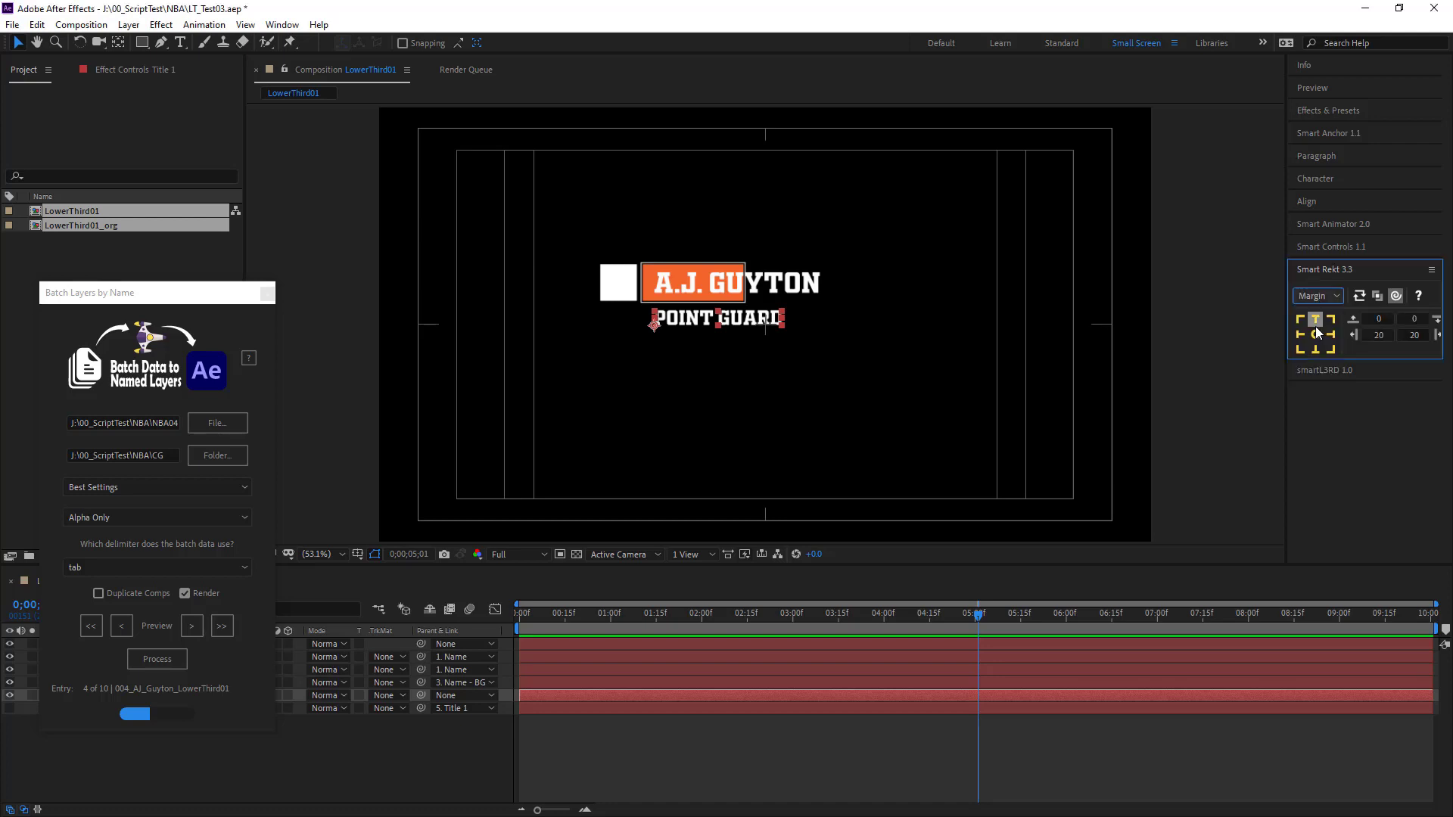
{"action": "left_click", "coordinate": [1373, 337]}
{"action": "type", "text": "15"}
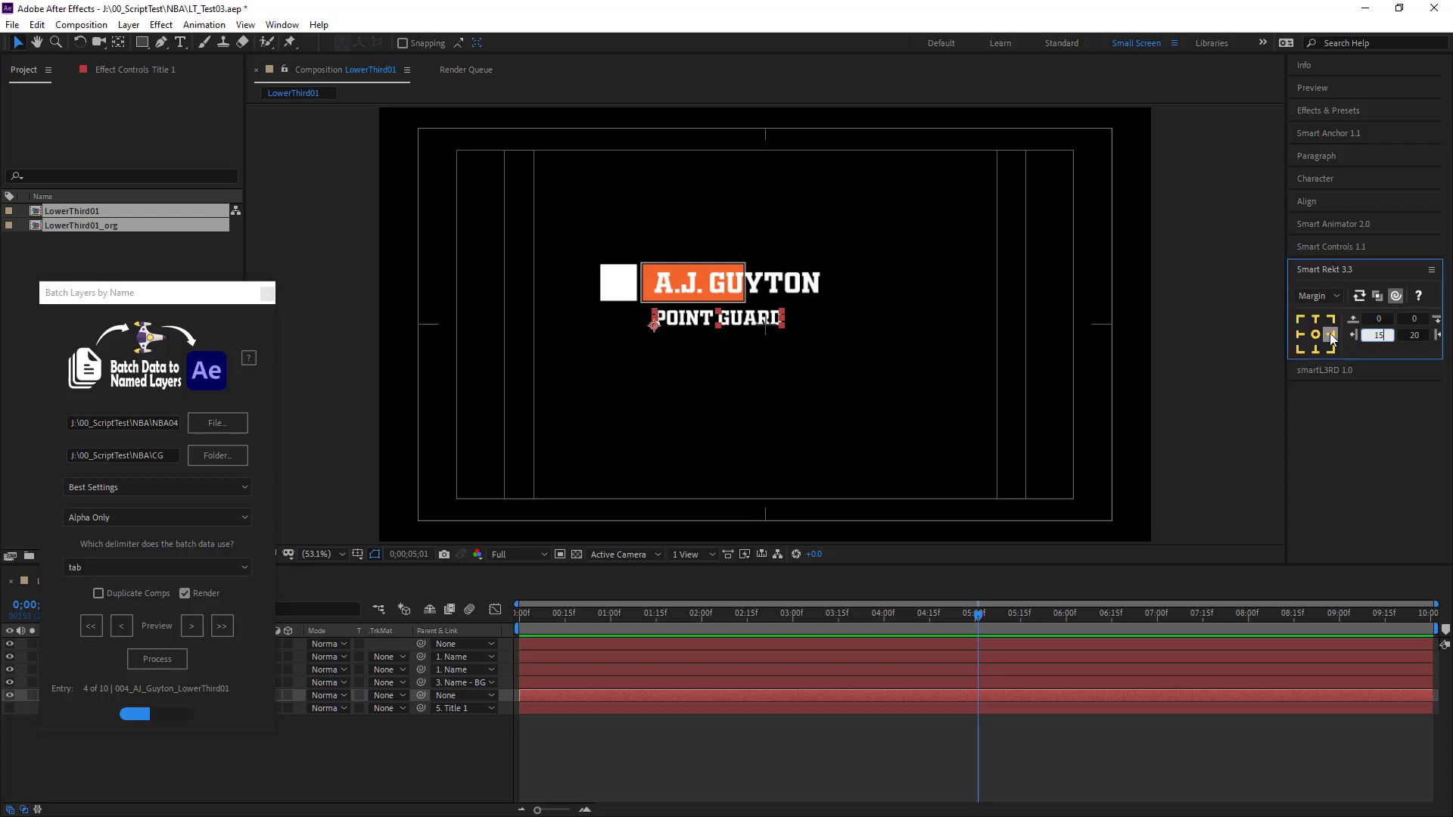
{"action": "type", "text": "0"}
{"action": "key", "text": "Tab"}
{"action": "type", "text": "150"}
{"action": "key", "text": "Tab"}
Move the batch window clear of the layer list and create a left-middle anchored Smart Rekt background for Title 1.
{"action": "left_click", "coordinate": [192, 296]}
{"action": "left_click_drag", "start_coordinate": [192, 296], "coordinate": [177, 93]}
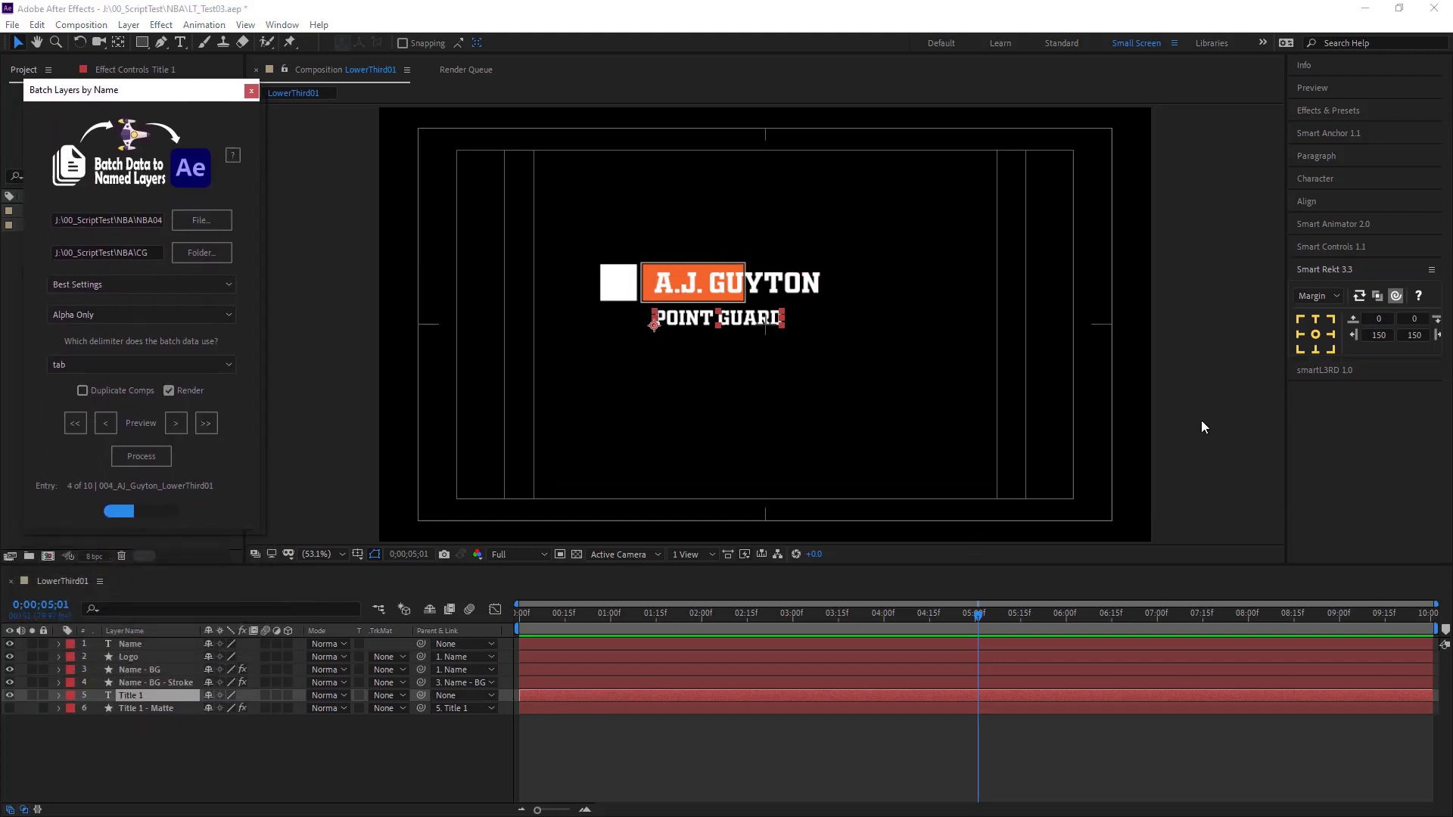
{"action": "left_click", "coordinate": [1297, 335]}
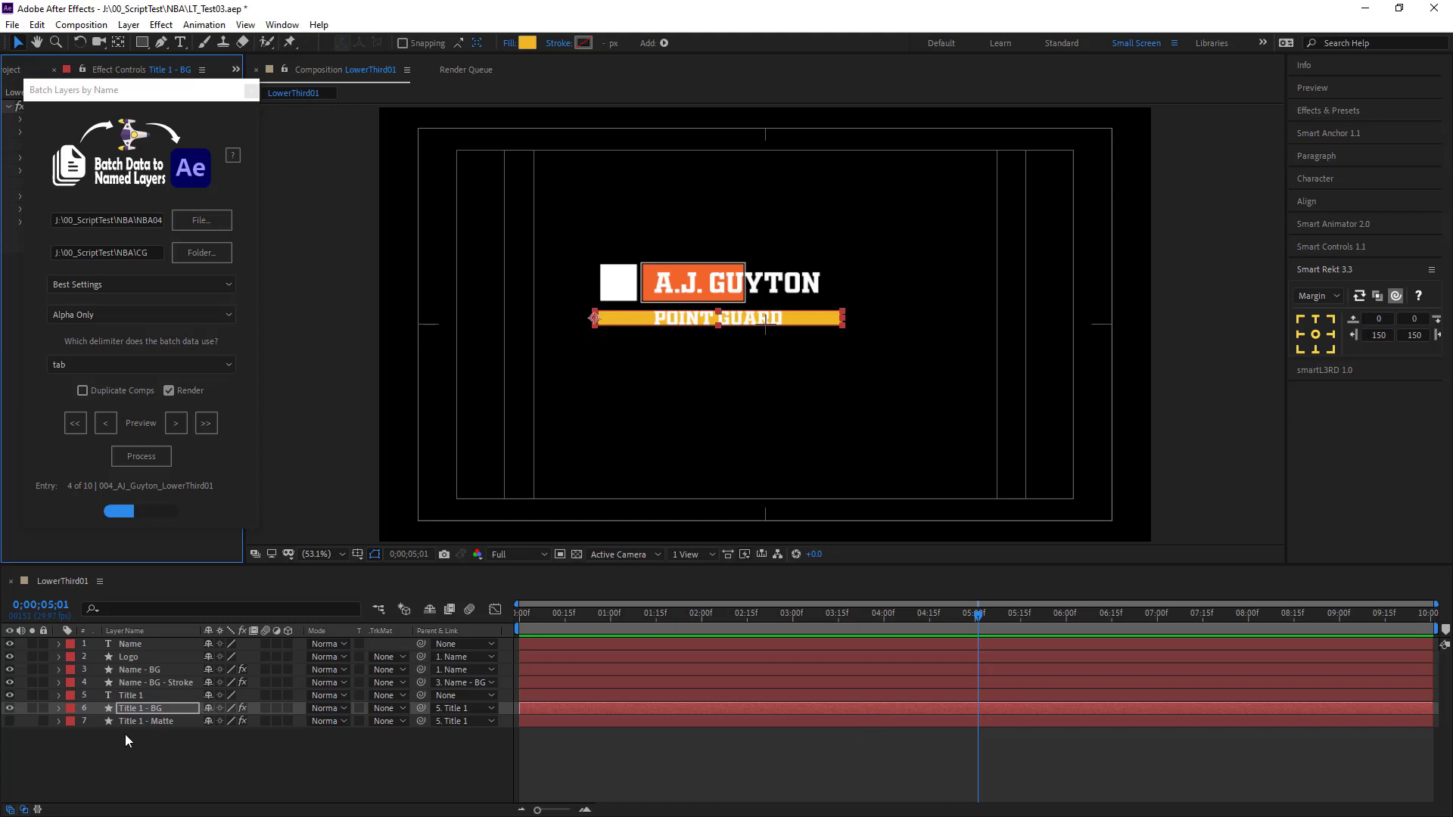
Place the Title 1 - BG layer below Title 1 - Matte and set its track matte to Alpha Inverted.
{"action": "left_click_drag", "start_coordinate": [151, 709], "coordinate": [153, 725]}
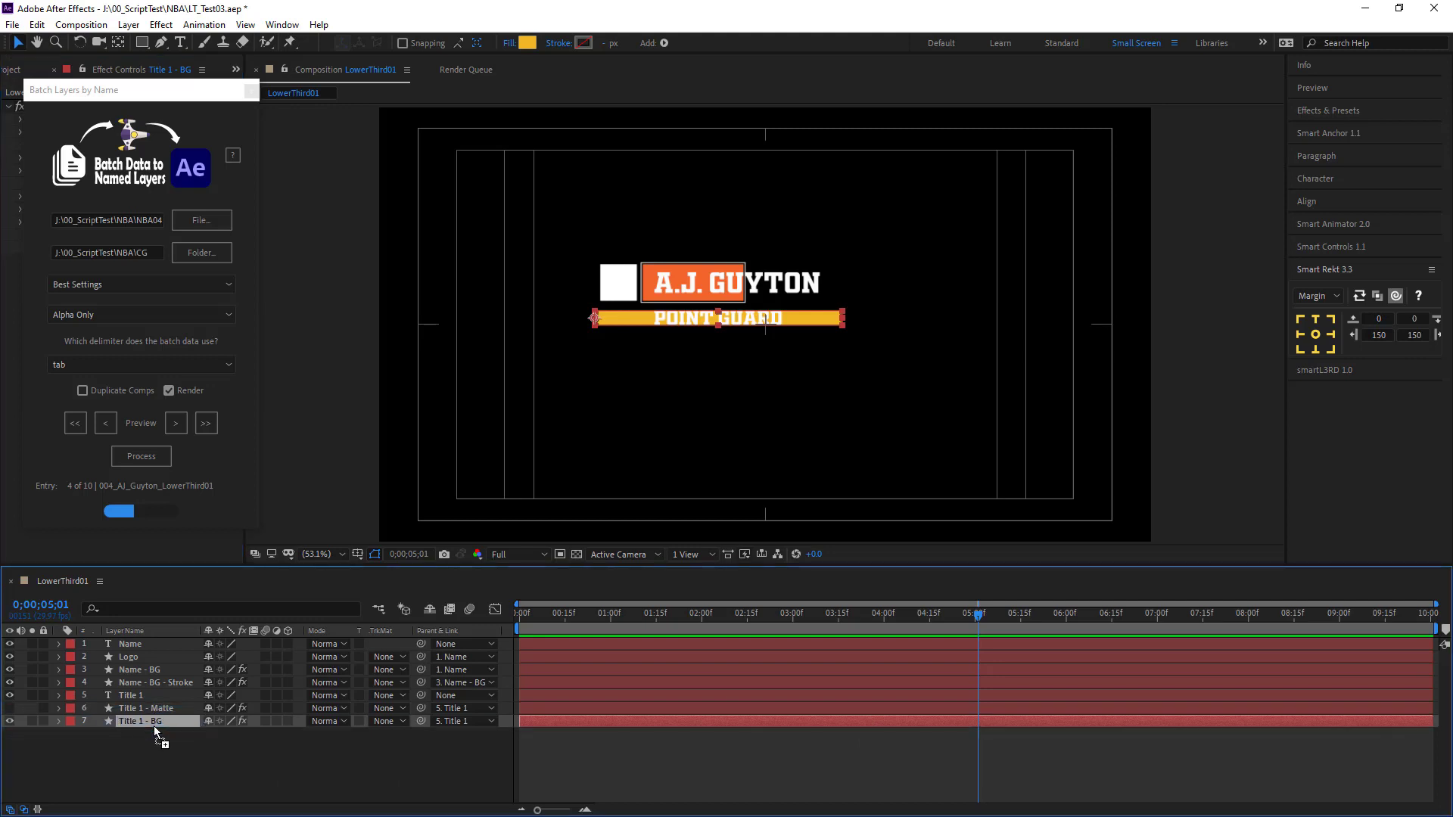
{"action": "left_click", "coordinate": [387, 721]}
{"action": "left_click", "coordinate": [405, 672]}
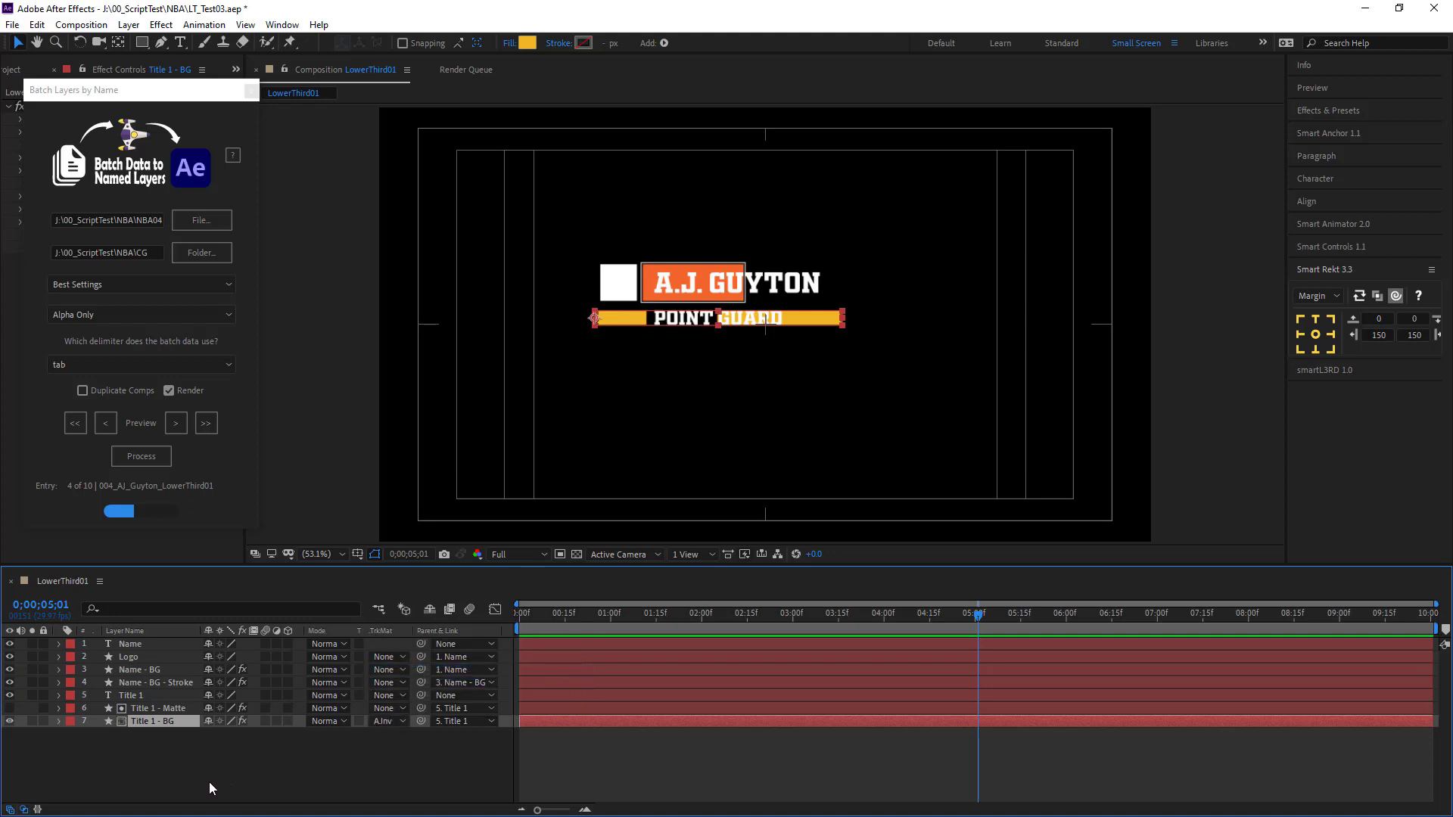
Delete the Title 1 - Matte layer and select the Title 1 text layer.
{"action": "left_click", "coordinate": [156, 710]}
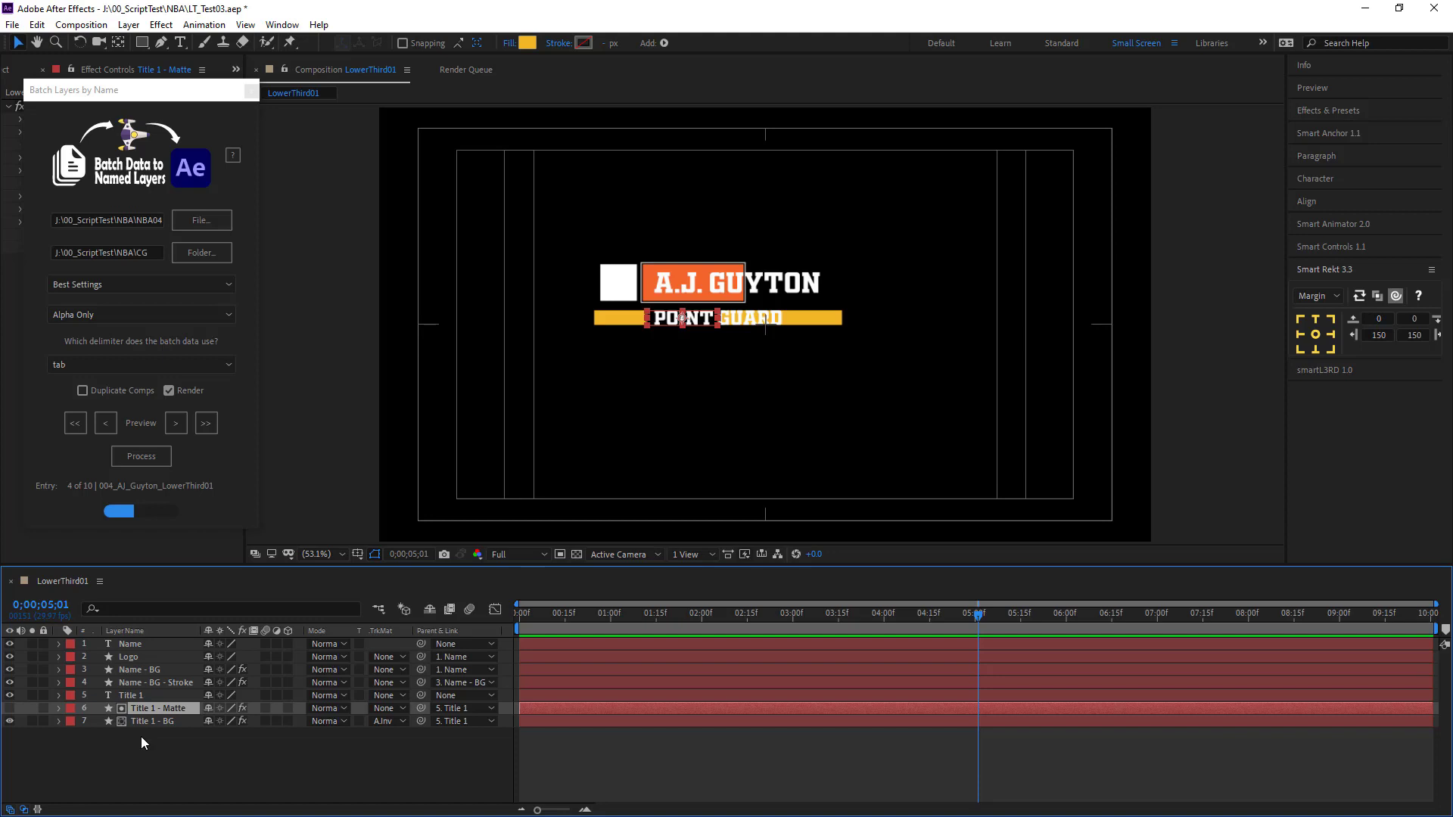
{"action": "key", "text": "Delete"}
{"action": "left_click", "coordinate": [152, 697]}
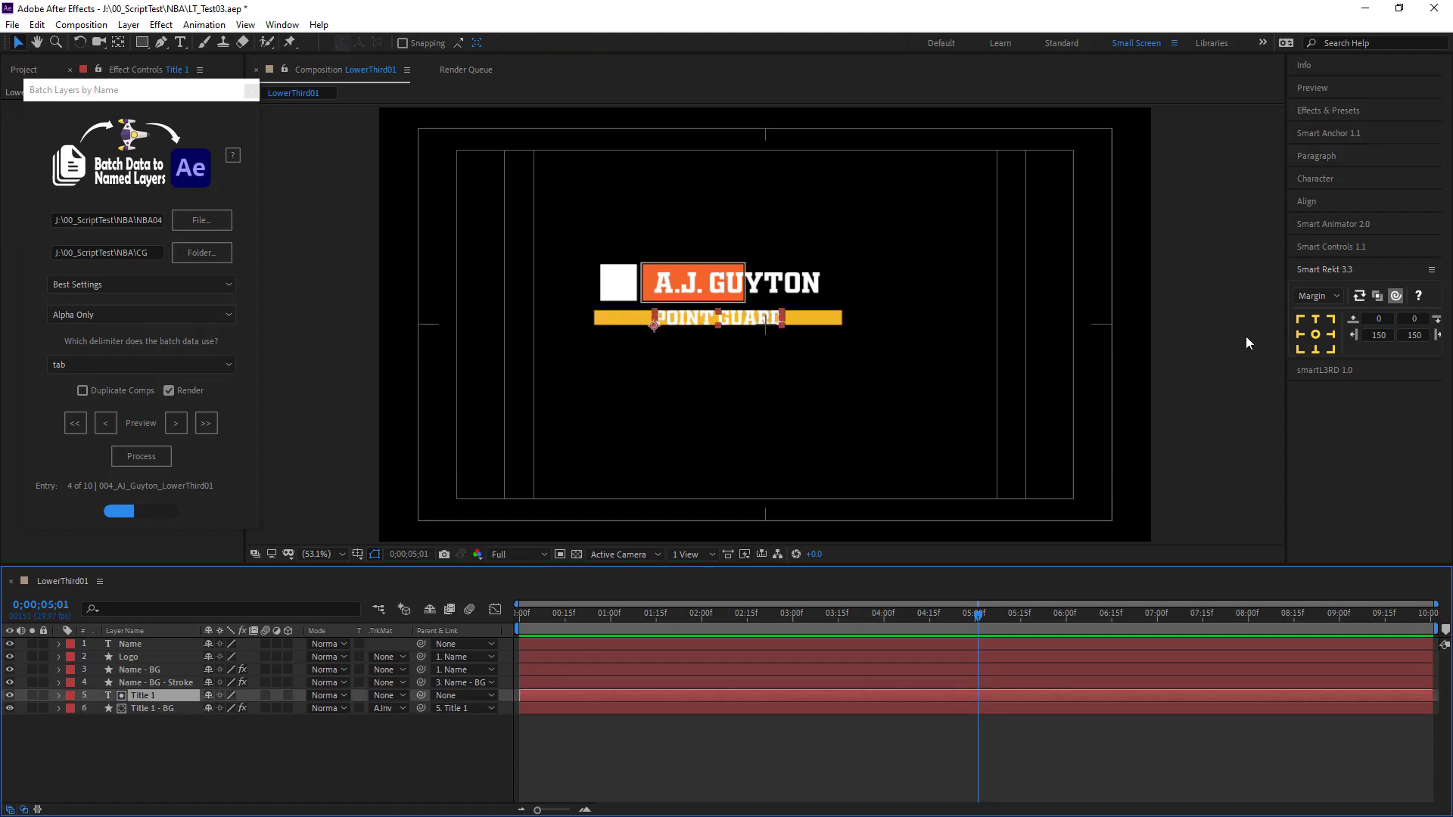
Set the Smart Rekt layer name to Matte.
{"action": "left_click", "coordinate": [1332, 297]}
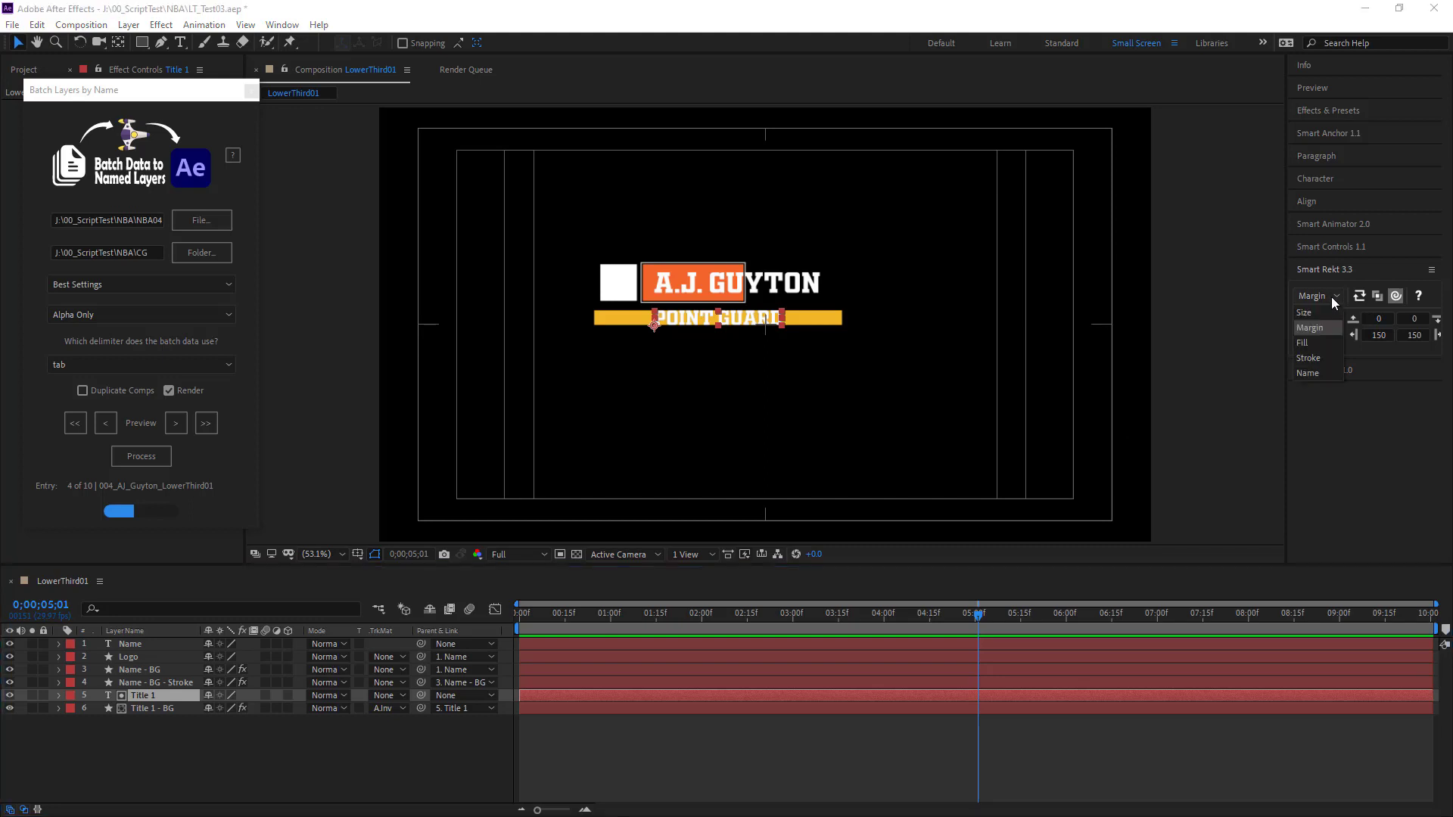
{"action": "left_click", "coordinate": [1320, 374]}
{"action": "left_click_drag", "start_coordinate": [1368, 322], "coordinate": [1330, 321]}
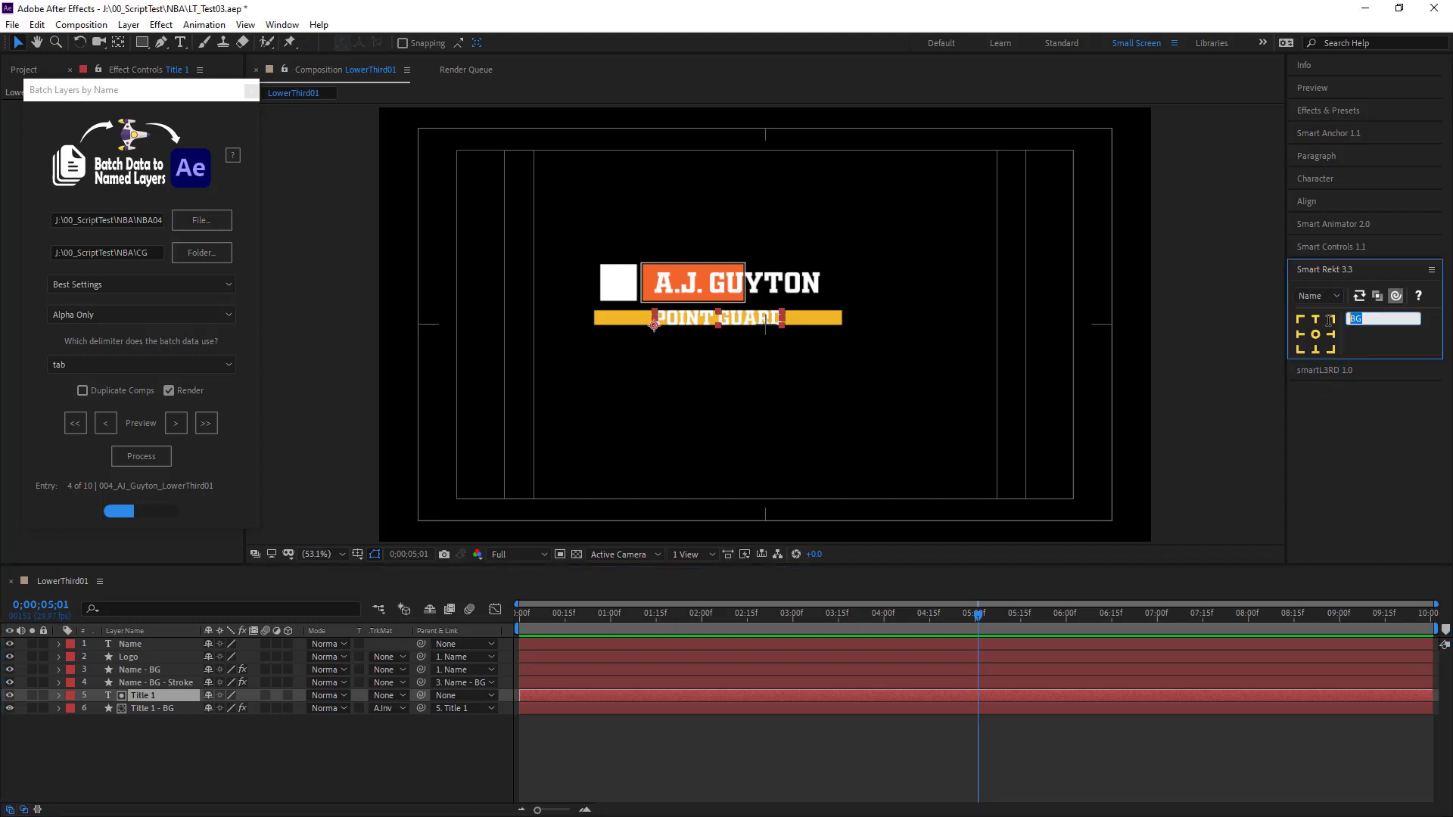
{"action": "type", "text": "Matte"}
{"action": "key", "text": "Return"}
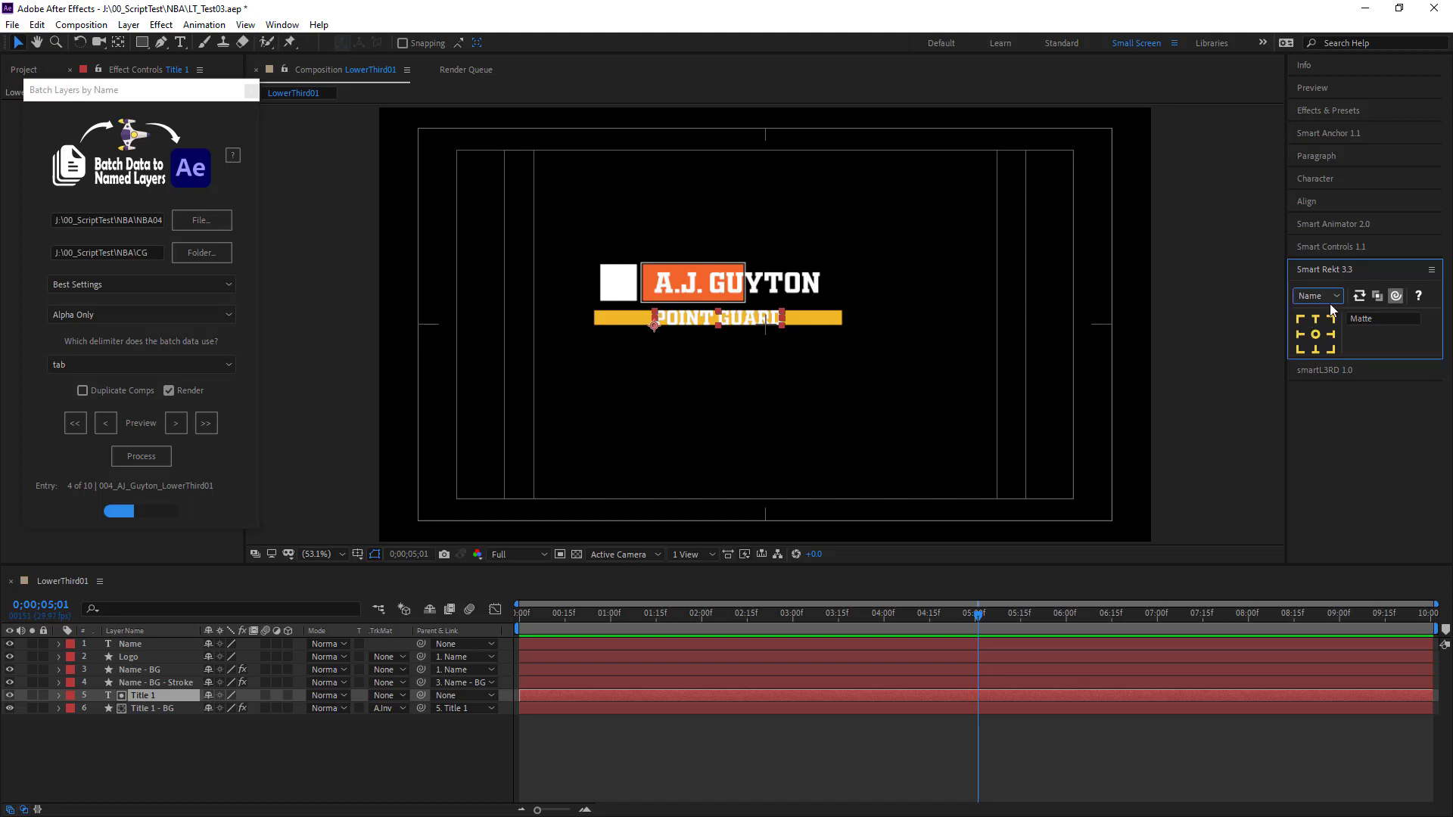
Set the Smart Rekt left and right margins to 20 and create a left-middle anchored matte for Title 1.
{"action": "left_click", "coordinate": [1330, 298]}
{"action": "left_click", "coordinate": [1323, 327]}
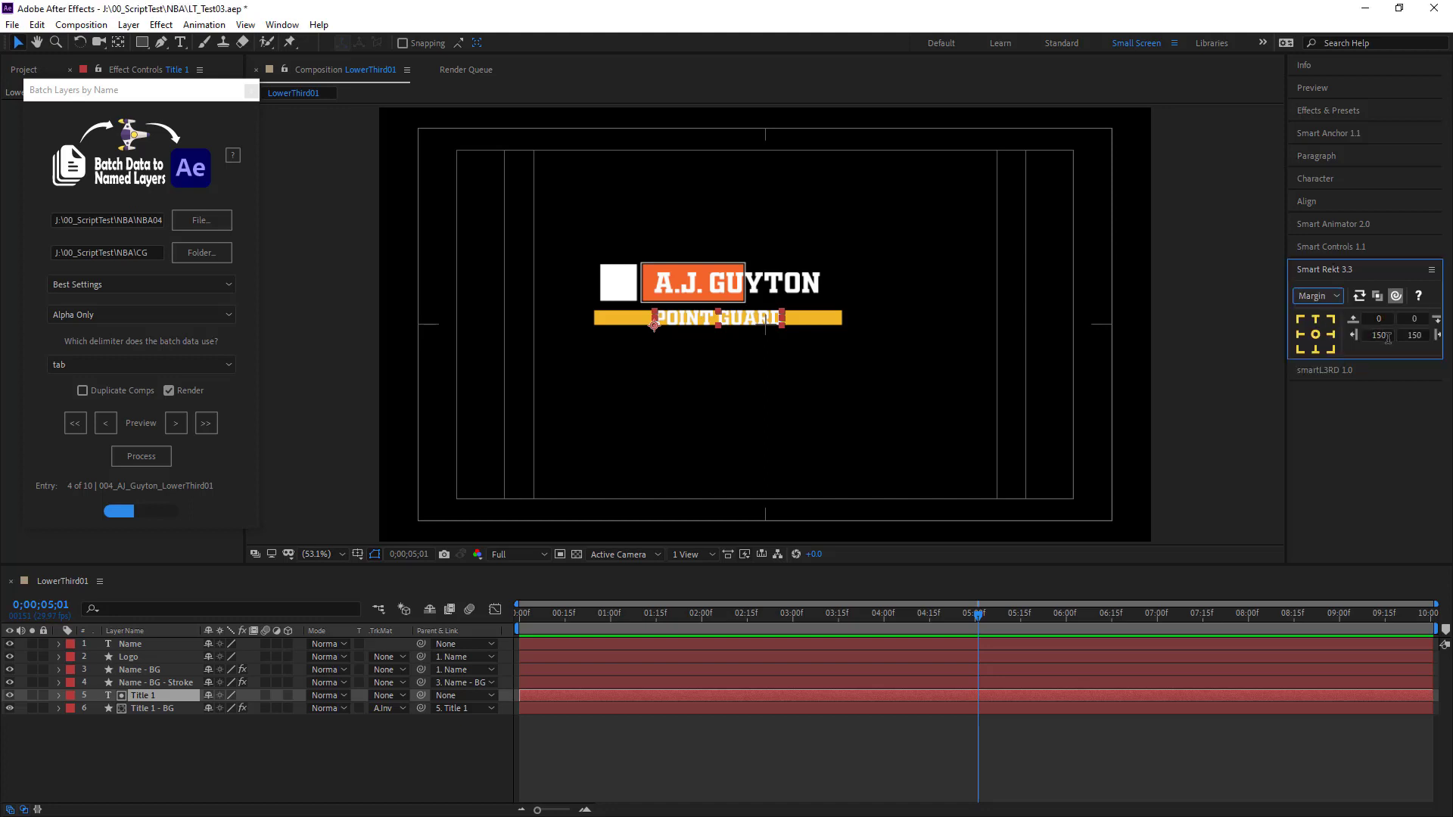
{"action": "double_click", "coordinate": [1390, 337]}
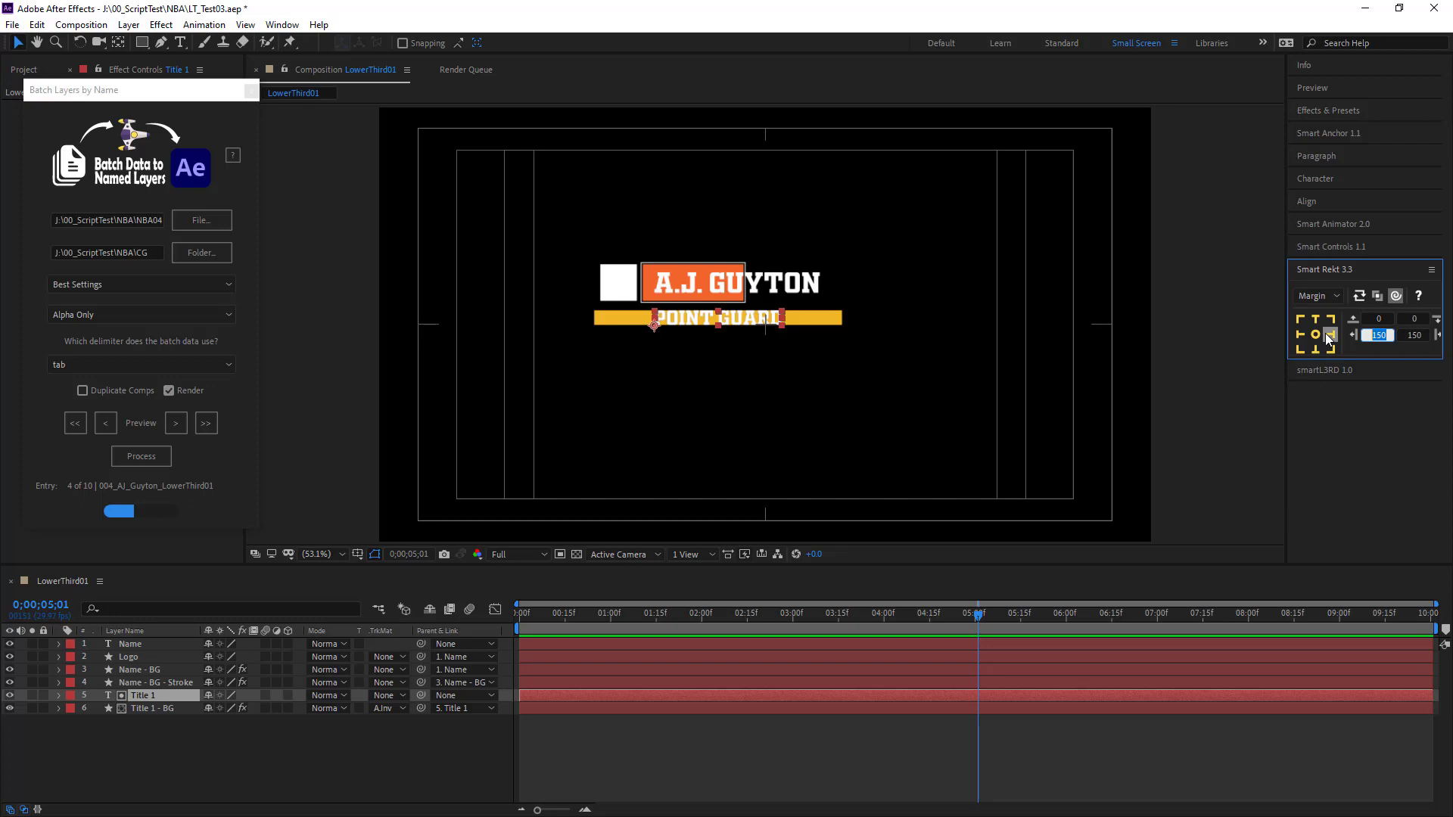
{"action": "type", "text": "20"}
{"action": "key", "text": "Tab"}
{"action": "type", "text": "20"}
{"action": "key", "text": "Tab"}
{"action": "left_click", "coordinate": [1301, 337]}
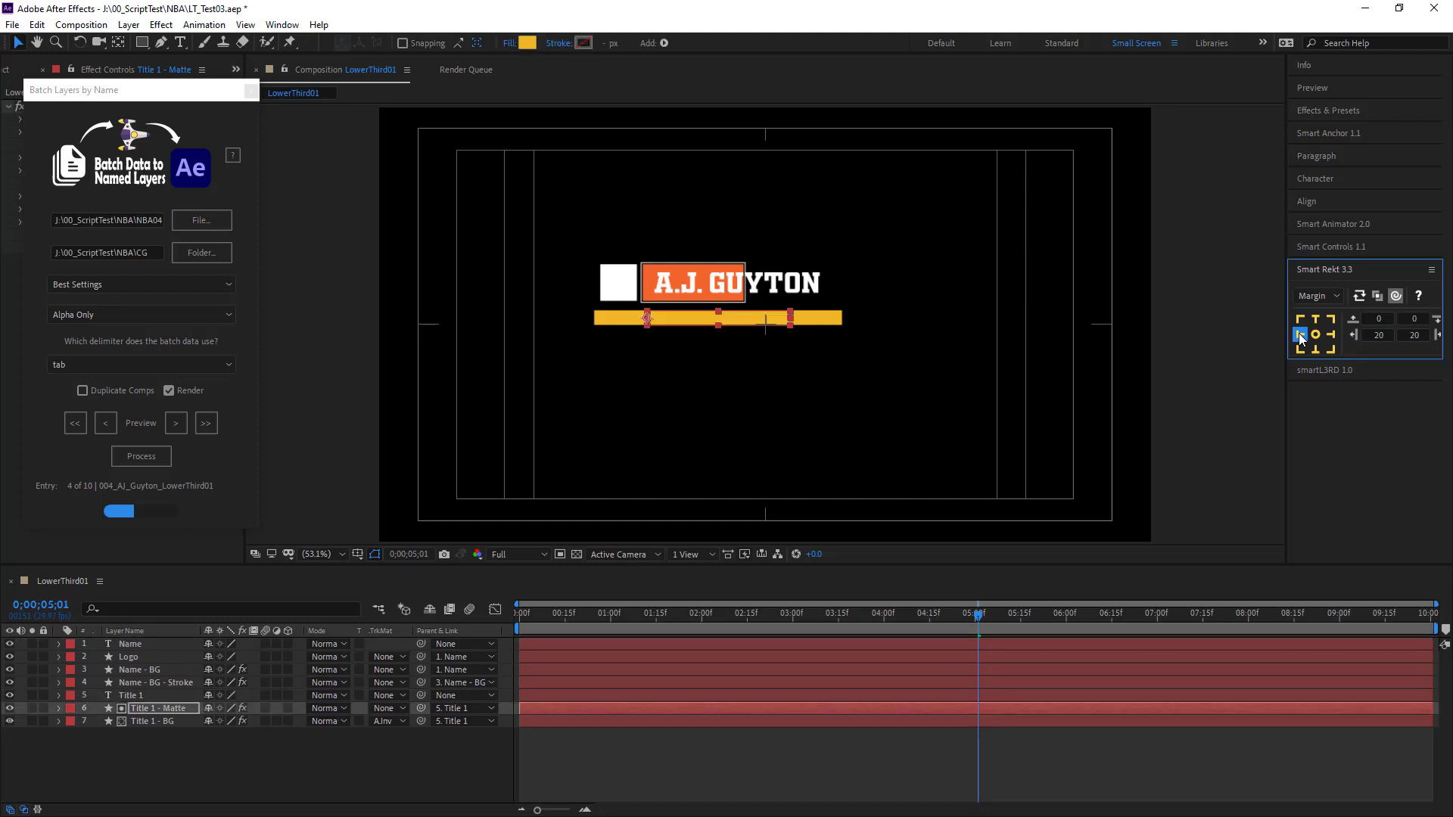
Reset the Title 1 - BG track matte to none and reapply Alpha Inverted Matte "Title 1 - Matte".
{"action": "left_click", "coordinate": [398, 725]}
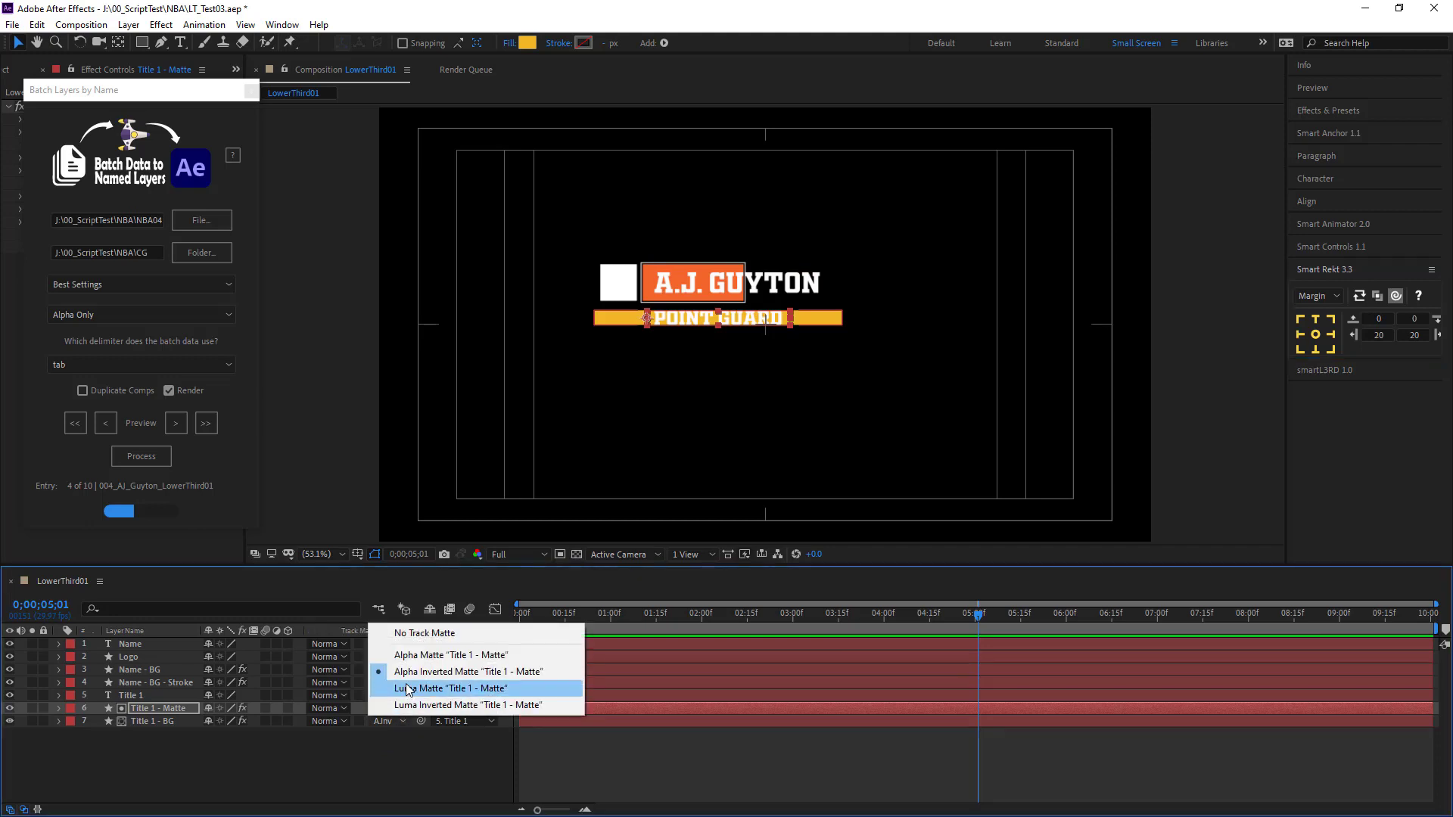
{"action": "left_click", "coordinate": [416, 640]}
{"action": "left_click", "coordinate": [389, 720]}
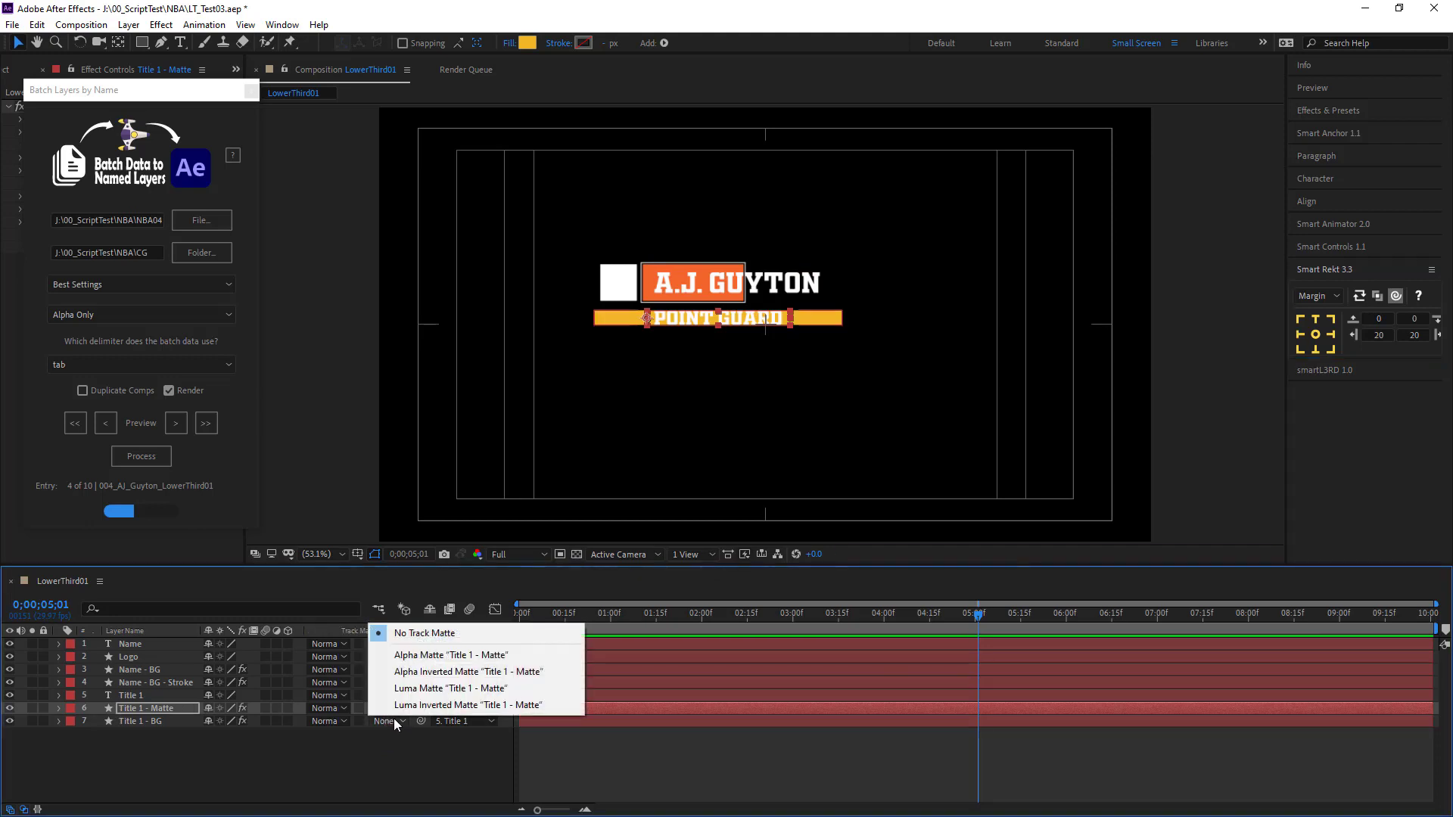
{"action": "left_click", "coordinate": [415, 672]}
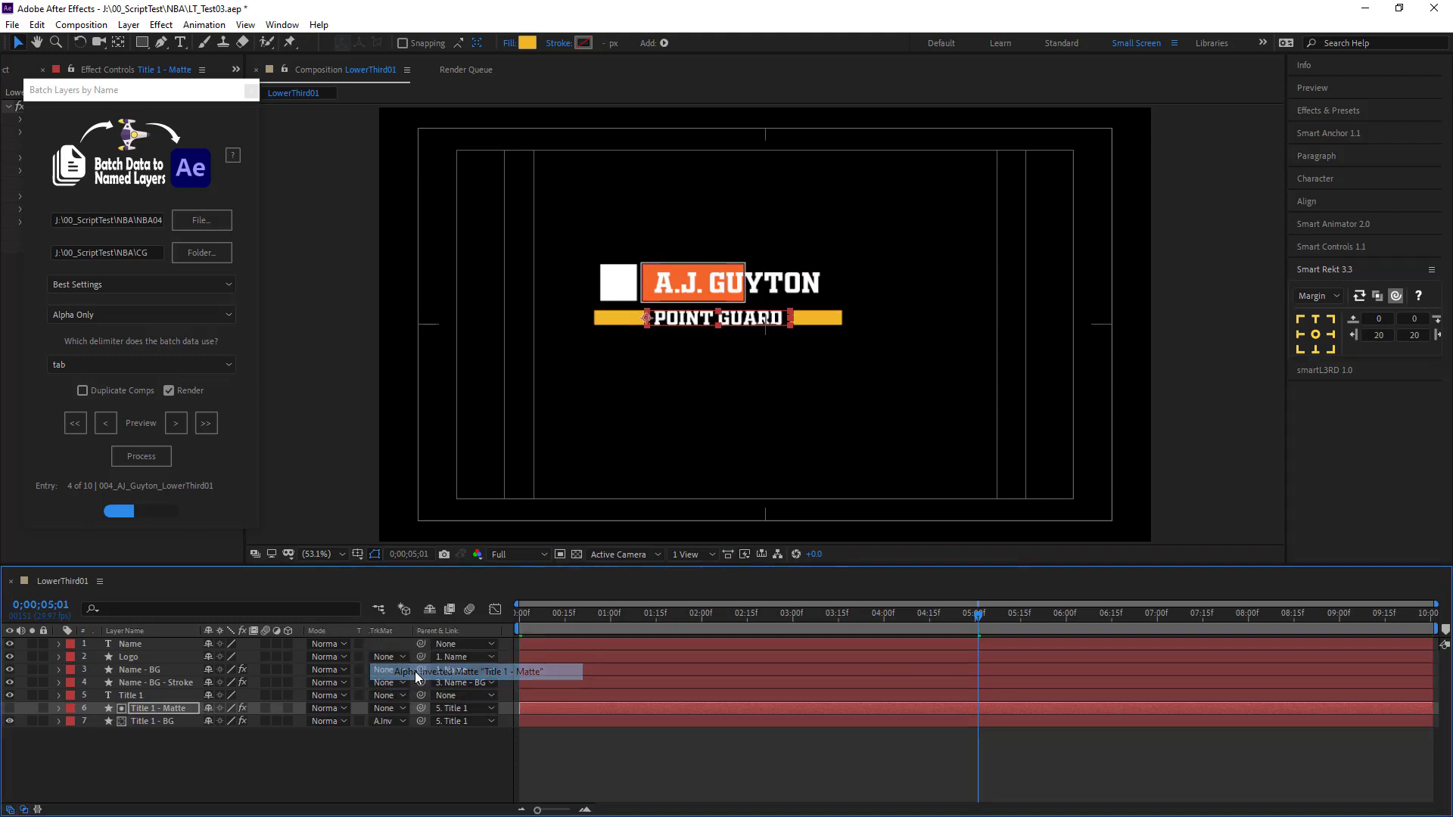
{"action": "left_click", "coordinate": [224, 764]}
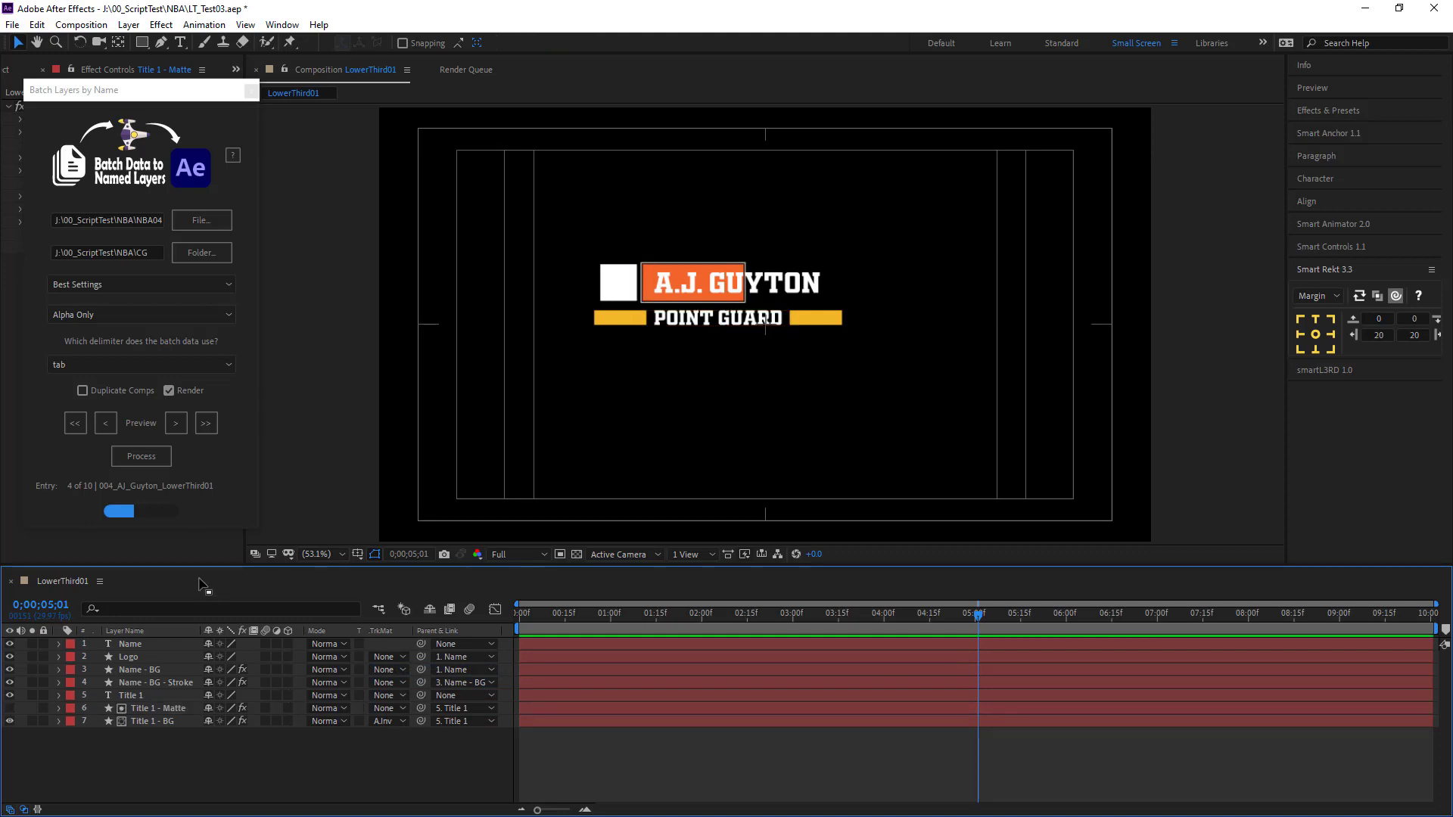
Preview the next batch data entry and select Title 1 - Matte to check its extent against the title text.
{"action": "left_click", "coordinate": [175, 424]}
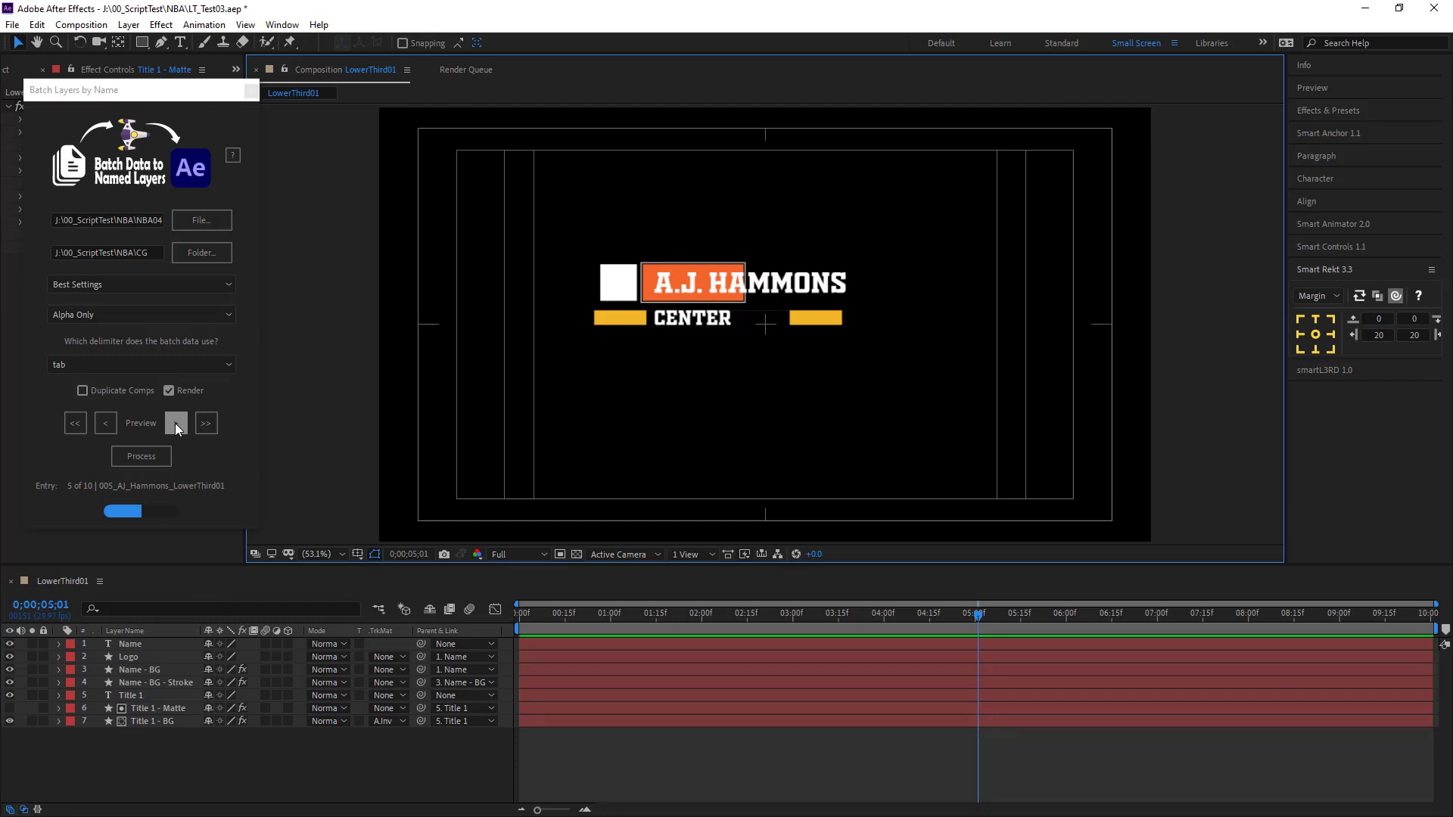
{"action": "left_click", "coordinate": [156, 751]}
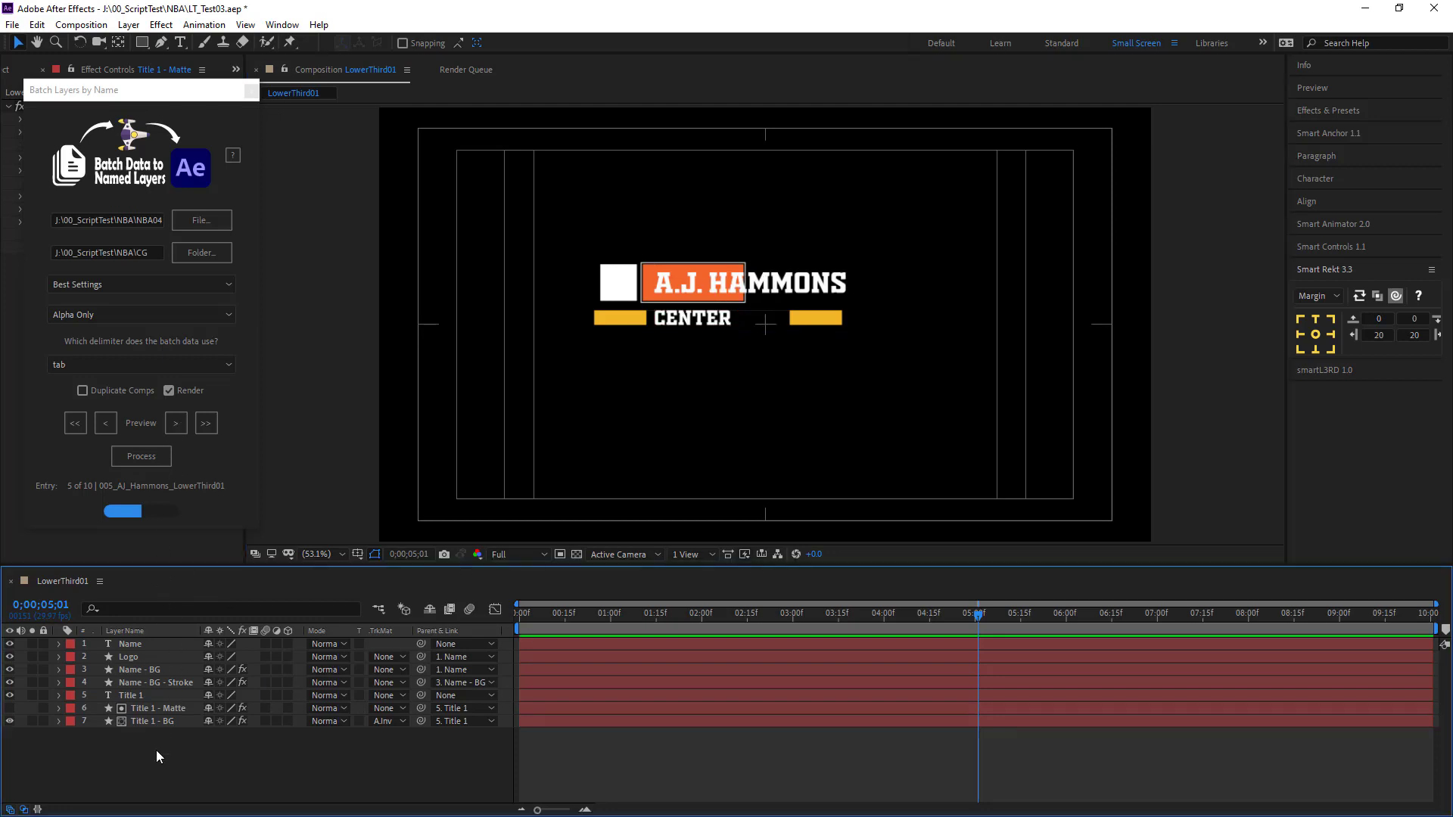
{"action": "left_click", "coordinate": [152, 707]}
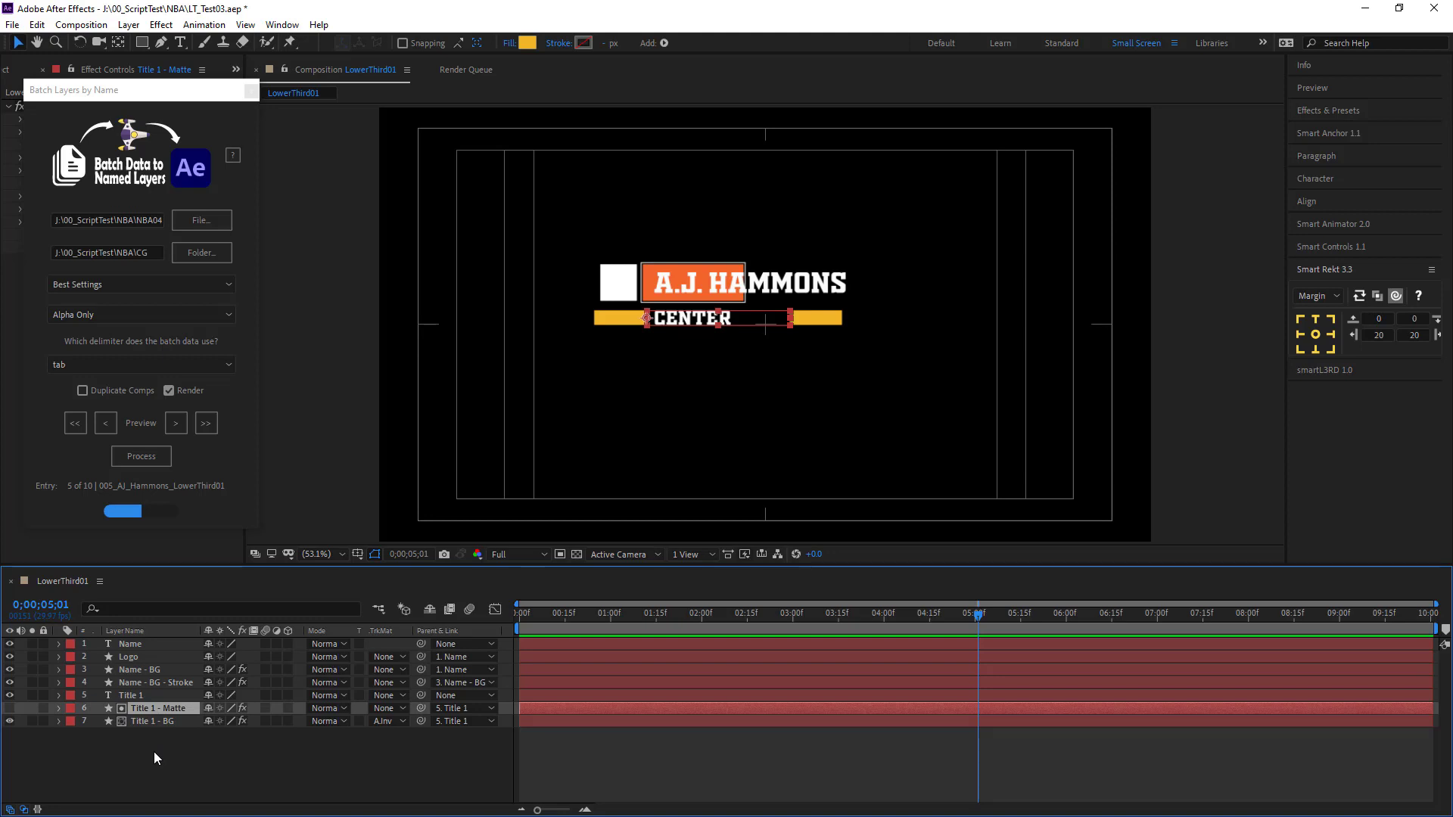
Parent the Title 1 layer to the Name layer and preview the next four batch data entries.
{"action": "left_click", "coordinate": [492, 695]}
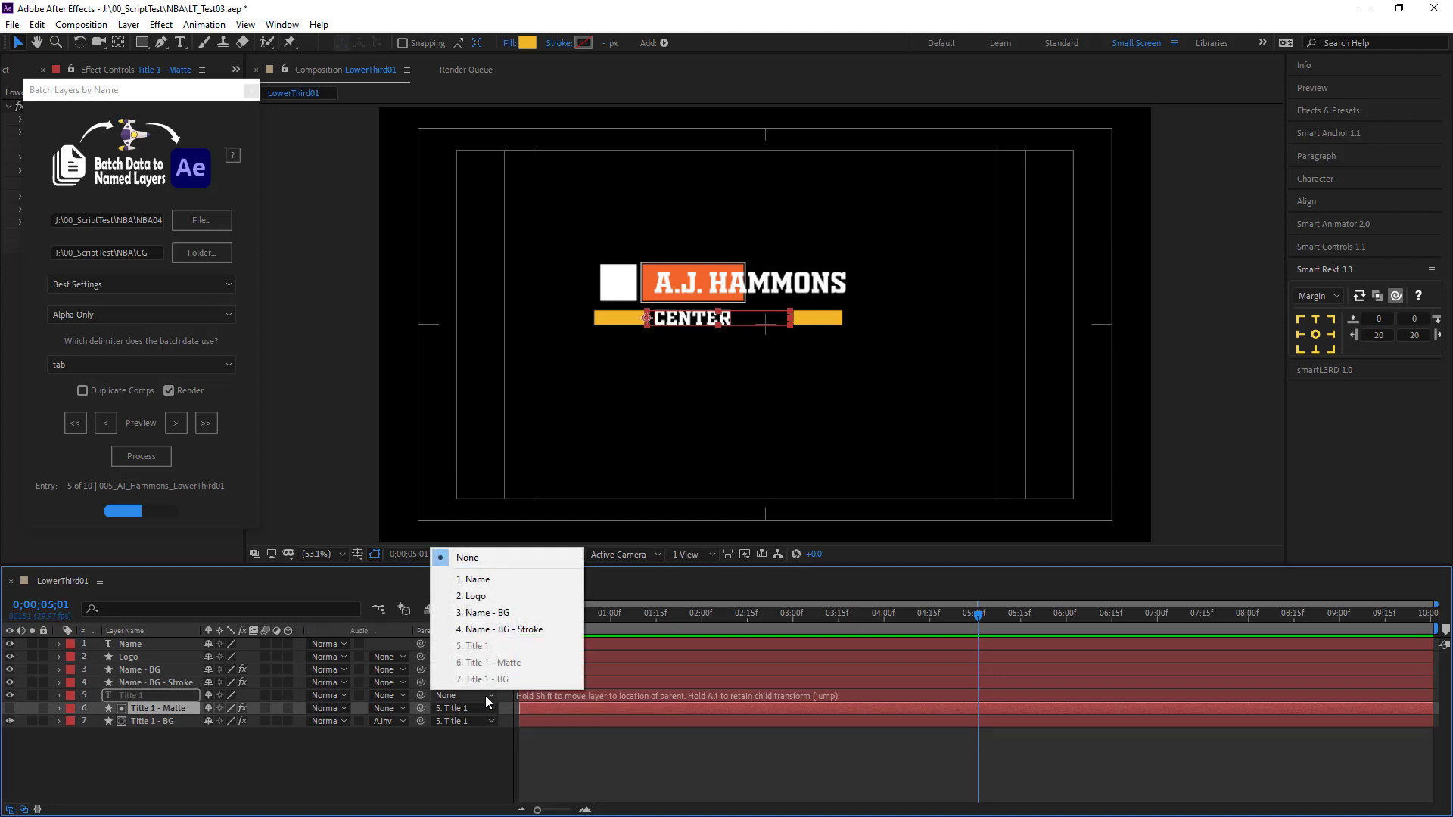
{"action": "left_click", "coordinate": [479, 583]}
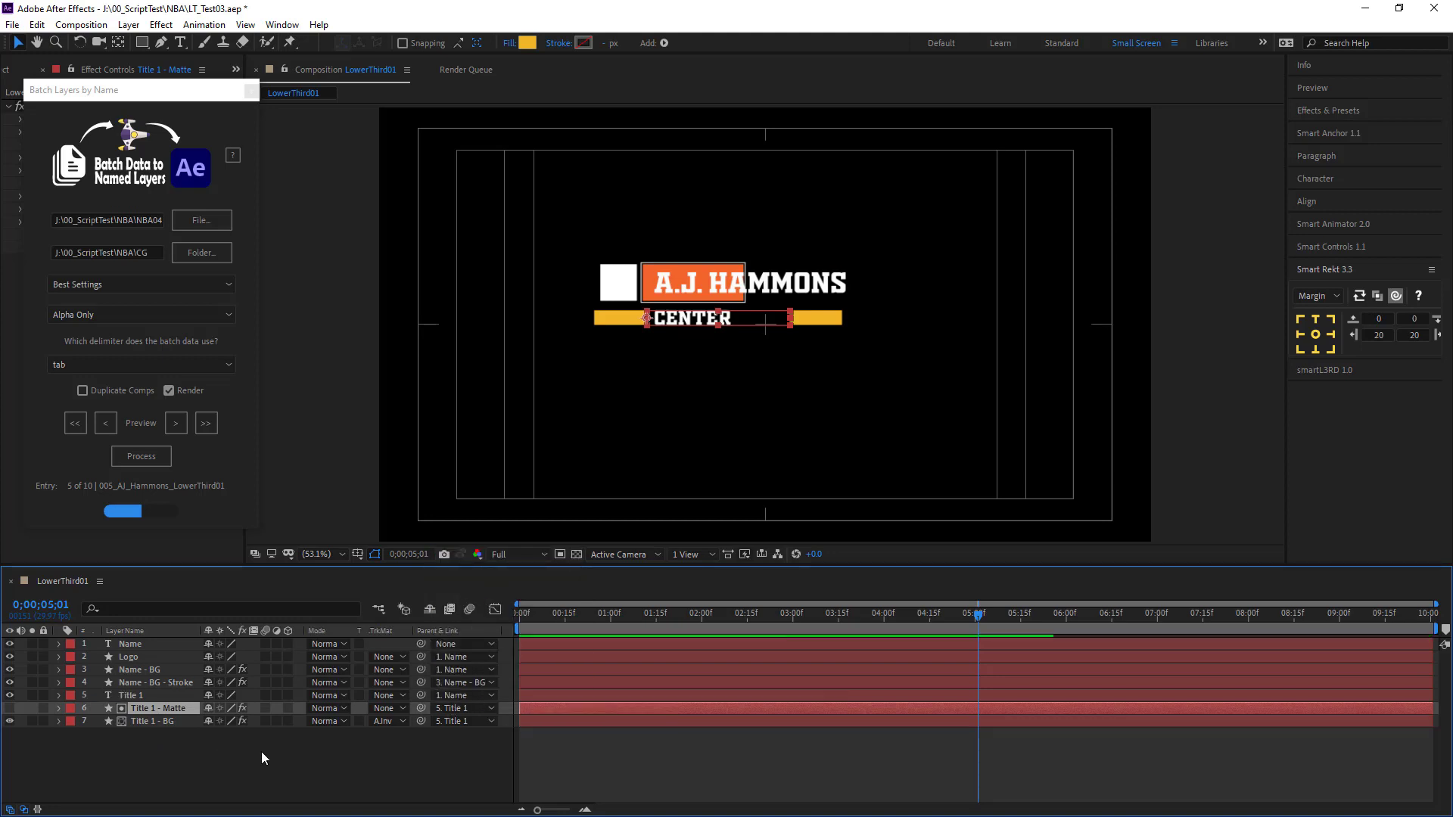
{"action": "left_click", "coordinate": [171, 424]}
{"action": "left_click", "coordinate": [171, 424]}
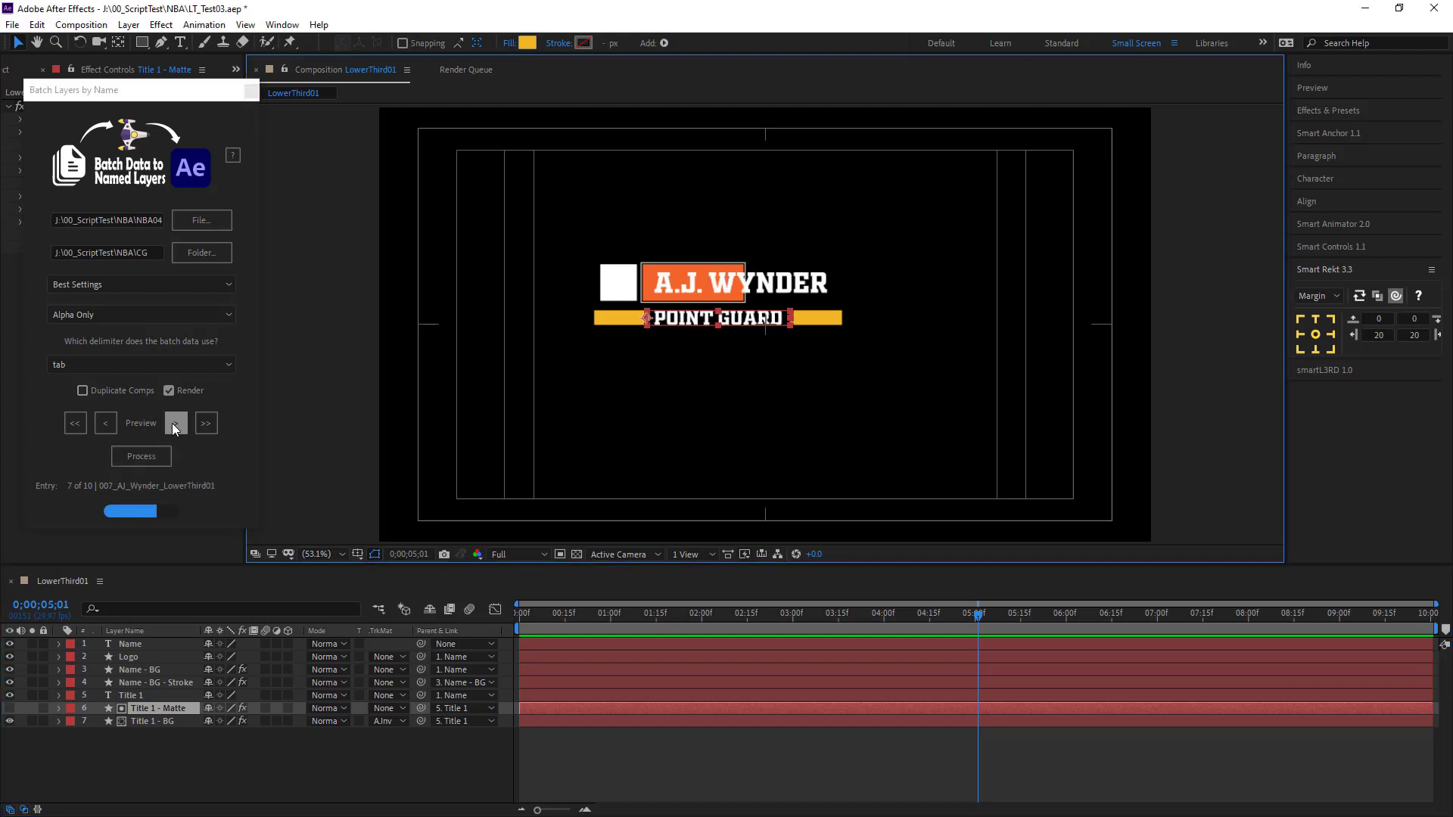
{"action": "left_click", "coordinate": [172, 426]}
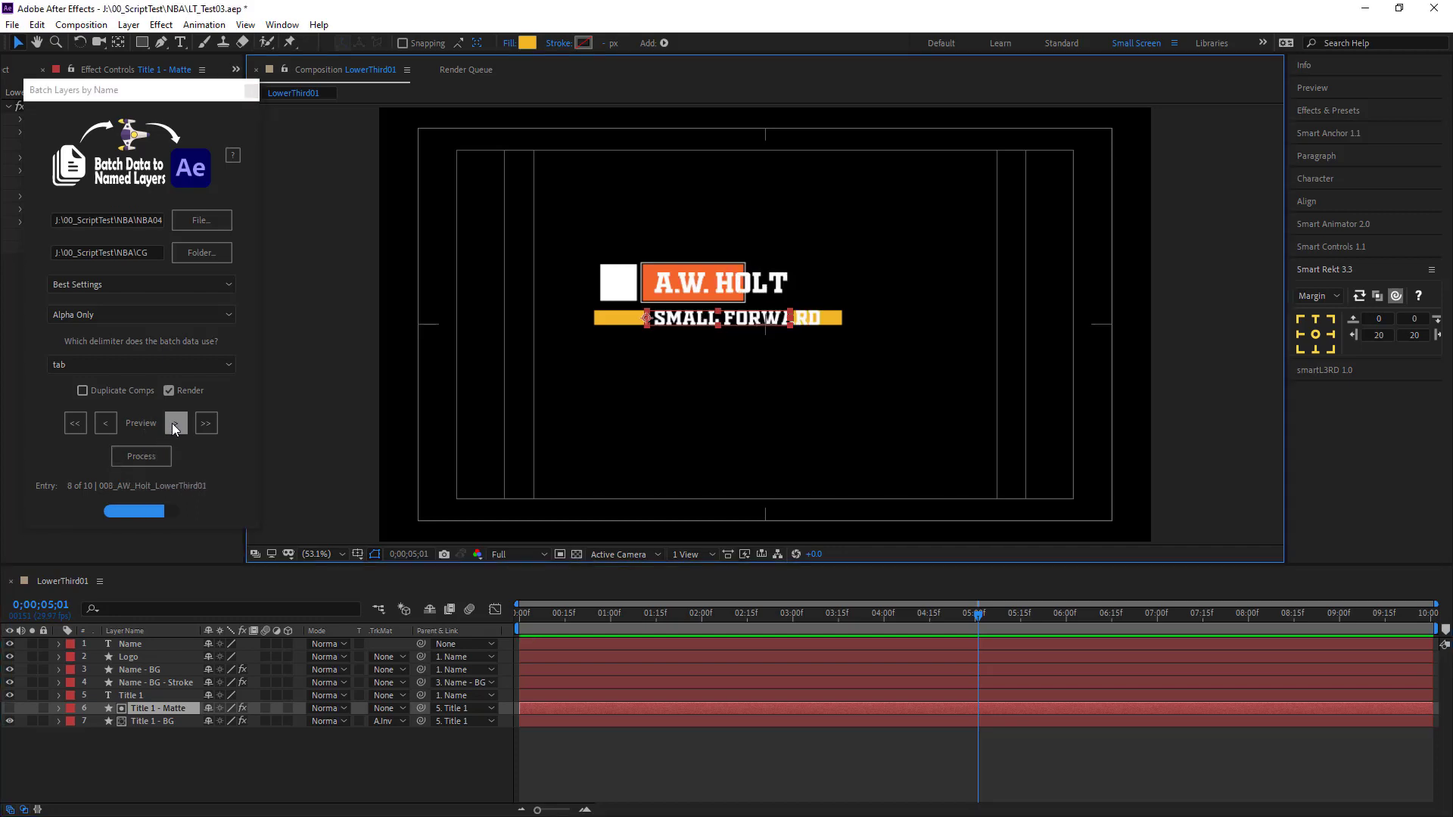
{"action": "left_click", "coordinate": [171, 424]}
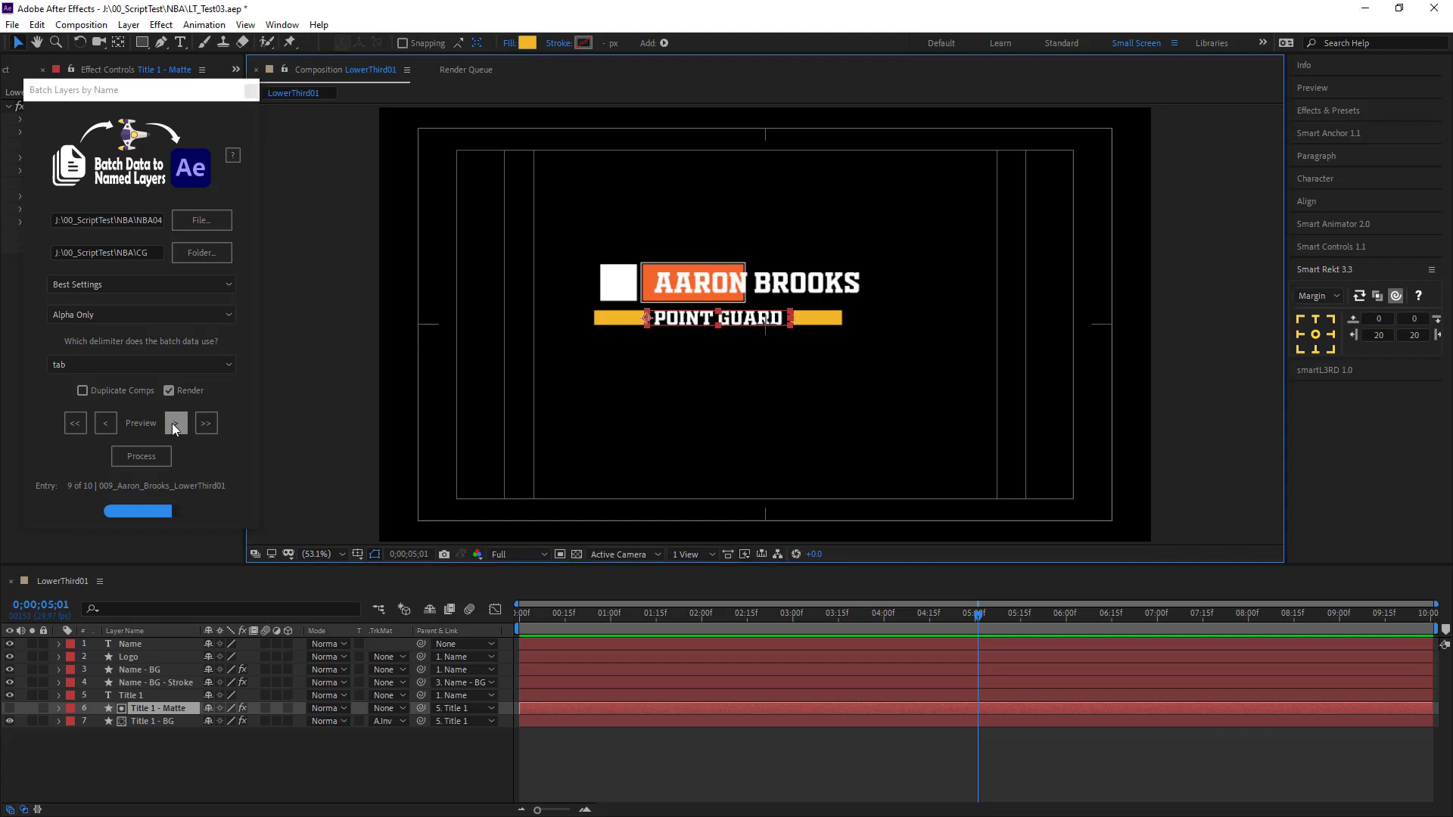
{"action": "left_click", "coordinate": [133, 695]}
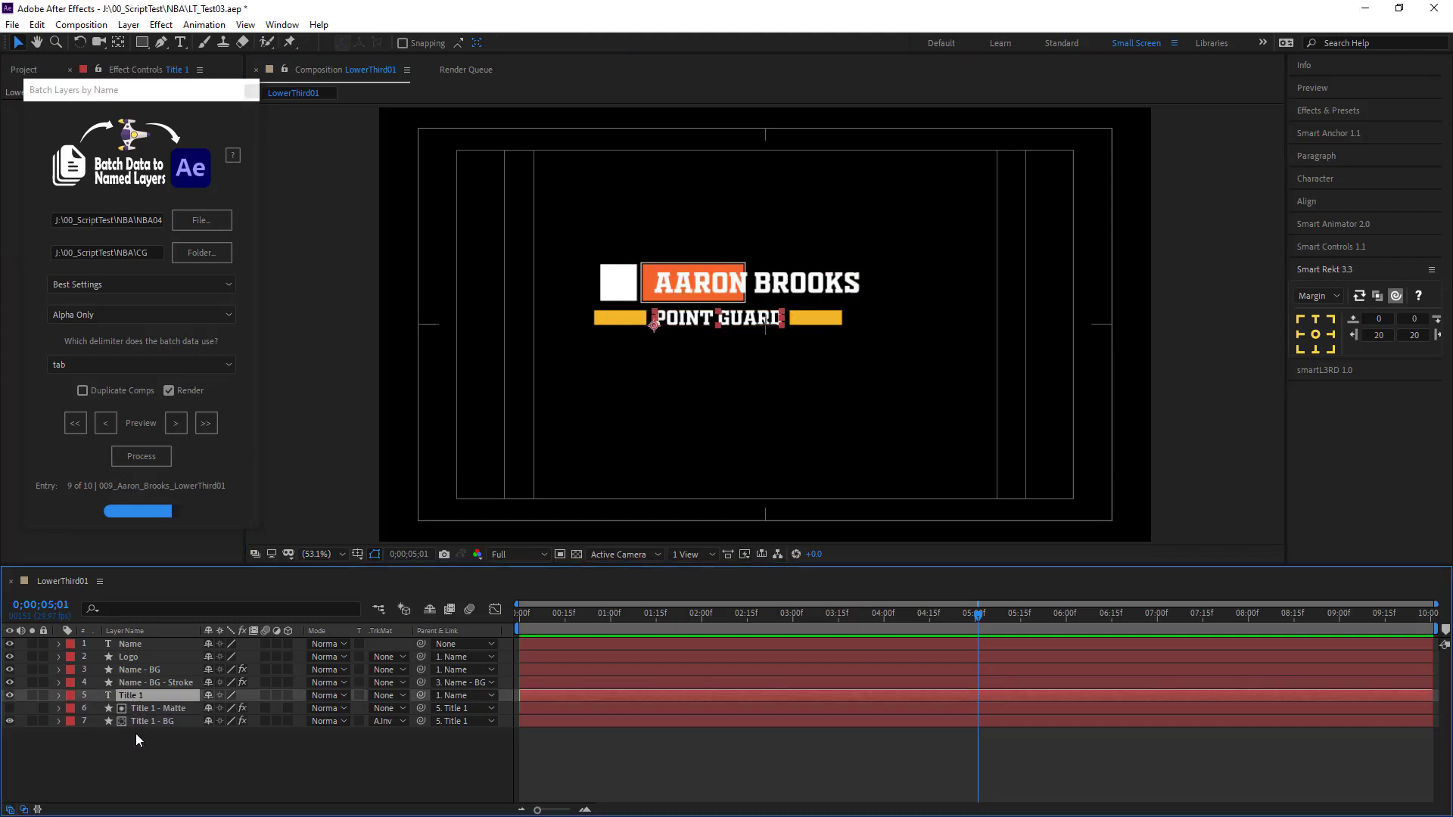
{"action": "key", "text": "Return"}
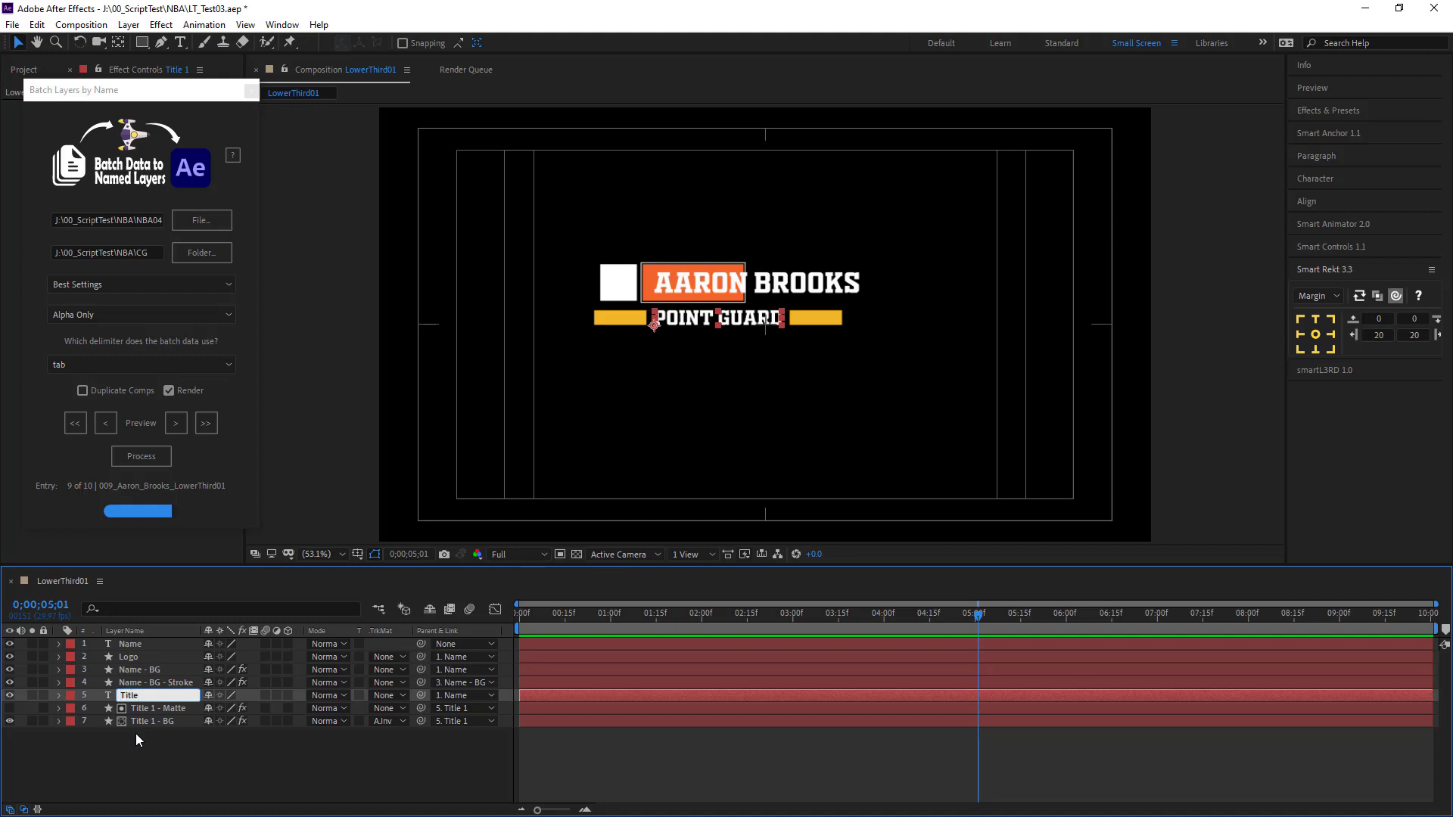
{"action": "key", "text": "Return"}
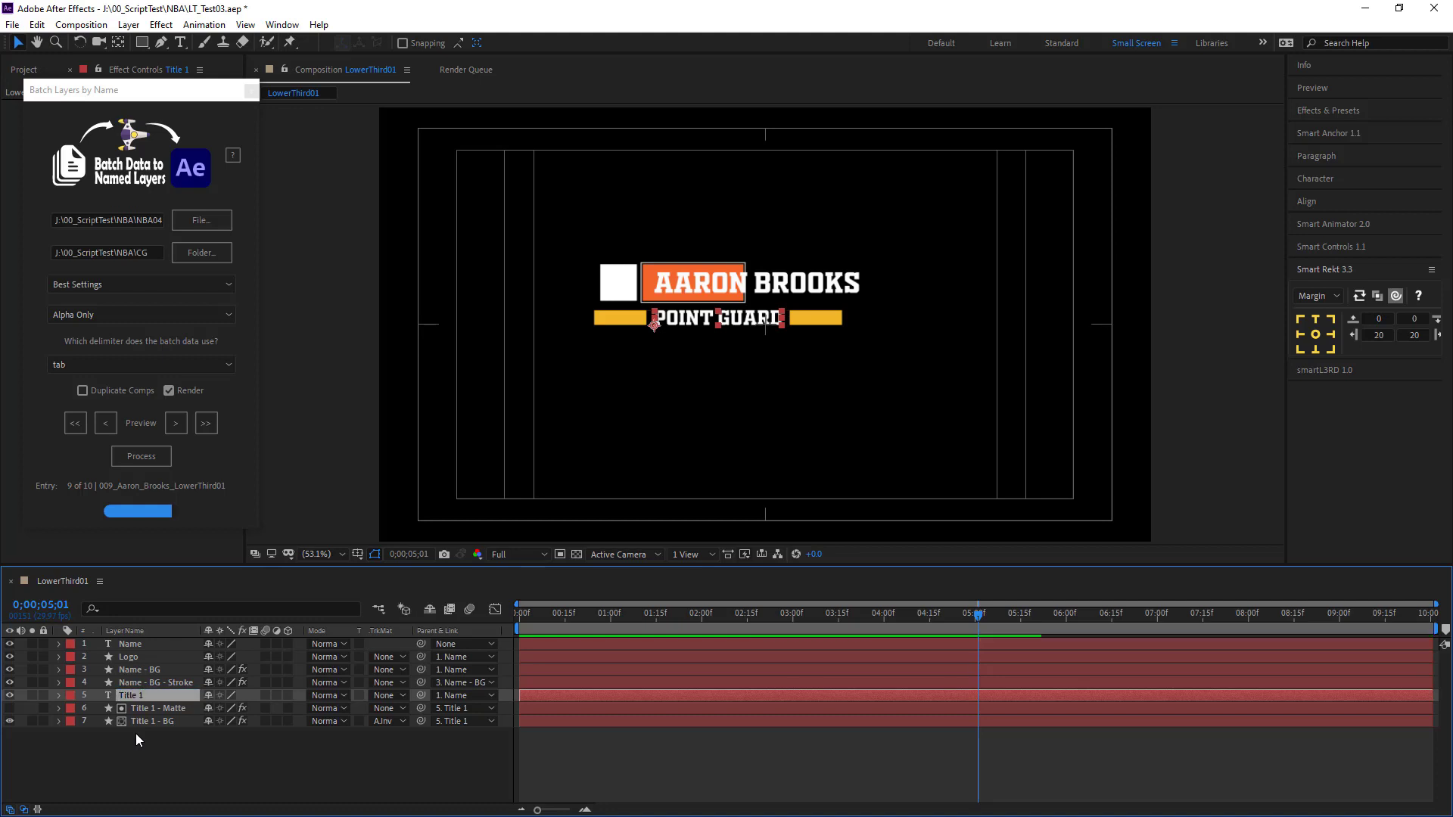
Preview the last batch data entry, step back to entry 7 and deselect the layers.
{"action": "left_click", "coordinate": [171, 422]}
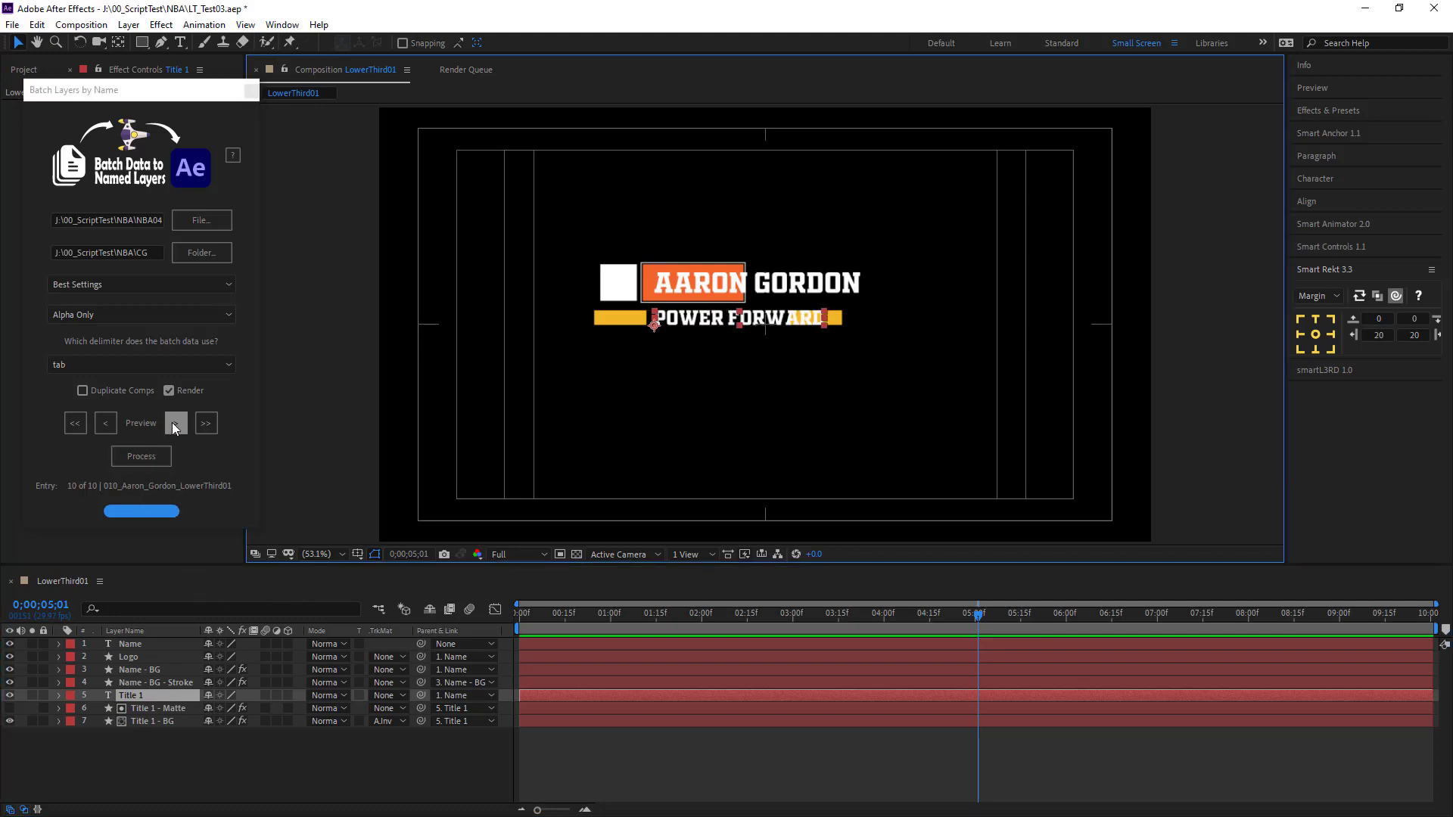
{"action": "left_click", "coordinate": [108, 422]}
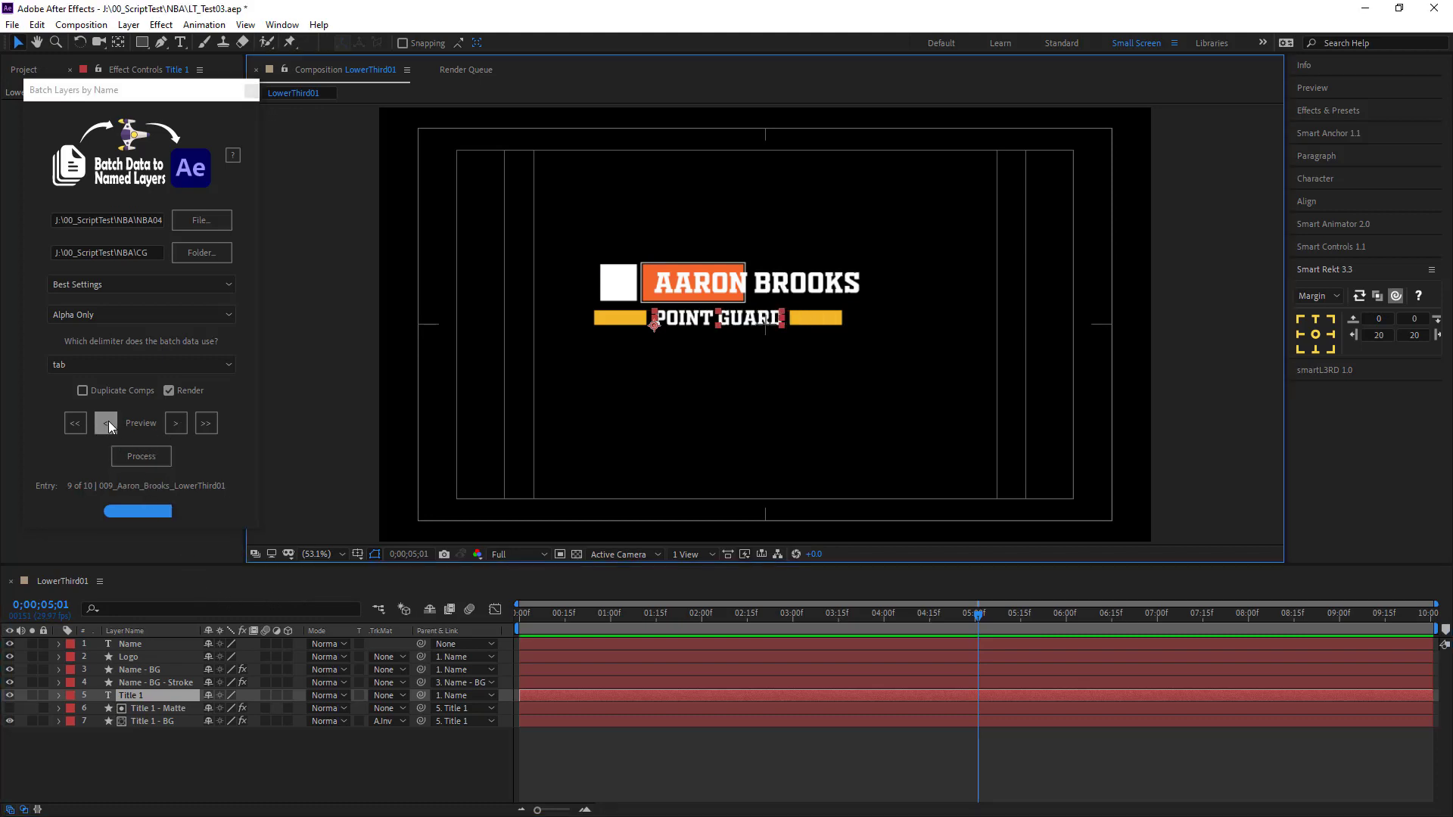
{"action": "left_click", "coordinate": [107, 422]}
{"action": "left_click", "coordinate": [107, 422]}
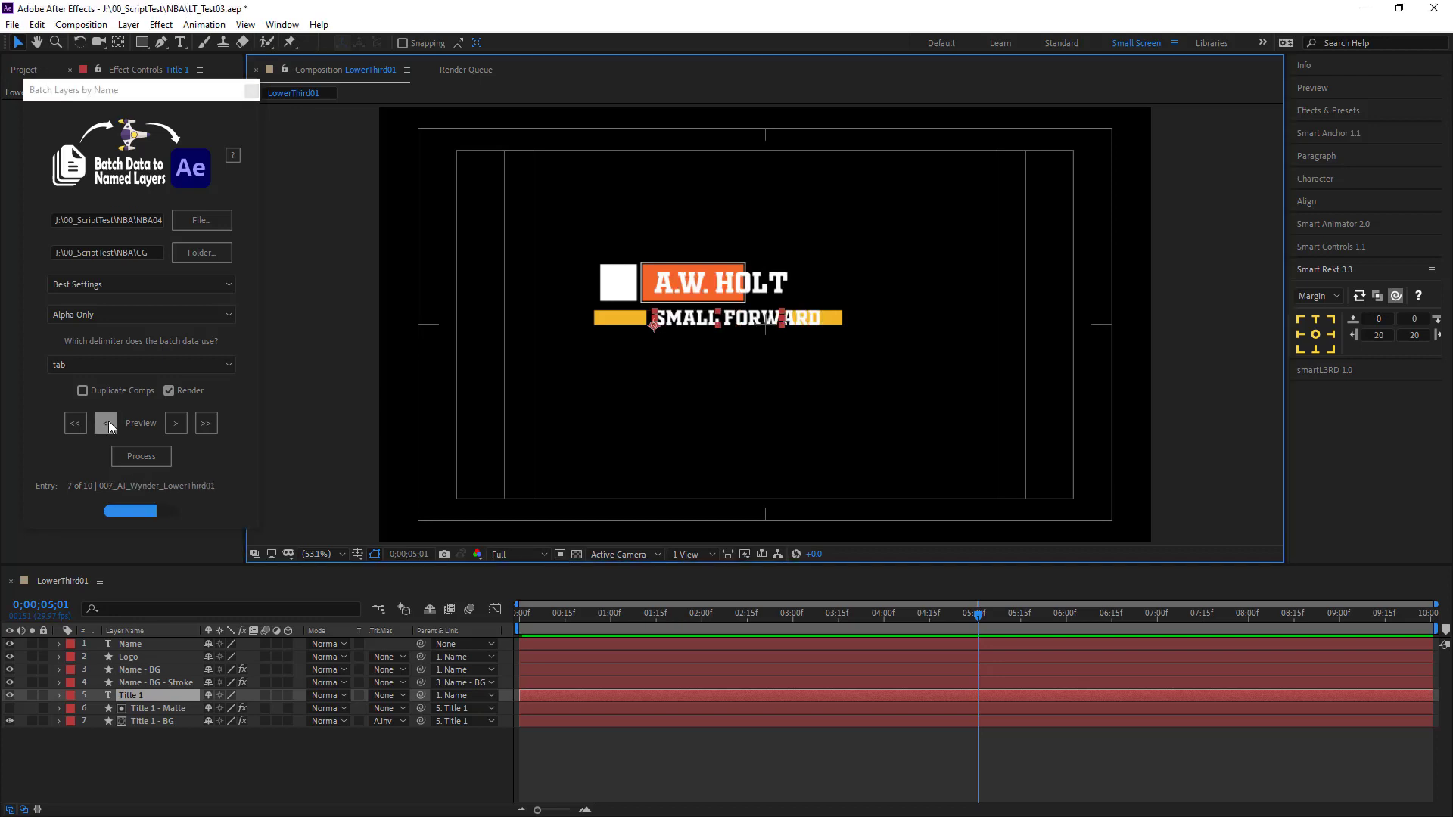
{"action": "left_click", "coordinate": [193, 771]}
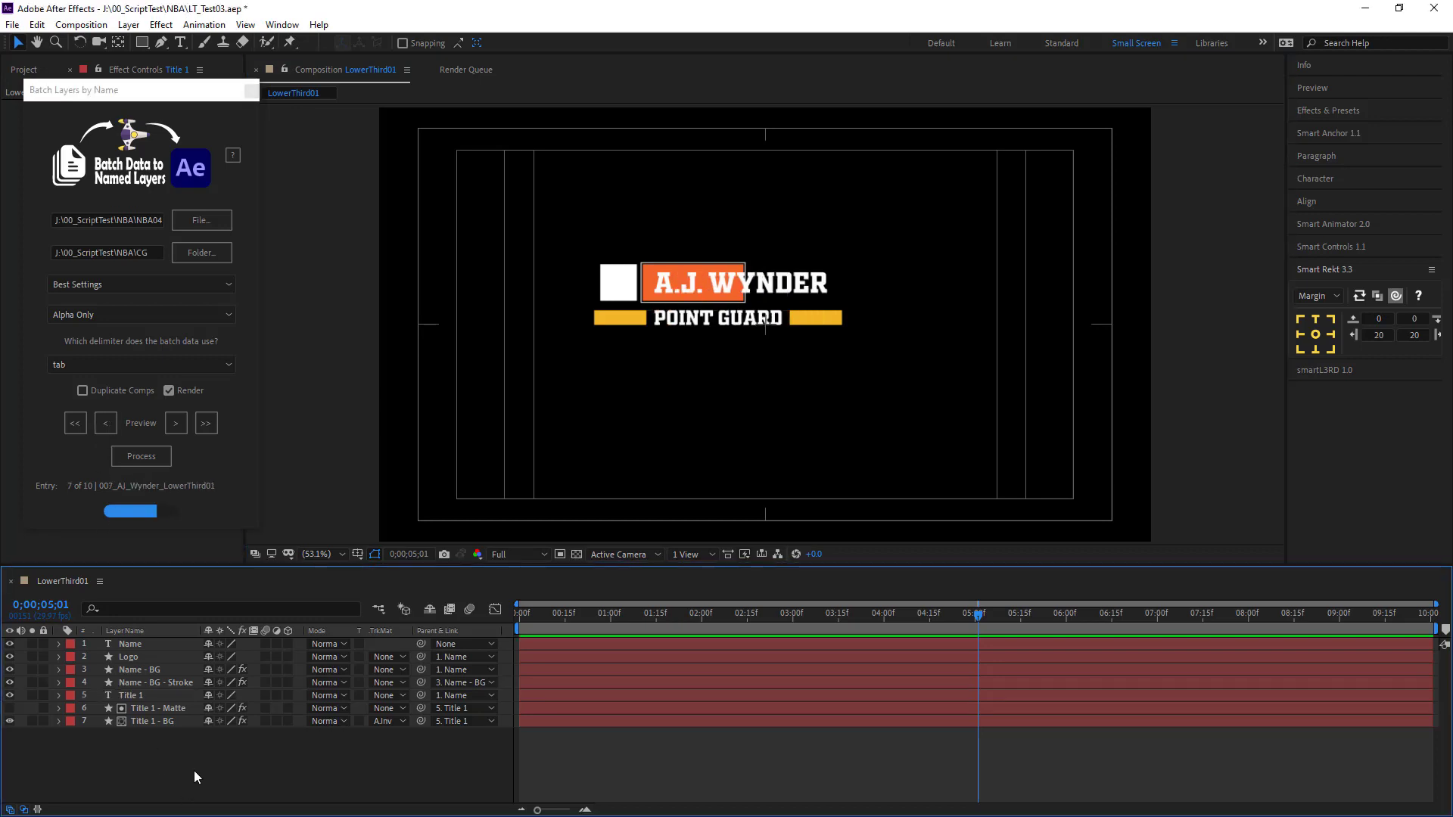